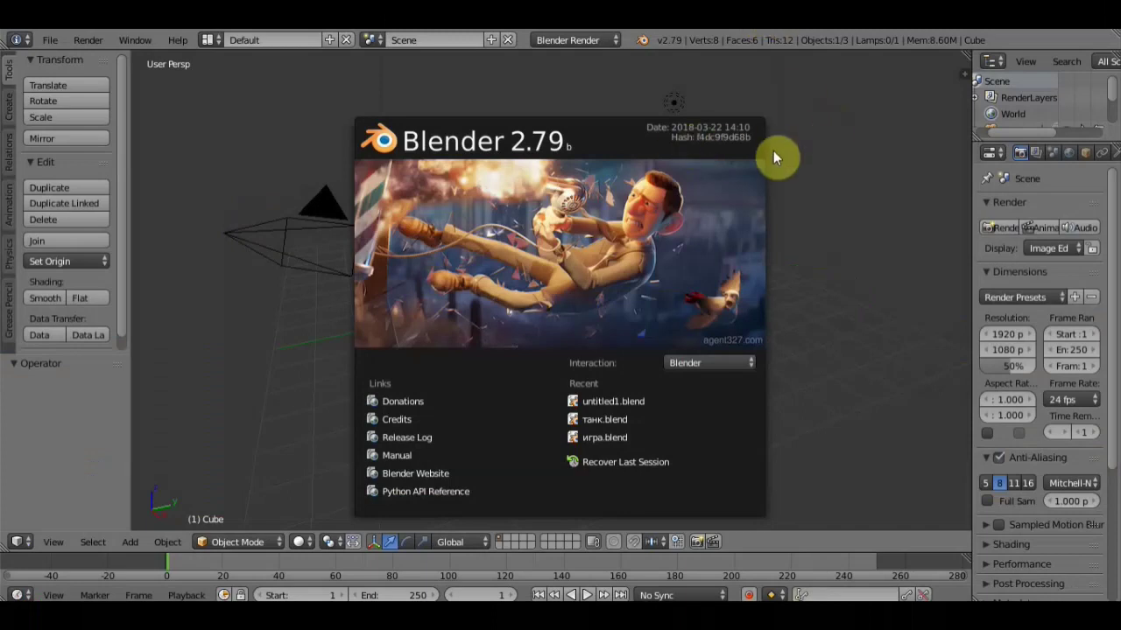
Dismiss the splash screen, switch to the Game Logic layout and set the render engine to Blender Game
left_click(837, 158)
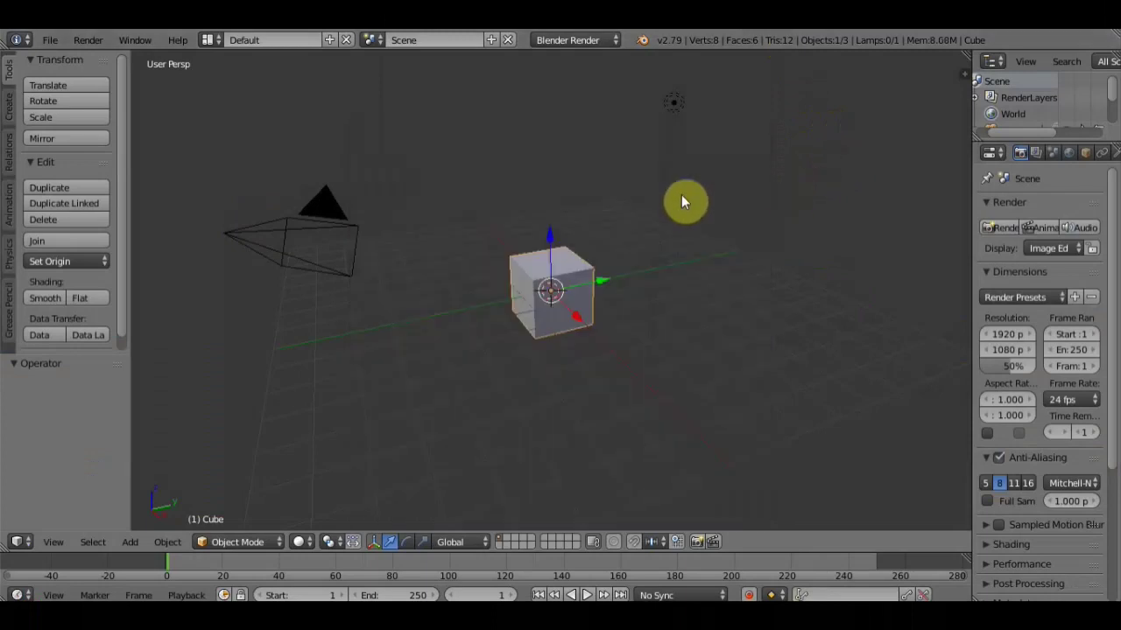
left_click(213, 40)
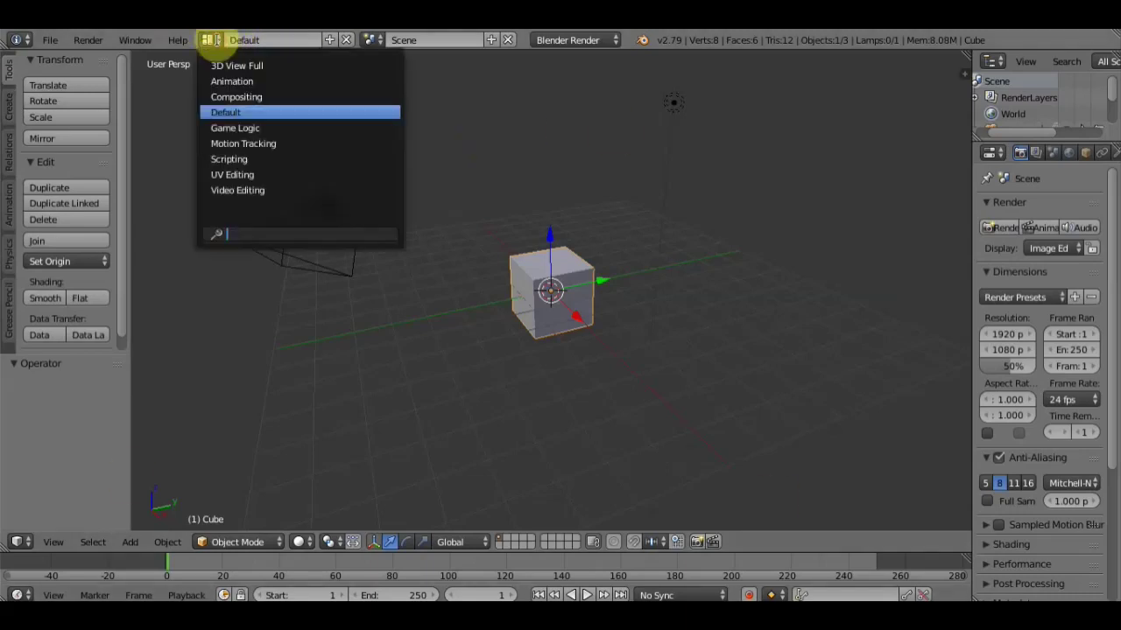
left_click(235, 128)
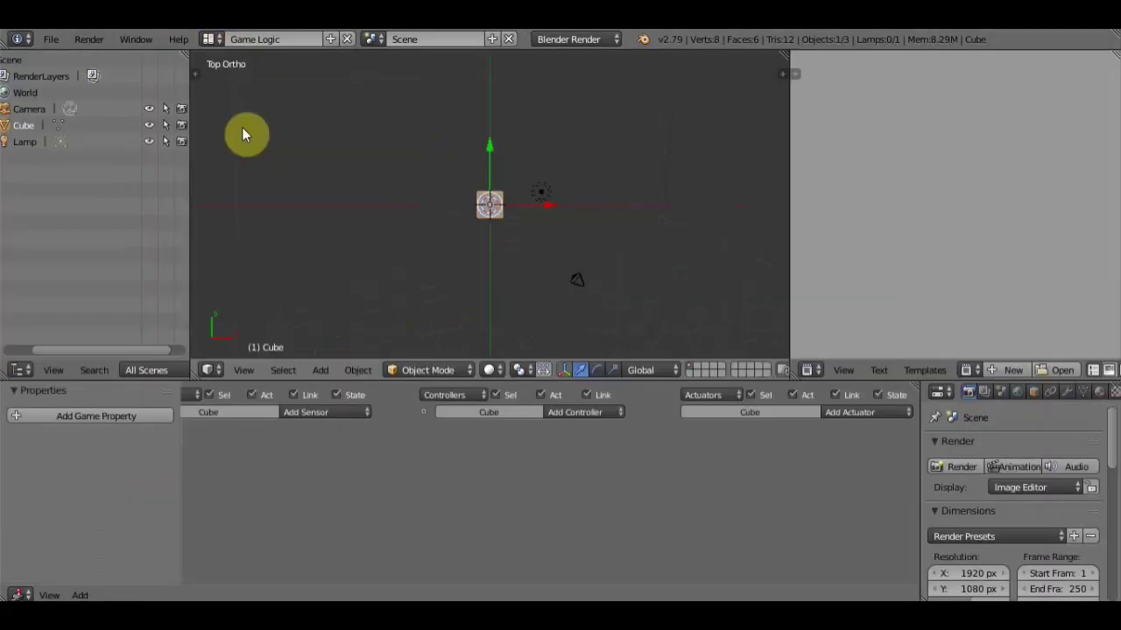
left_click(612, 44)
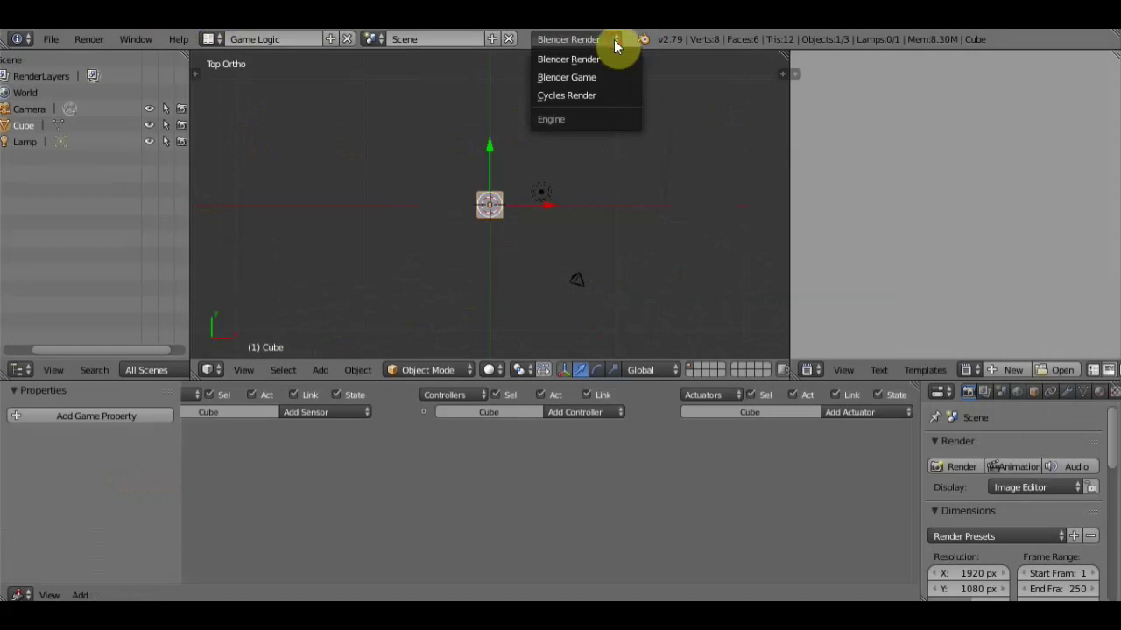
left_click(582, 79)
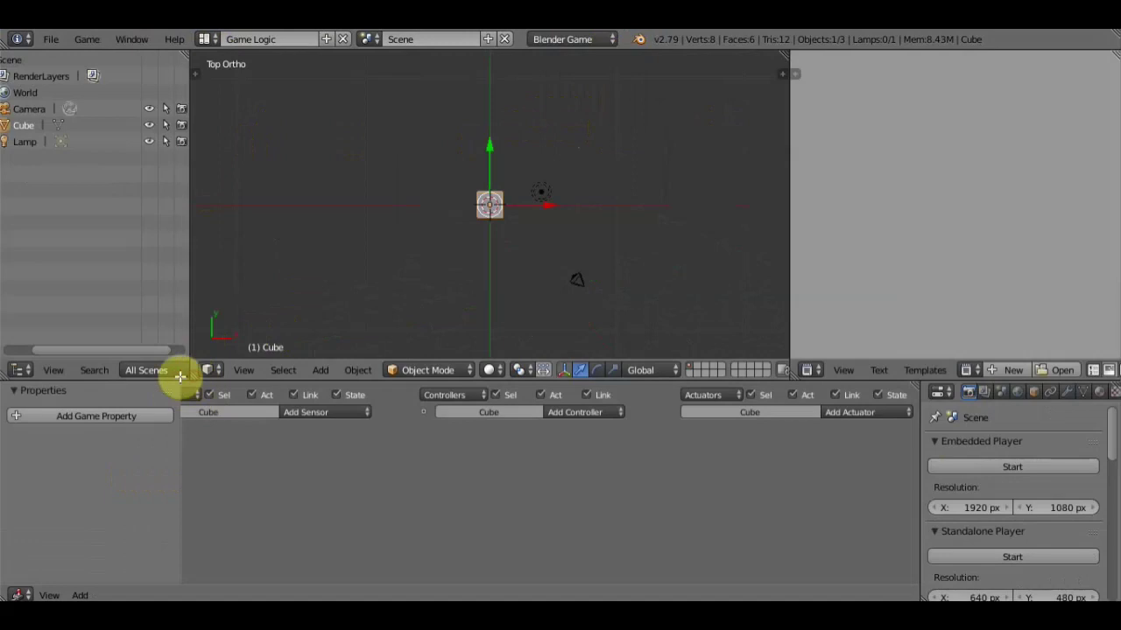
Merge away the Outliner and Text Editor and widen the 3D View
left_click_drag(191, 378, 96, 363)
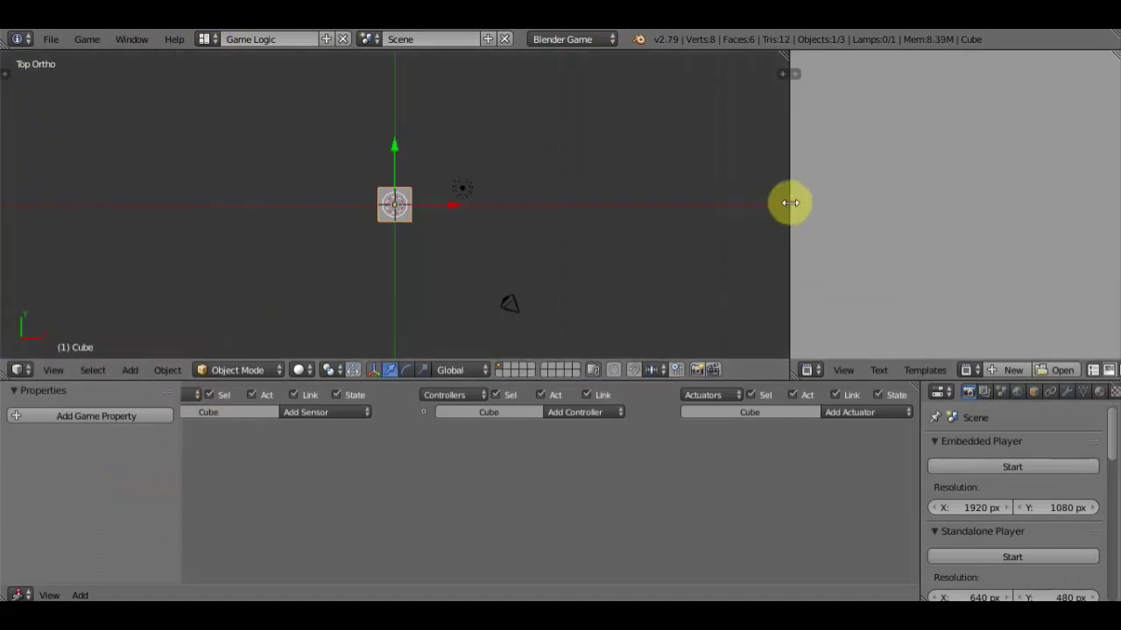
left_click_drag(789, 209, 415, 229)
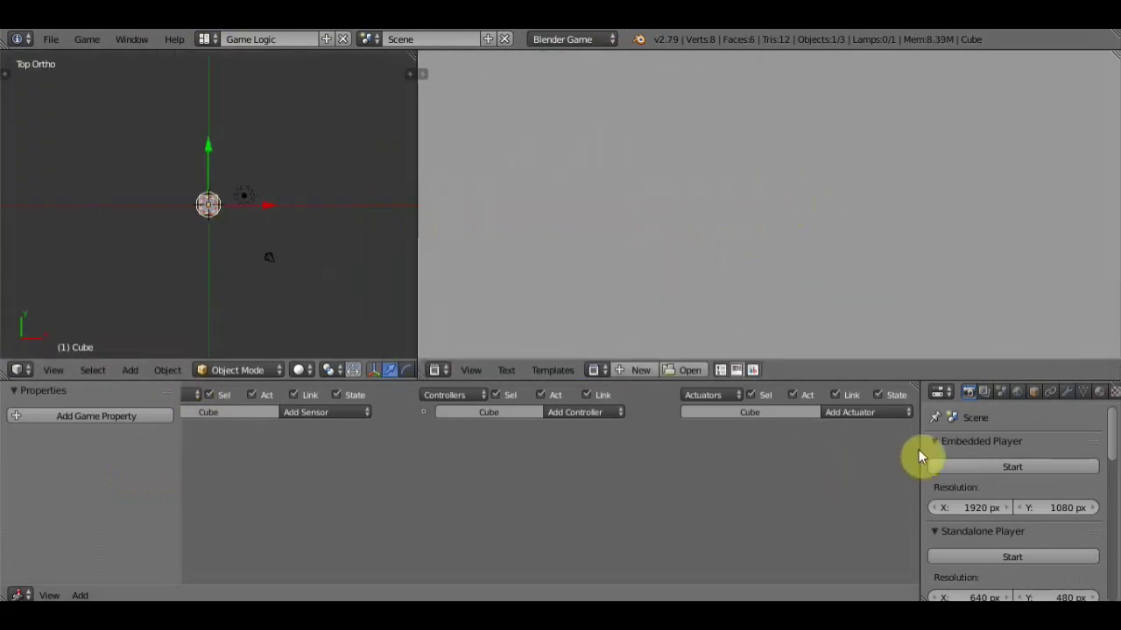
mouse_move(918, 447)
left_mouse_down()
mouse_move(400, 430)
mouse_move(416, 431)
left_mouse_up()
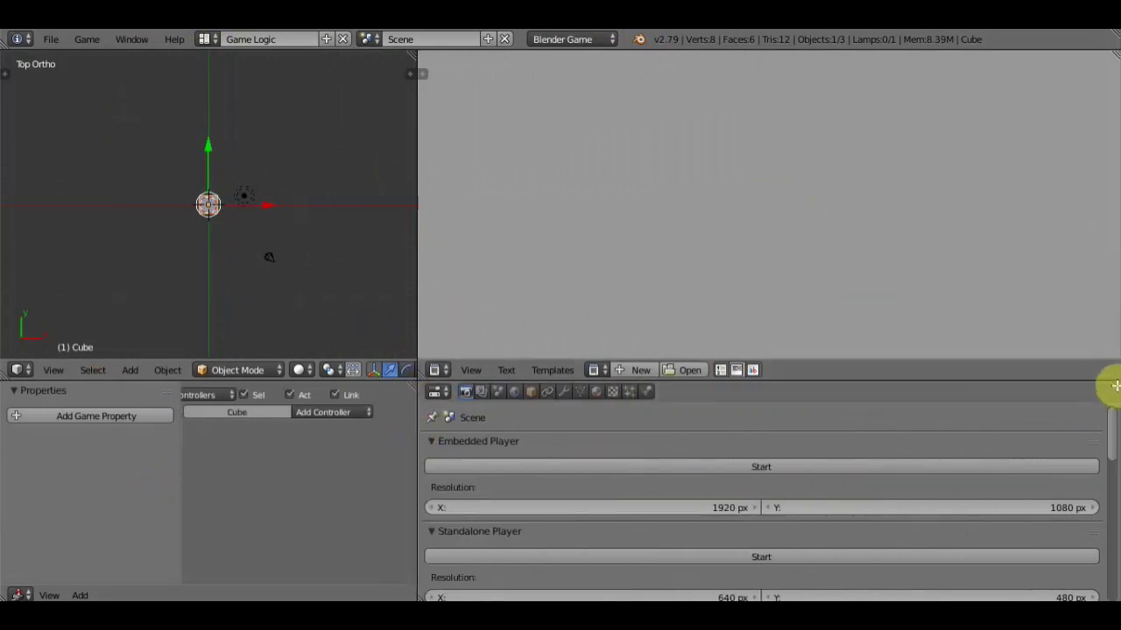
left_click_drag(1104, 385, 1104, 333)
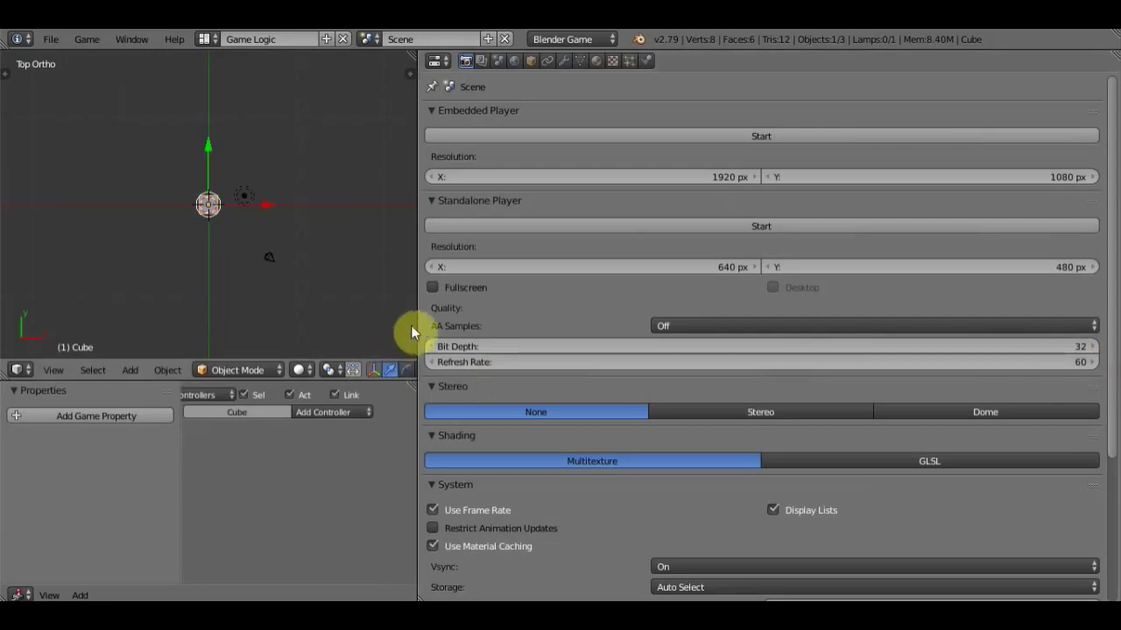
left_click_drag(416, 320, 884, 345)
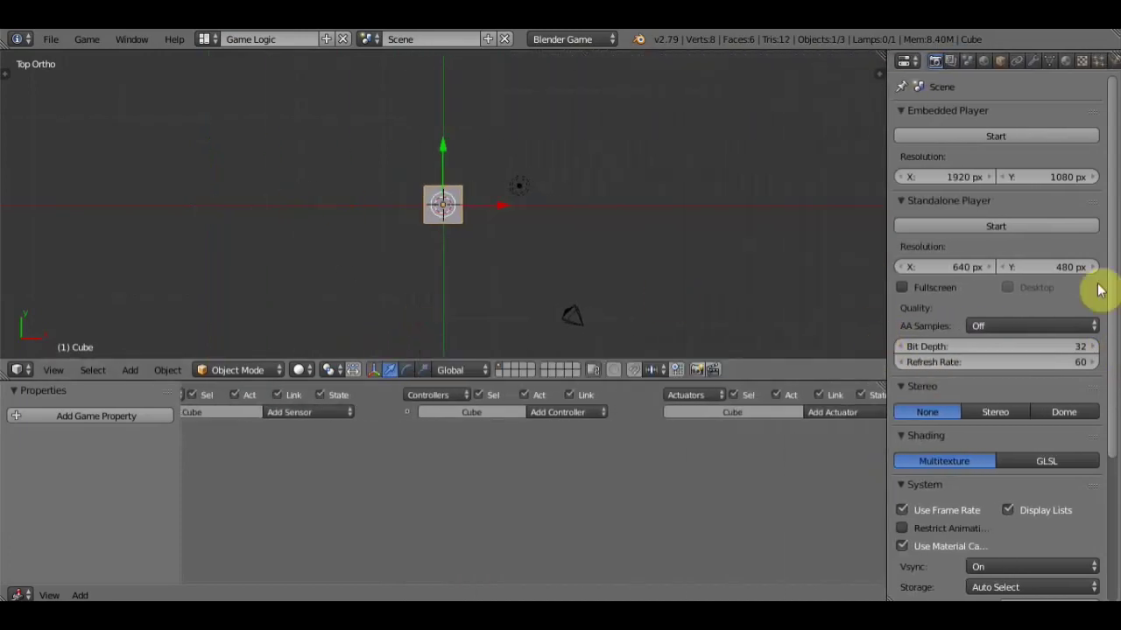
Set game shading to GLSL and the viewport shading to Material
left_click(1054, 459)
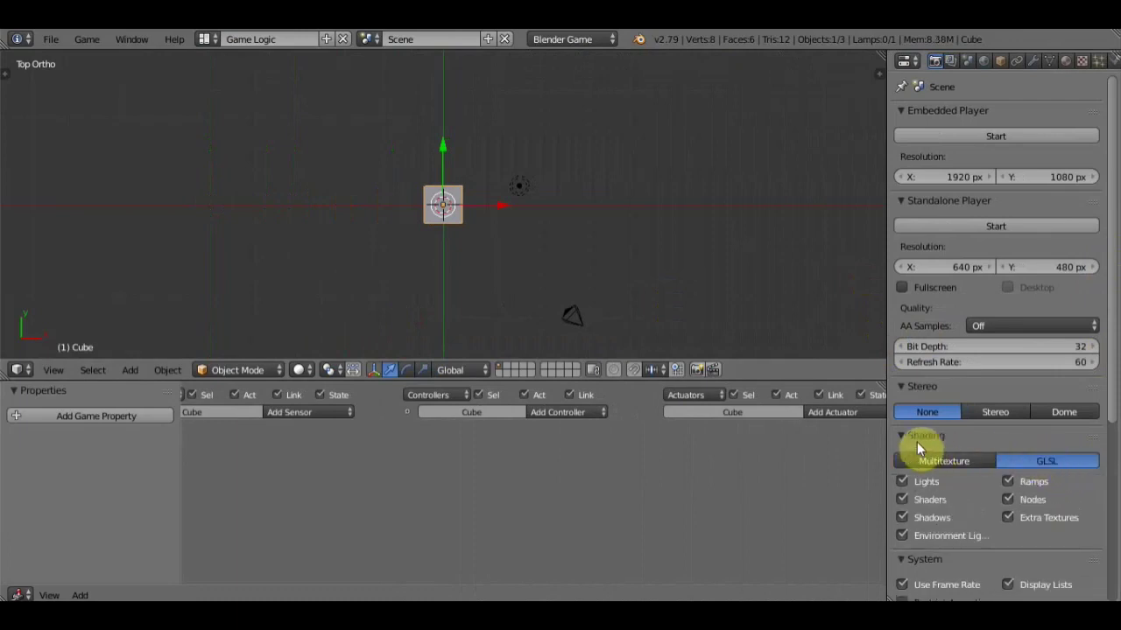
left_click(302, 370)
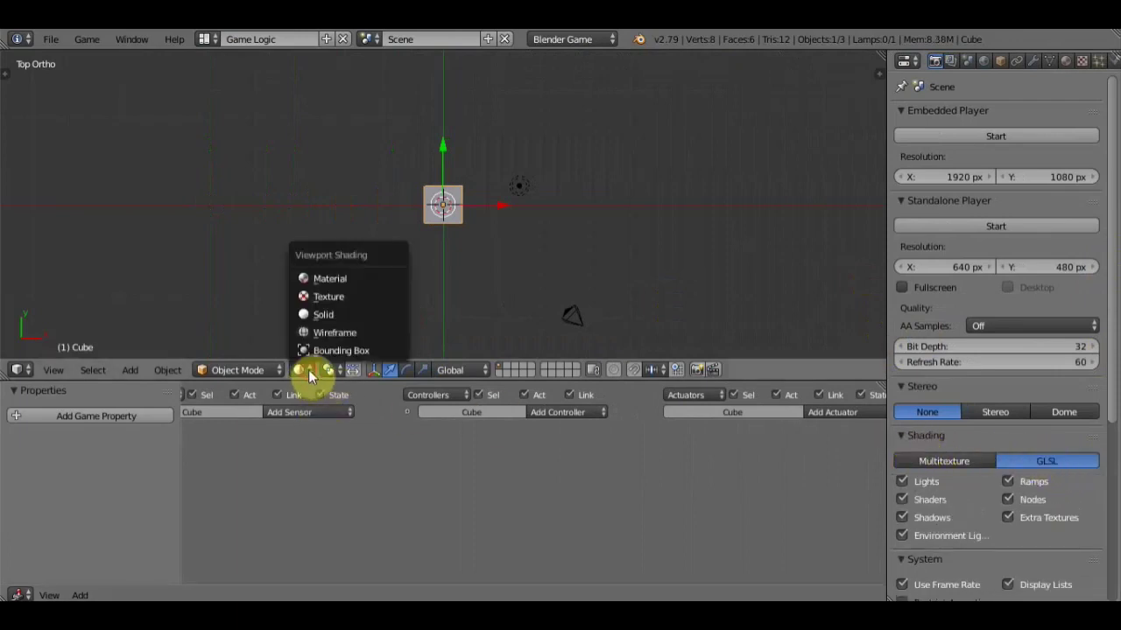
left_click(337, 281)
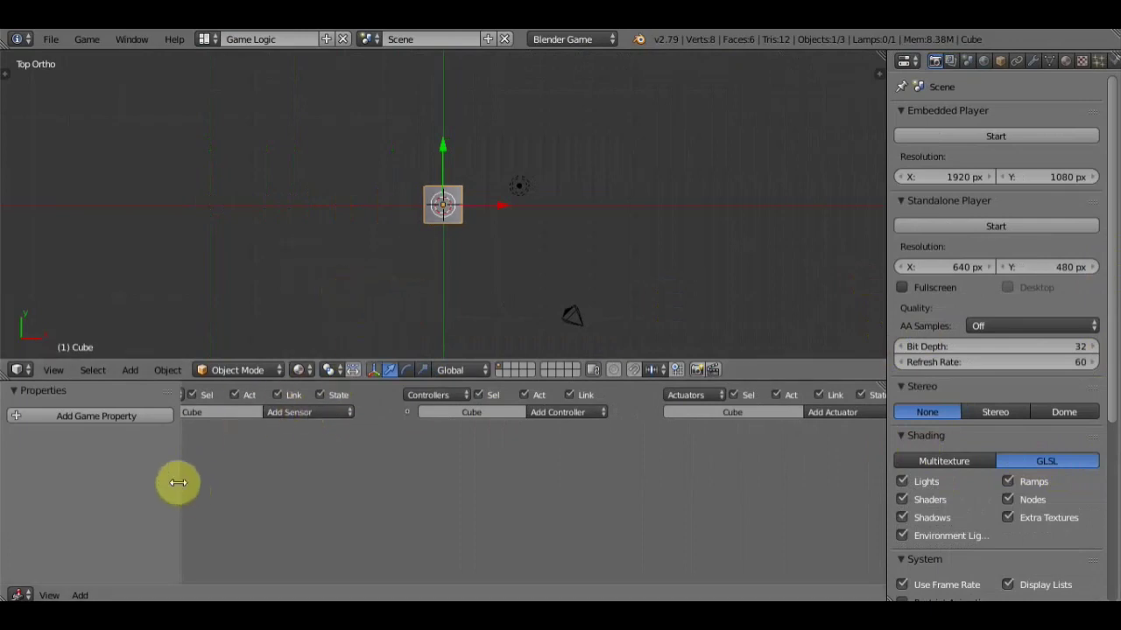
left_click_drag(183, 483, 41, 483)
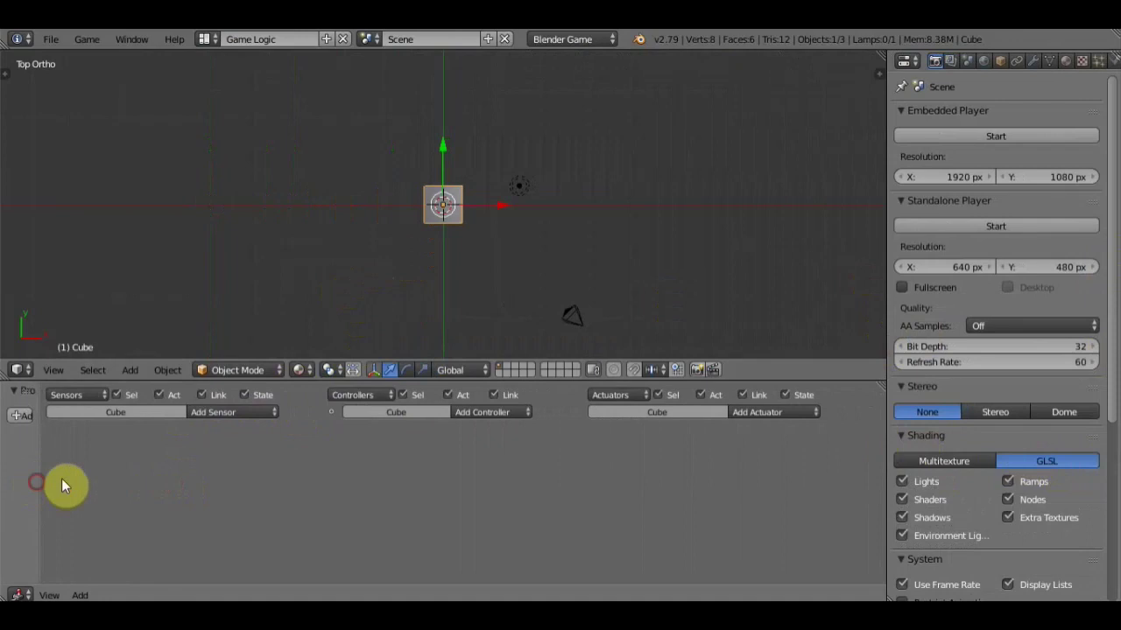
Zoom and orbit the view to inspect the default cube
scroll(417, 228, "up", 2)
mouse_move(417, 227)
middle_mouse_down()
mouse_move(371, 132)
mouse_move(424, 178)
mouse_move(394, 210)
mouse_move(467, 239)
middle_mouse_up()
scroll(424, 204, "up", 3)
scroll(425, 210, "down", 1)
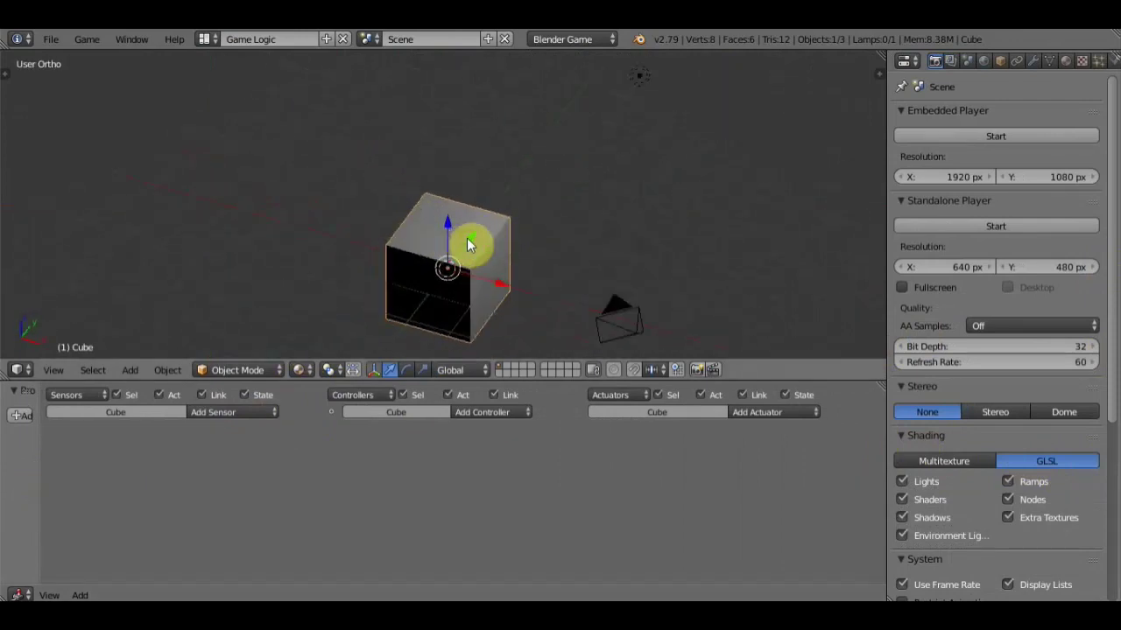
scroll(467, 237, "down", 1)
scroll(538, 199, "down", 1)
scroll(539, 200, "down", 1)
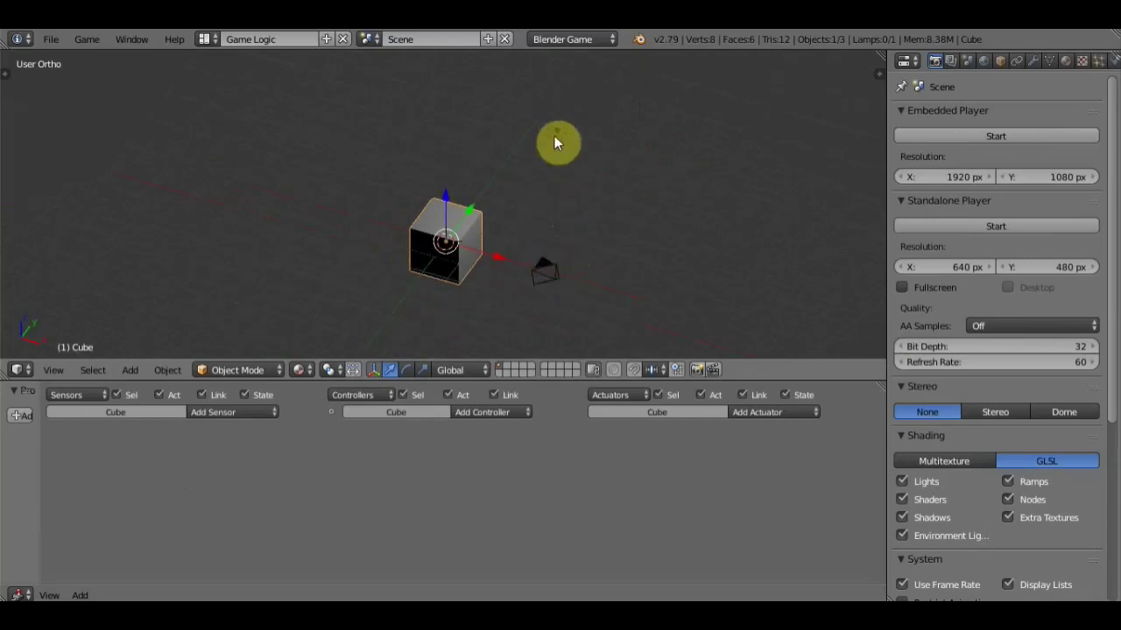
Select the cube, camera and lamp and delete all three
key("a")
key("a")
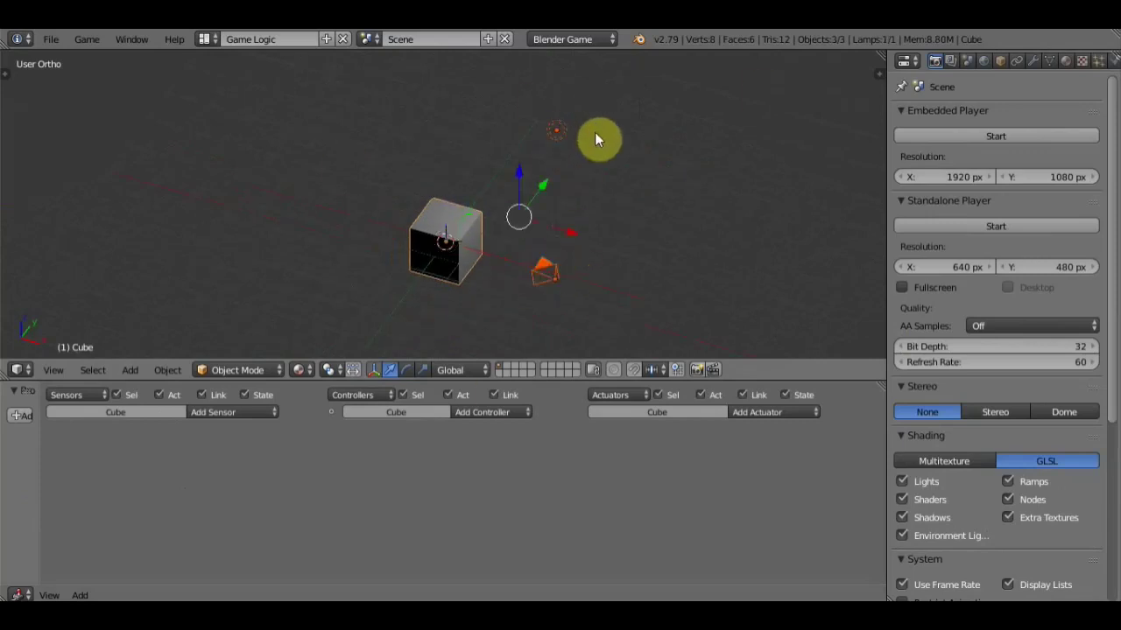
key("a")
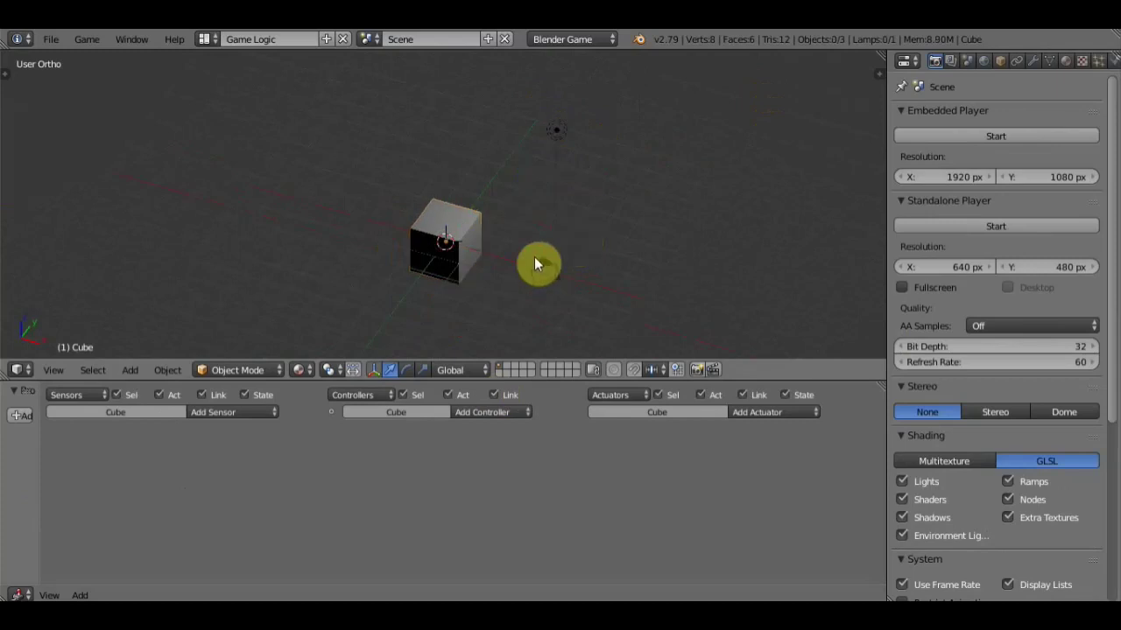
right_click(468, 238)
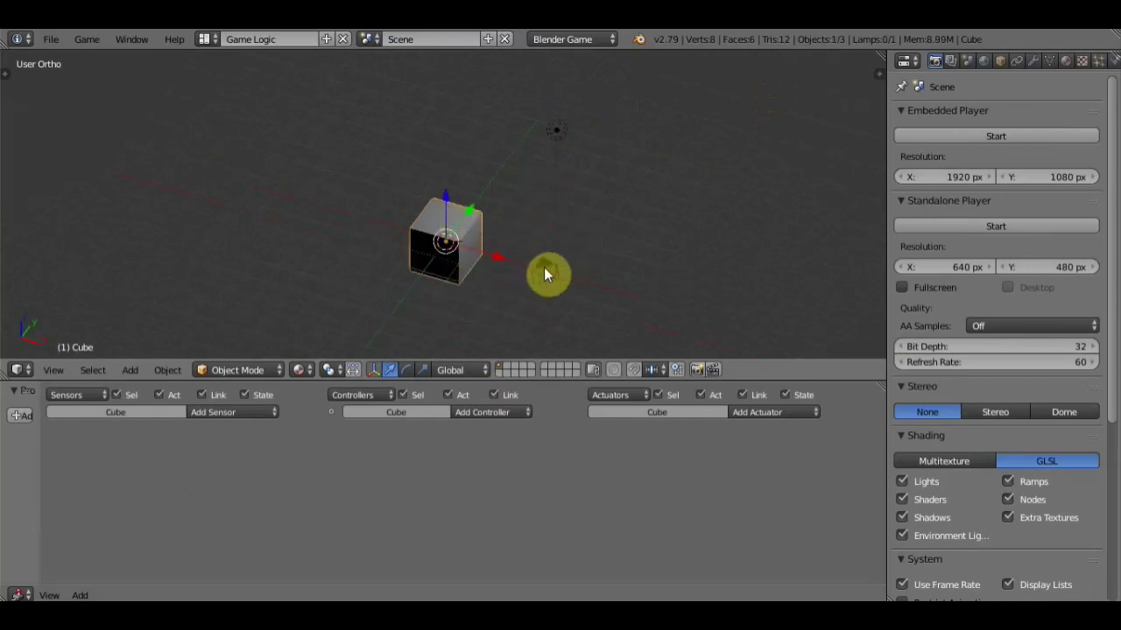
right_click(544, 271, "shift")
right_click(548, 131, "shift")
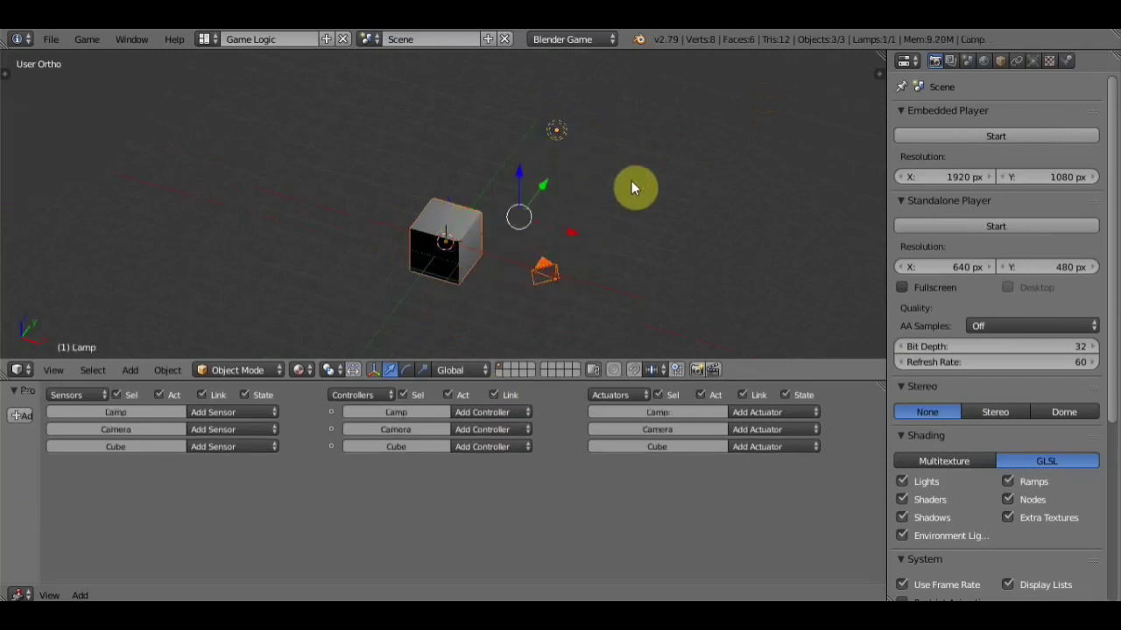
key("x")
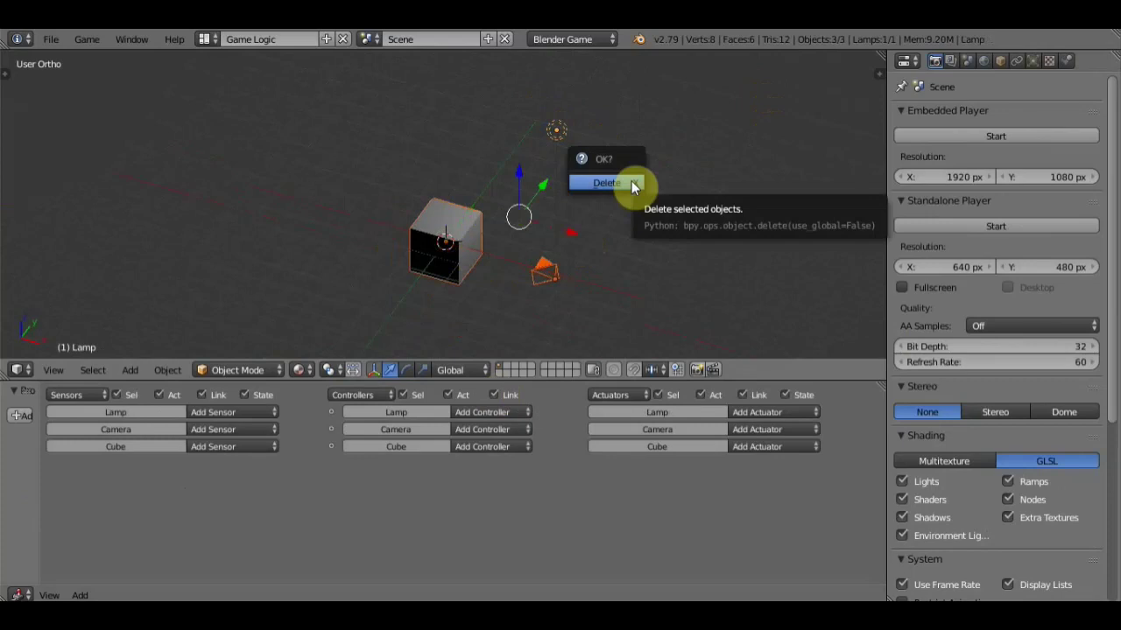
left_click(631, 182)
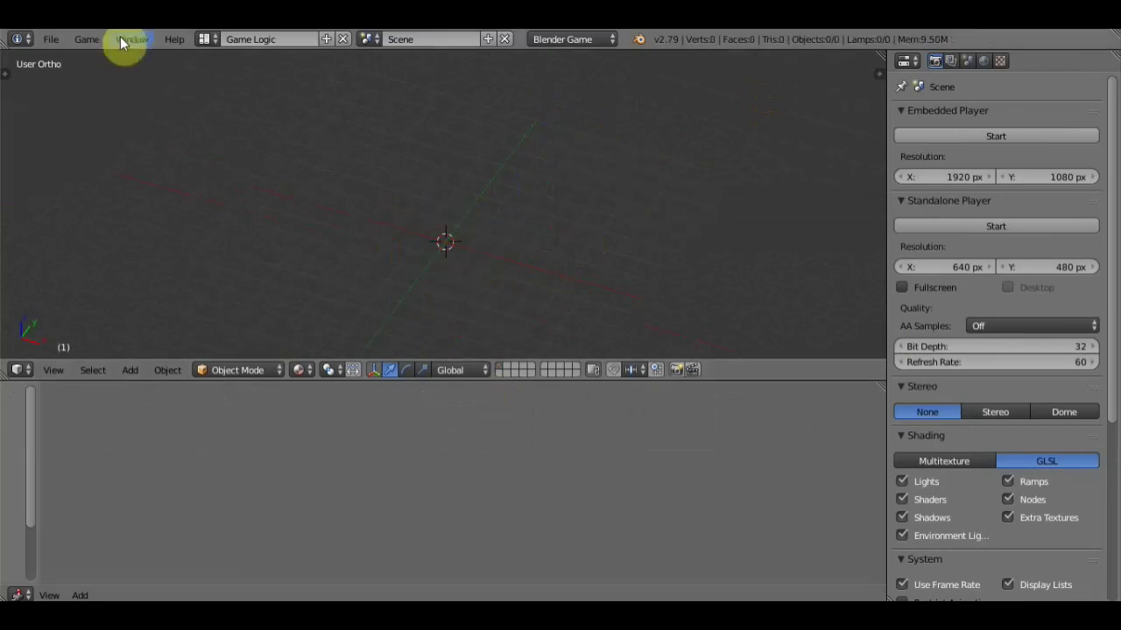
left_click(50, 39)
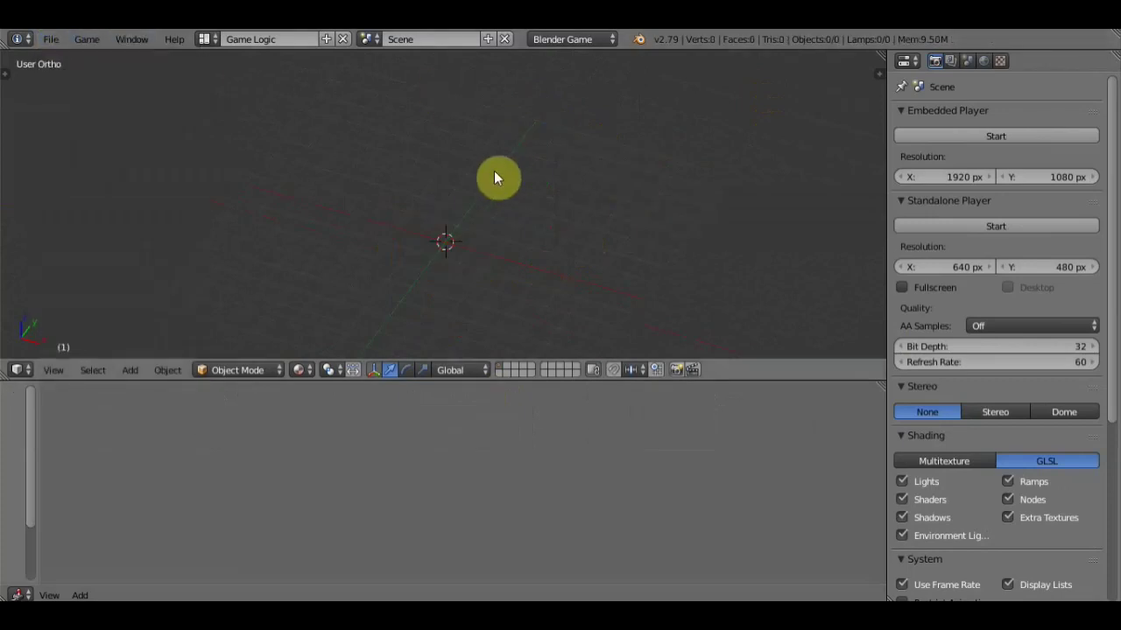
Add a new mesh cube and orbit, zoom and pan the view around it
key("shift+a")
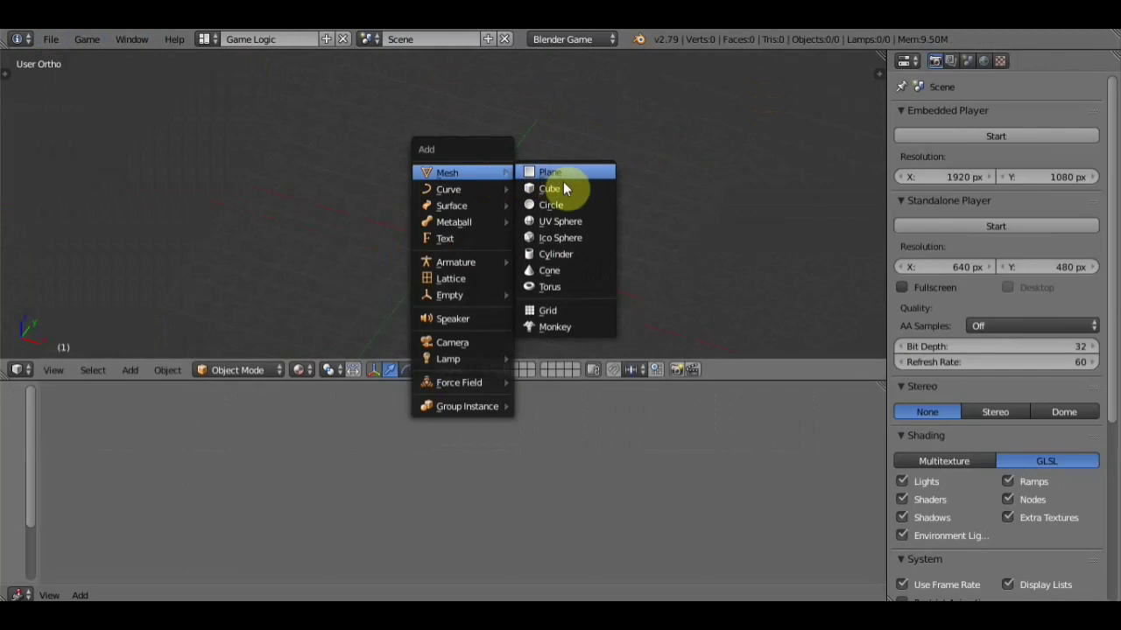
left_click(564, 189)
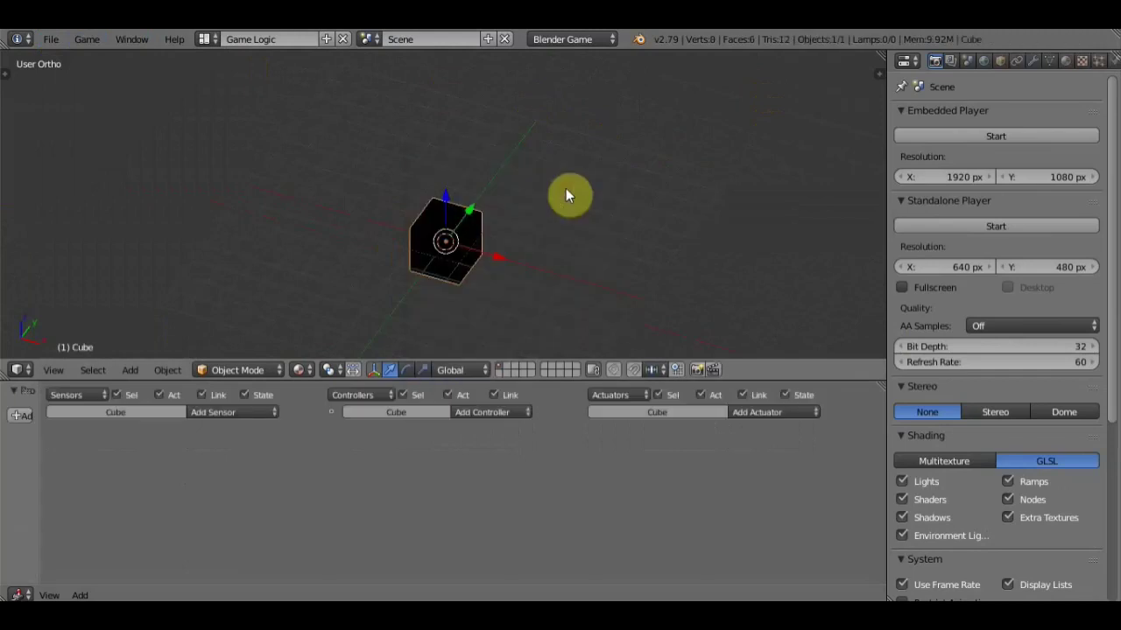
mouse_move(566, 188)
middle_mouse_down()
mouse_move(557, 200)
mouse_move(544, 178)
mouse_move(557, 160)
middle_mouse_up()
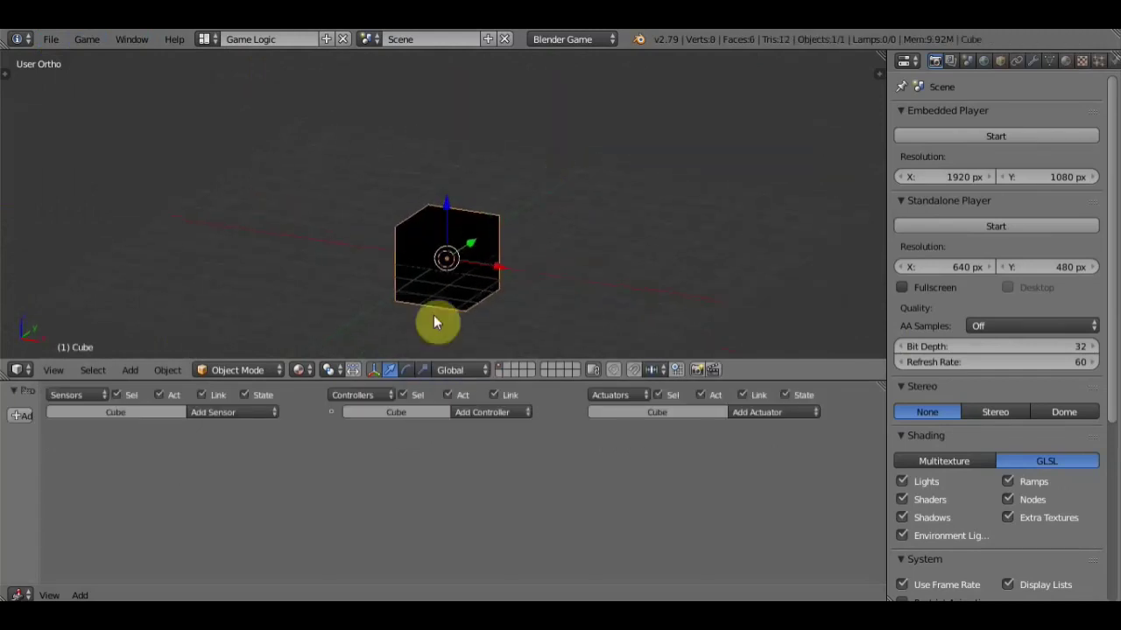
scroll(490, 284, "up", 2)
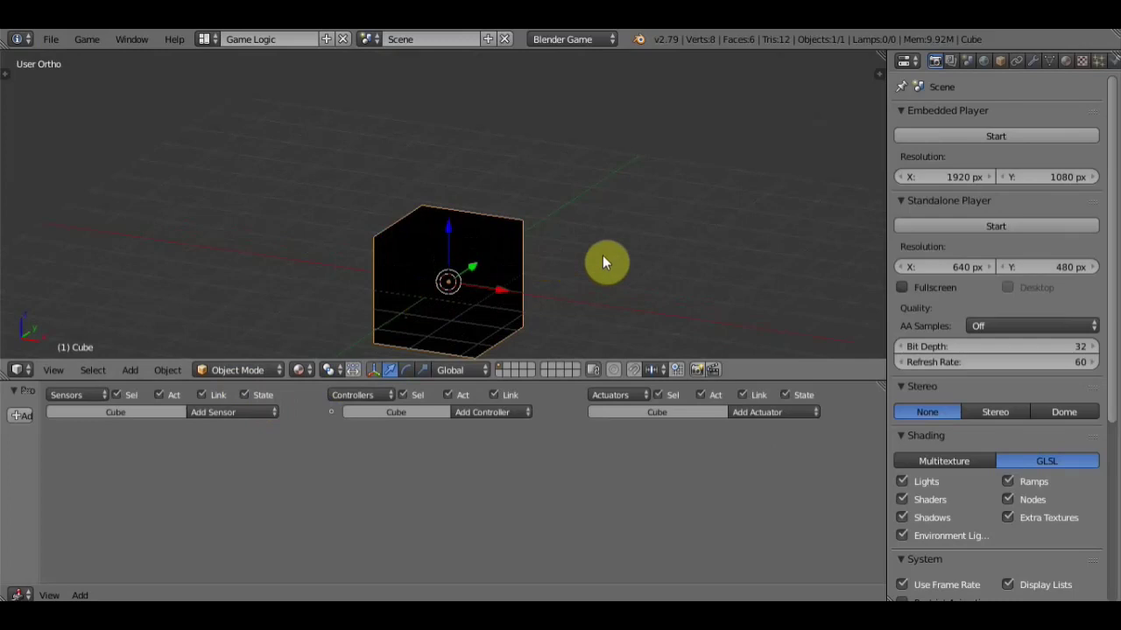
mouse_move(607, 248)
middle_mouse_down("shift")
mouse_move(626, 182)
mouse_move(635, 223)
mouse_move(616, 218)
middle_mouse_up("shift")
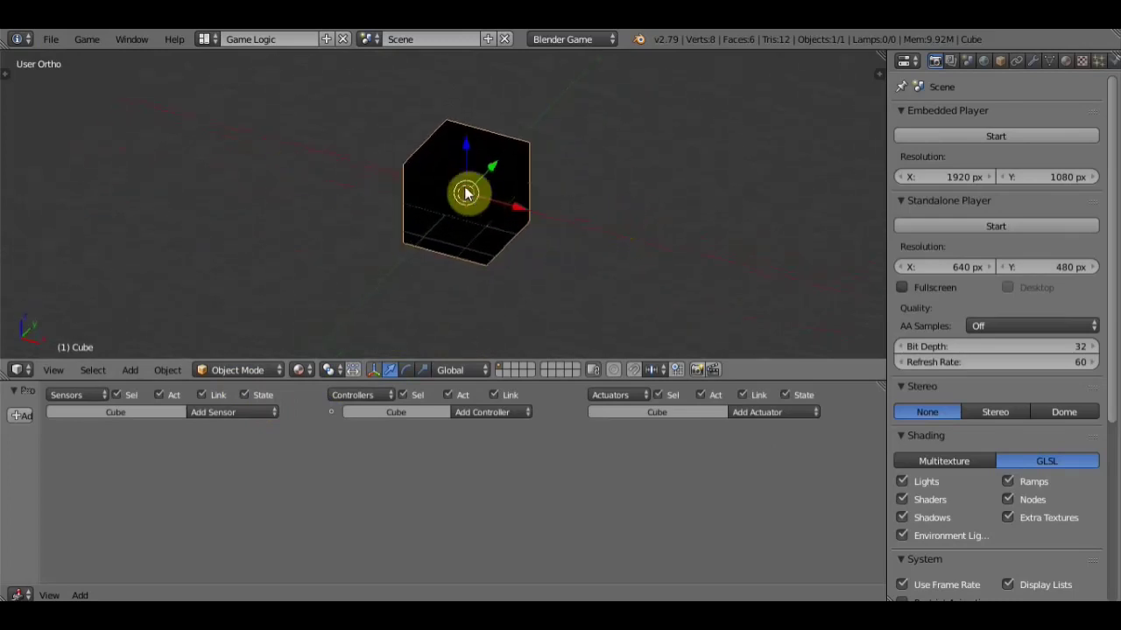
scroll(567, 181, "down", 2)
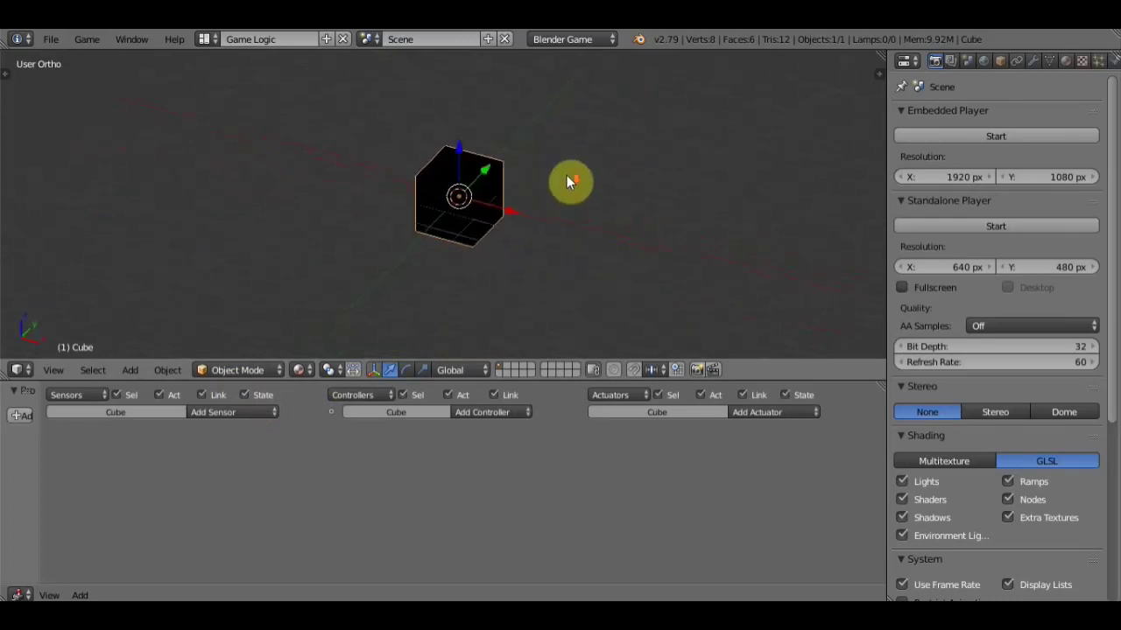
middle_click_drag(562, 176, 533, 151)
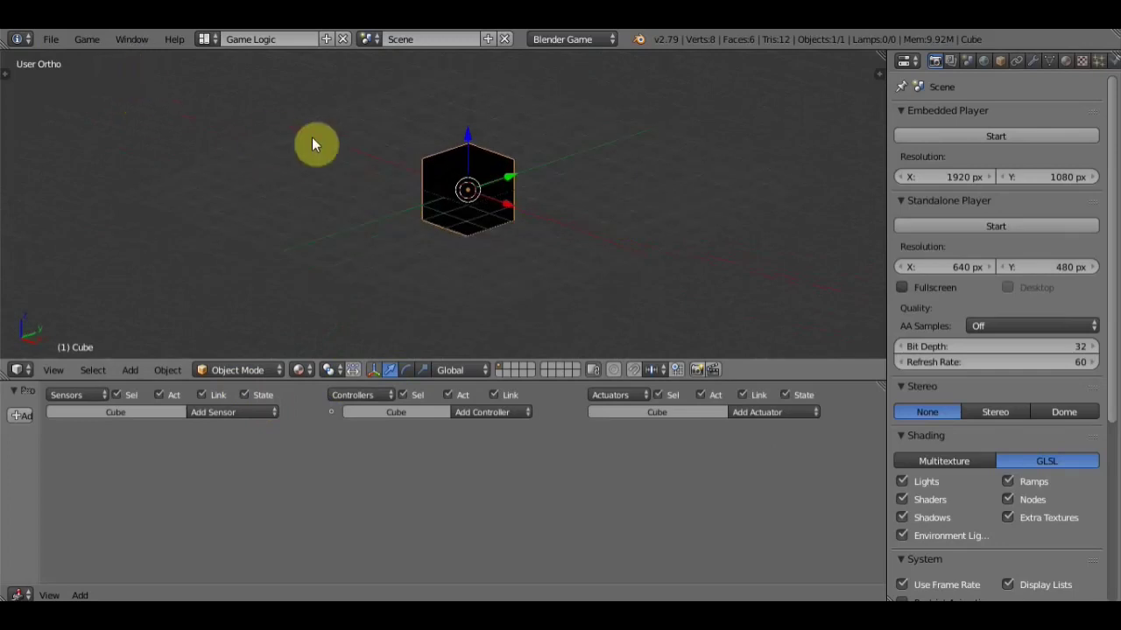
Add a point lamp and raise it high above the cube
key("shift+a")
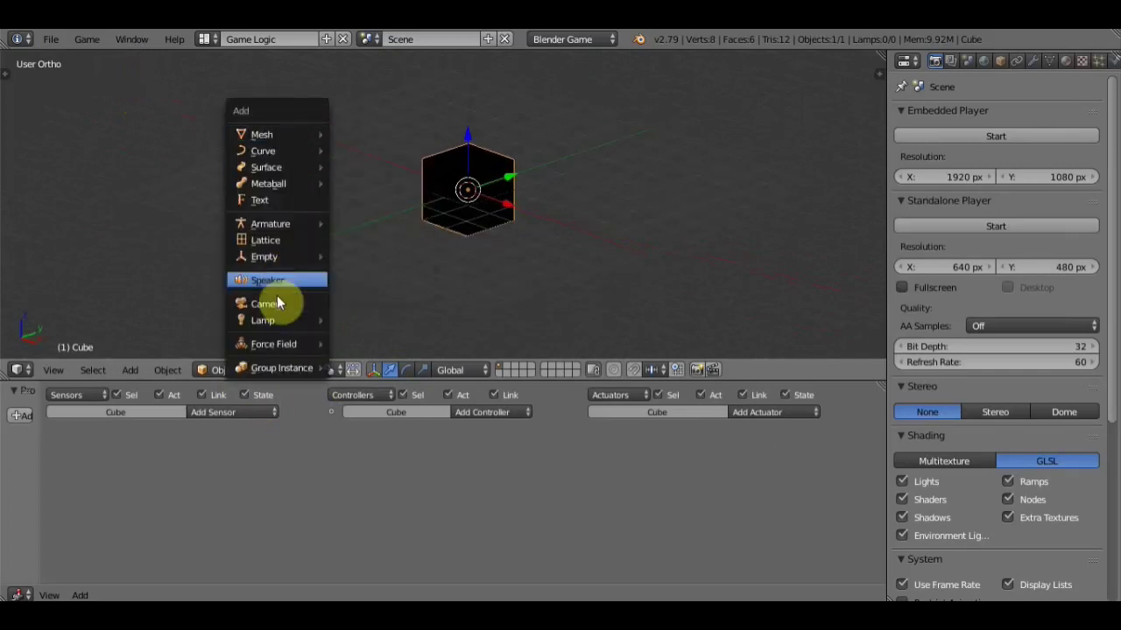
left_click(364, 320)
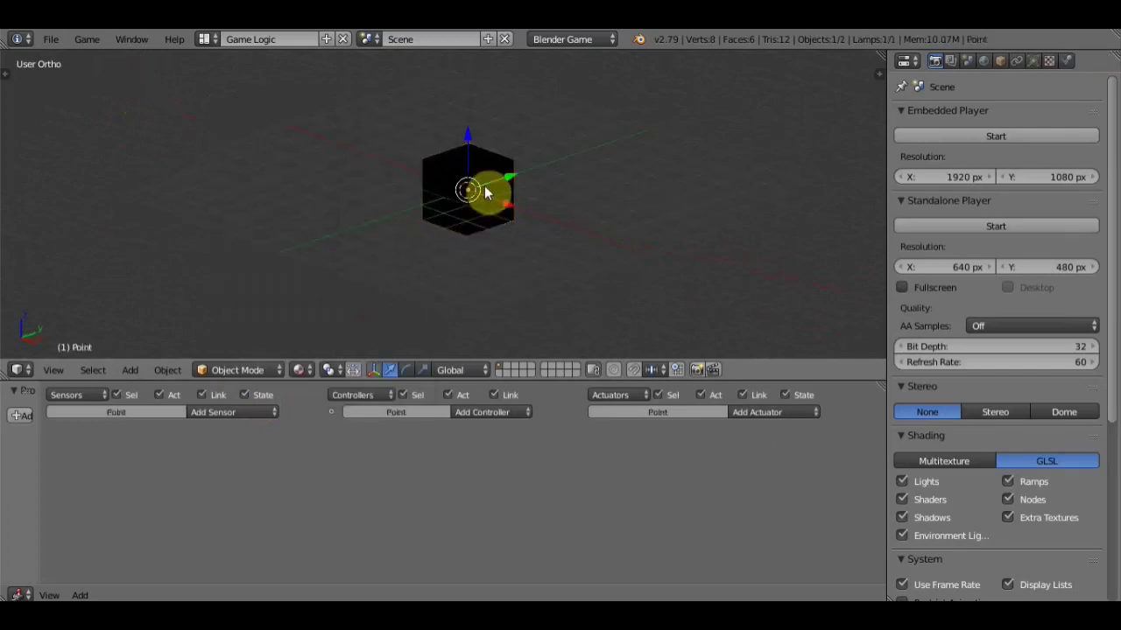
left_click_drag(459, 139, 454, 332)
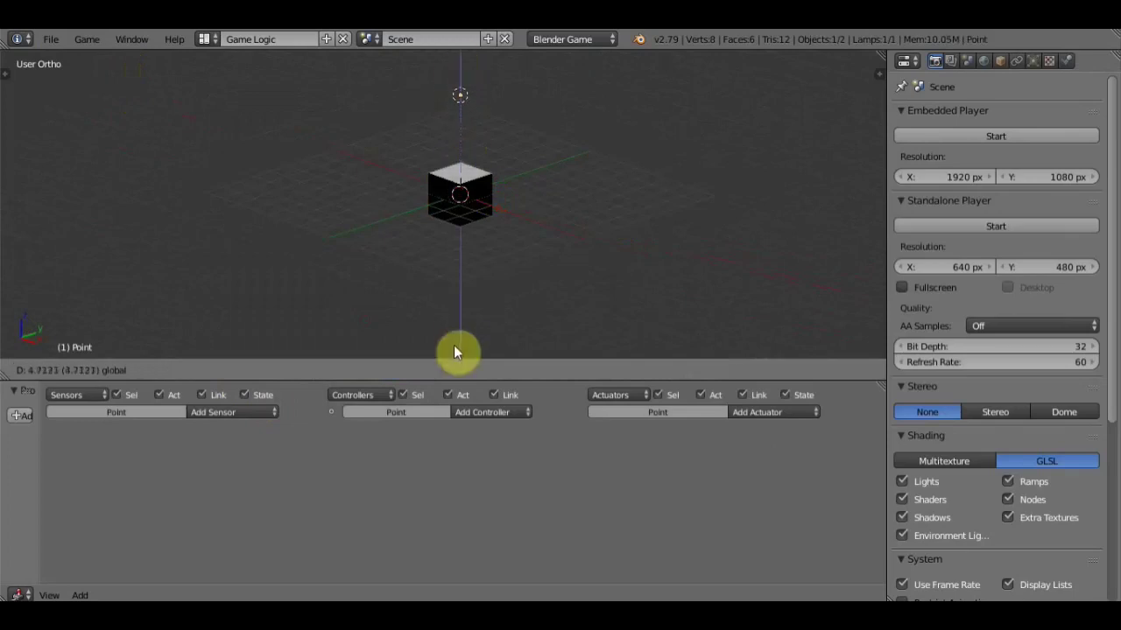
scroll(606, 130, "up", 3)
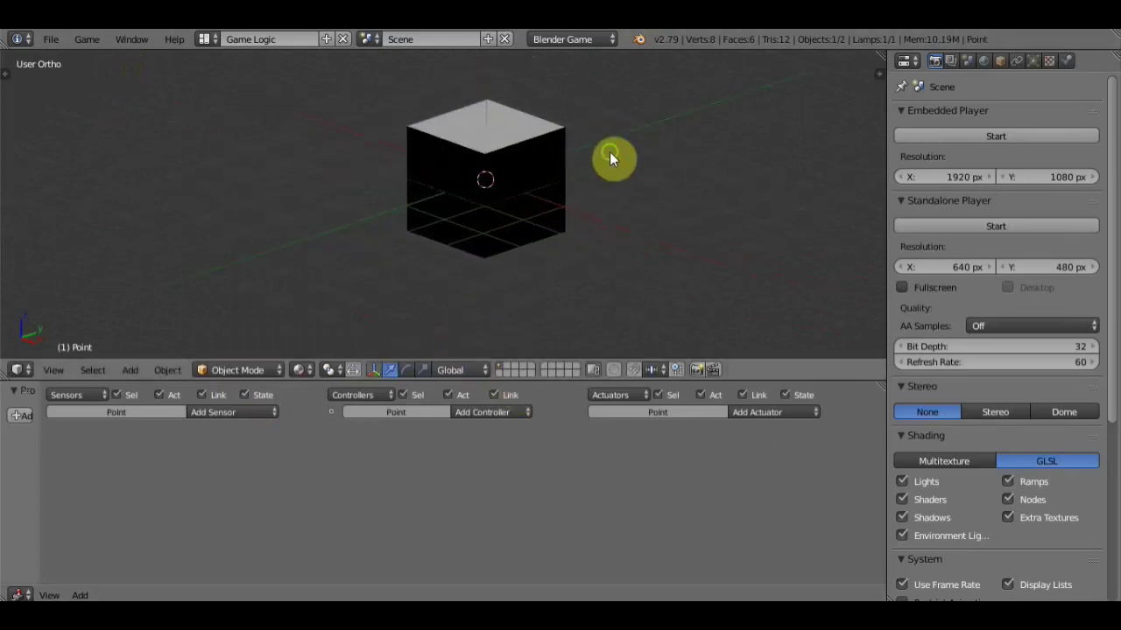
mouse_move(608, 157)
middle_mouse_down()
mouse_move(618, 198)
mouse_move(611, 151)
mouse_move(666, 126)
mouse_move(484, 263)
middle_mouse_up()
Switch the viewport to Solid shading and face the cube head-on
left_click(301, 370)
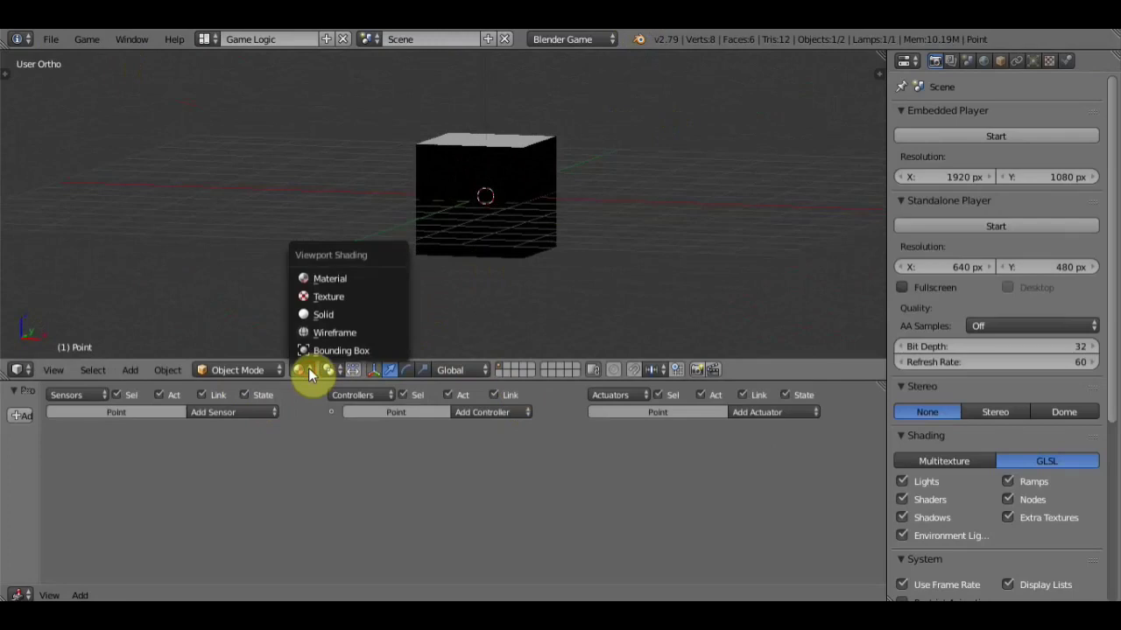
left_click(334, 315)
middle_click_drag(596, 220, 630, 215)
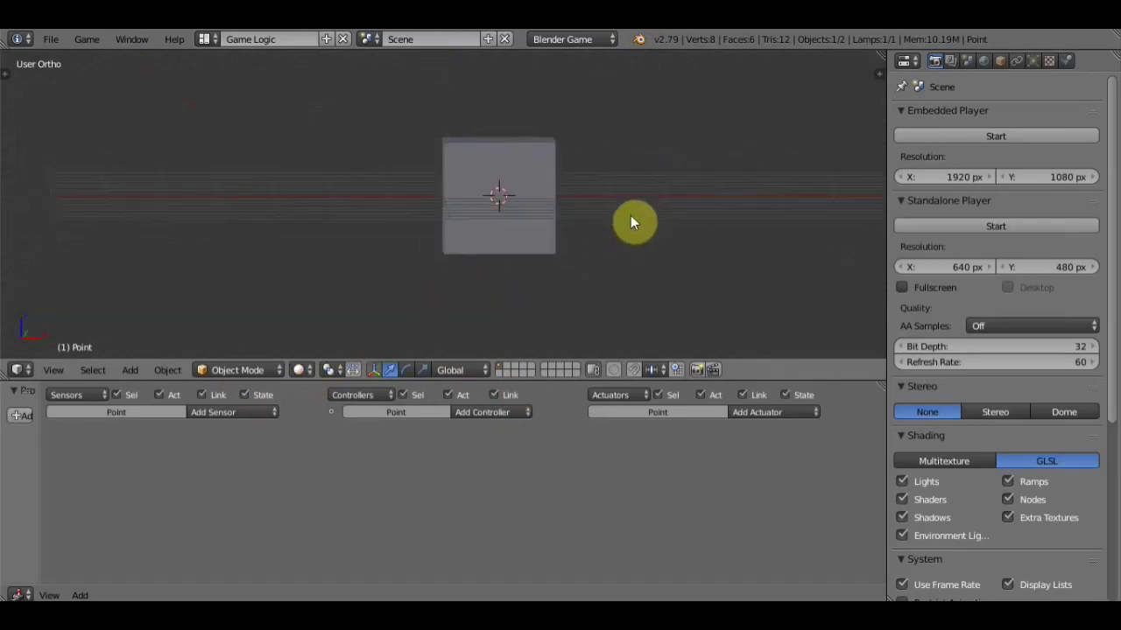
In front ortho view, select the cube and flatten it along Z
key("KP_1")
key("s")
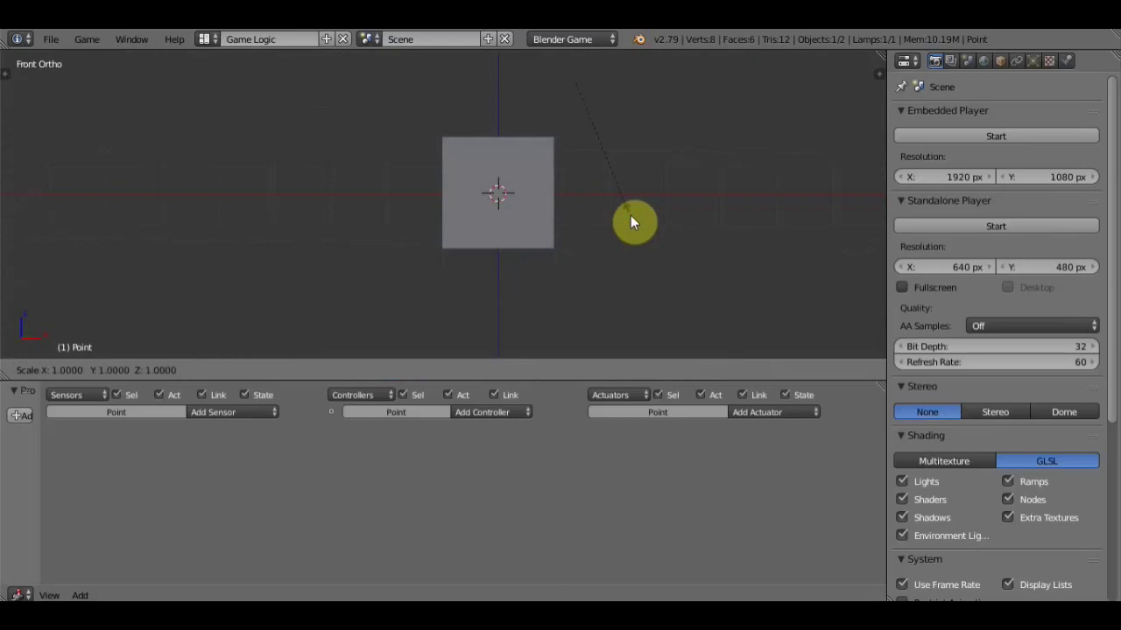
key("z")
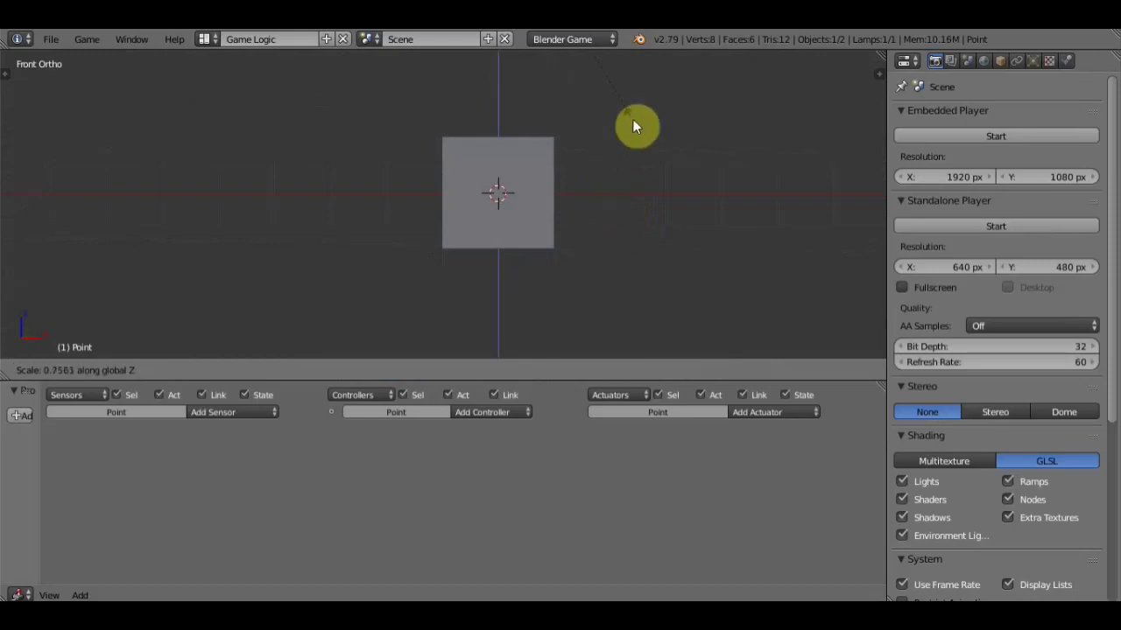
key("Escape")
right_click(504, 219)
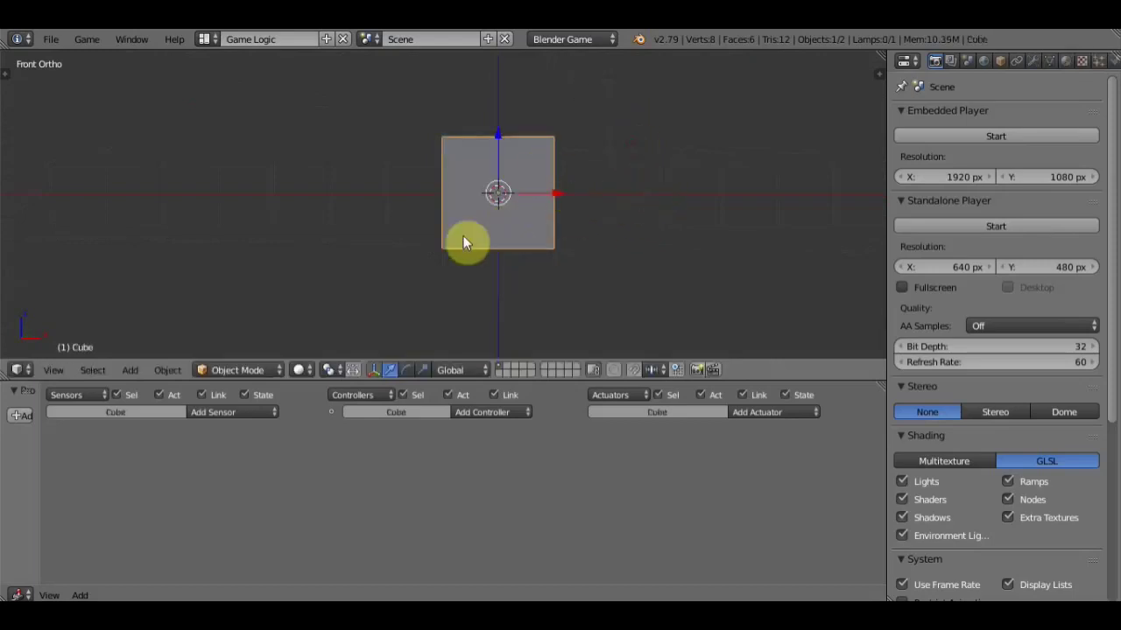
key("s")
key("z")
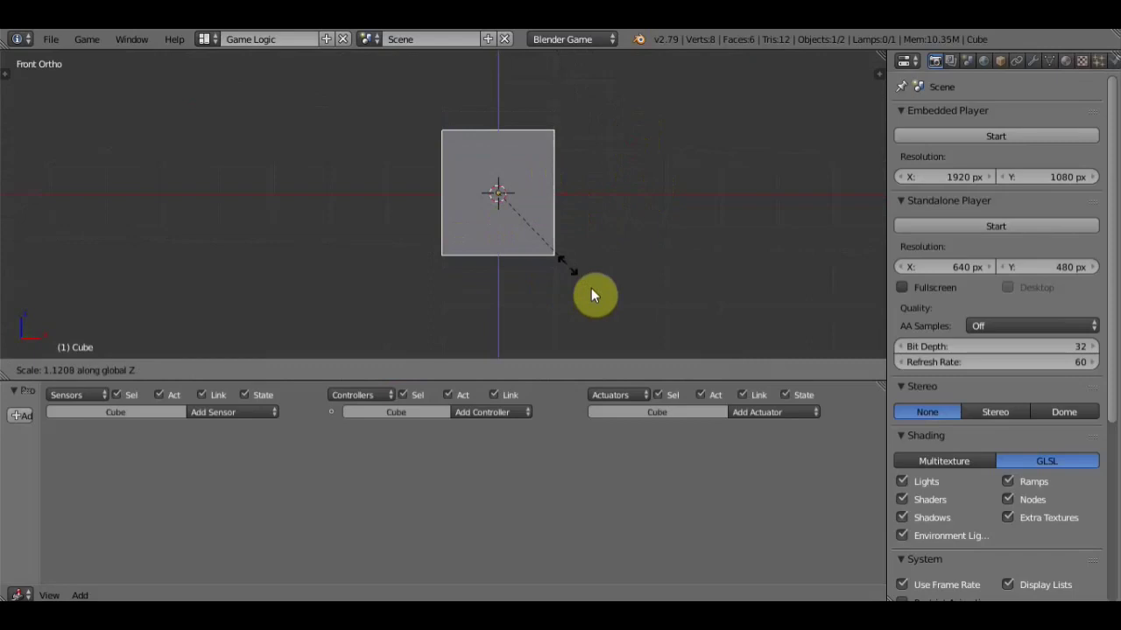
left_click(488, 192)
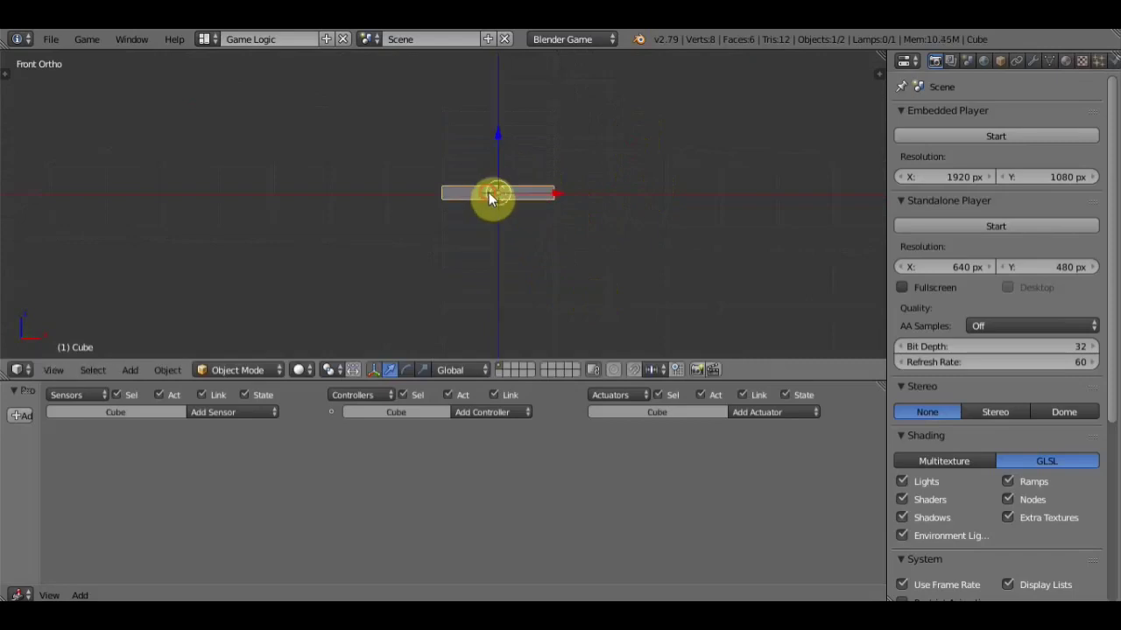
Rescale the cube vertically, then enlarge it uniformly into a wide slab
key("s")
key("z")
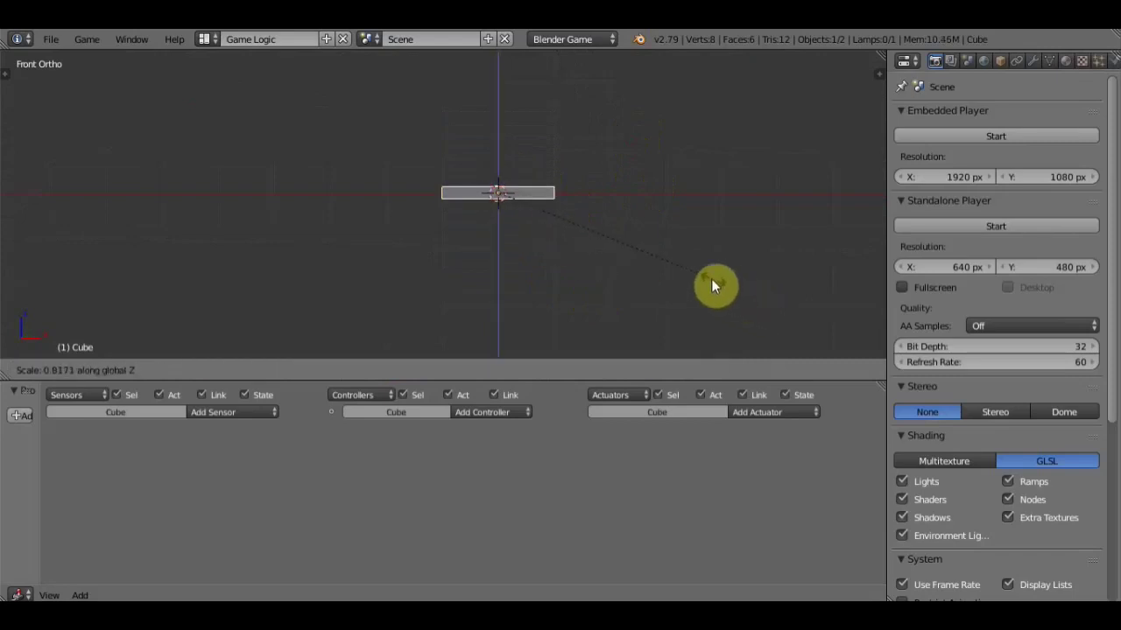
left_click(572, 220)
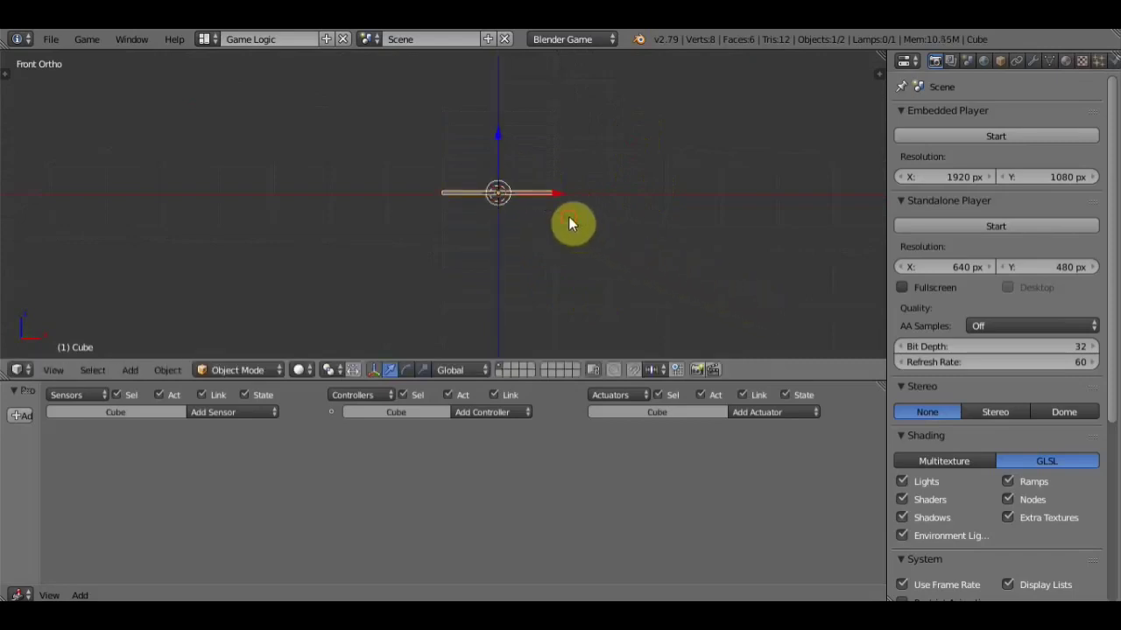
key("s")
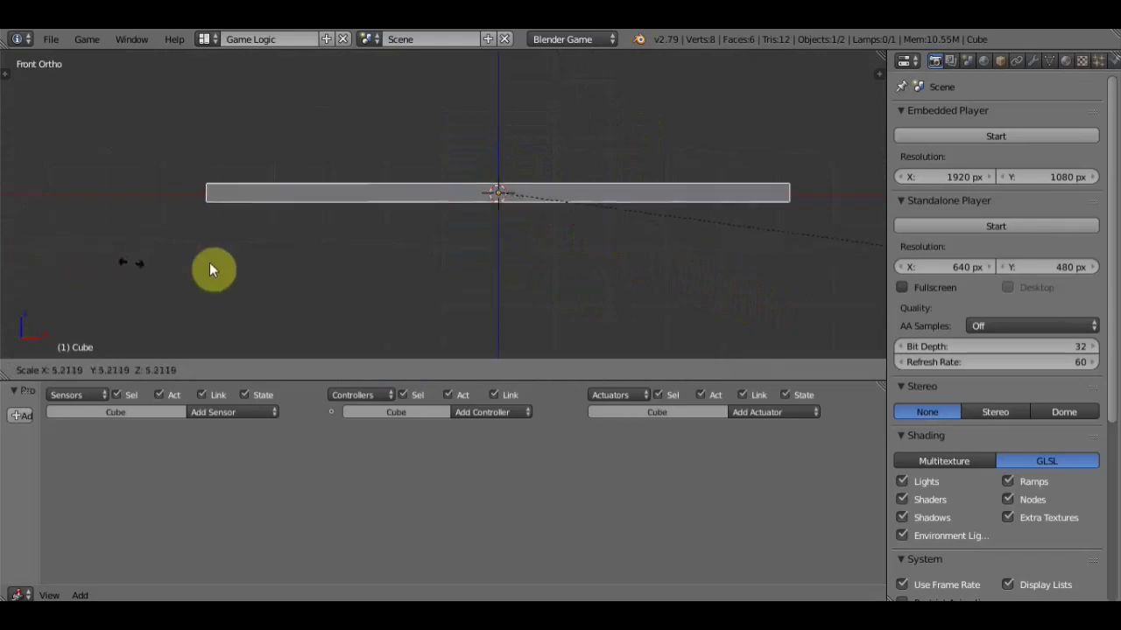
left_click(425, 271)
scroll(438, 262, "down", 2)
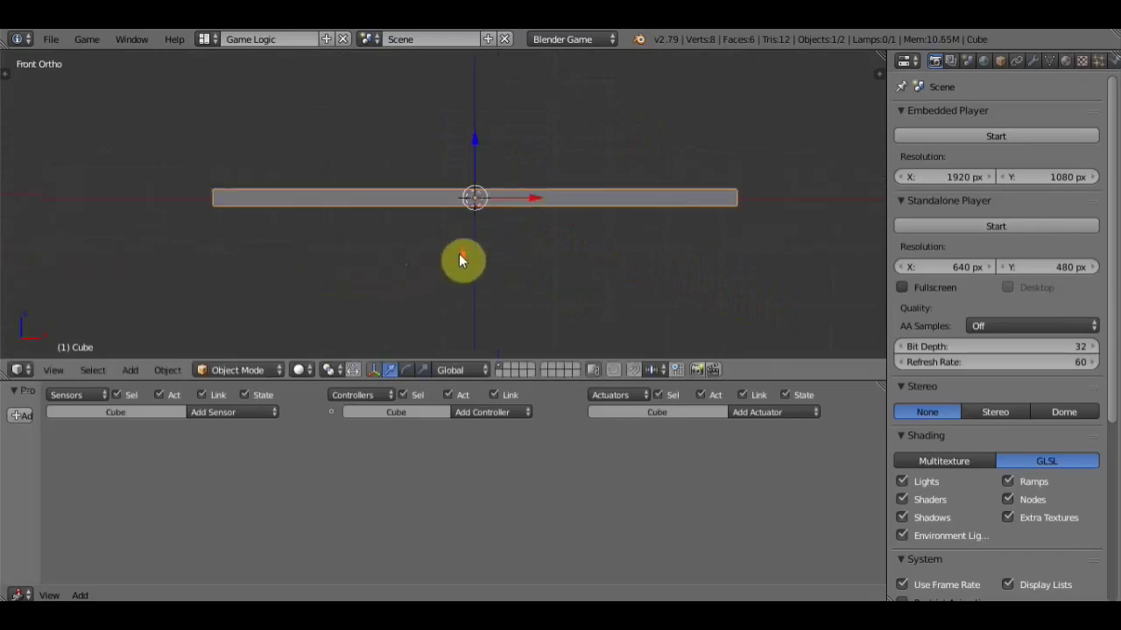
mouse_move(459, 258)
middle_mouse_down()
mouse_move(321, 293)
mouse_move(291, 255)
middle_mouse_up()
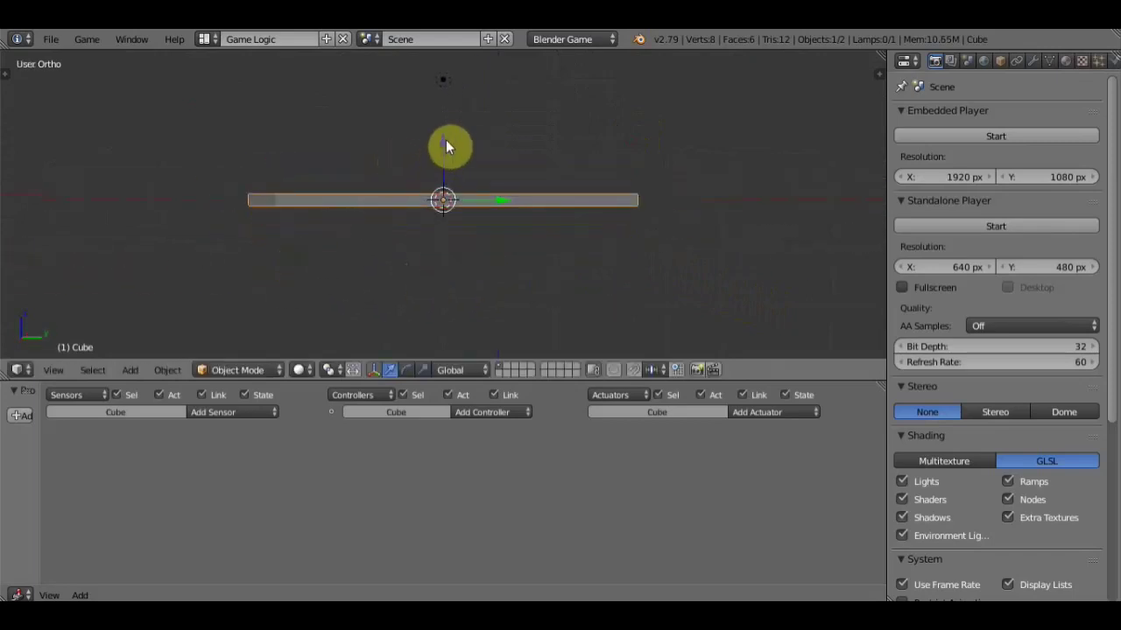
mouse_move(443, 132)
middle_mouse_down()
mouse_move(500, 187)
mouse_move(600, 183)
mouse_move(630, 160)
mouse_move(622, 193)
middle_mouse_up()
Scale the slab along Z once more to make it thinner
key("s")
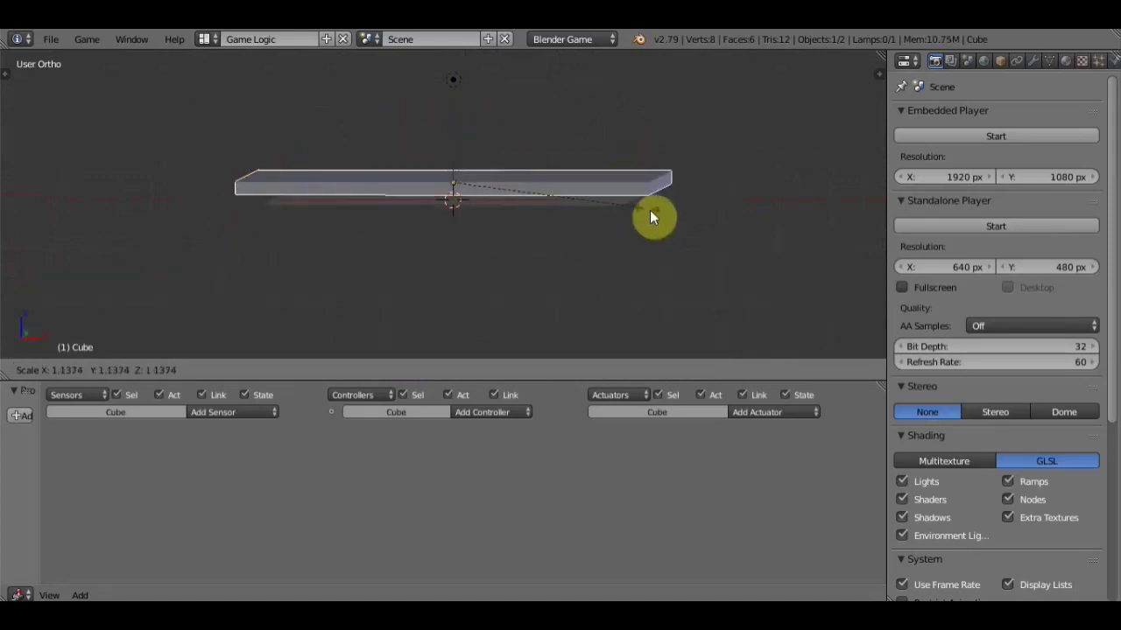
key("z")
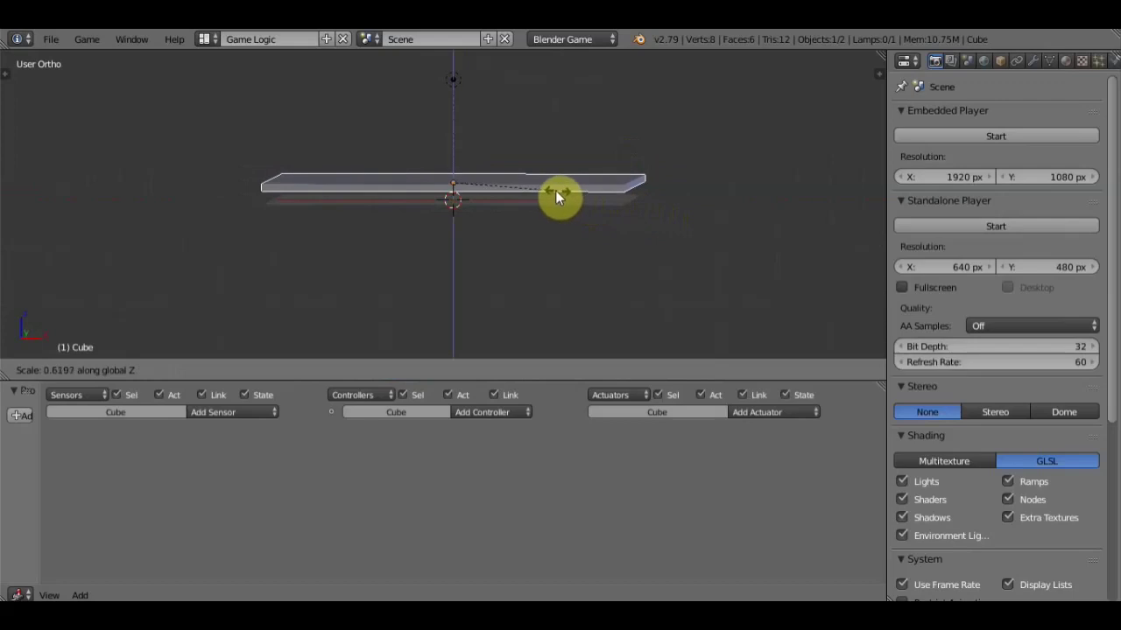
left_click(504, 186)
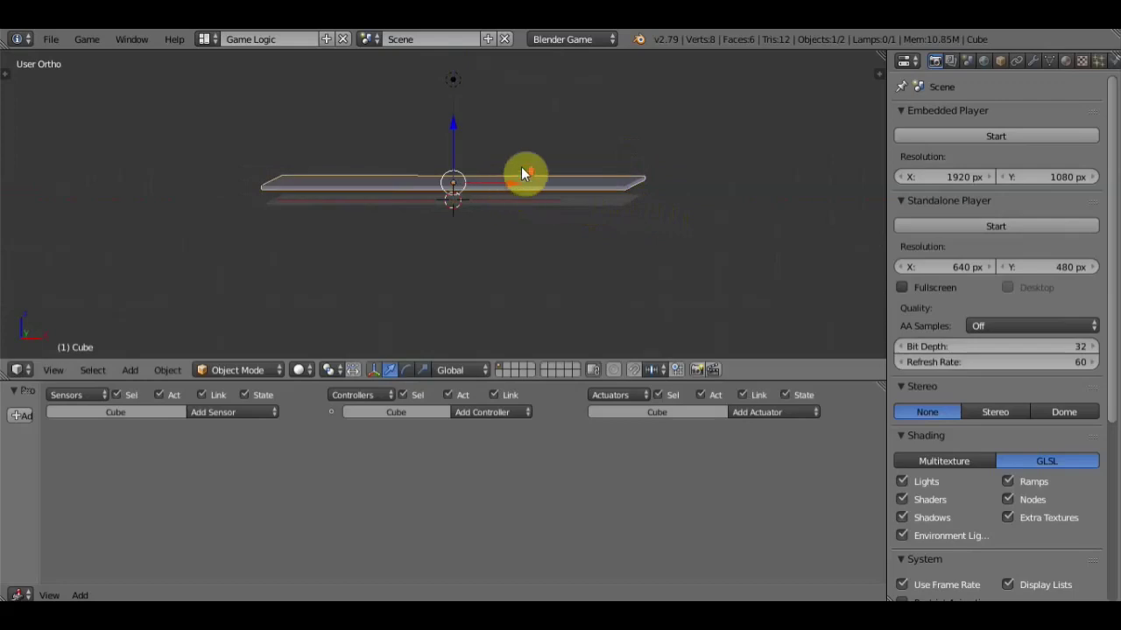
mouse_move(521, 173)
middle_mouse_down()
mouse_move(526, 203)
mouse_move(688, 272)
mouse_move(545, 318)
mouse_move(553, 303)
mouse_move(486, 262)
mouse_move(516, 300)
mouse_move(570, 274)
middle_mouse_up()
scroll(554, 304, "down", 3)
scroll(517, 300, "up", 2)
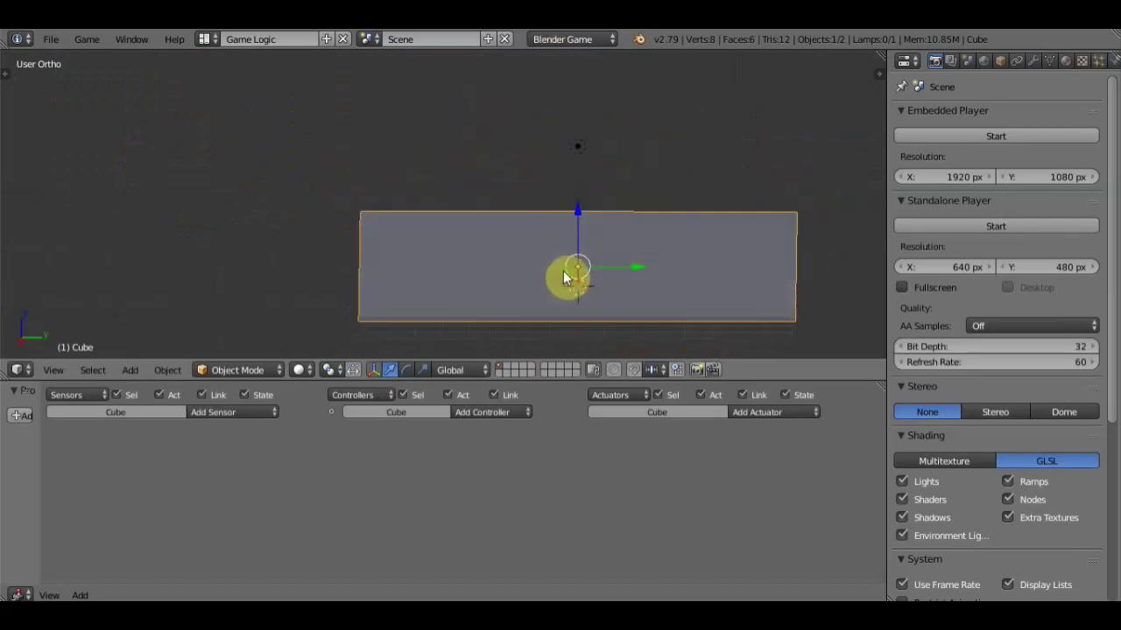
Import Desktop/танк/танк.obj2.OBJ as a Wavefront OBJ model
left_click(51, 38)
mouse_move(75, 350)
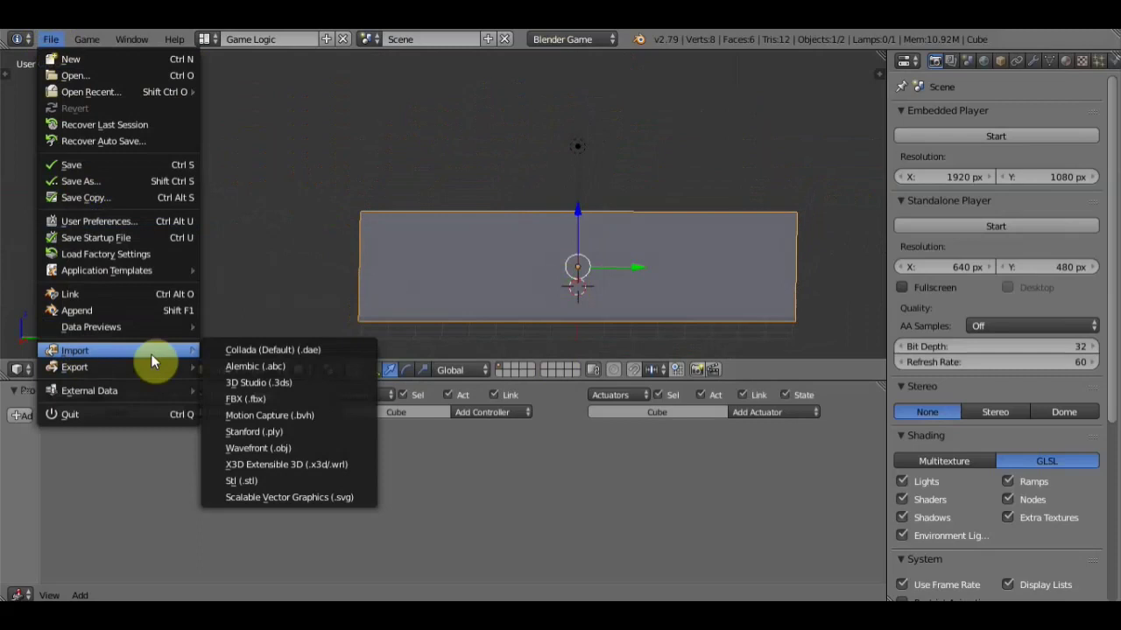
left_click(291, 443)
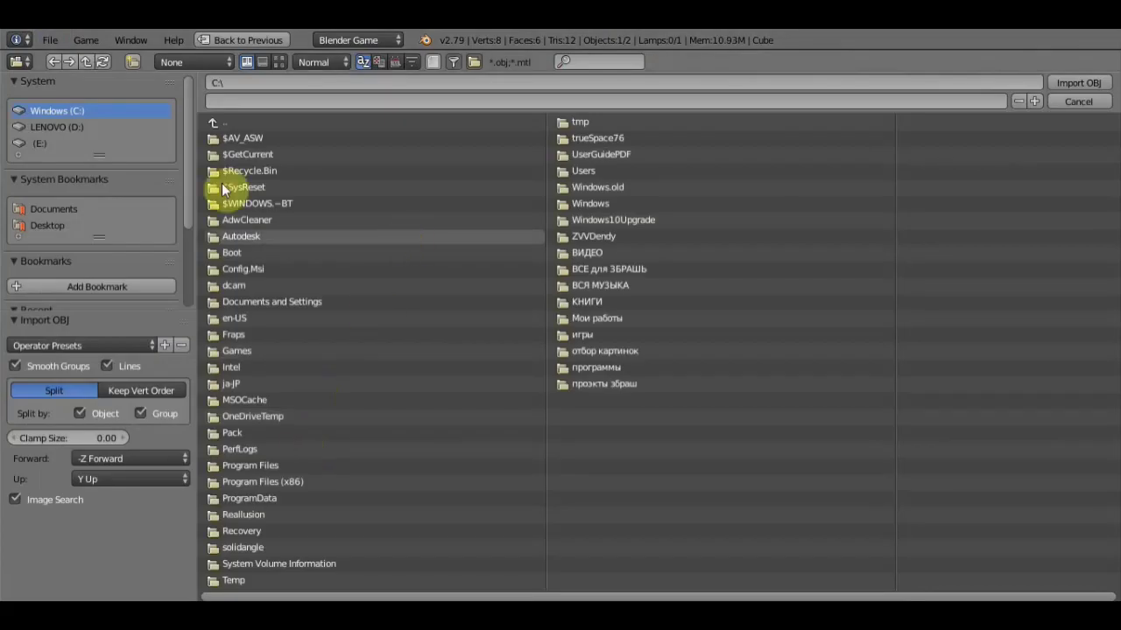
left_click(49, 226)
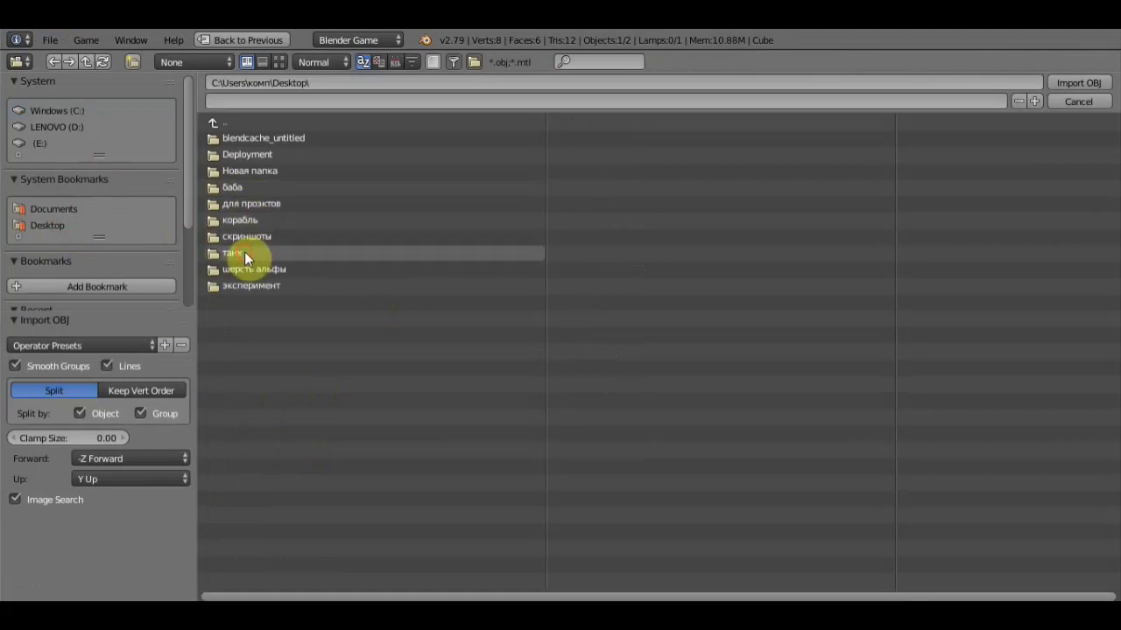
left_click(244, 251)
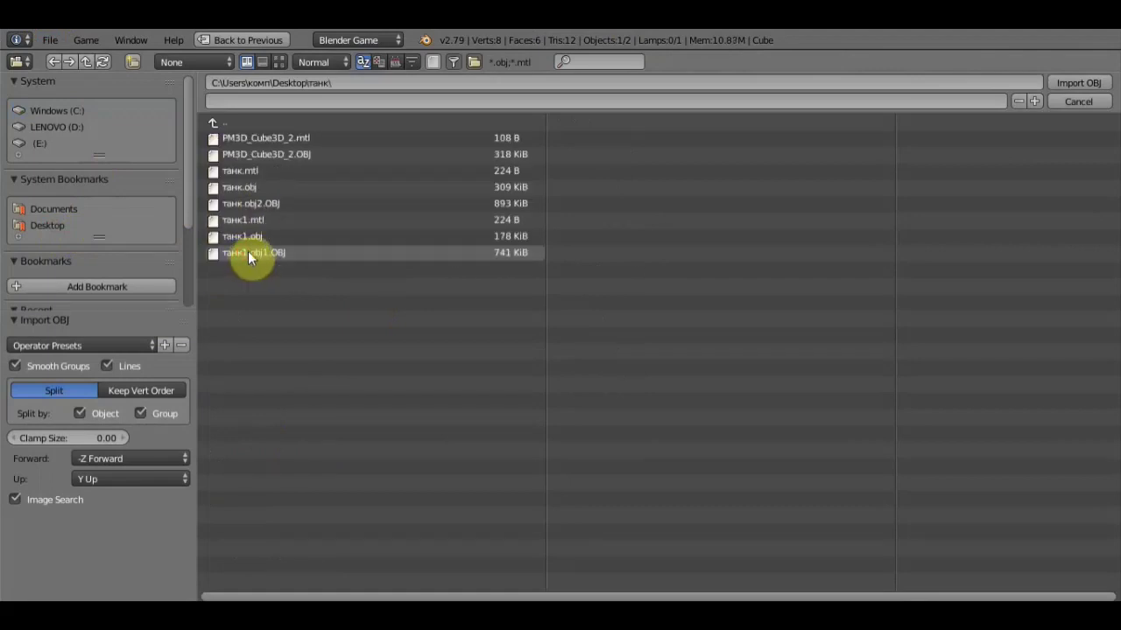
left_click(265, 204)
left_click(1082, 85)
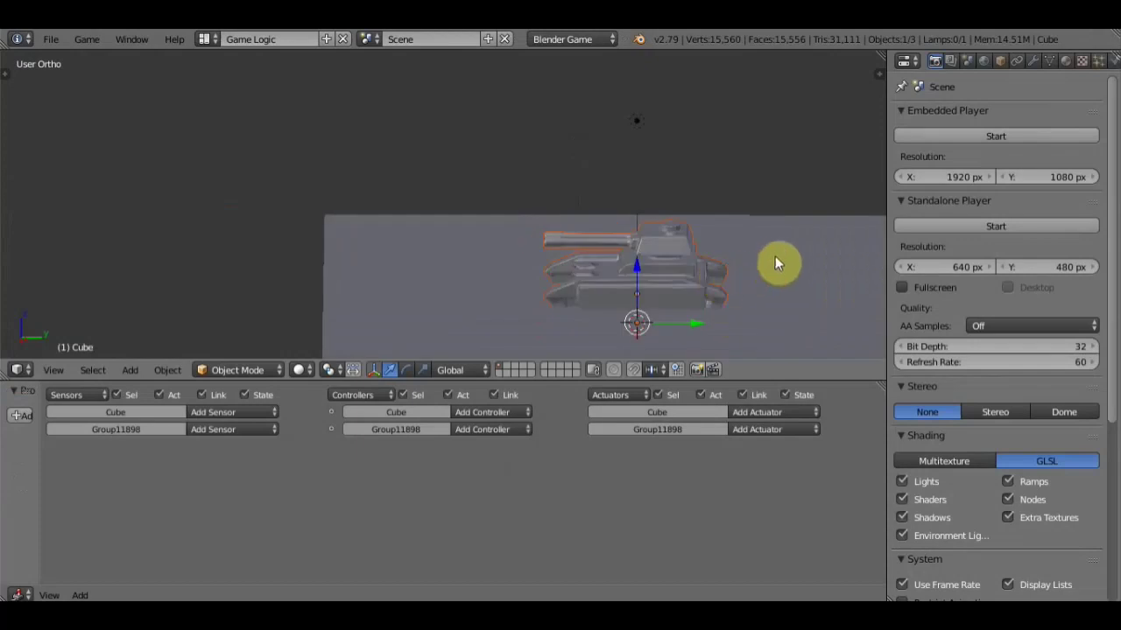
In front view, move the tank up along Z so it rests on the slab
scroll(775, 254, "down", 3, "ctrl")
mouse_move(597, 176)
middle_mouse_down()
mouse_move(600, 136)
mouse_move(596, 165)
mouse_move(622, 167)
mouse_move(631, 194)
mouse_move(687, 160)
mouse_move(315, 207)
mouse_move(718, 162)
mouse_move(619, 193)
mouse_move(639, 191)
middle_mouse_up()
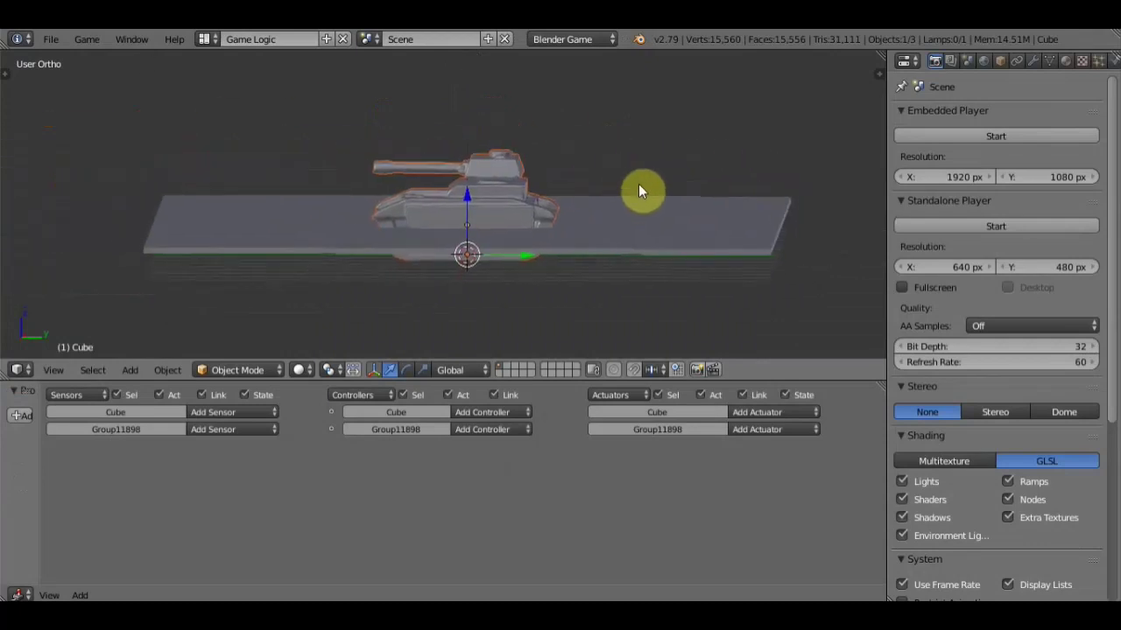
key("KP_1")
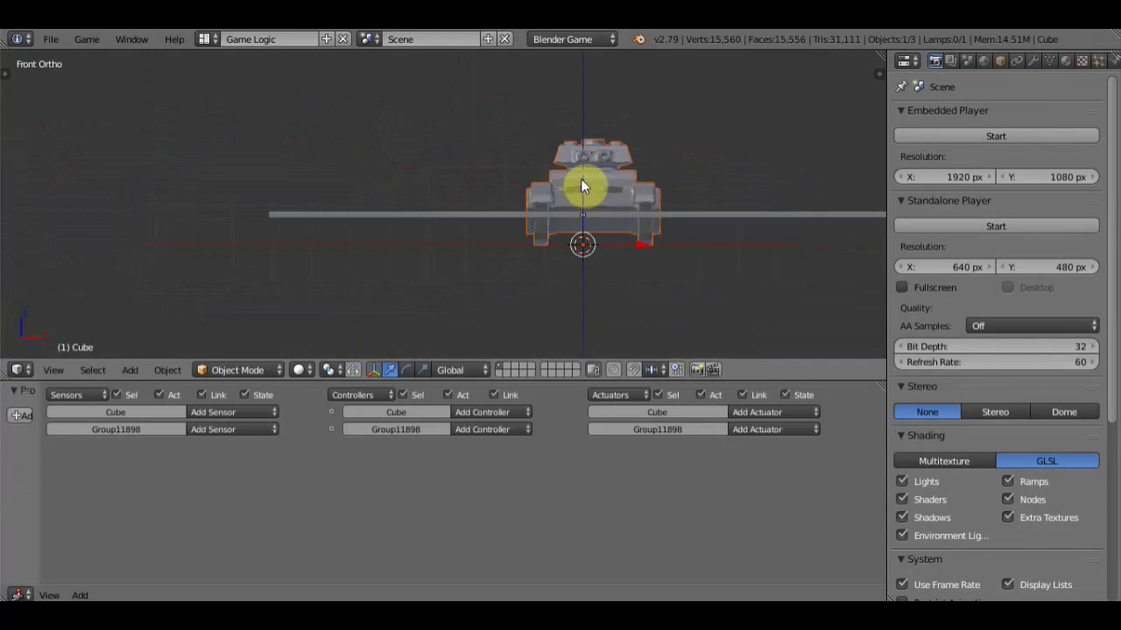
key("g")
key("z")
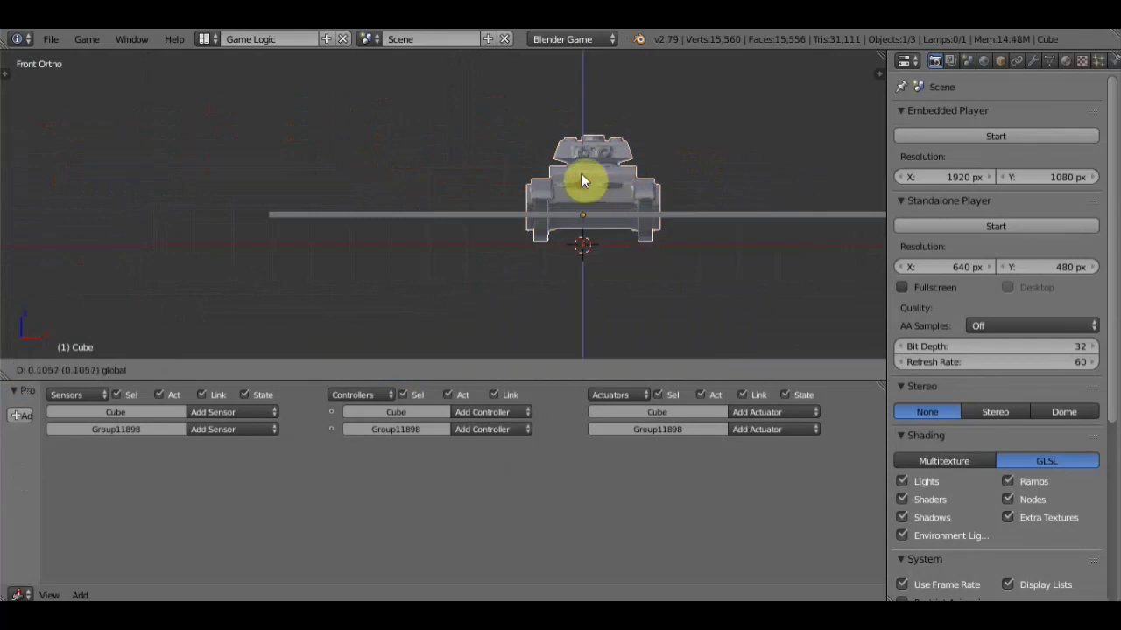
left_click(583, 158)
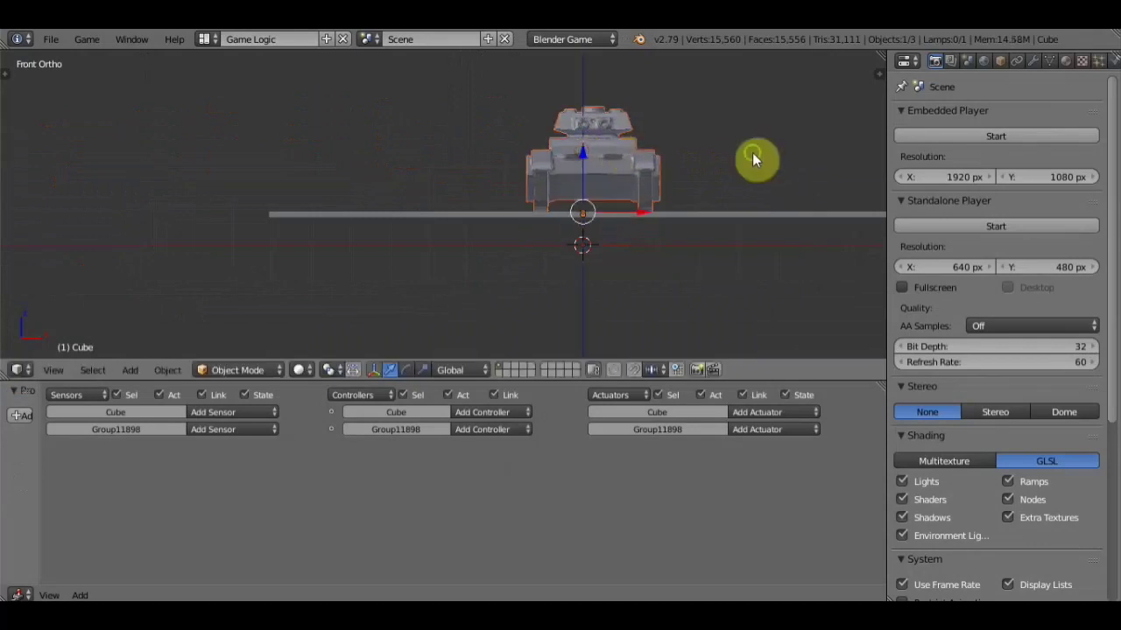
Select the tank Group11898 and view it side-on in Right Ortho
mouse_move(750, 158)
middle_mouse_down()
mouse_move(628, 155)
mouse_move(410, 179)
mouse_move(670, 151)
mouse_move(620, 158)
mouse_move(657, 147)
middle_mouse_up()
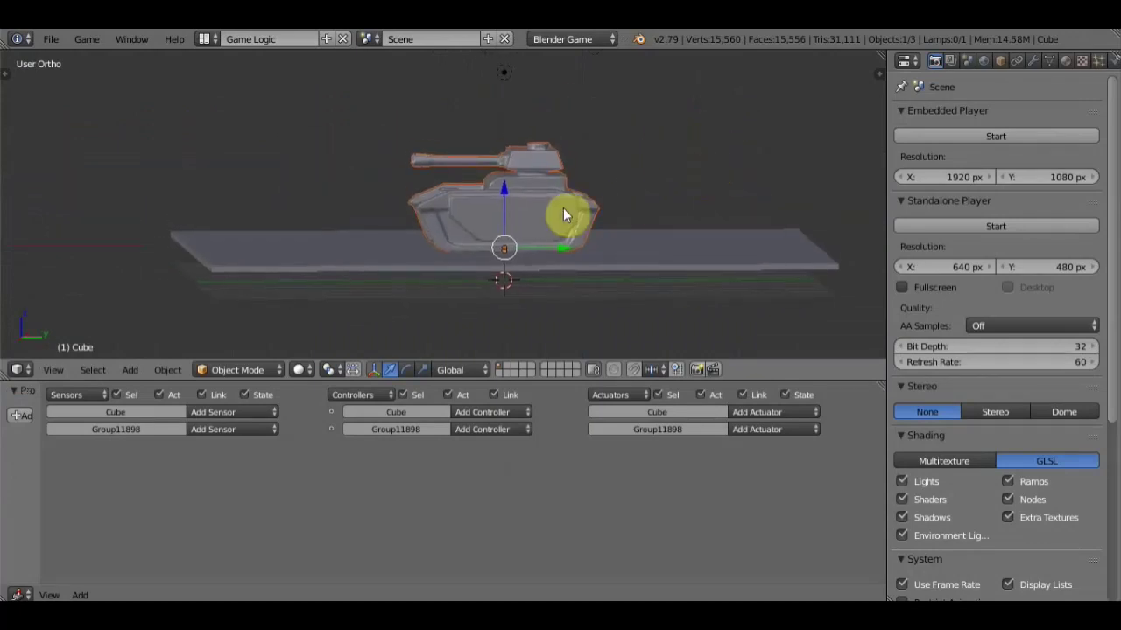
right_click(535, 207)
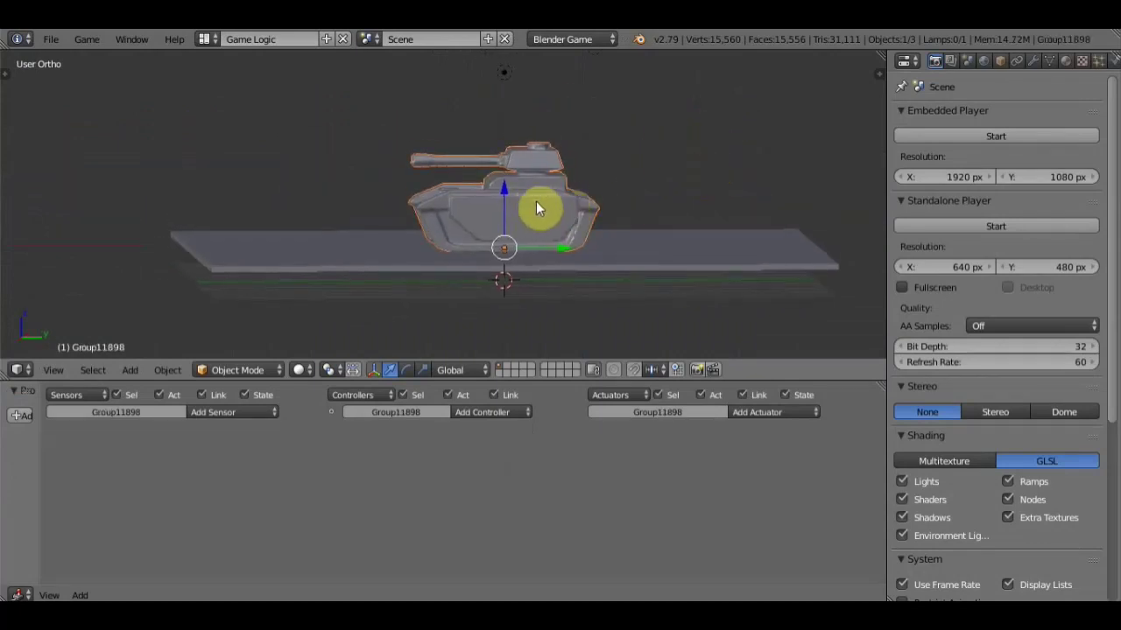
scroll(706, 164, "down", 1)
scroll(686, 176, "down", 1)
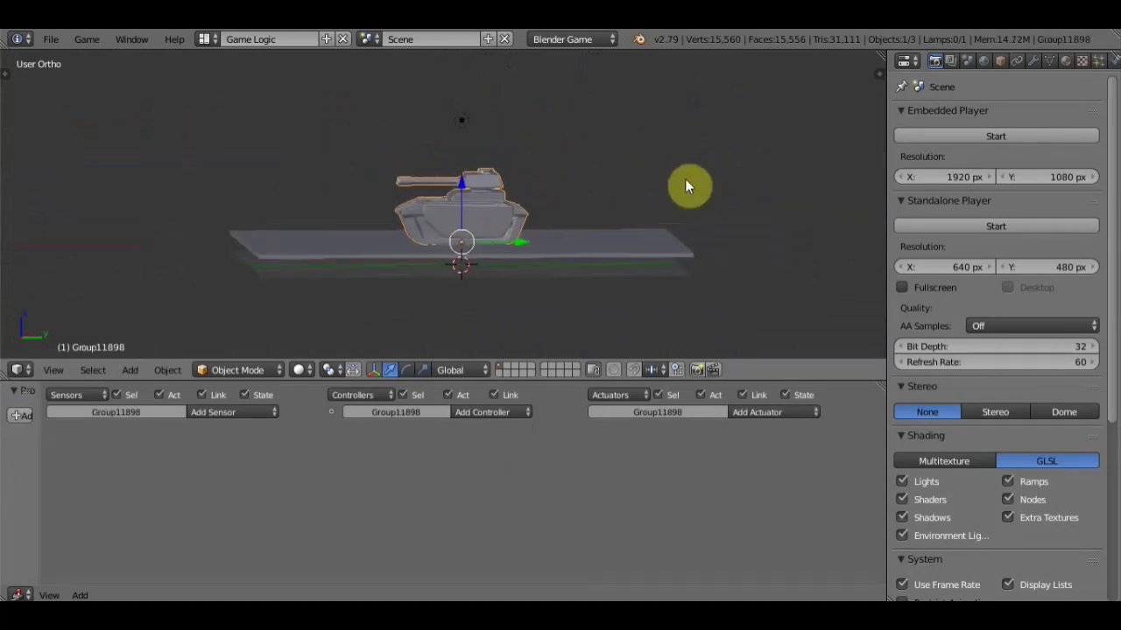
scroll(674, 182, "up", 1)
scroll(669, 179, "up", 1)
scroll(668, 181, "up", 1)
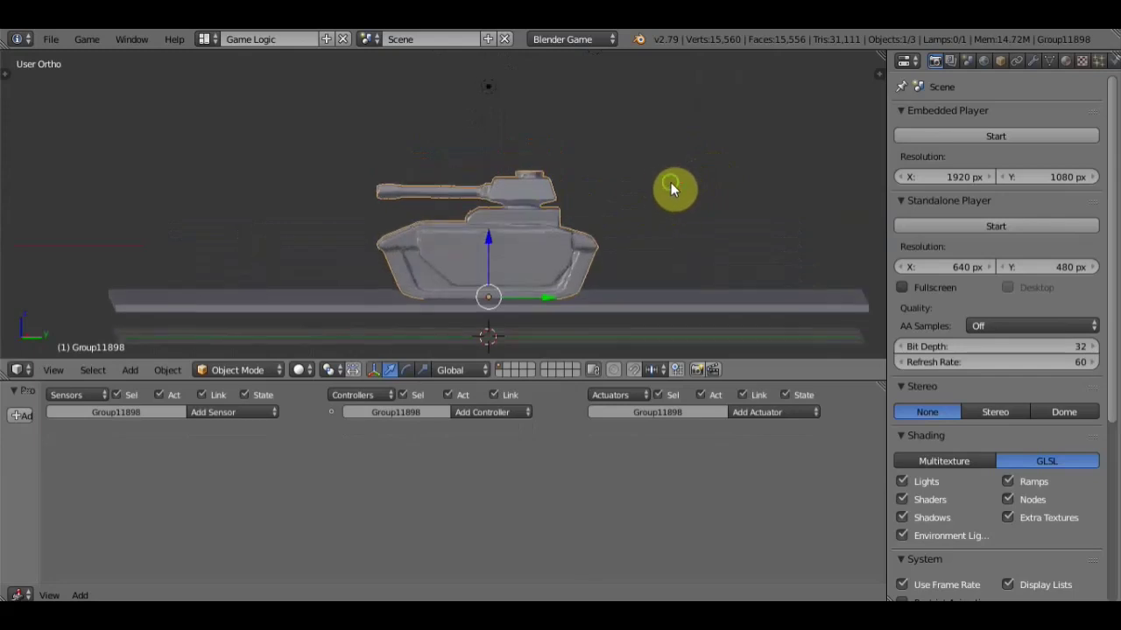
scroll(671, 182, "up", 1)
middle_click_drag(686, 158, 681, 161, "shift")
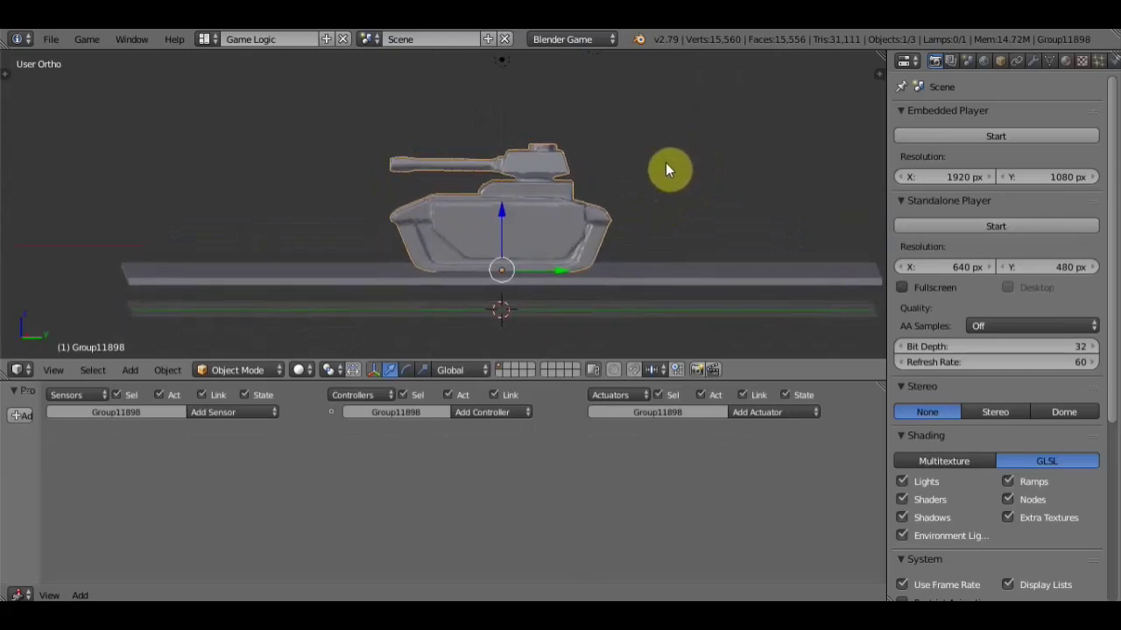
key("KP_3")
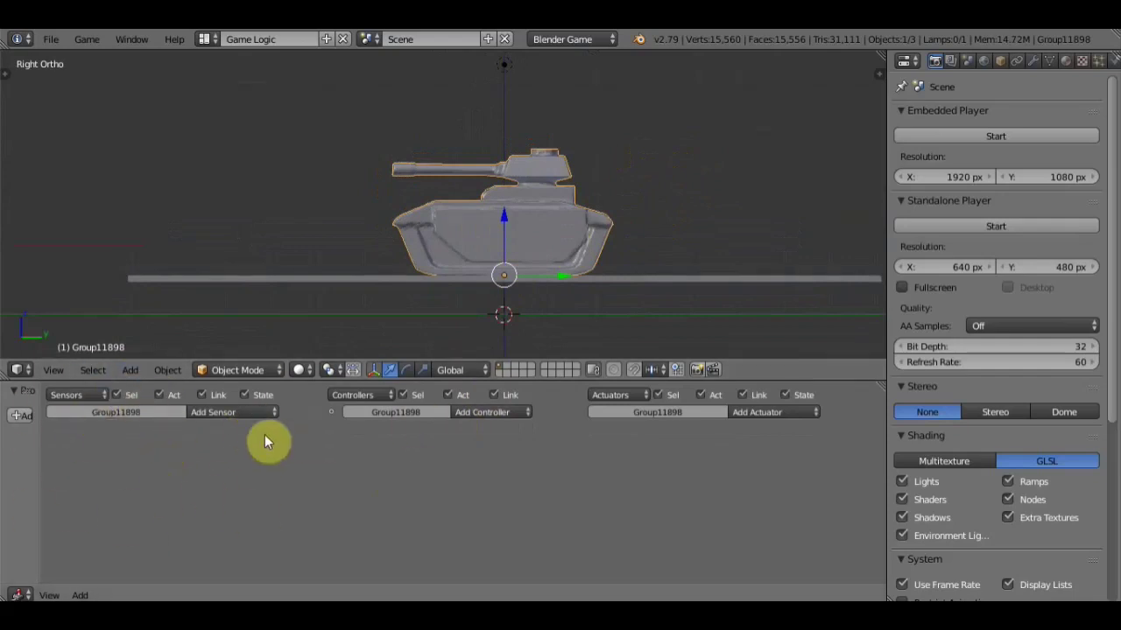
Give the tank a Keyboard sensor triggered by the Up Arrow key
left_click(268, 413)
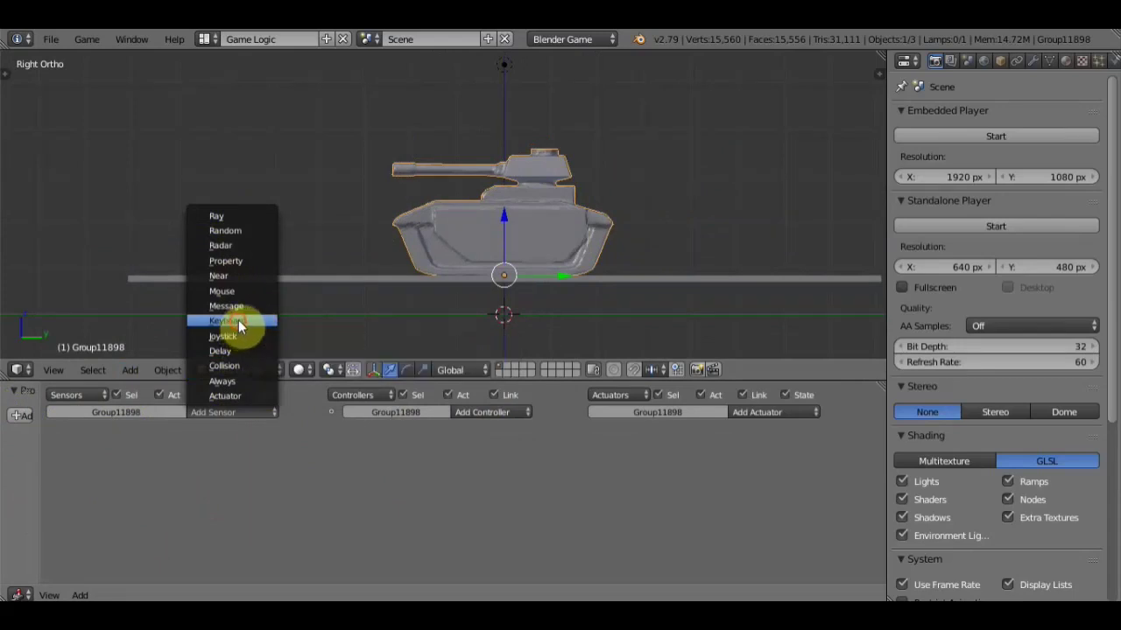
left_click(238, 322)
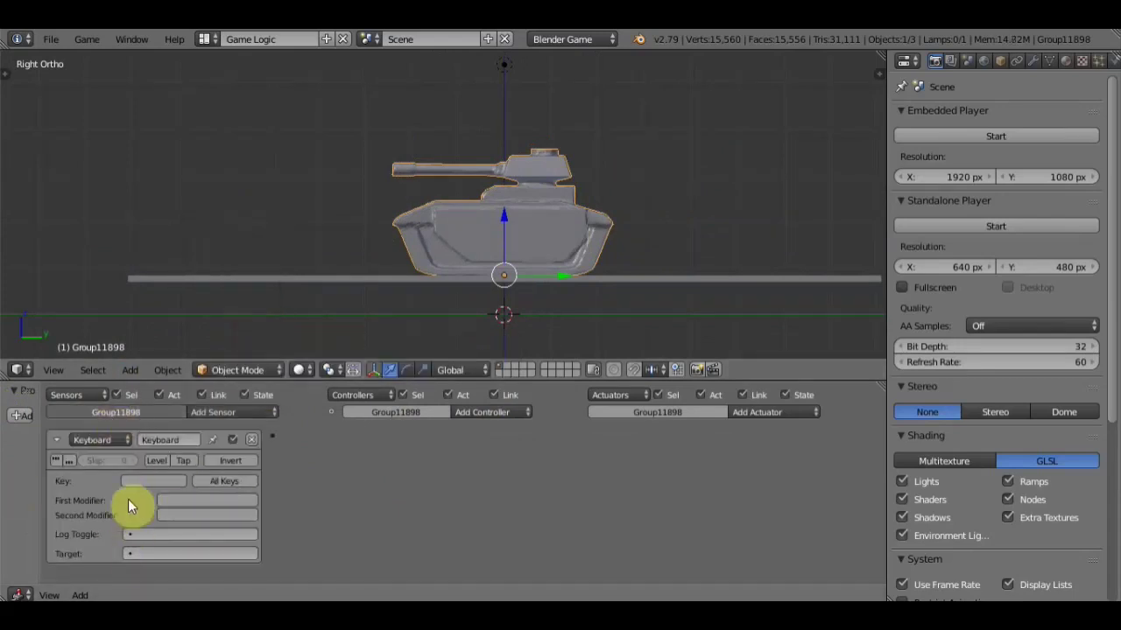
left_click(154, 482)
key("Up")
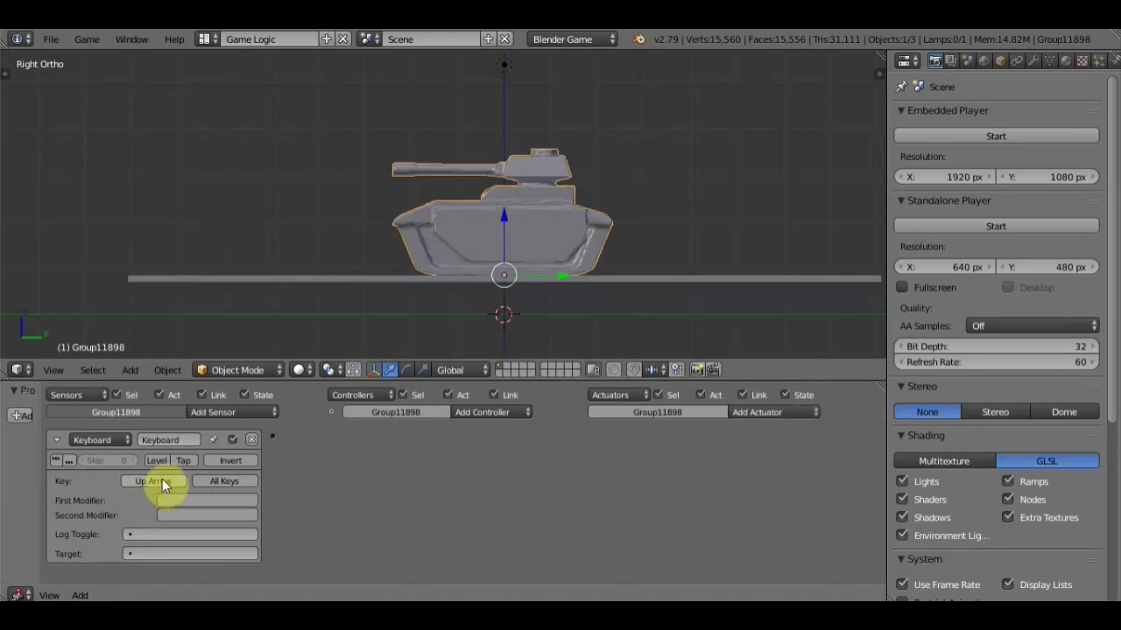
Add a Motion actuator with Loc Z 0.10 and link the Up Arrow sensor to it
left_click(815, 414)
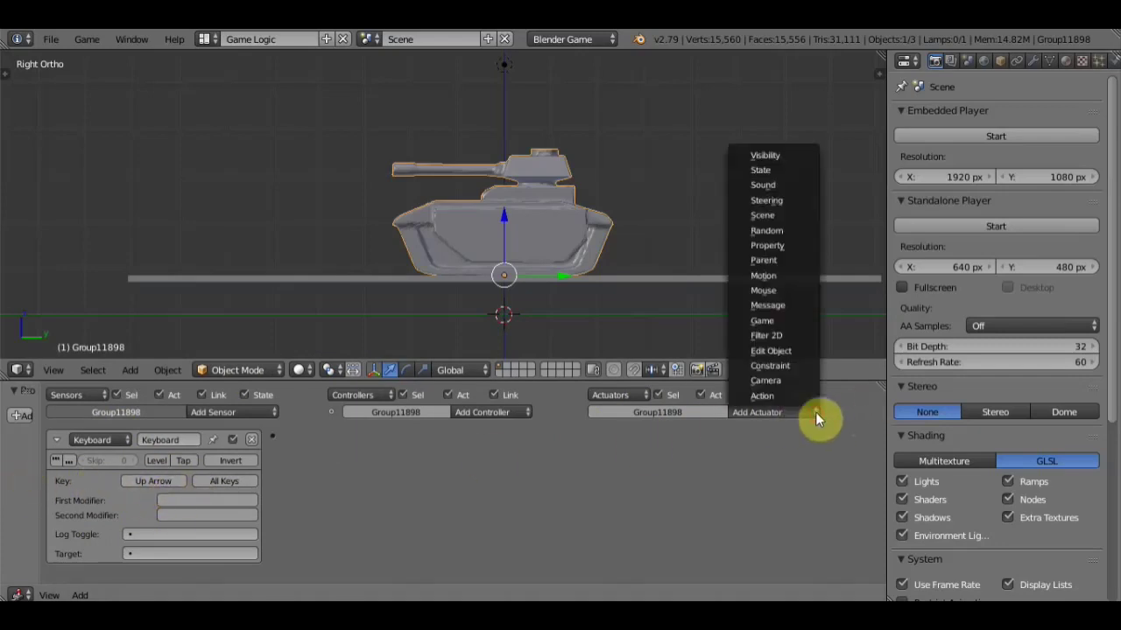
left_click(764, 275)
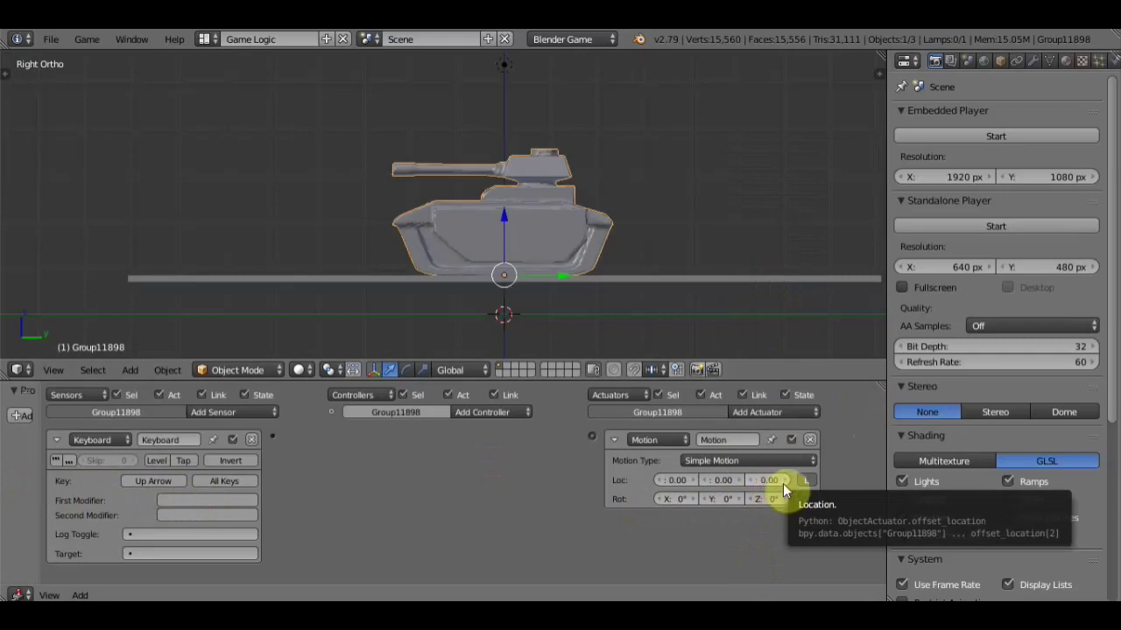
left_click(783, 483)
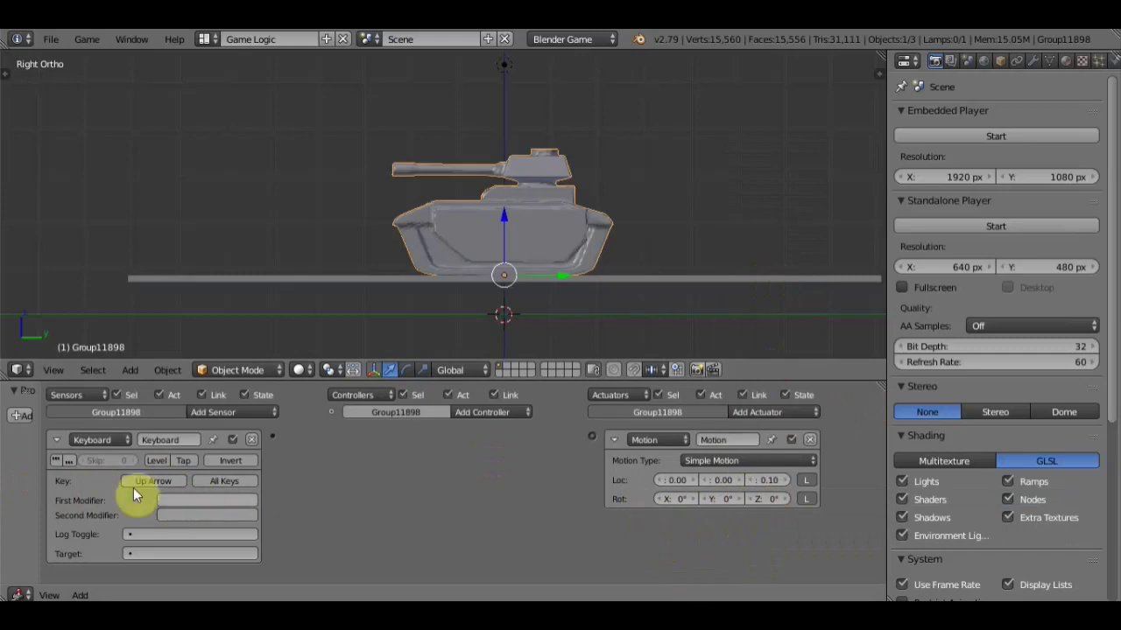
left_click_drag(272, 436, 592, 436)
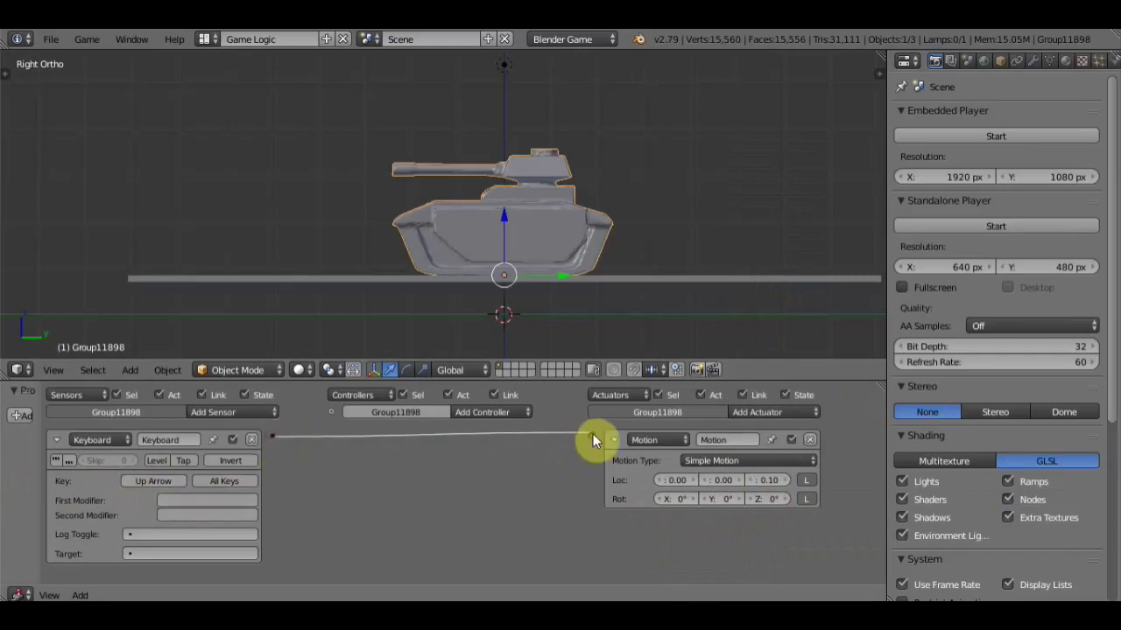
left_click_drag(772, 485, 767, 480)
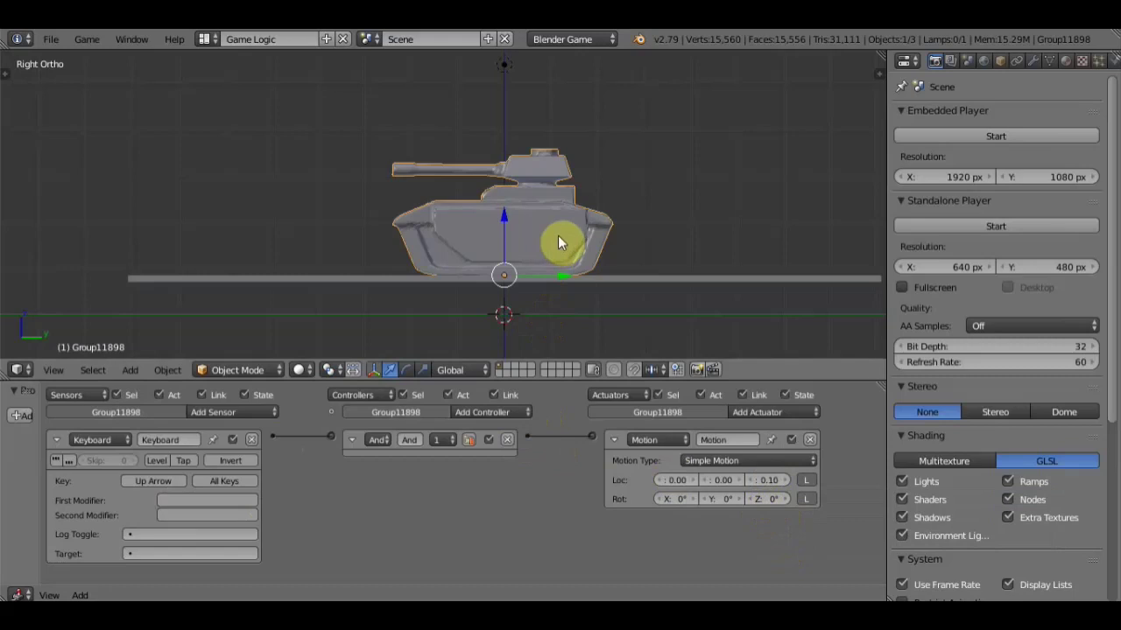
Test-run the game, then switch the viewport to Texture shading and orbit above the tank
key("p")
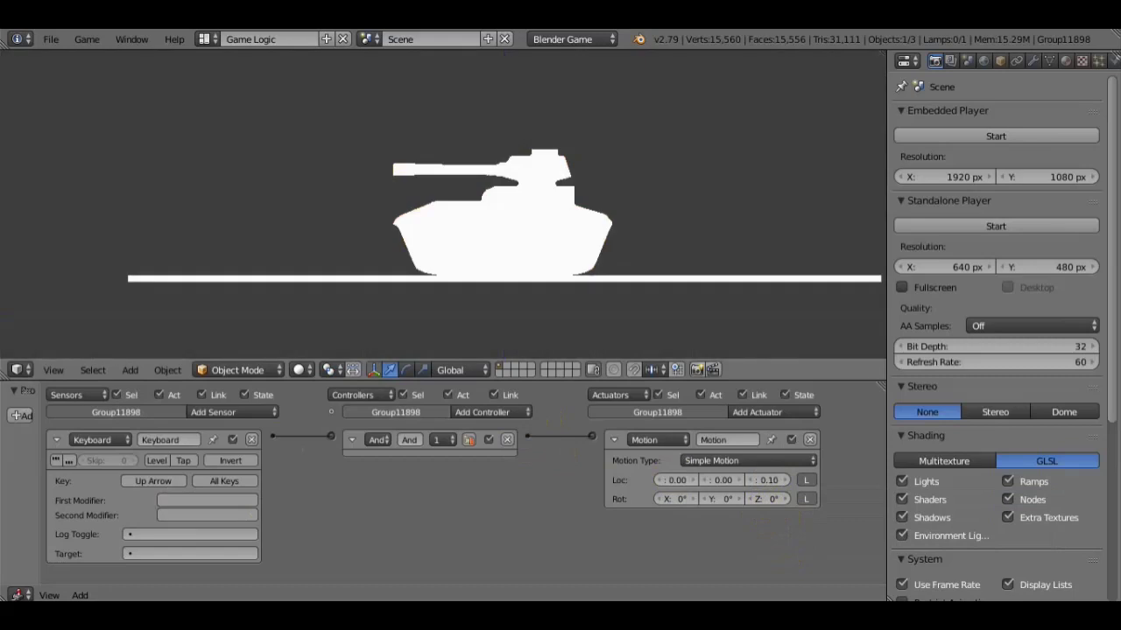
key("Escape")
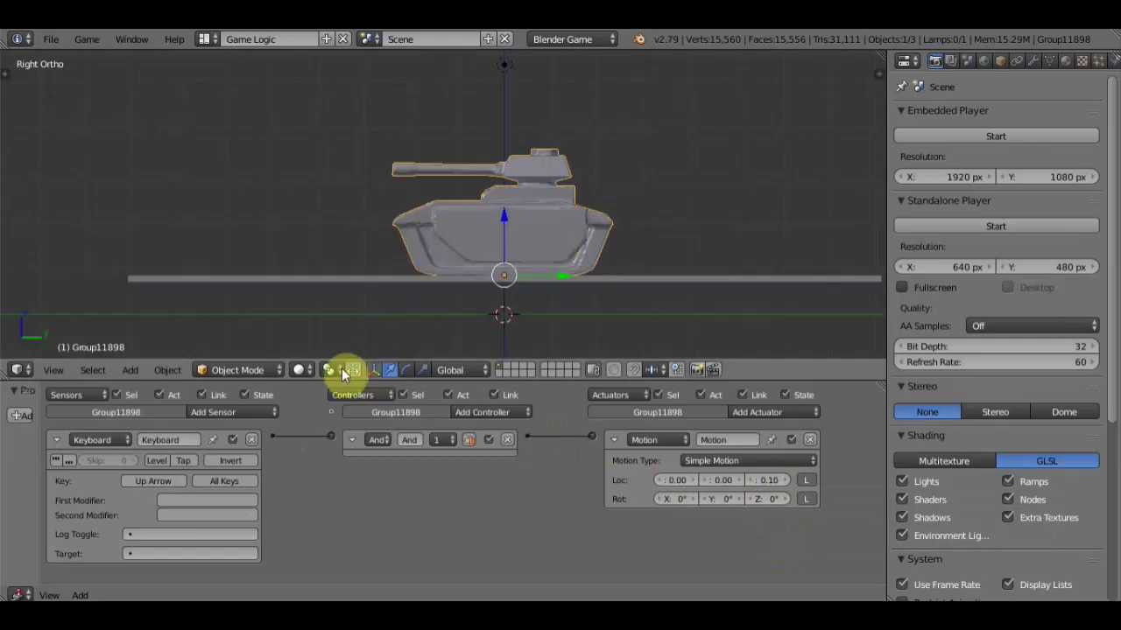
left_click(298, 370)
left_click(337, 290)
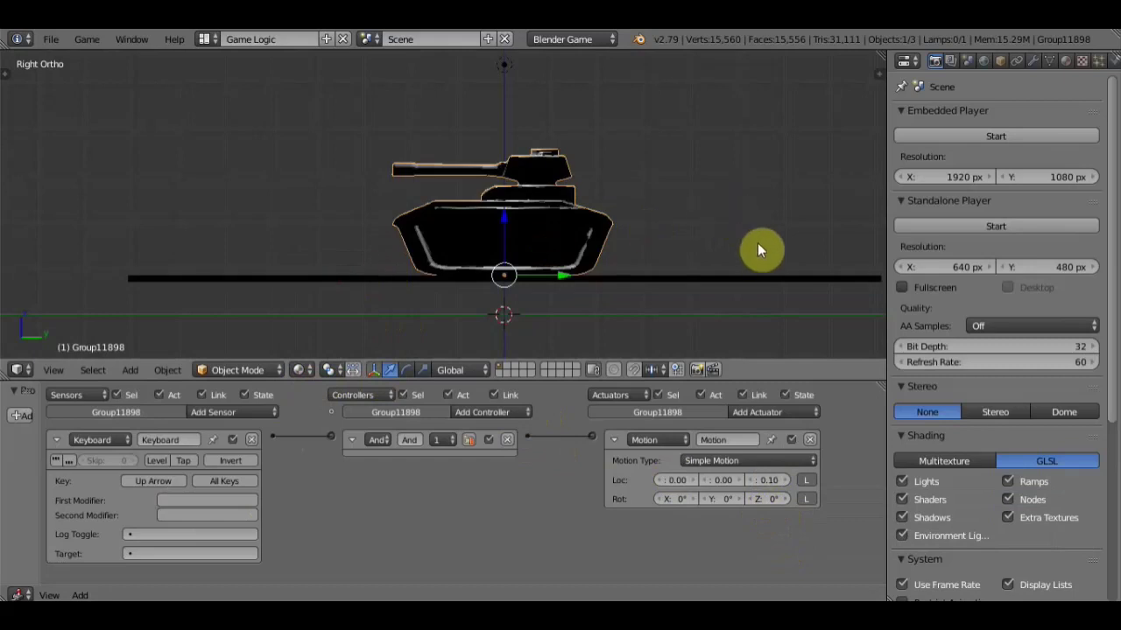
mouse_move(745, 292)
middle_mouse_down()
mouse_move(745, 245)
mouse_move(750, 266)
mouse_move(553, 225)
middle_mouse_up()
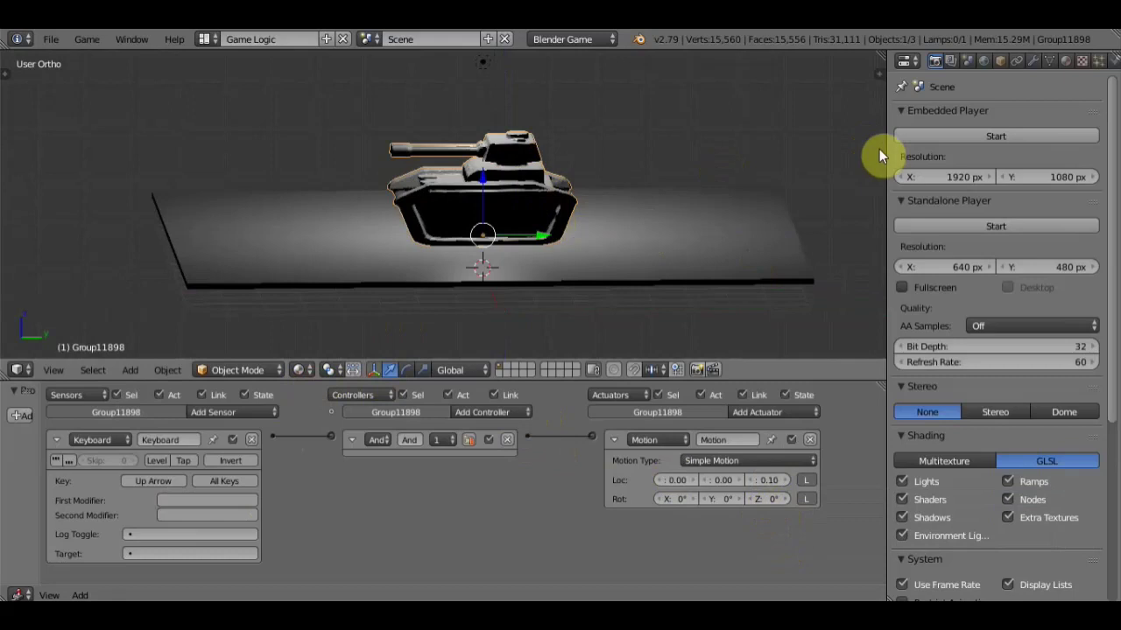
Widen the Properties editor and reselect the tank
left_click_drag(886, 153, 800, 150)
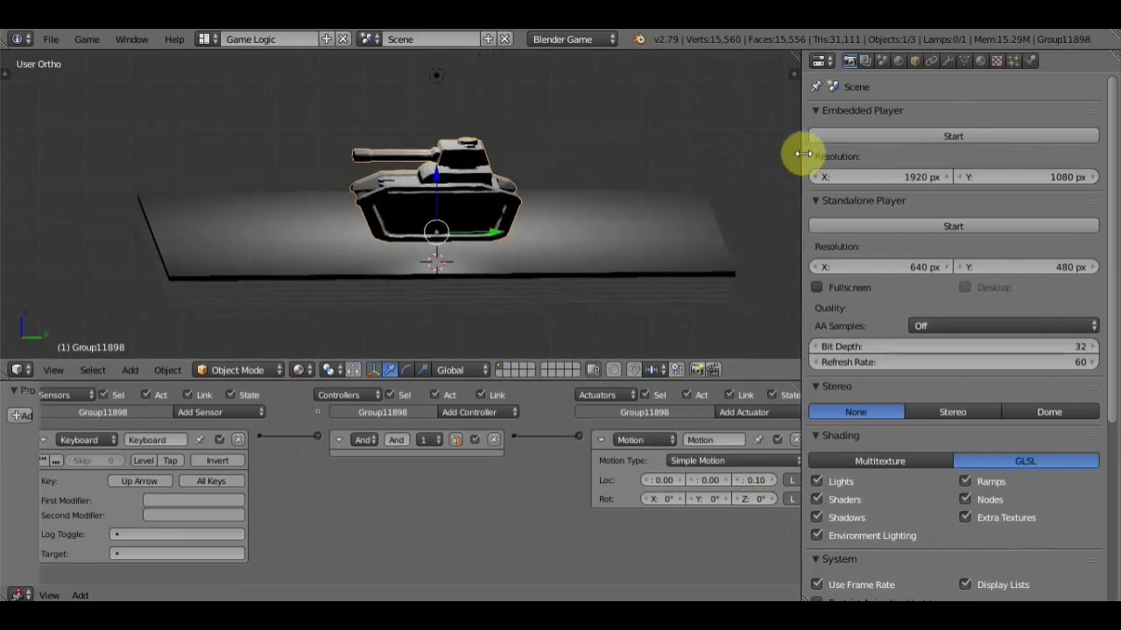
right_click(477, 219)
right_click(479, 210)
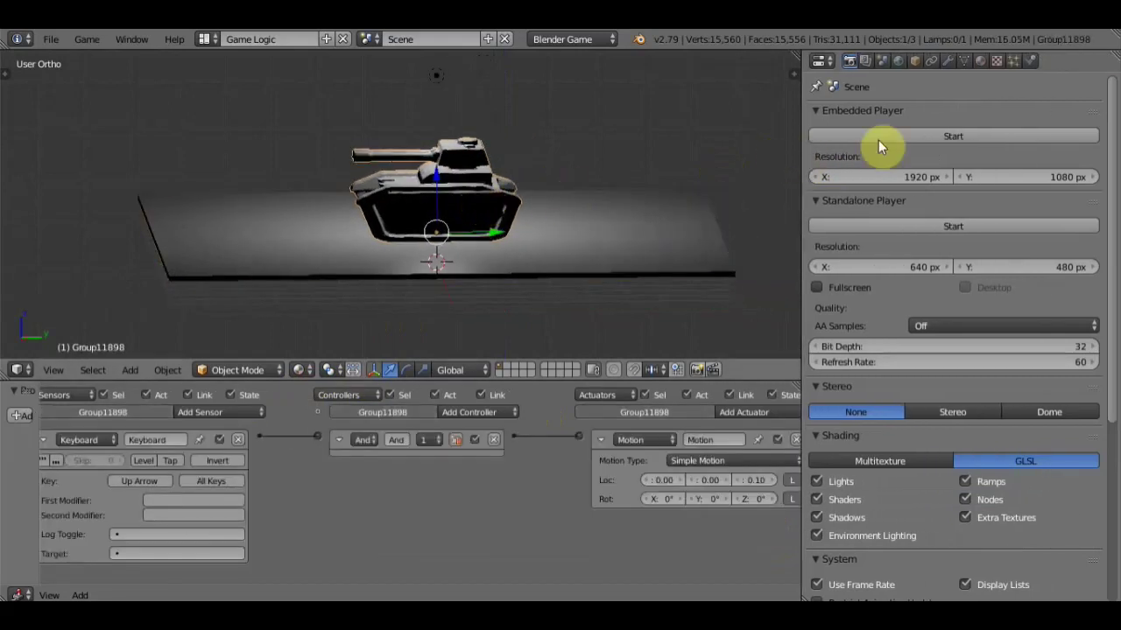
Give the tank a new material, Material.001, with a bright green diffuse colour
left_click(979, 62)
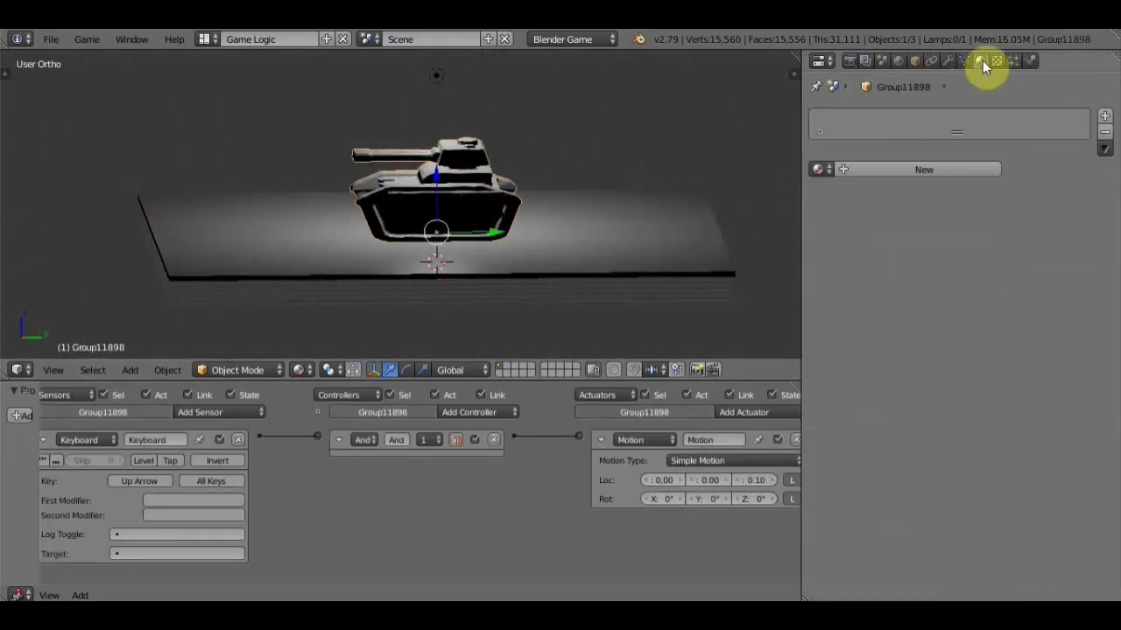
left_click(933, 171)
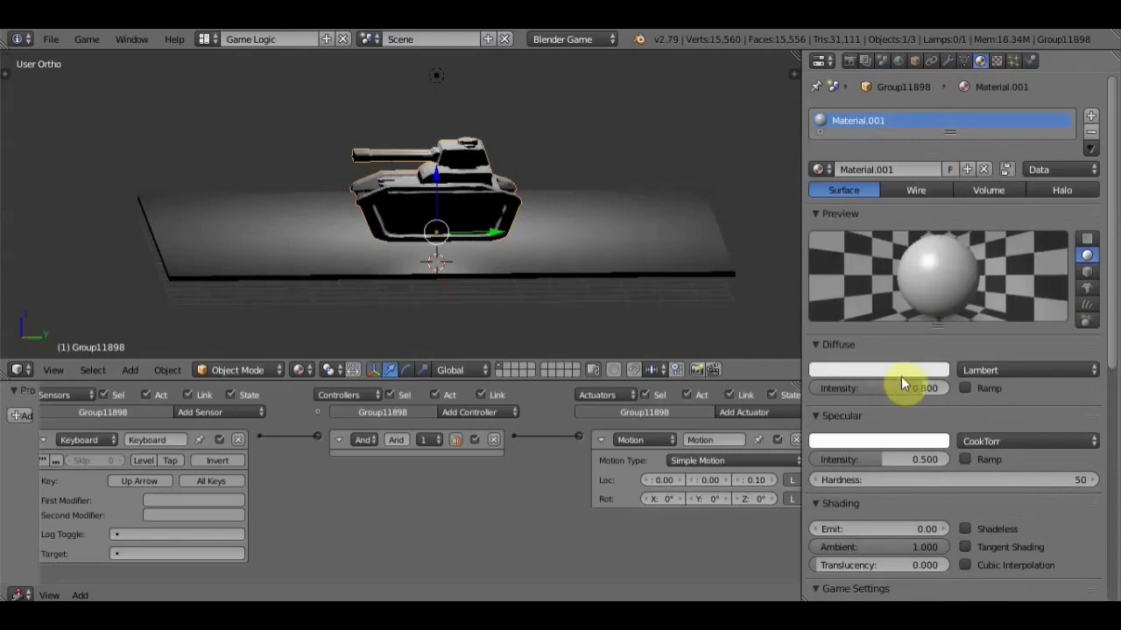
left_click(900, 371)
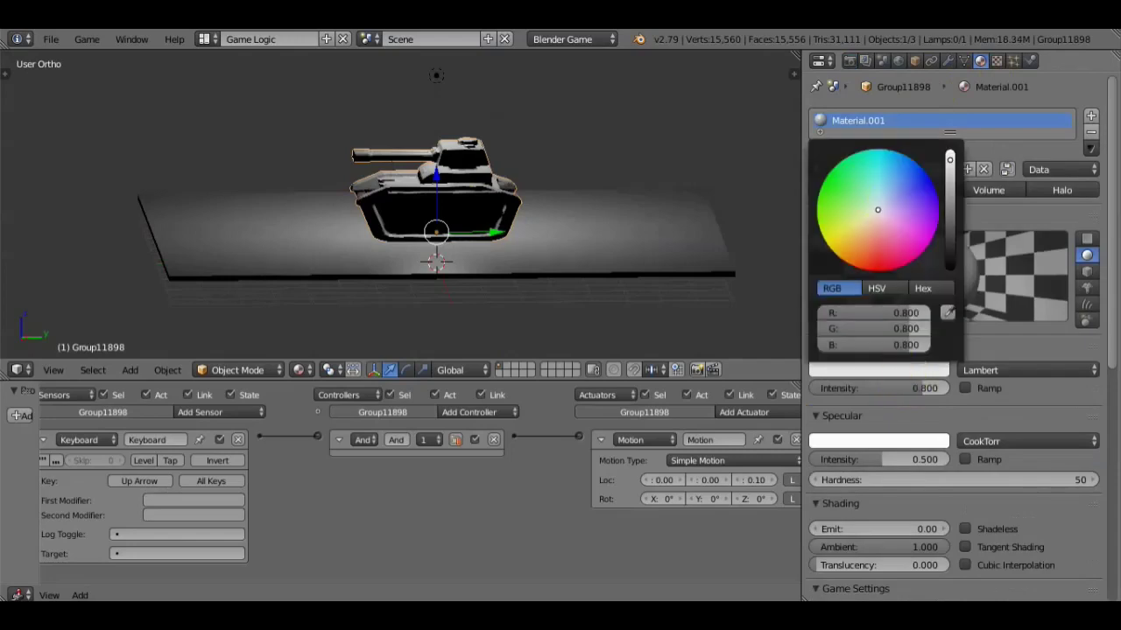
left_click(835, 193)
left_click(563, 228)
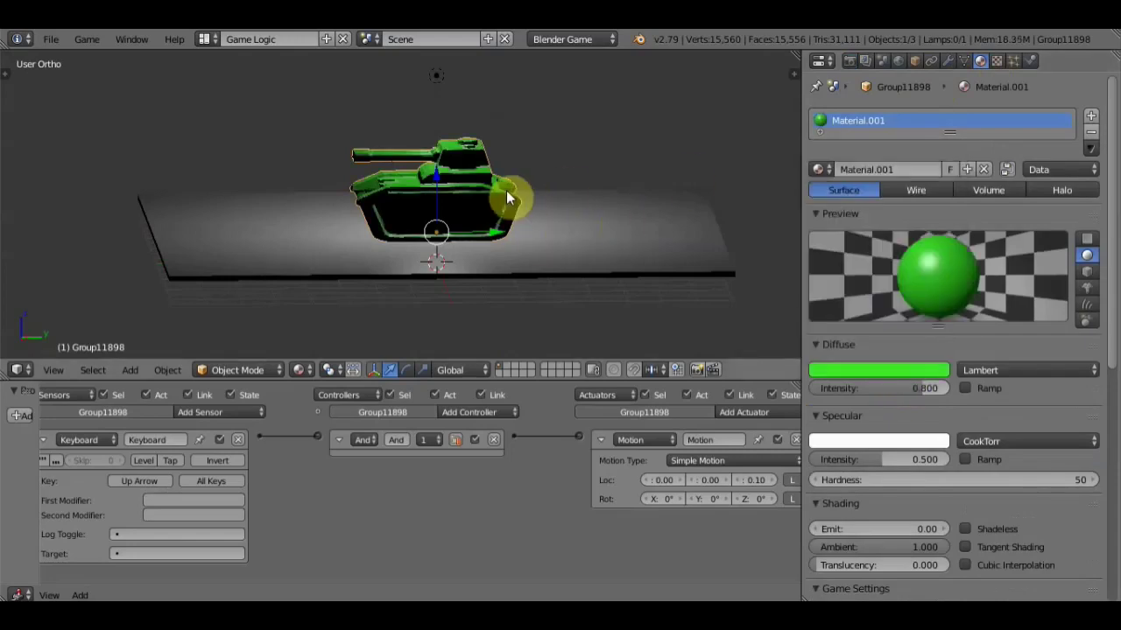
mouse_move(506, 190)
middle_mouse_down()
mouse_move(478, 150)
mouse_move(471, 170)
mouse_move(548, 229)
mouse_move(513, 243)
mouse_move(438, 163)
middle_mouse_up()
Move the point lamp beside the tank and duplicate it three times around the scene
right_click(424, 138)
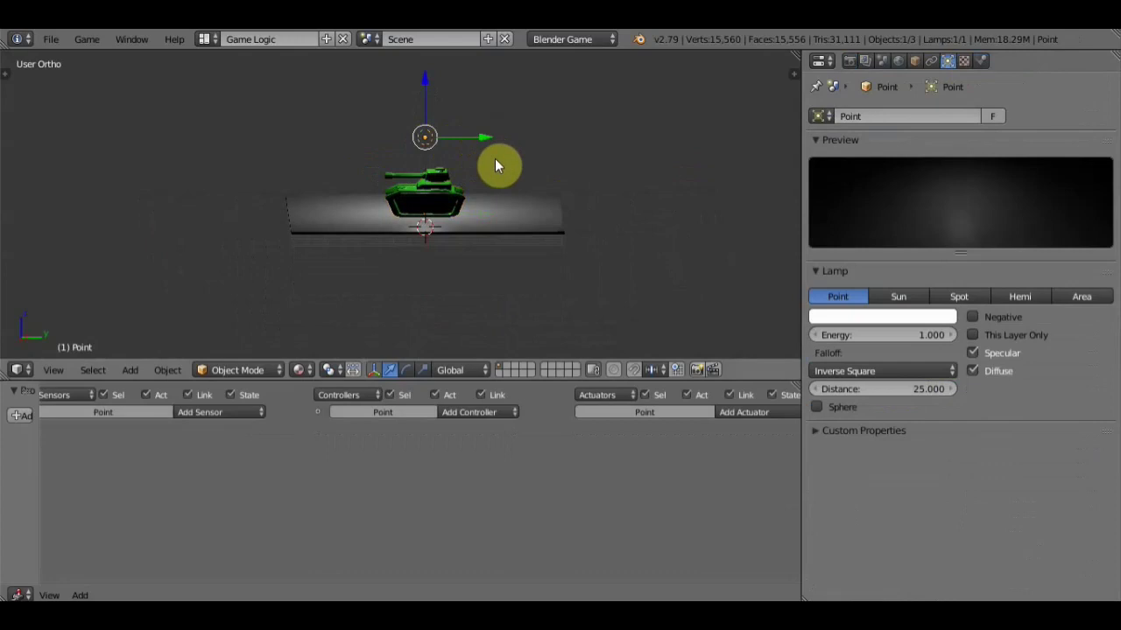
key("g")
left_click(614, 134)
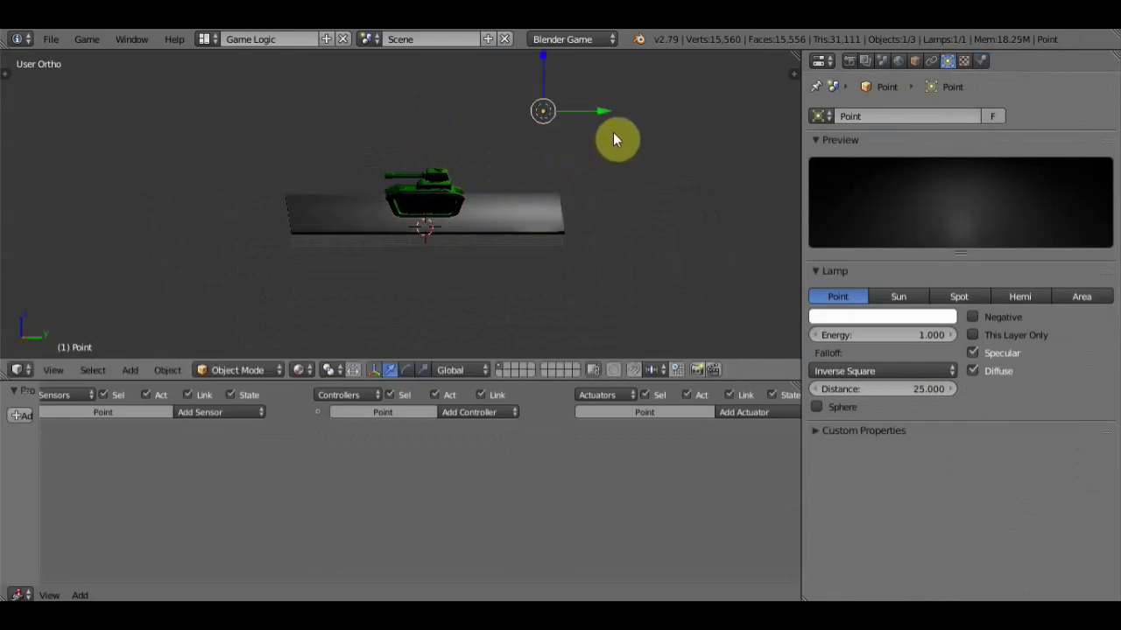
key("shift+d")
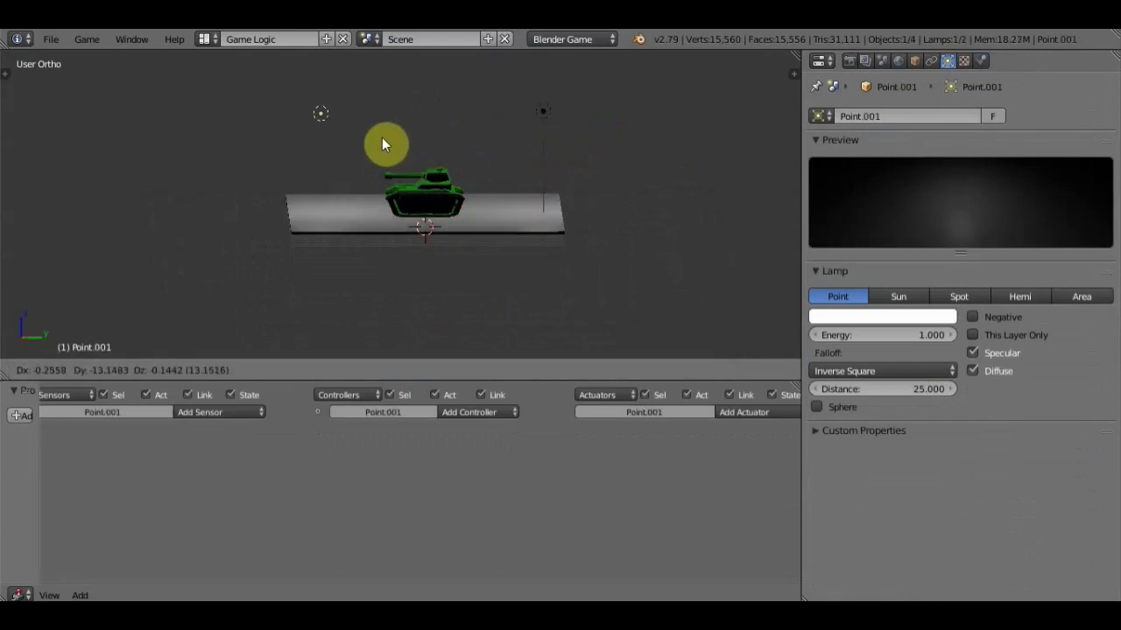
left_click(361, 130)
middle_click_drag(436, 139, 440, 248)
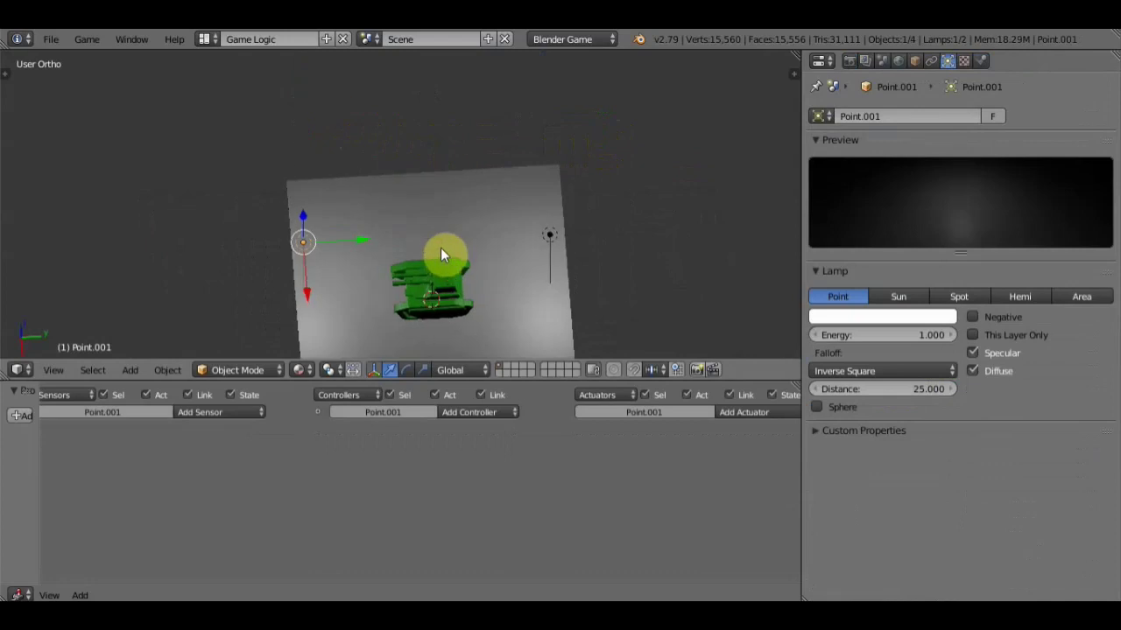
key("shift+d")
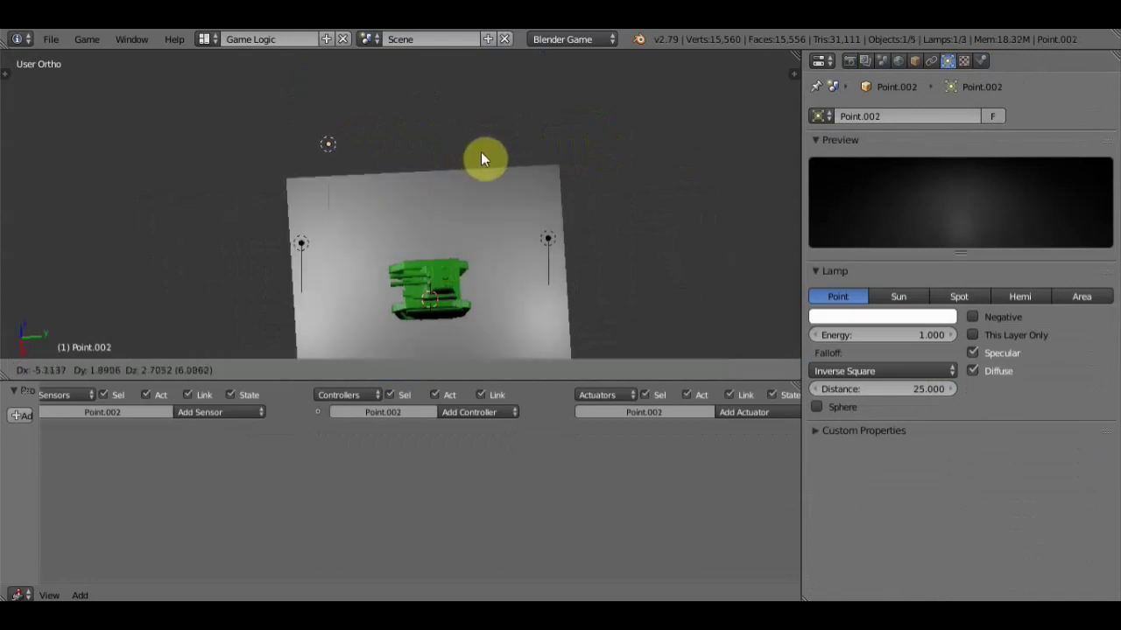
left_click(578, 105)
middle_click_drag(588, 124, 501, 105)
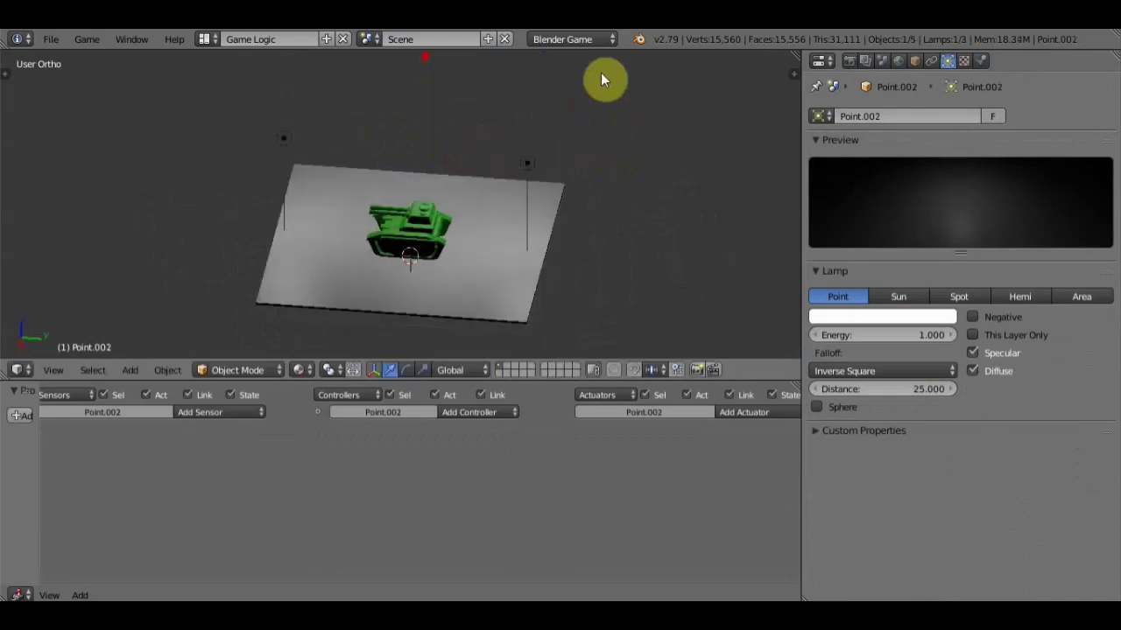
mouse_move(627, 105)
middle_mouse_down()
mouse_move(583, 131)
mouse_move(560, 123)
middle_mouse_up()
key("shift+d")
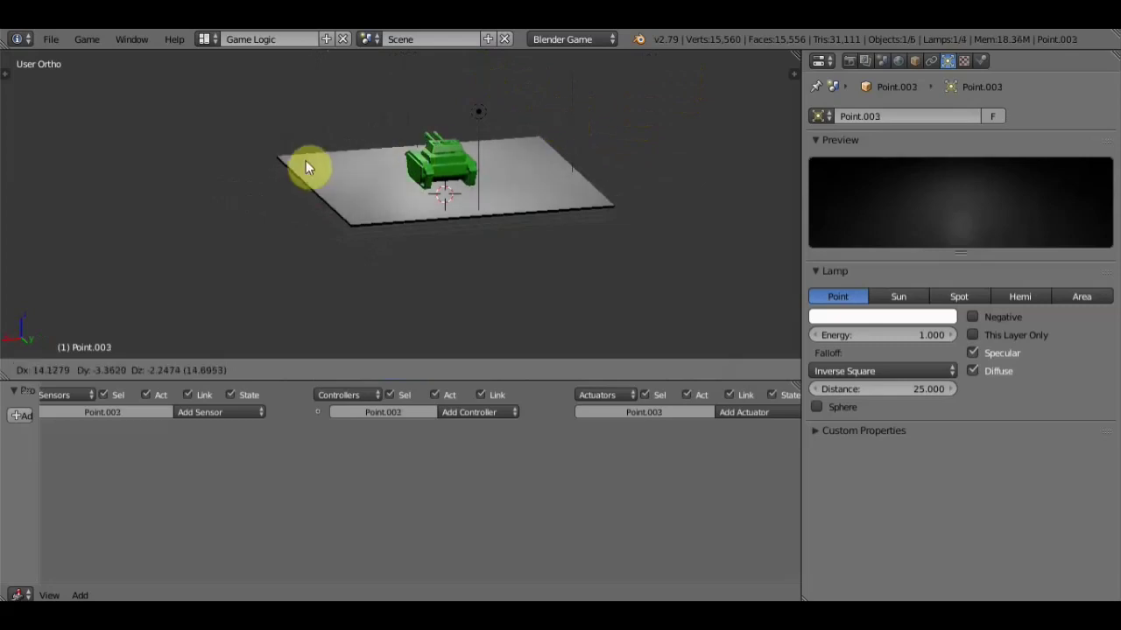
left_click(314, 267)
Switch to the Right Ortho side view and pan to recentre the tank
mouse_move(314, 272)
middle_mouse_down()
mouse_move(540, 226)
mouse_move(641, 224)
mouse_move(591, 234)
mouse_move(533, 225)
mouse_move(731, 201)
mouse_move(656, 210)
mouse_move(626, 202)
mouse_move(619, 216)
mouse_move(562, 194)
middle_mouse_up()
scroll(634, 205, "up", 3)
scroll(626, 201, "down", 2)
scroll(625, 202, "down", 2)
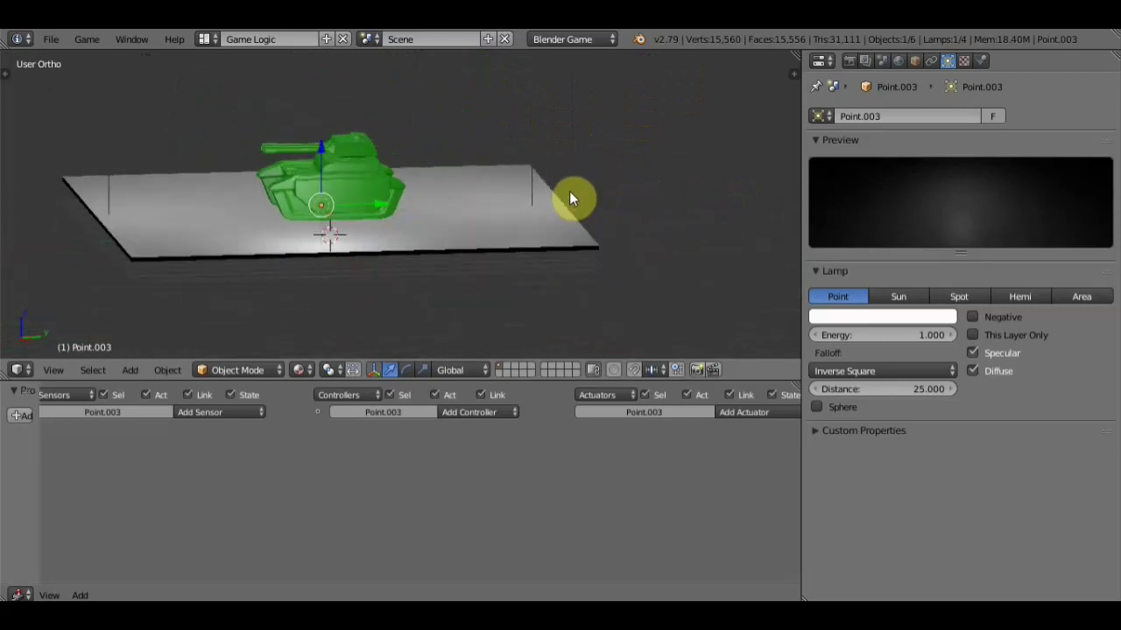
key("KP_1")
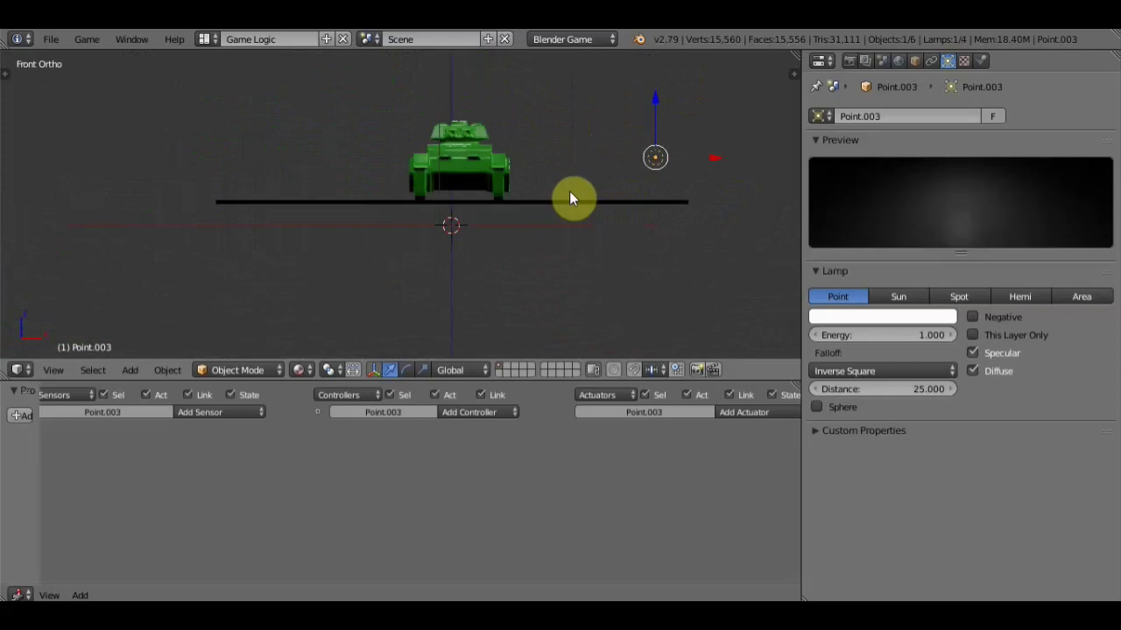
key("KP_3")
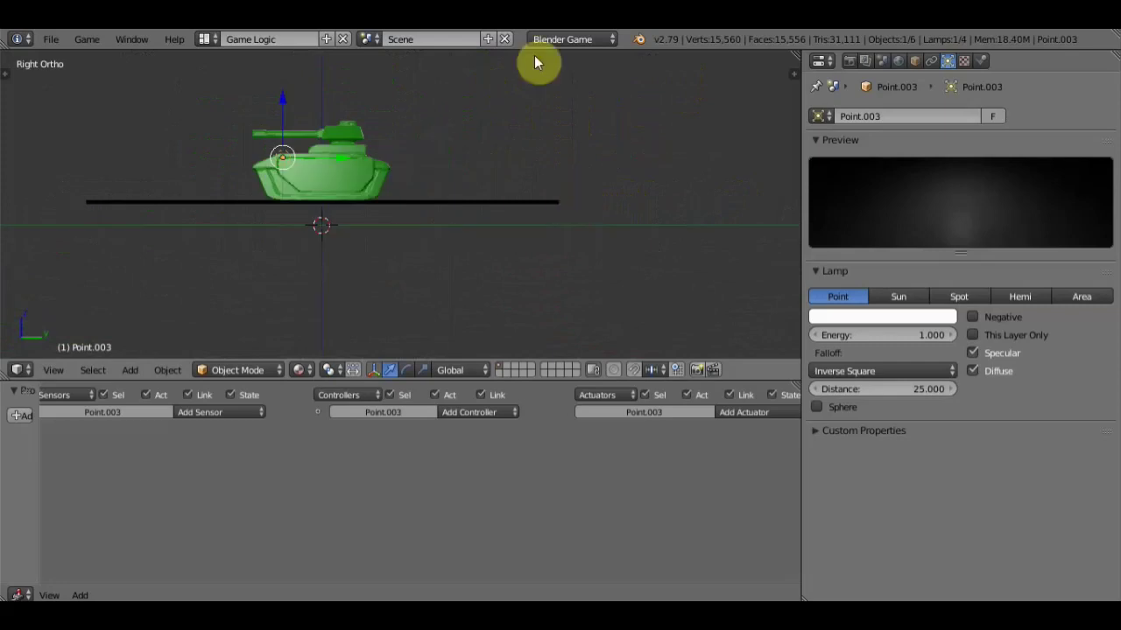
mouse_move(545, 114)
middle_mouse_down("shift")
mouse_move(660, 175)
mouse_move(655, 167)
middle_mouse_up("shift")
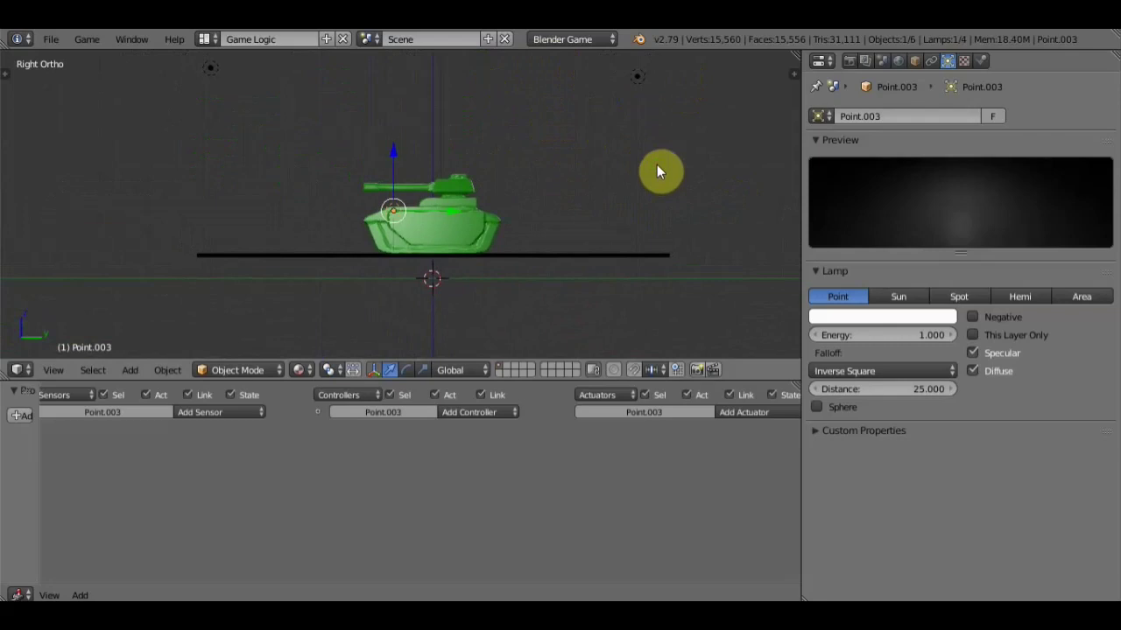
Test-drive the tank forward with the Up arrow, then collapse the Logic Editor's side panel
key("p")
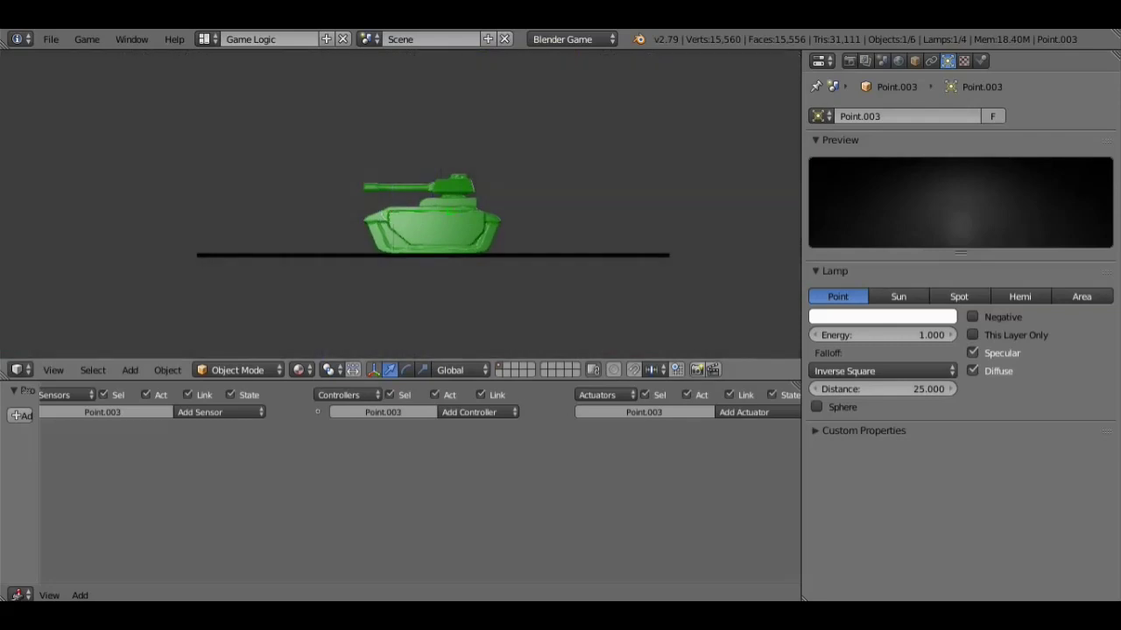
key("Up")
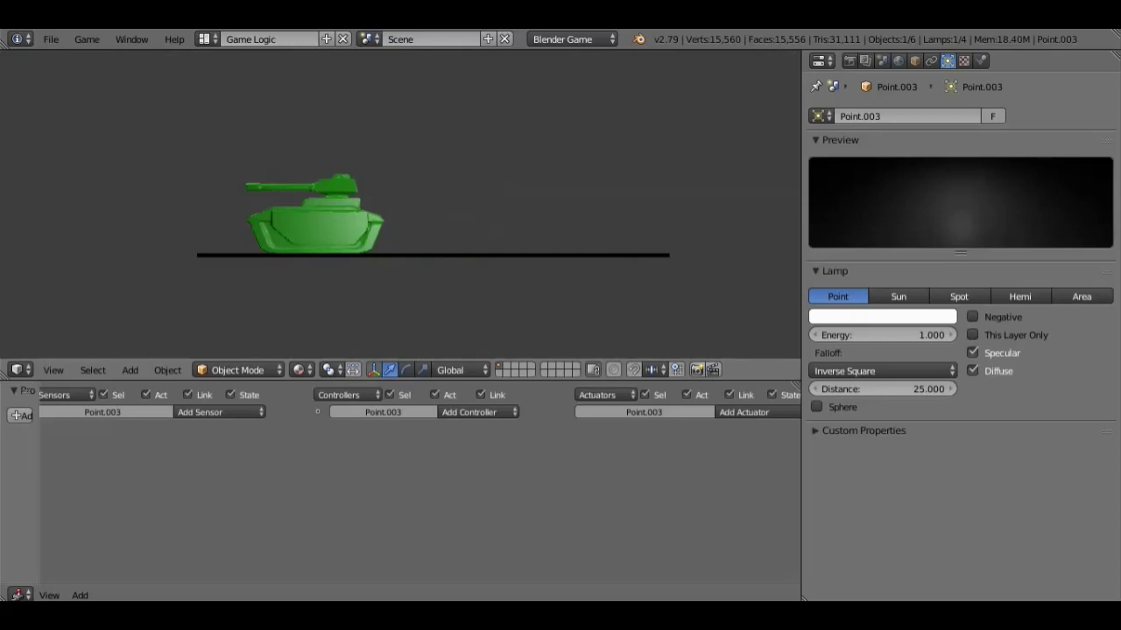
key("Escape")
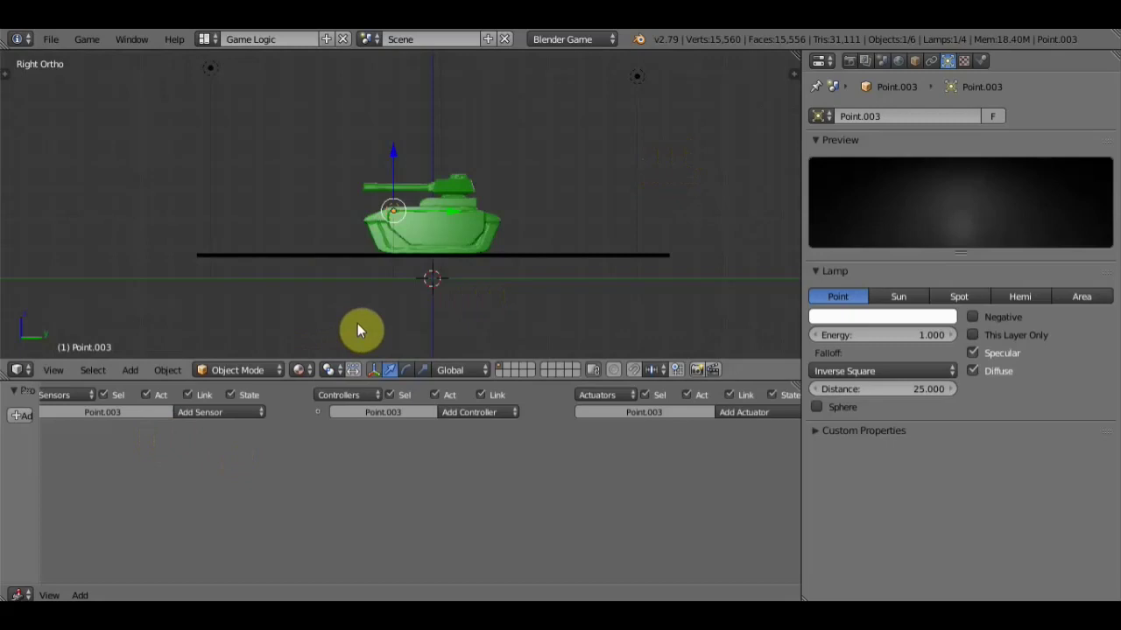
left_click(264, 413)
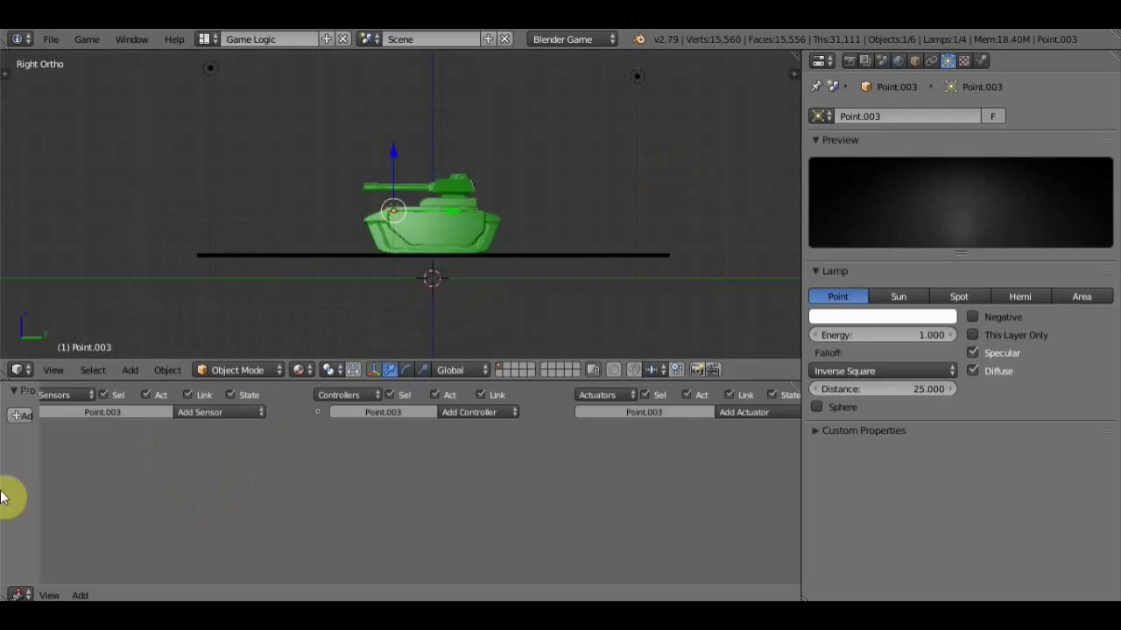
left_click_drag(38, 476, 11, 480)
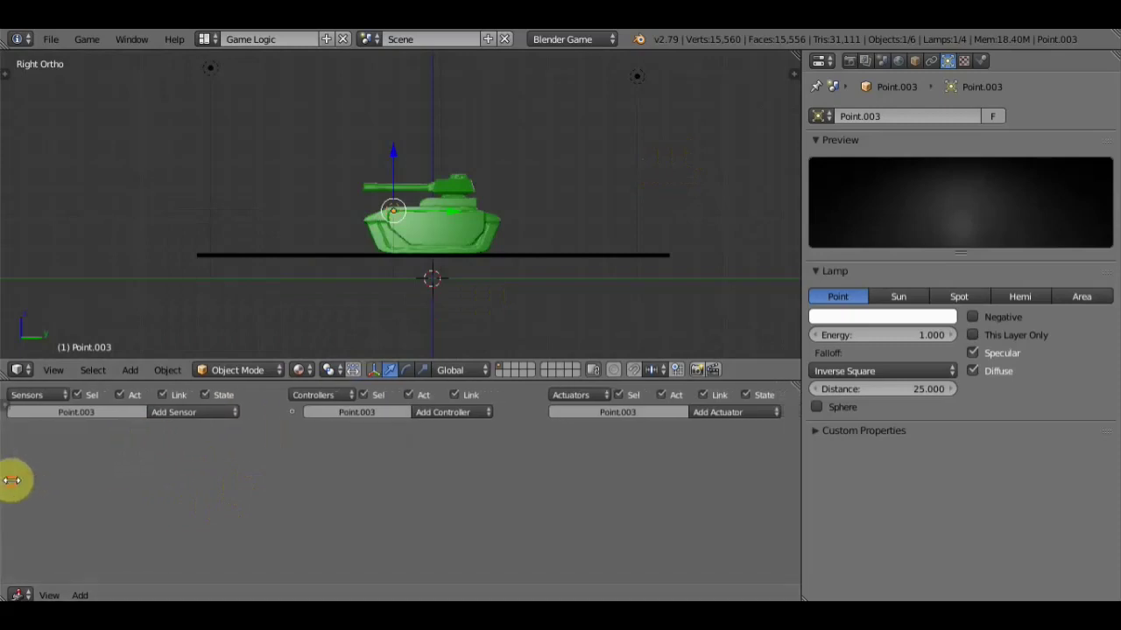
Collapse the tank's existing bricks and add Keyboard.001 sensor set to Down Arrow
right_click(437, 234)
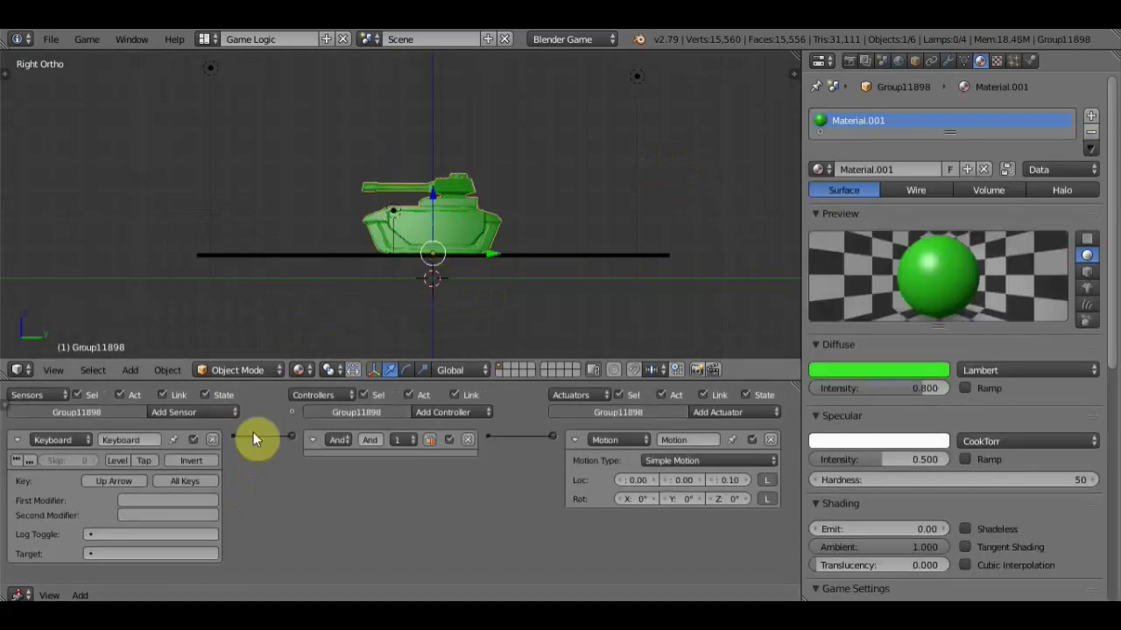
left_click(18, 441)
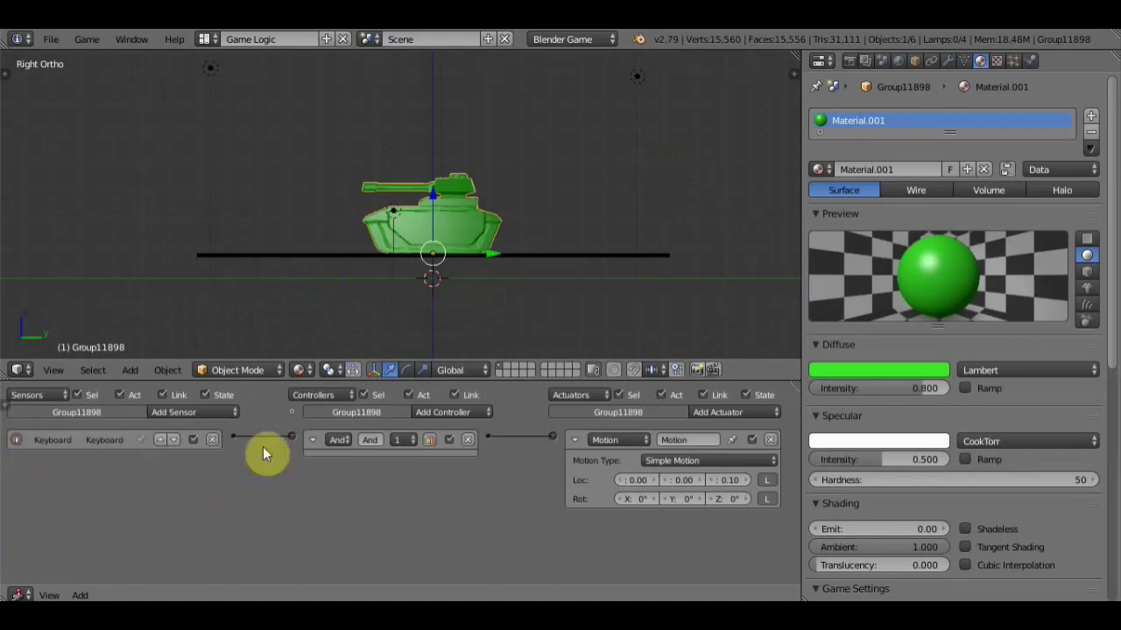
left_click(574, 439)
left_click(233, 411)
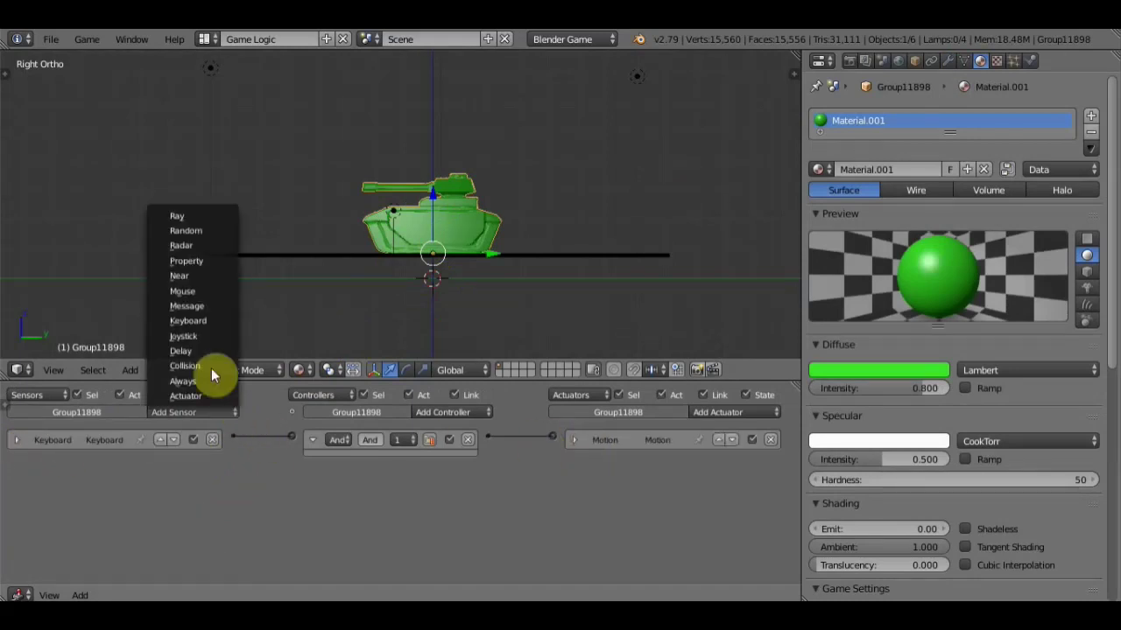
left_click(203, 320)
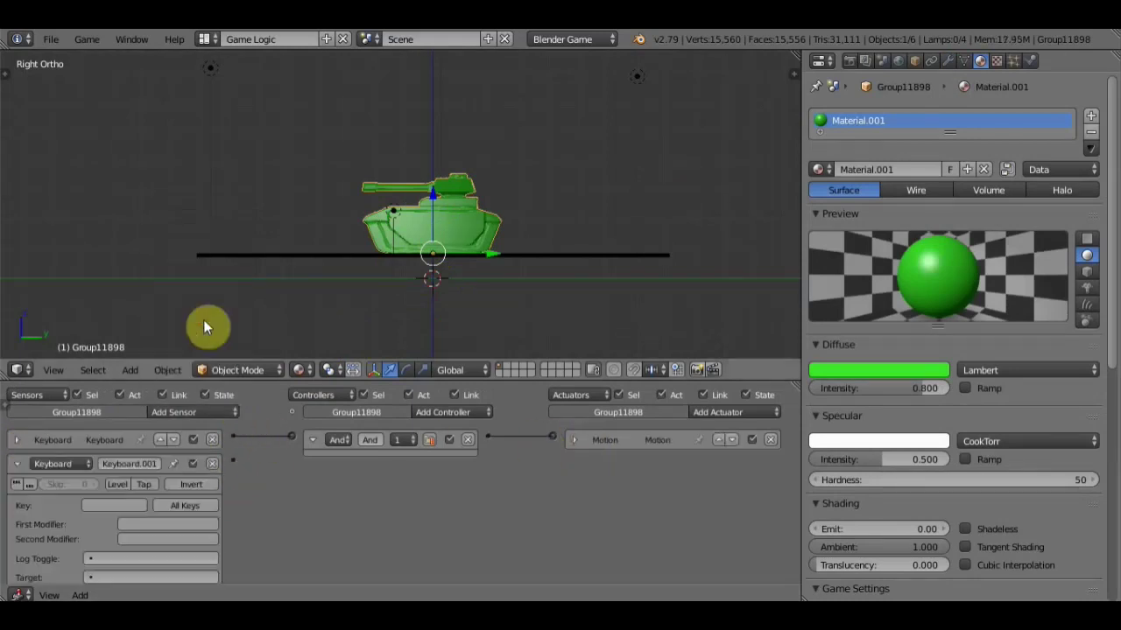
left_click(121, 505)
key("Down")
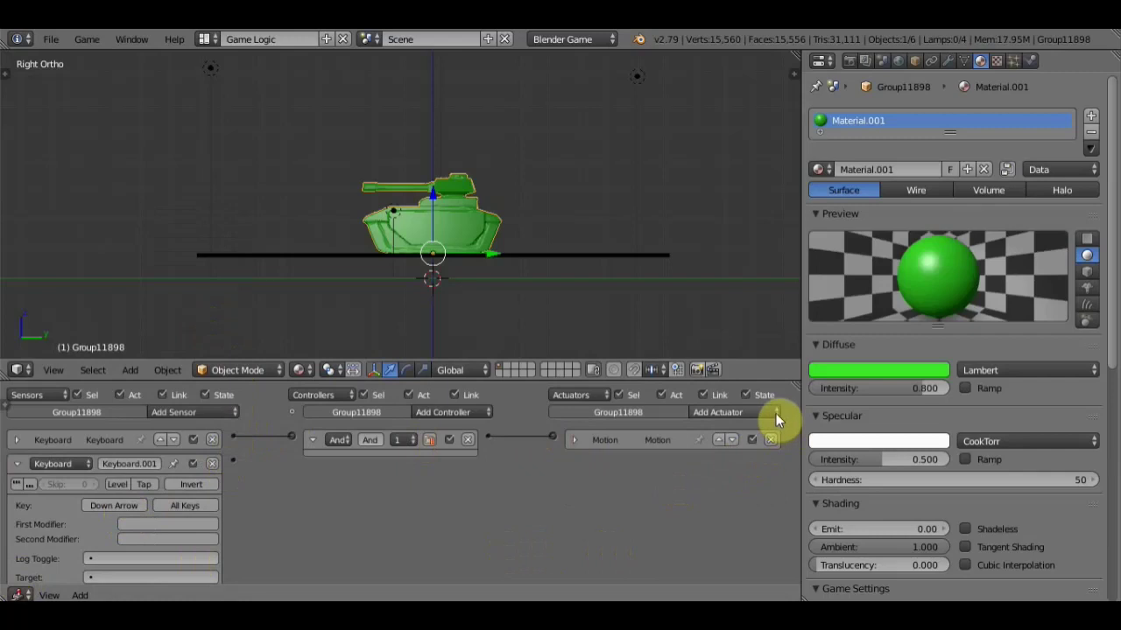
Add Motion.001 actuator (Loc Z -0.10), wire Keyboard.001 to it, and collapse both bricks
left_click(775, 411)
left_click(740, 287)
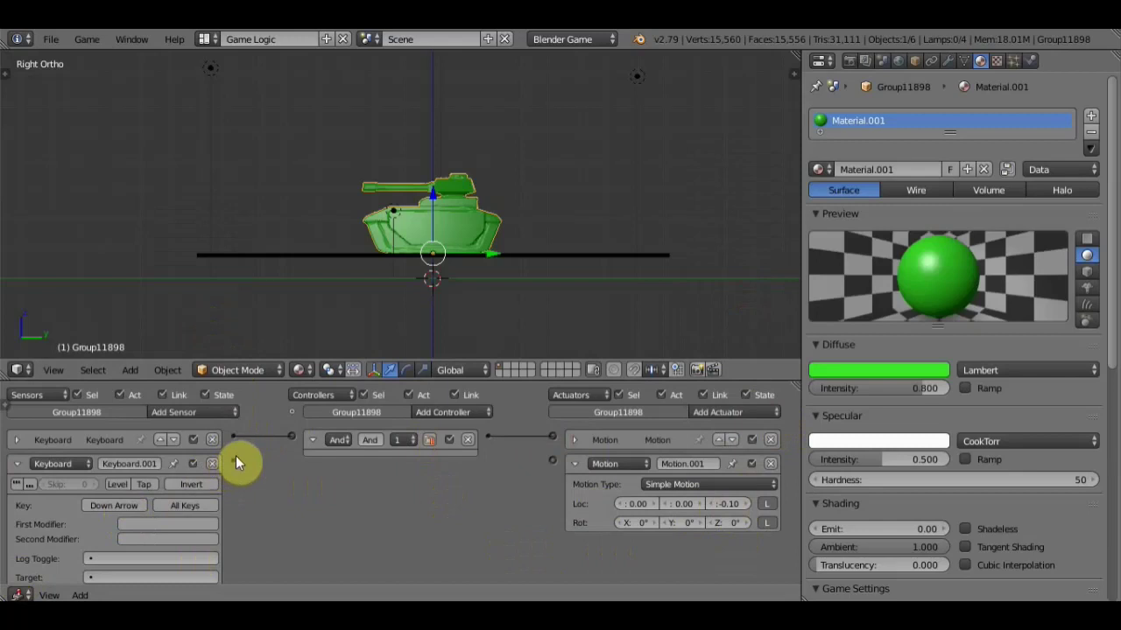
left_click_drag(233, 460, 555, 459)
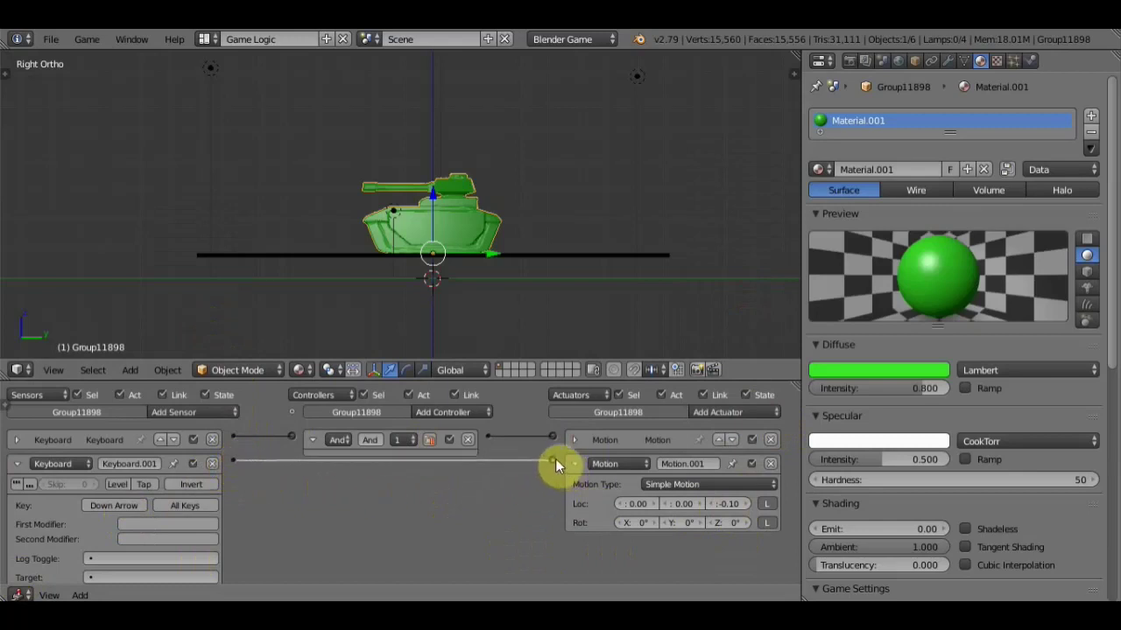
left_click(29, 464)
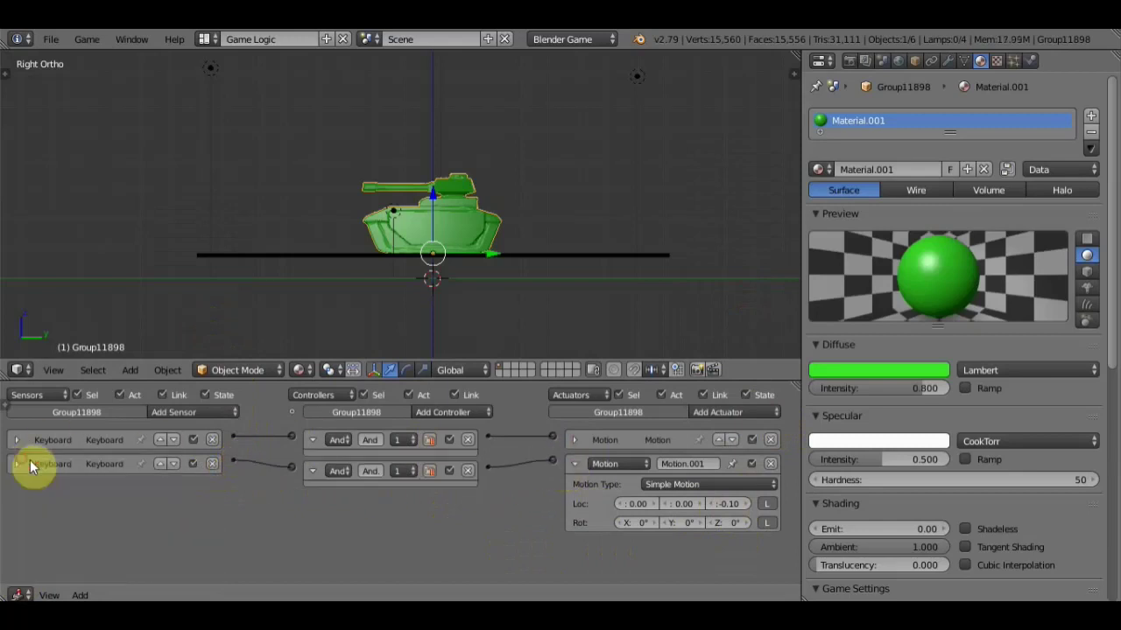
left_click(574, 464)
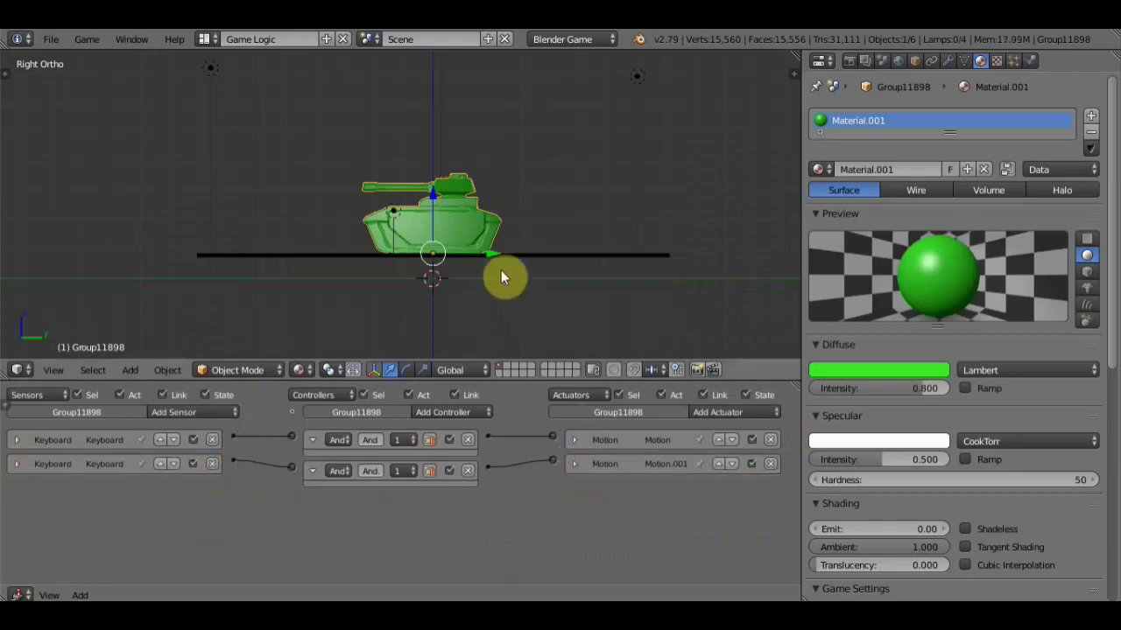
key("p")
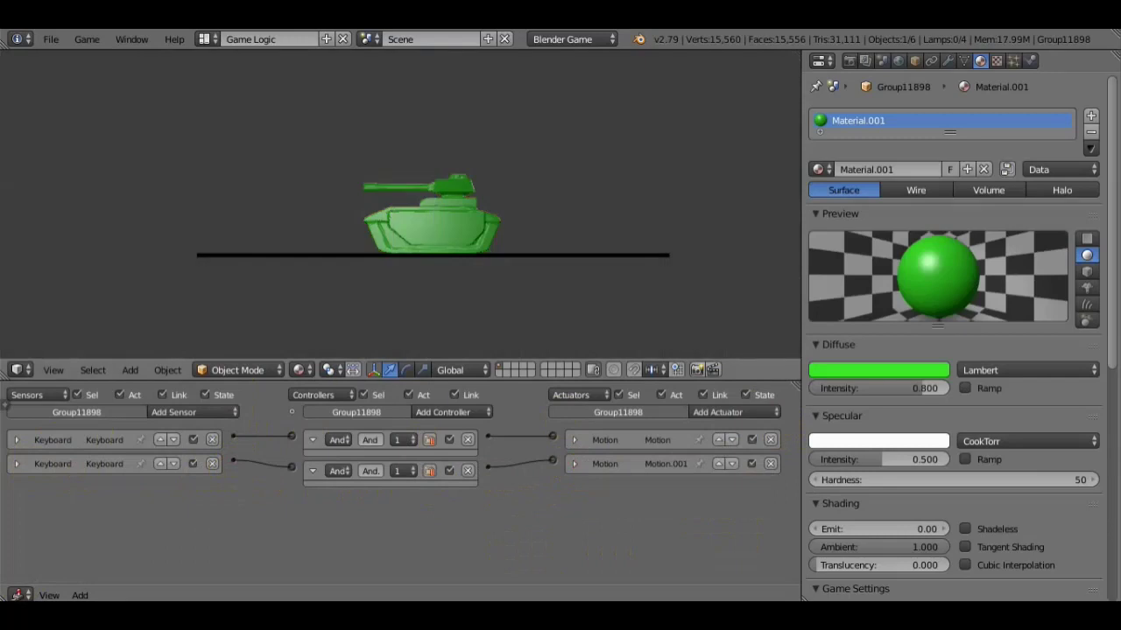
key("Left")
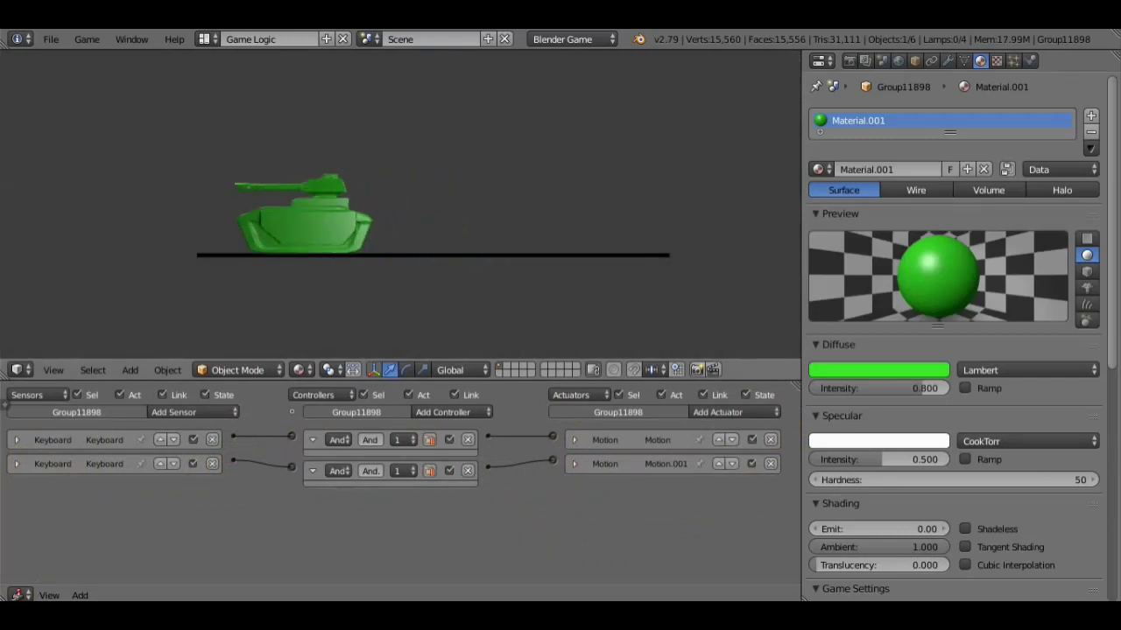
key("Right")
key("Left")
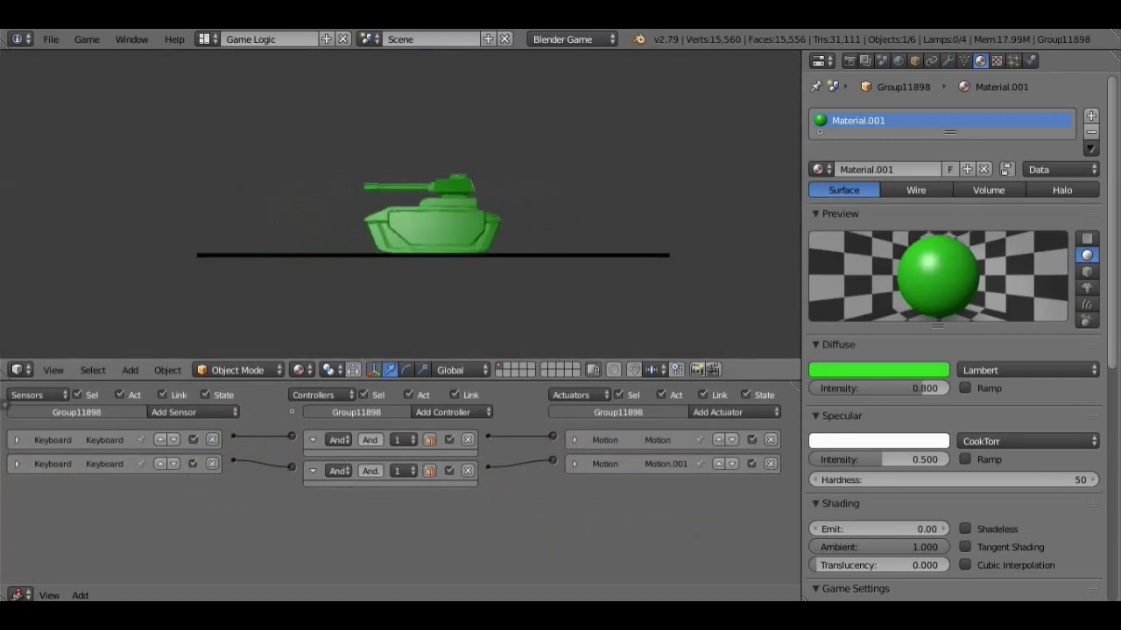
key("Right")
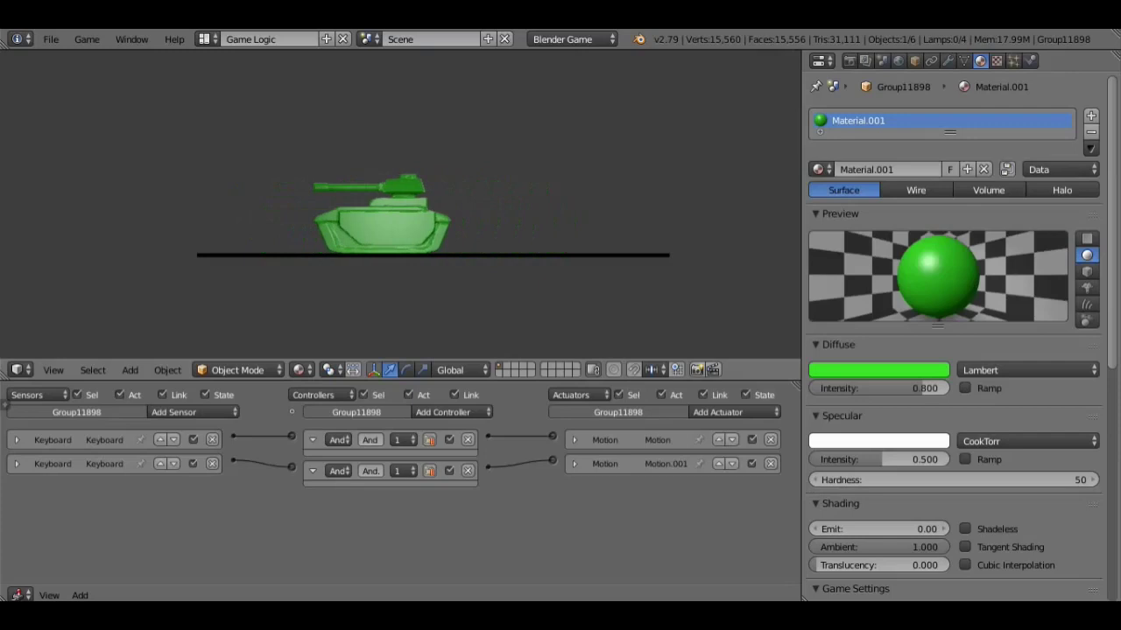
key("Escape")
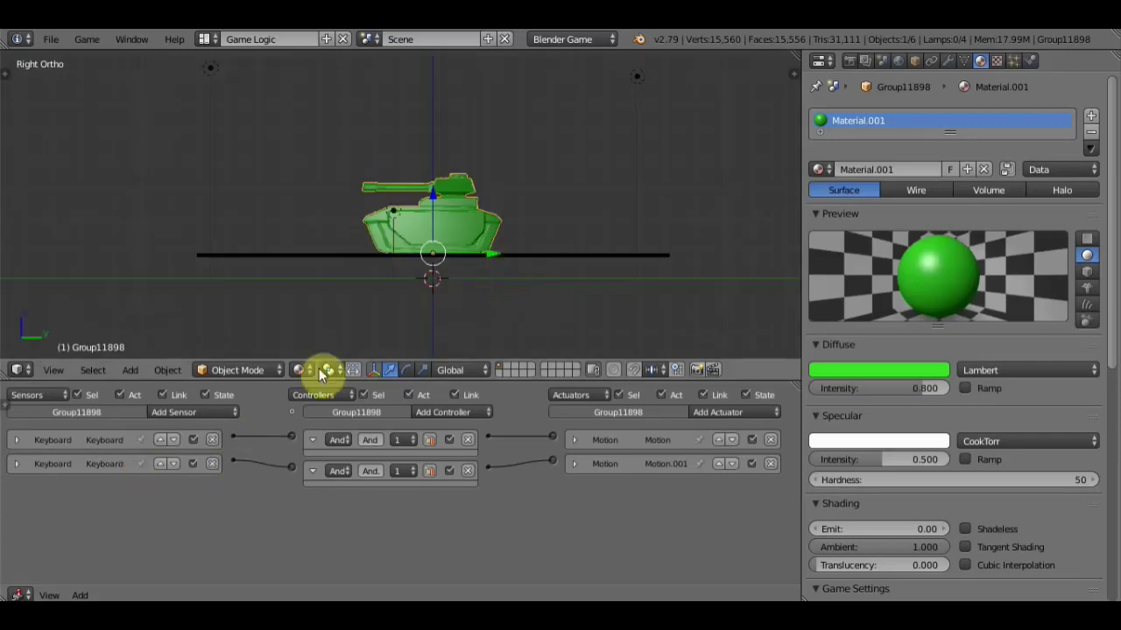
Add a third Keyboard sensor, Keyboard.002, set to Left Arrow
left_click(232, 411)
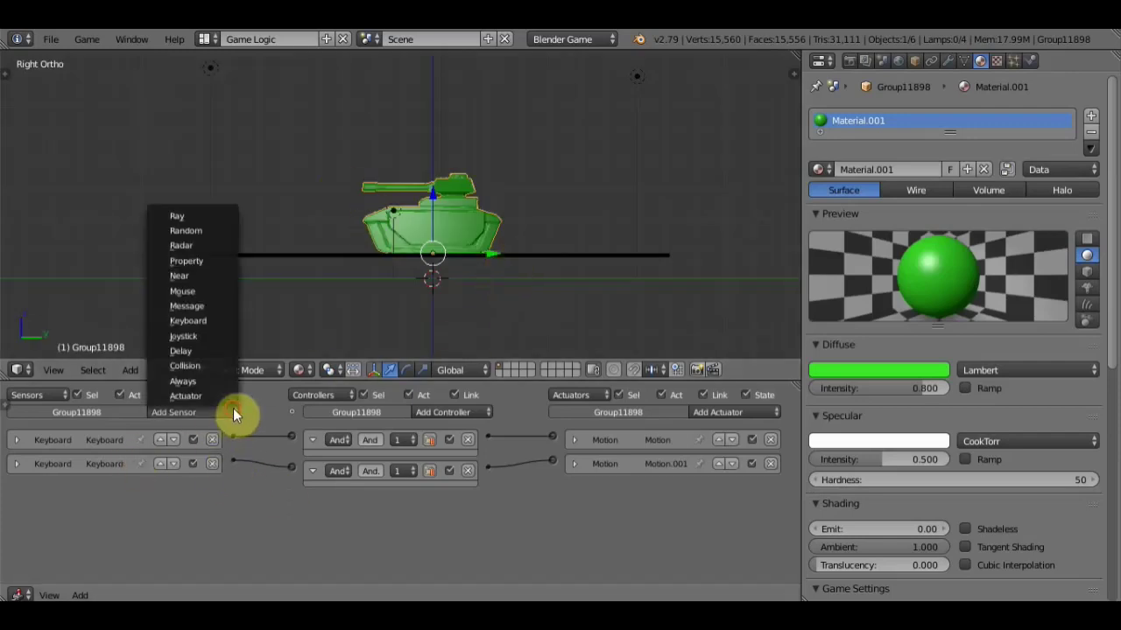
left_click(203, 319)
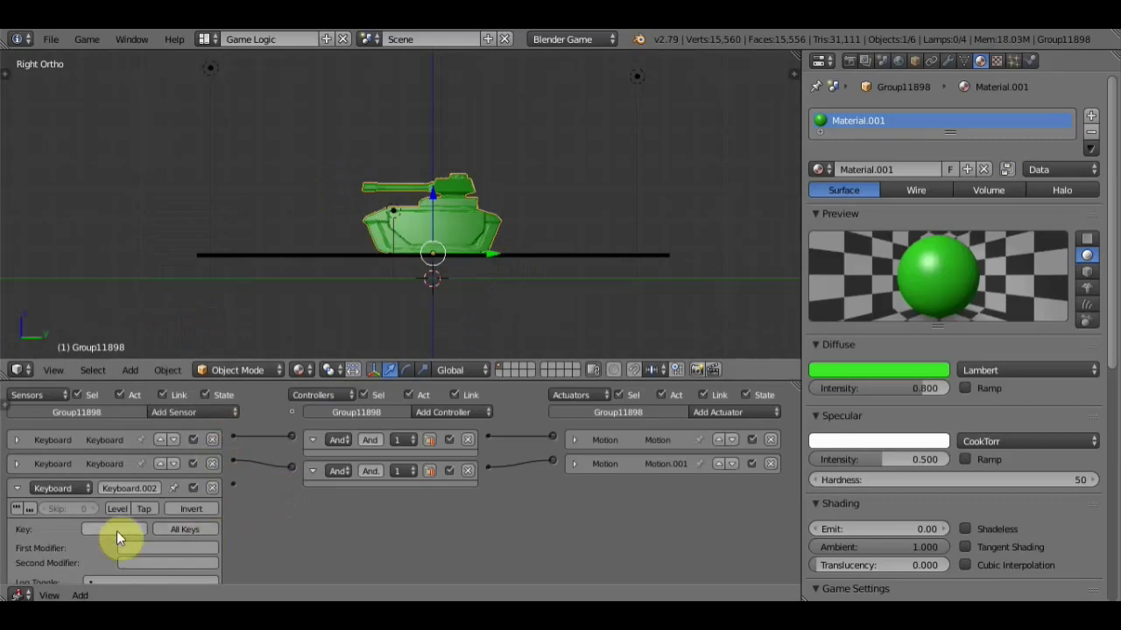
scroll(138, 515, "down", 3)
scroll(188, 502, "up", 2)
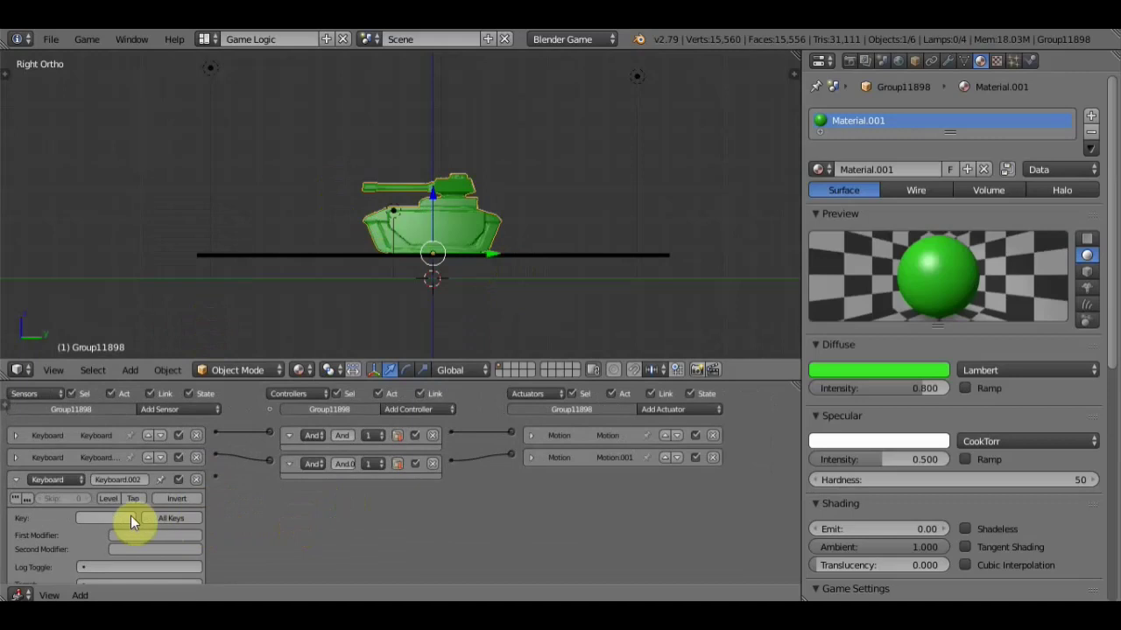
left_click(107, 519)
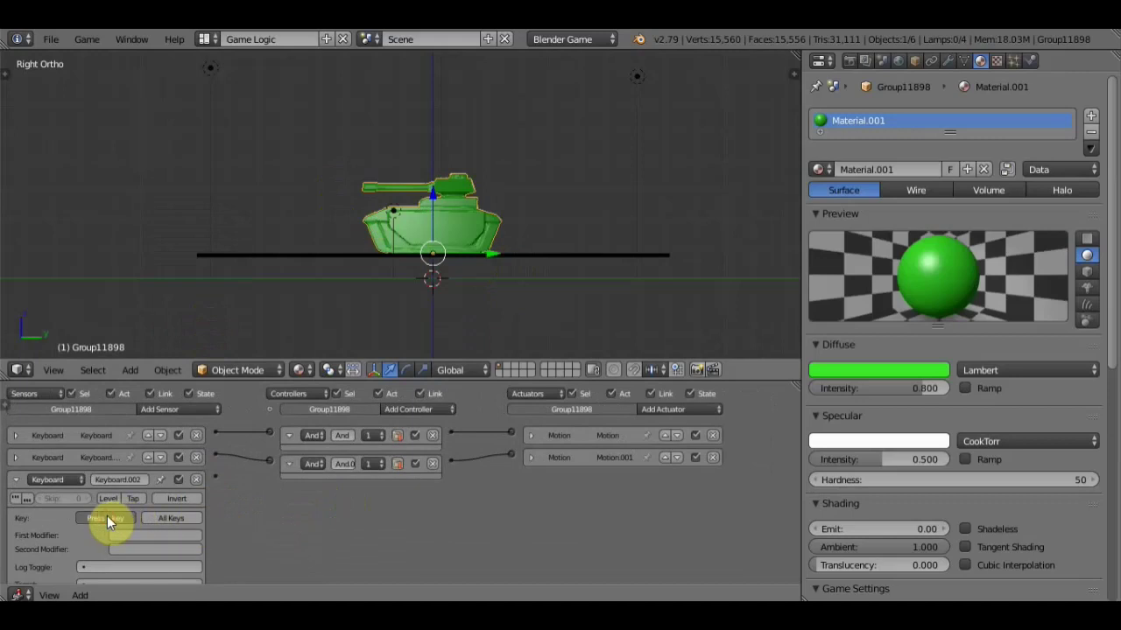
key("Left")
Add Motion.002 rotating 5° on Y, wire Keyboard.002 to it, collapse the bricks and test-run
left_click(717, 409)
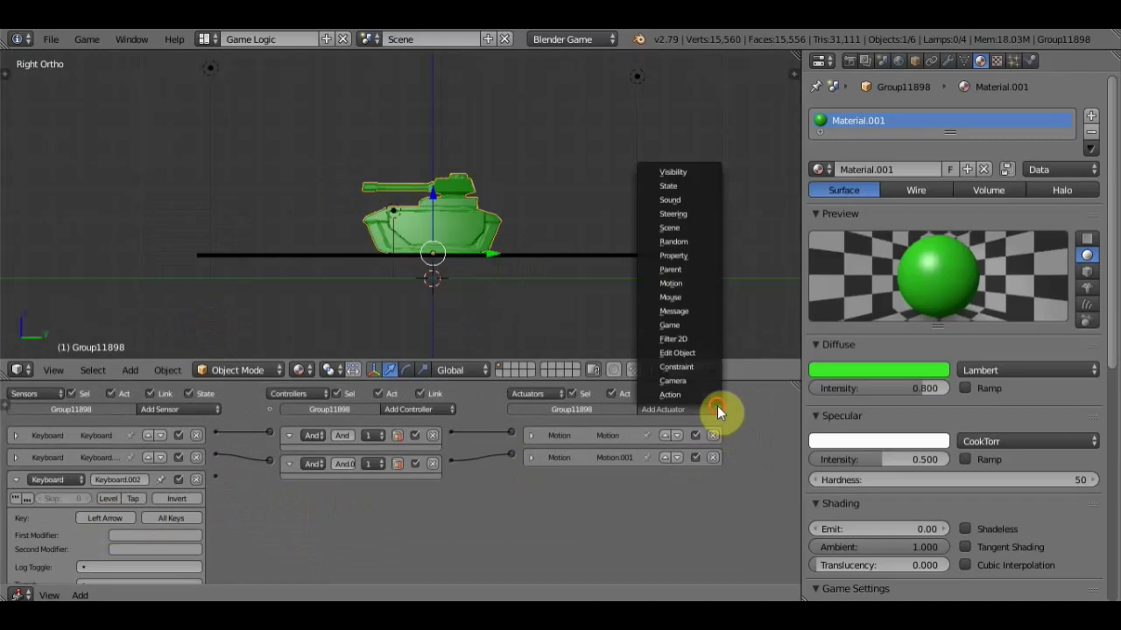
left_click(695, 283)
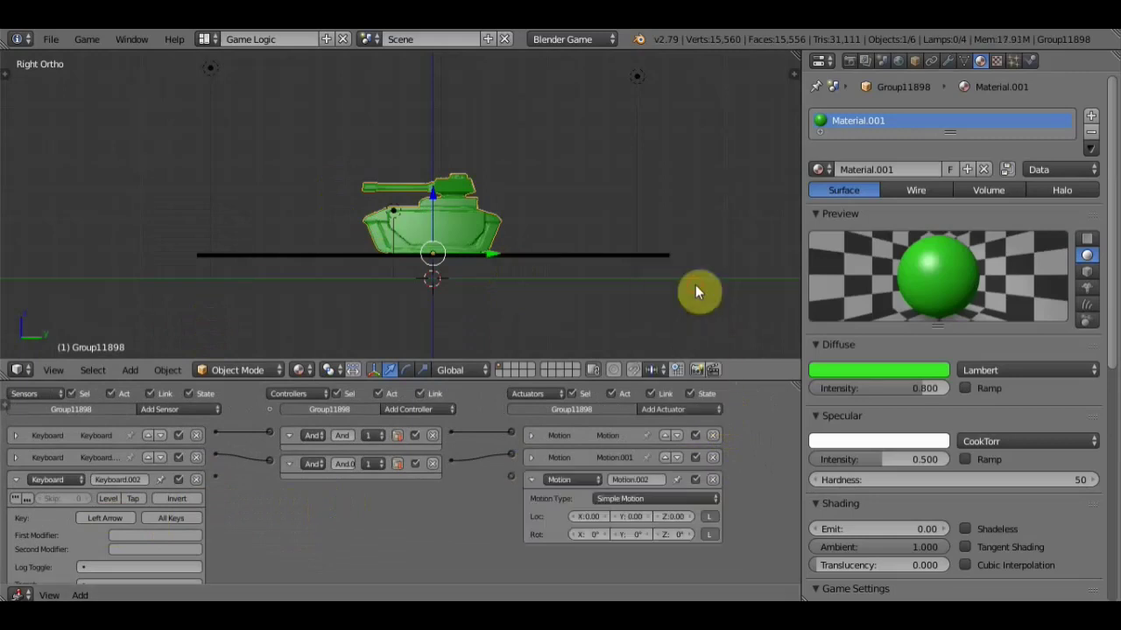
left_click(632, 535)
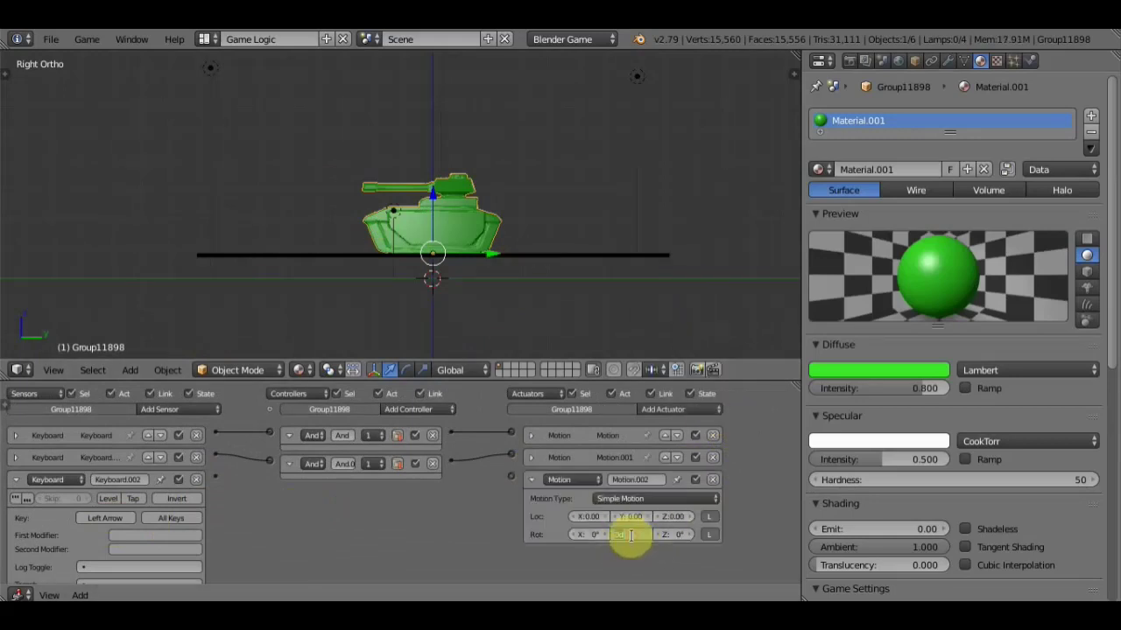
type("5")
key("Return")
left_click_drag(215, 481, 513, 477)
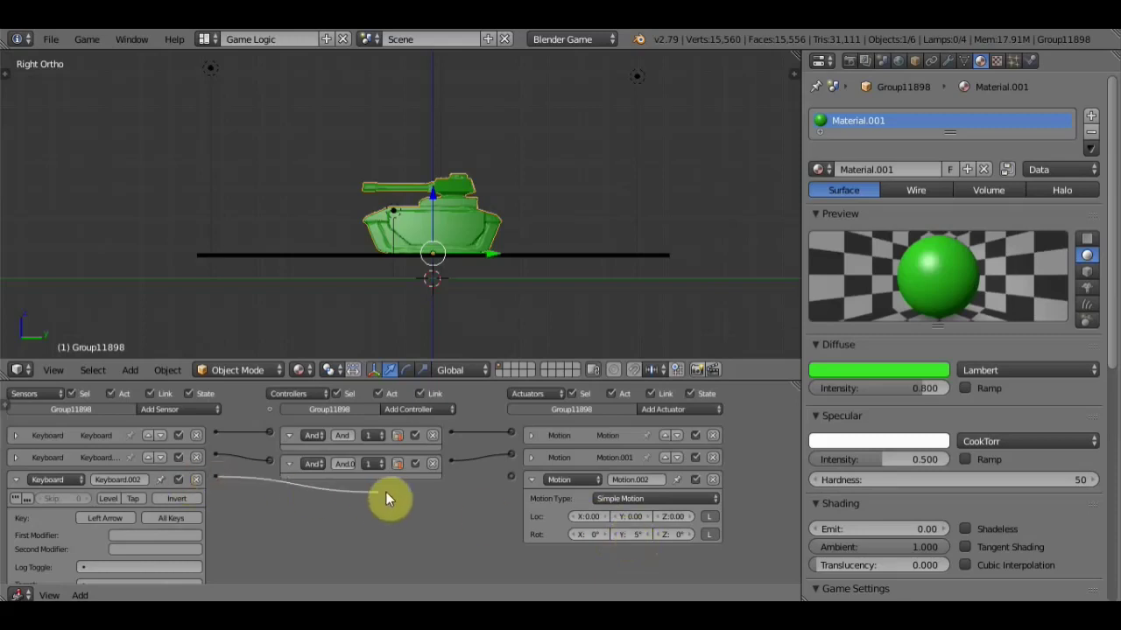
left_click(15, 479)
left_click(530, 480)
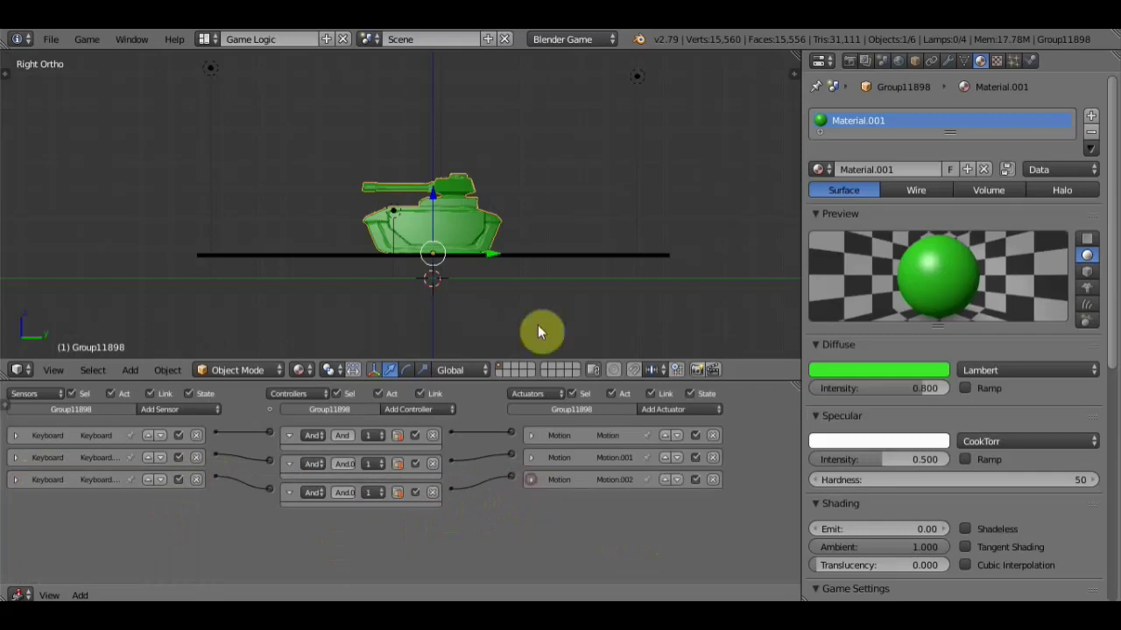
key("p")
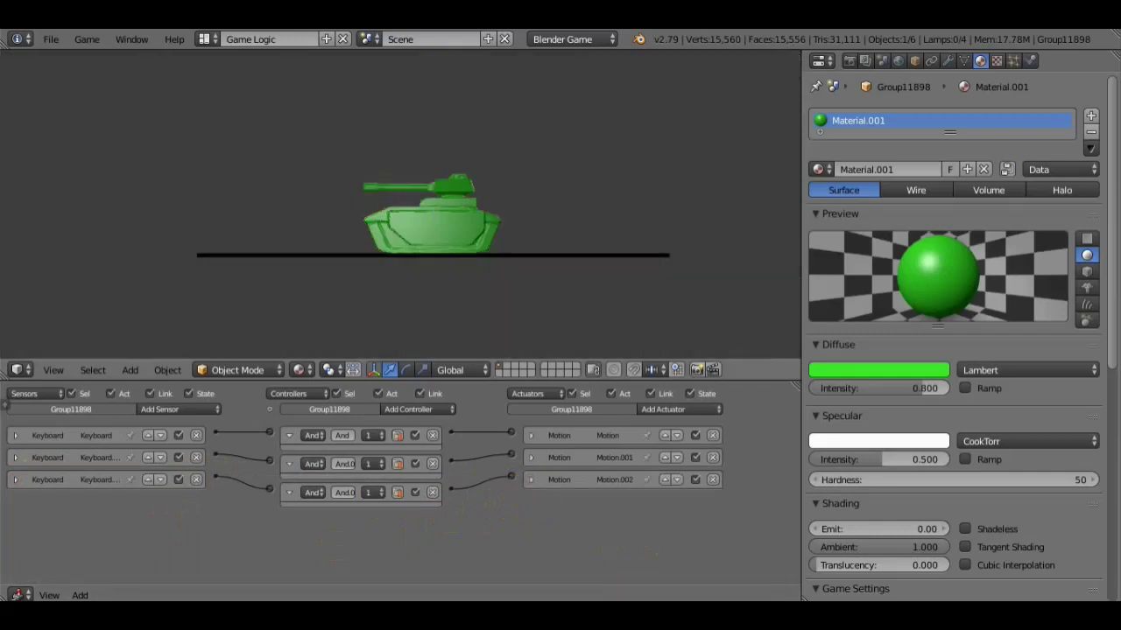
key("Escape")
middle_click_drag(518, 223, 527, 296)
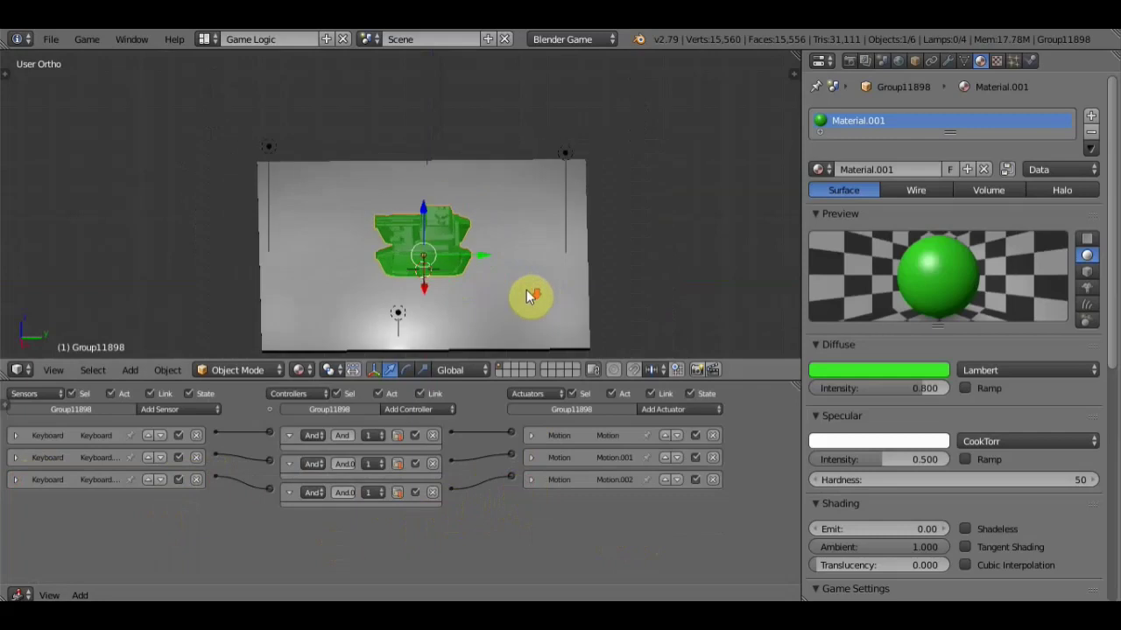
scroll(527, 296, "up", 1)
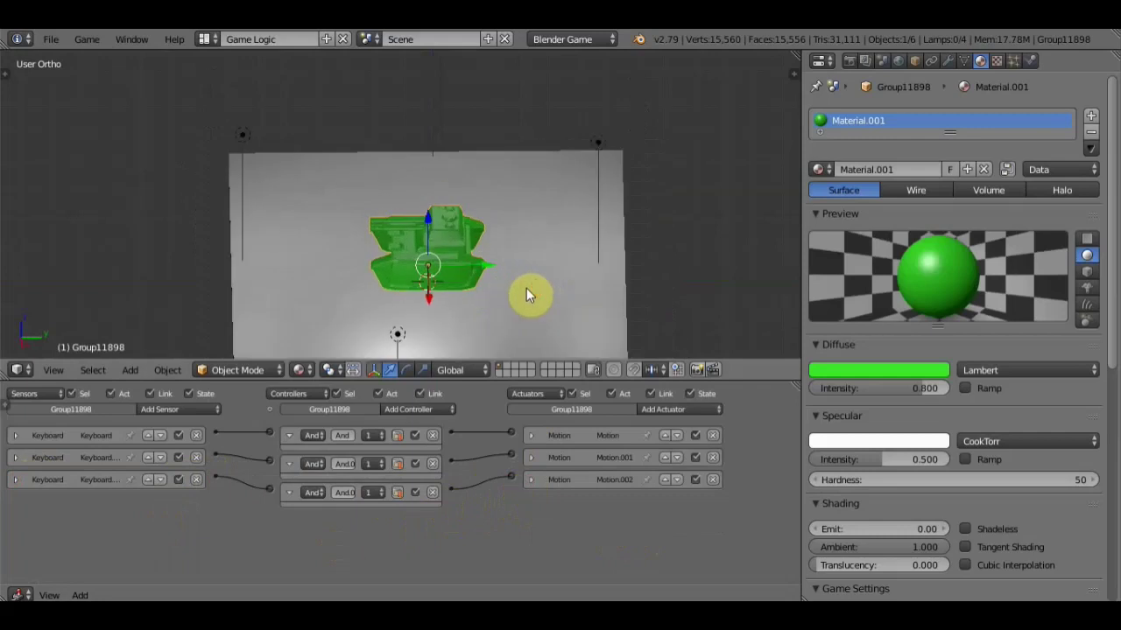
key("p")
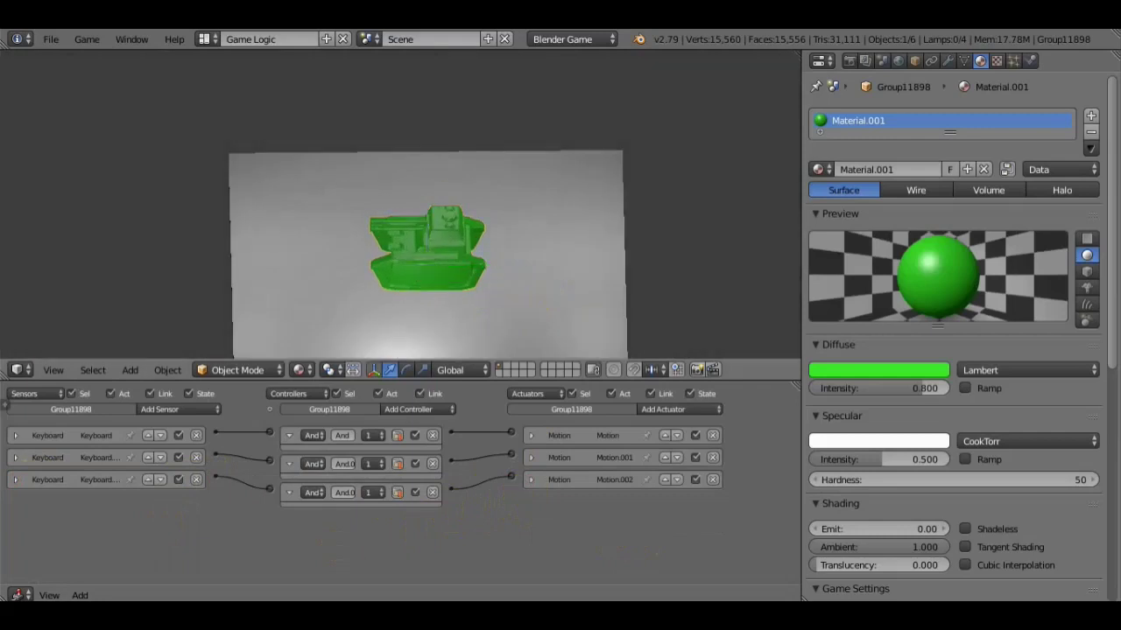
key("Left")
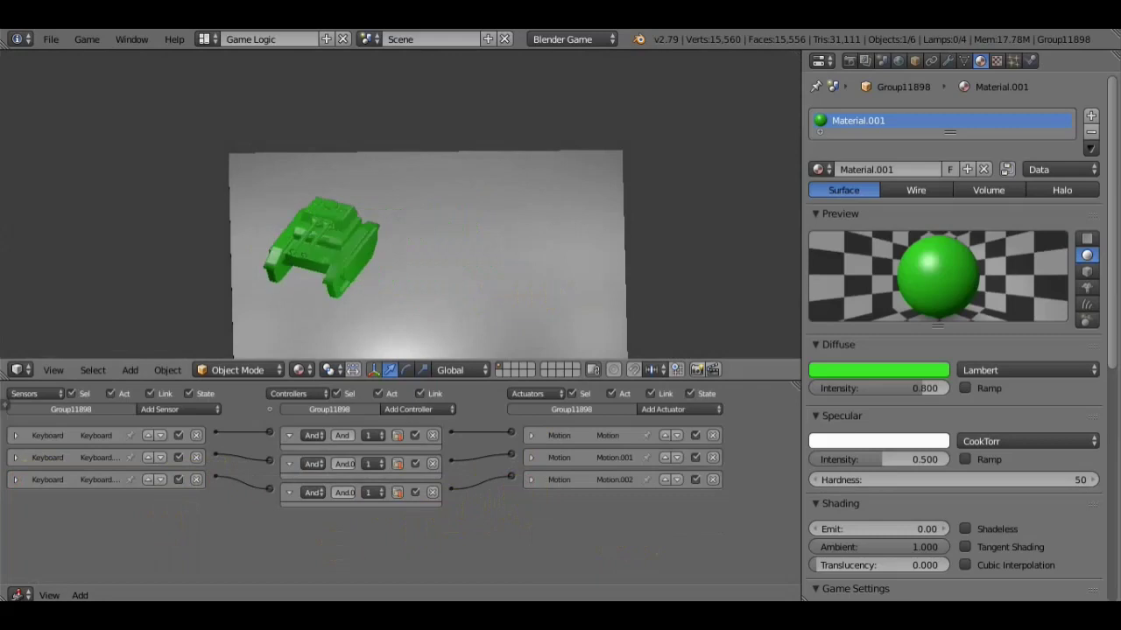
key("Left")
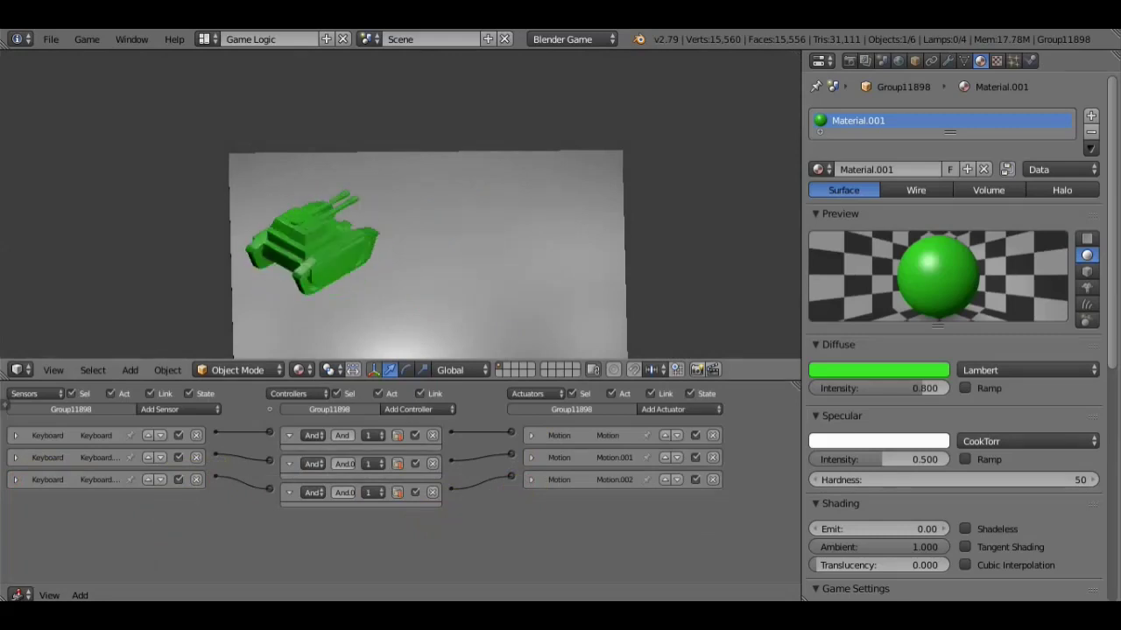
key("Escape")
mouse_move(537, 241)
middle_mouse_down()
mouse_move(549, 162)
mouse_move(398, 315)
middle_mouse_up()
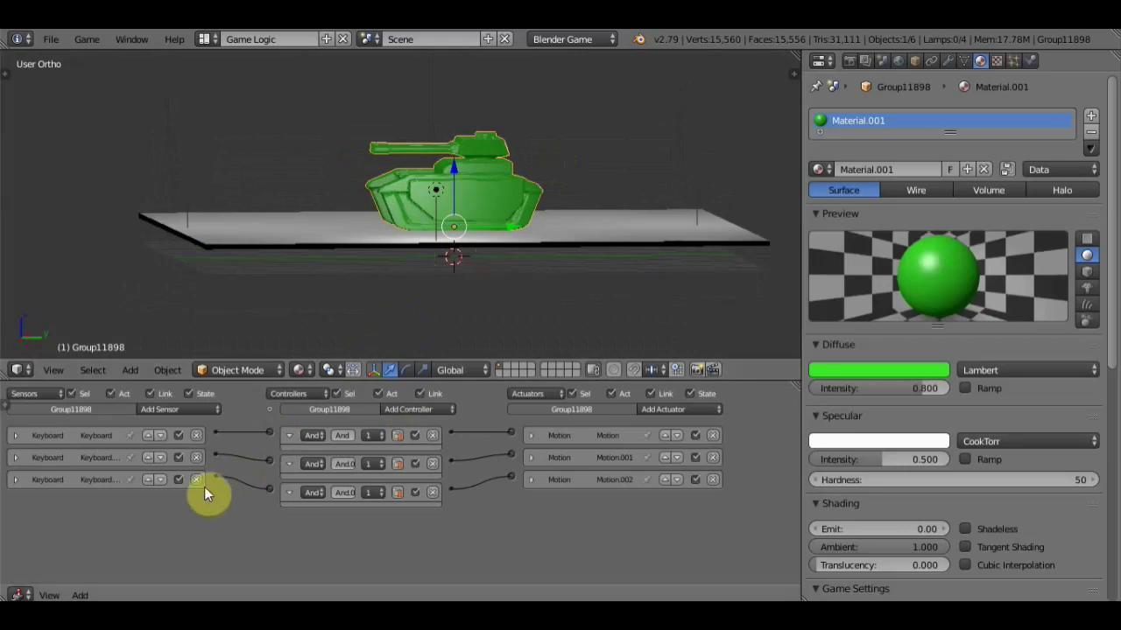
Add Keyboard.003 on Right Arrow and Motion.003 with Rot Y -5°, wire them, and collapse both
left_click(213, 409)
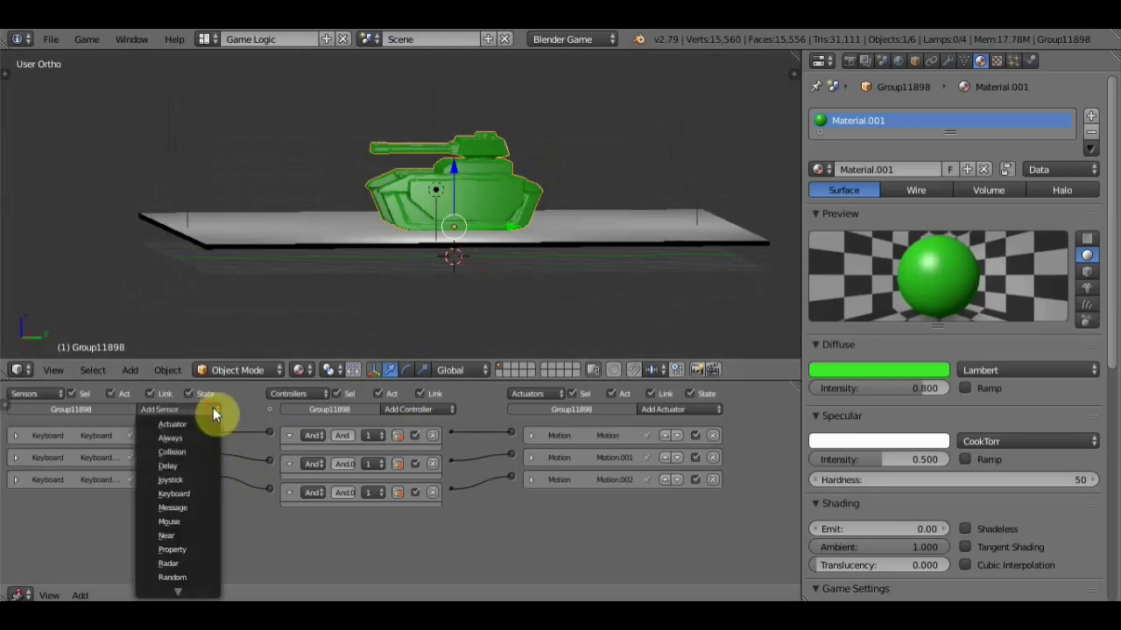
left_click(198, 492)
left_click(715, 409)
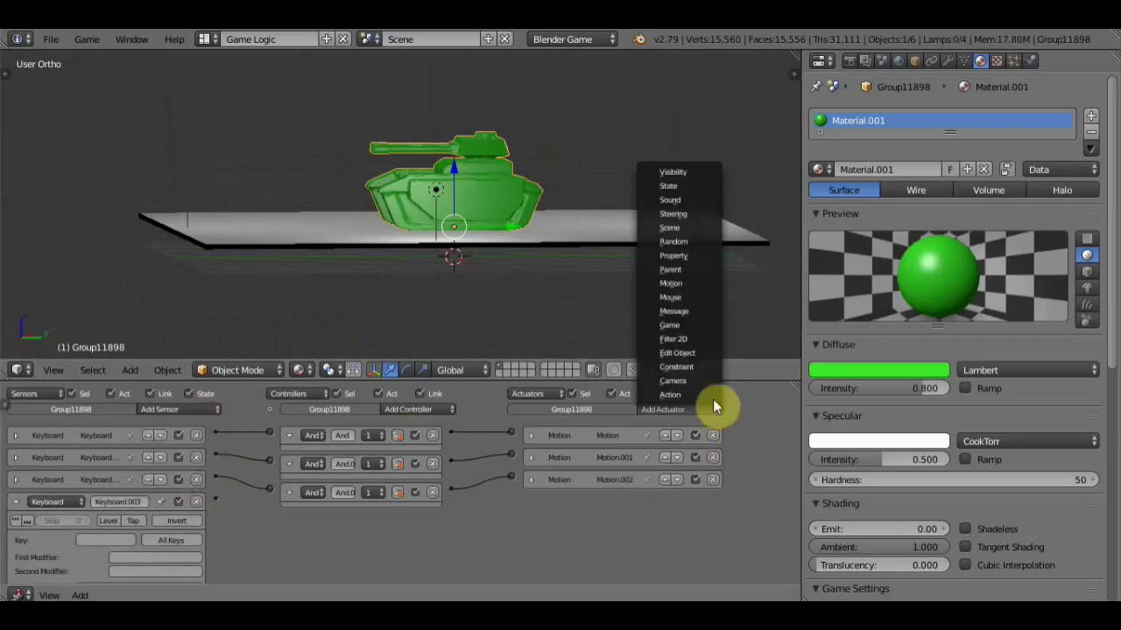
left_click(675, 283)
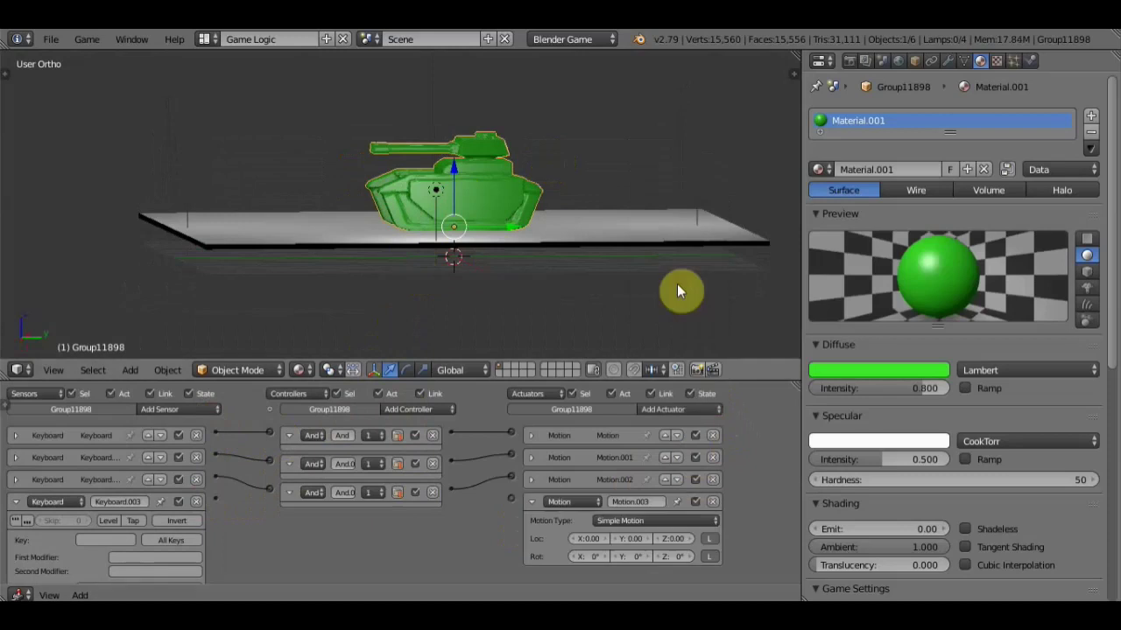
left_click(632, 558)
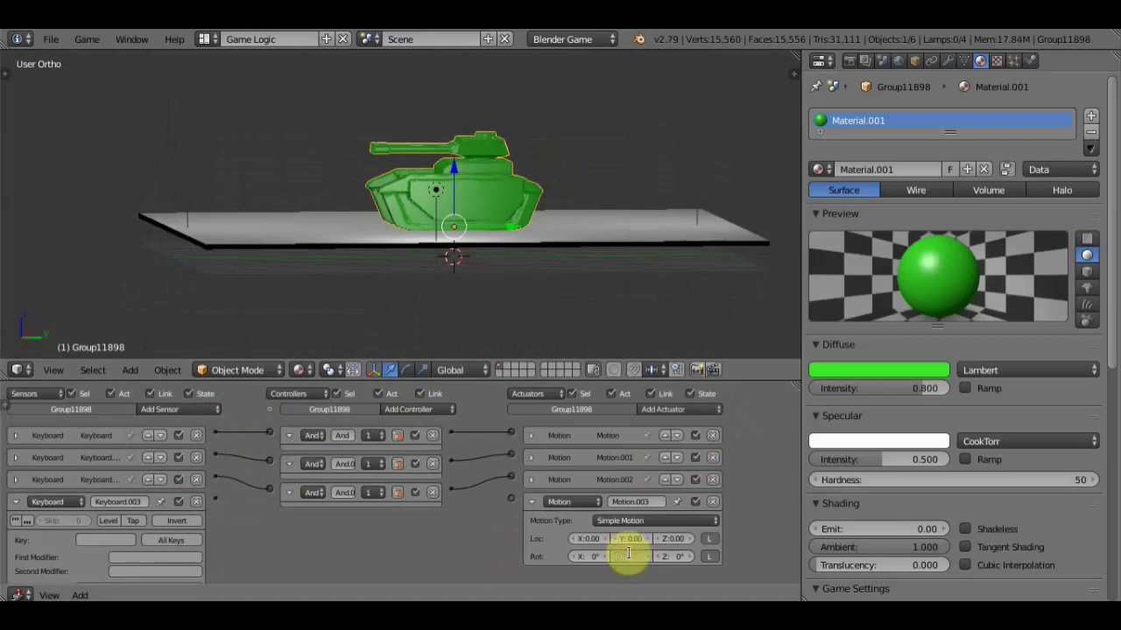
key("Return")
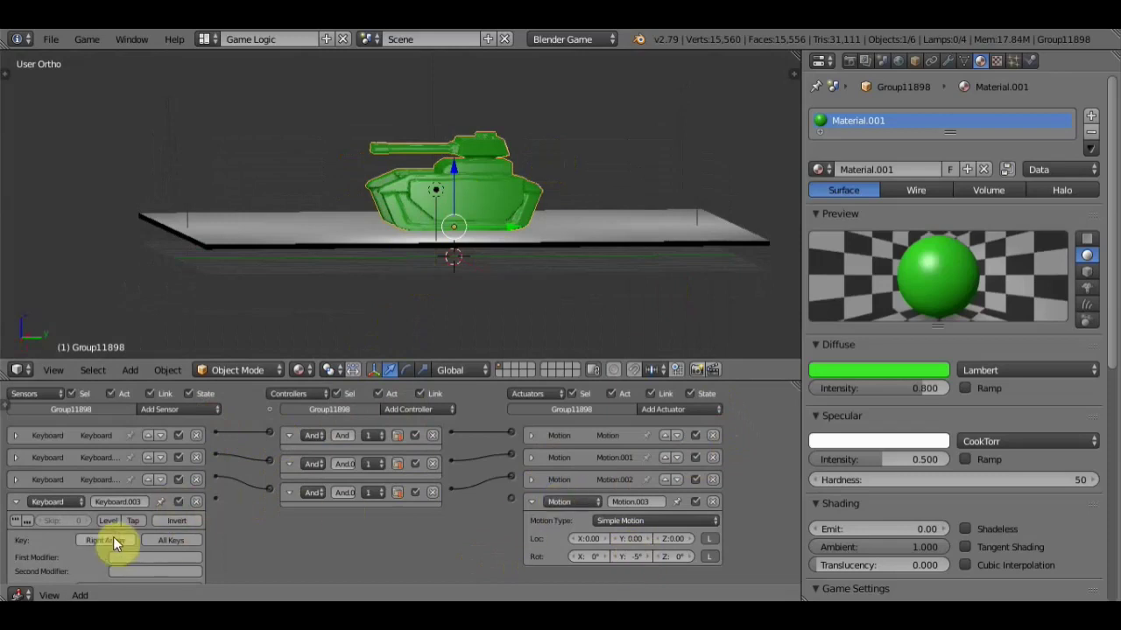
left_click_drag(214, 499, 512, 499)
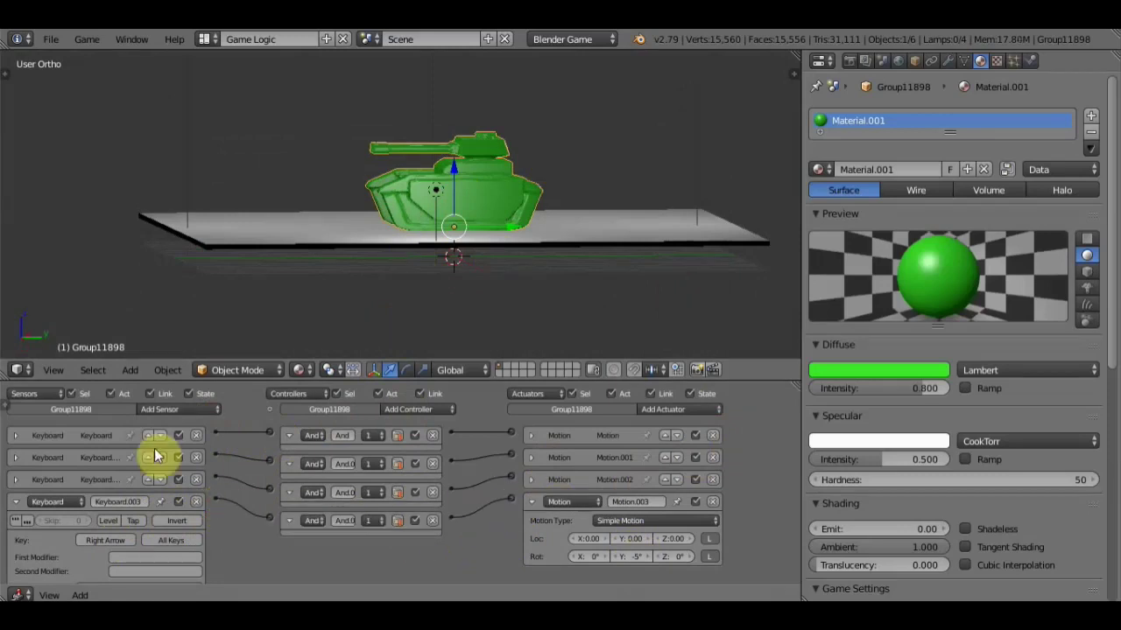
left_click(15, 503)
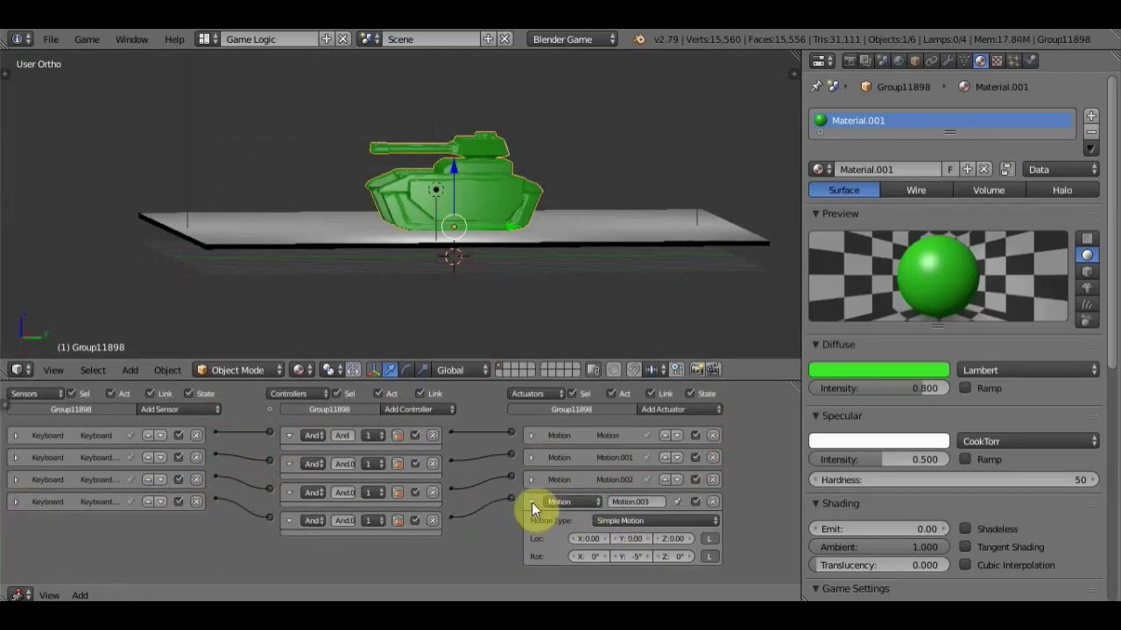
left_click(531, 502)
middle_click_drag(530, 225, 531, 261)
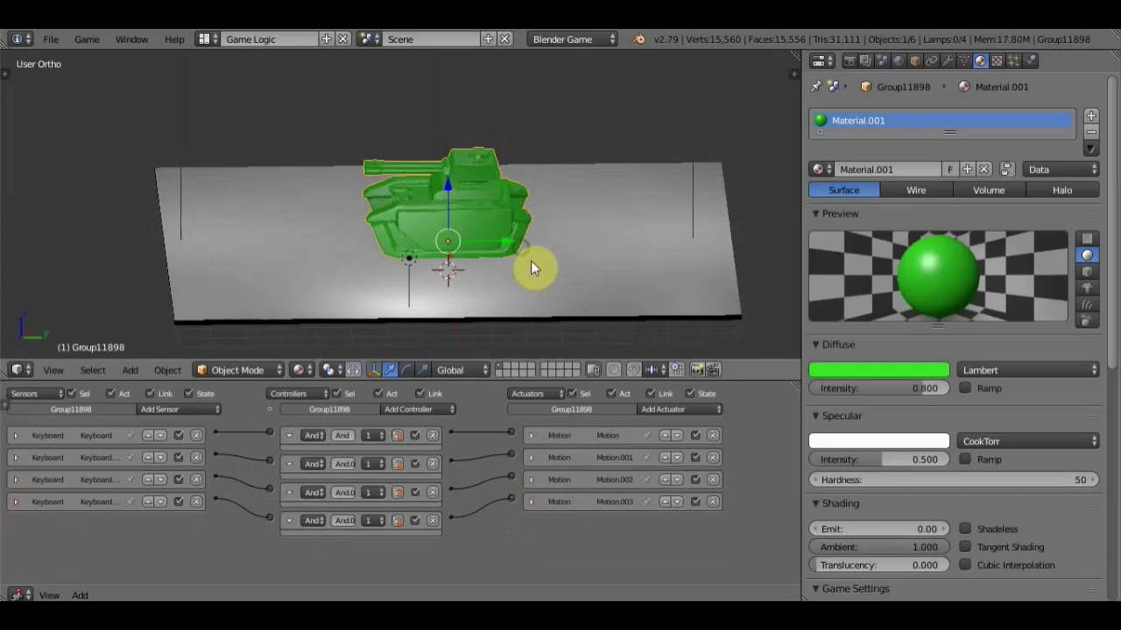
key("p")
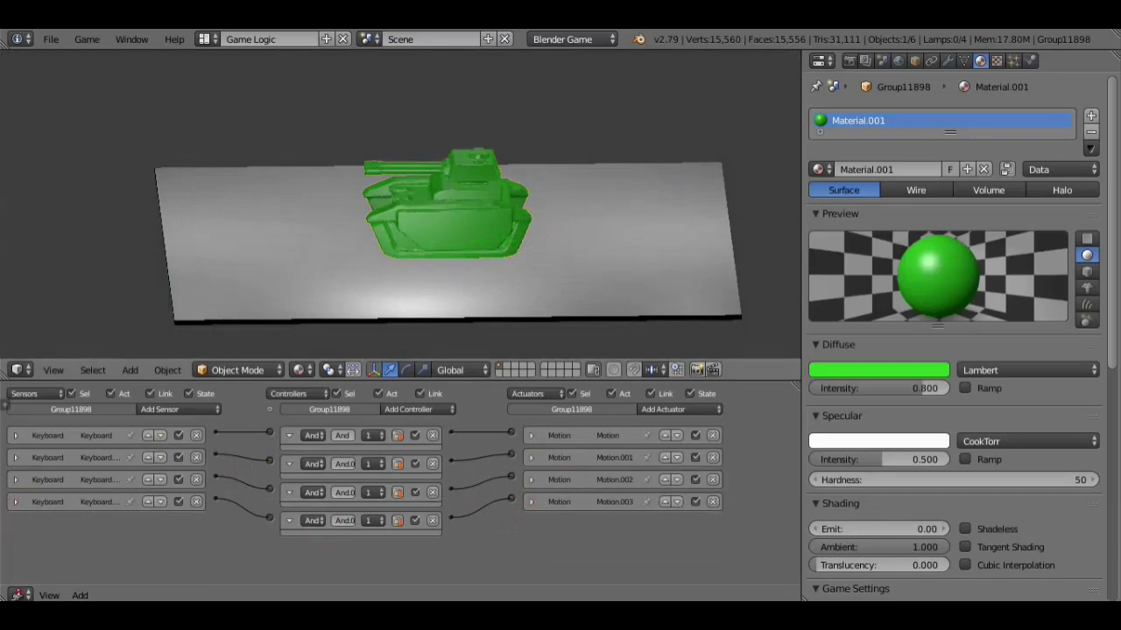
key("Up")
key("Right")
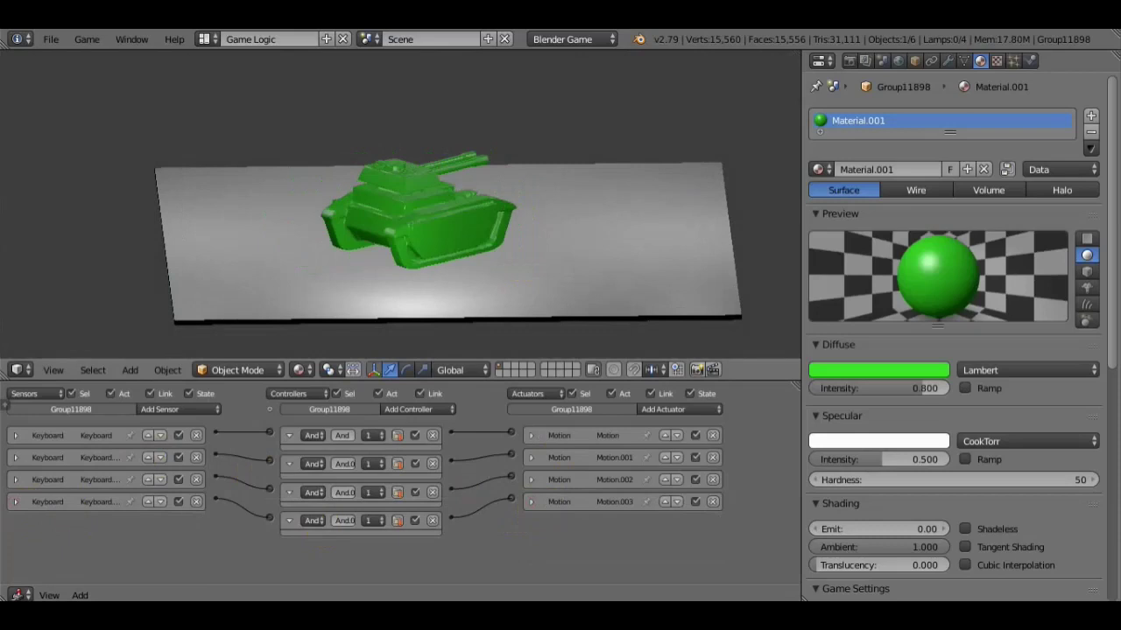
key("Up")
key("Left")
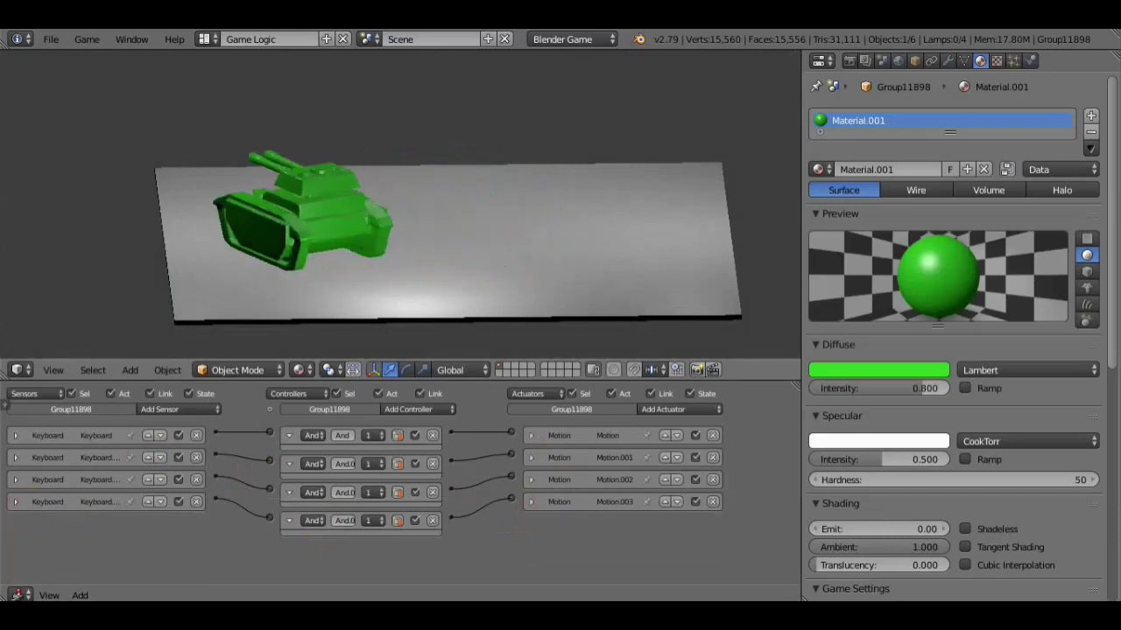
key("Left")
key("Right")
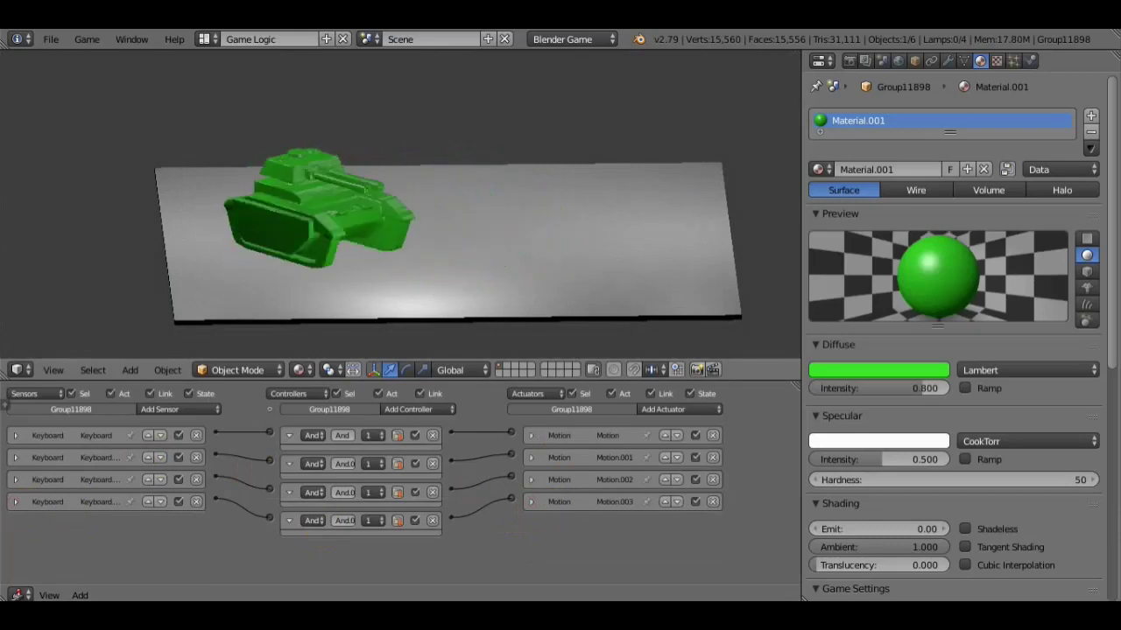
key("Right")
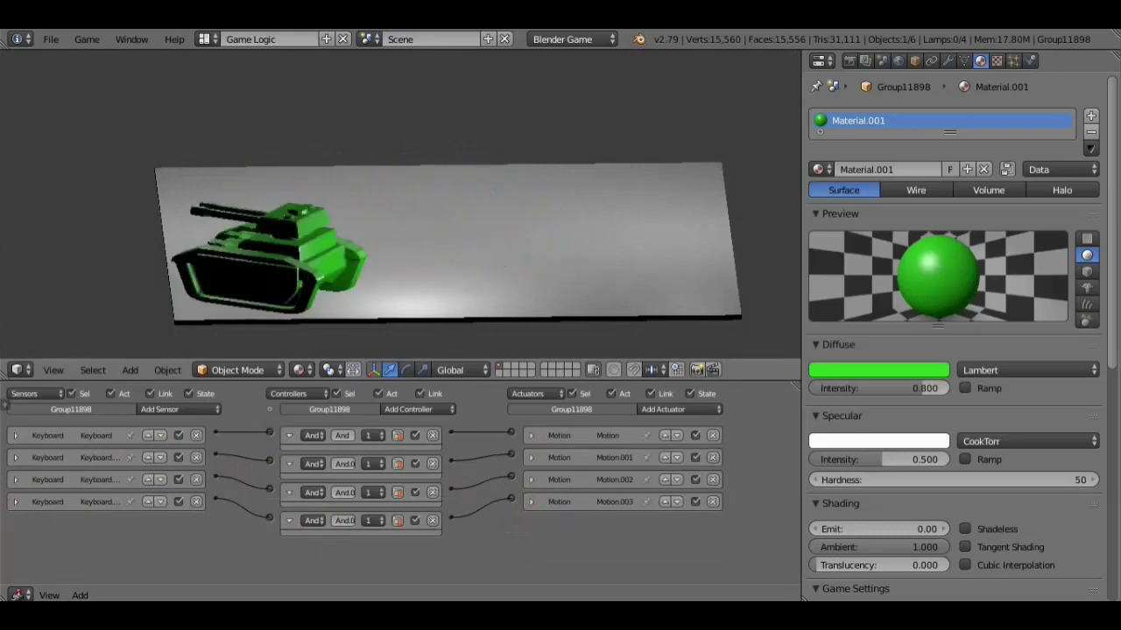
key("Up")
key("Right")
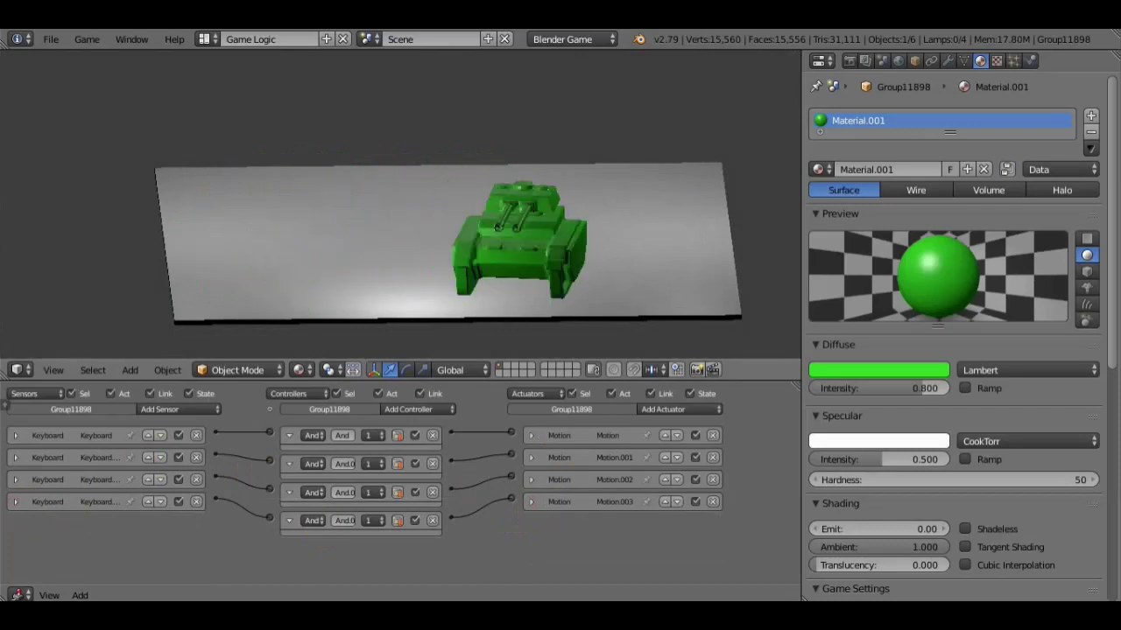
key("Up")
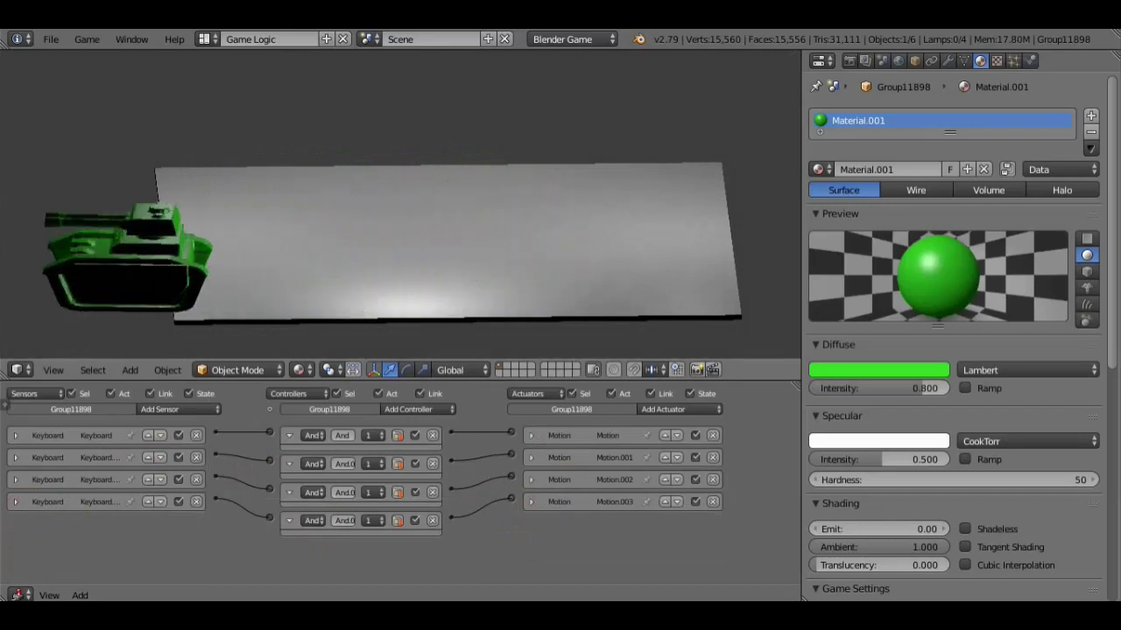
key("Down")
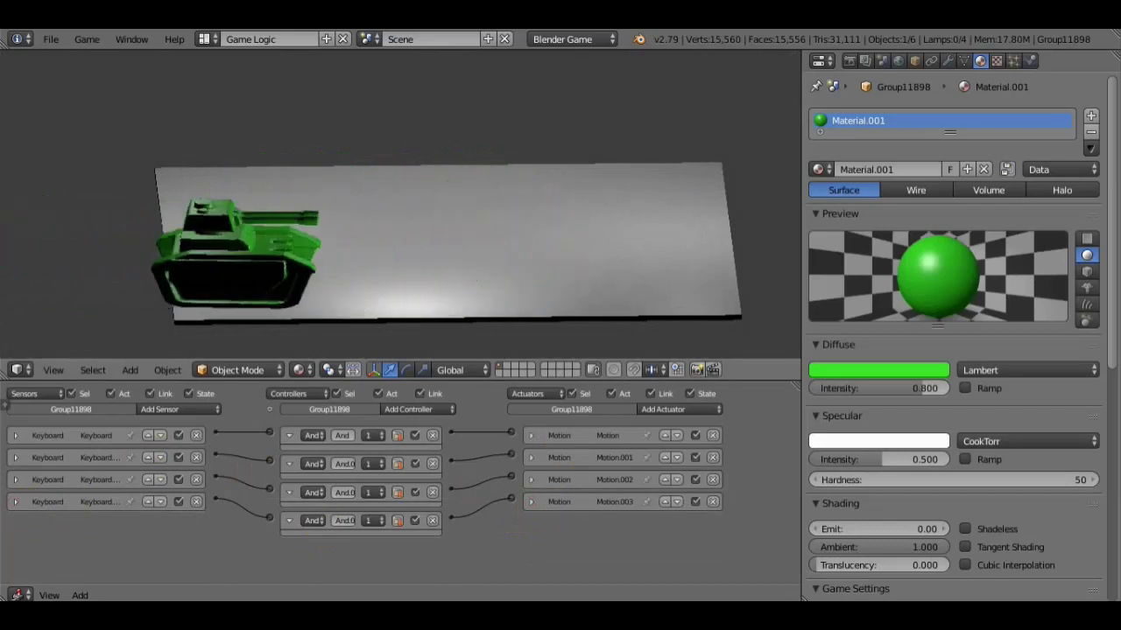
key("Right")
key("Left")
key("Up")
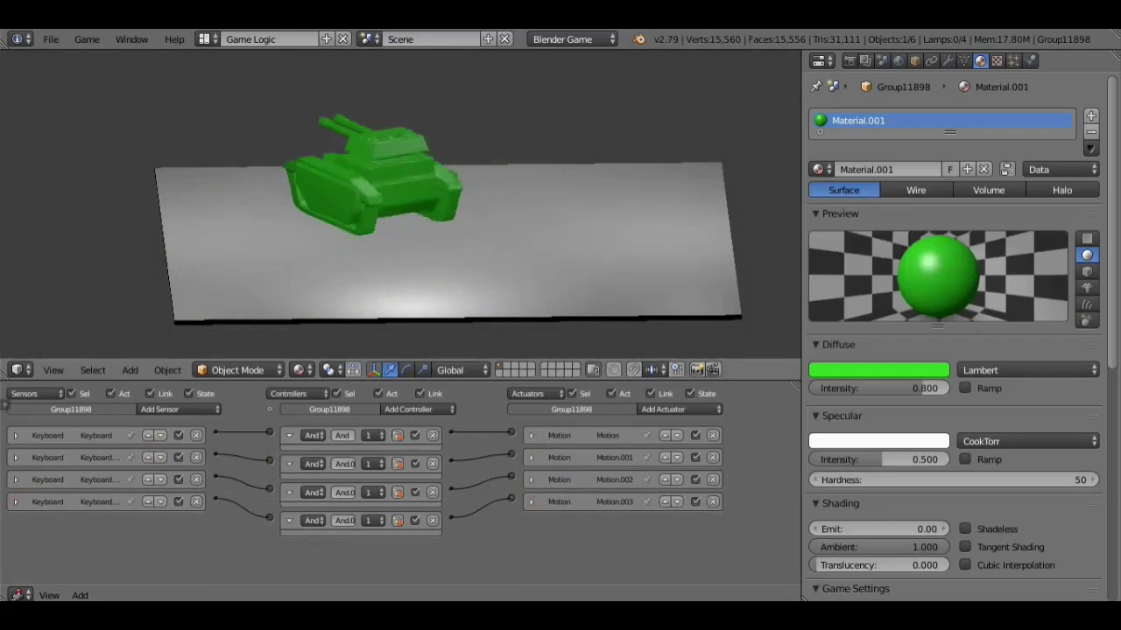
key("Left")
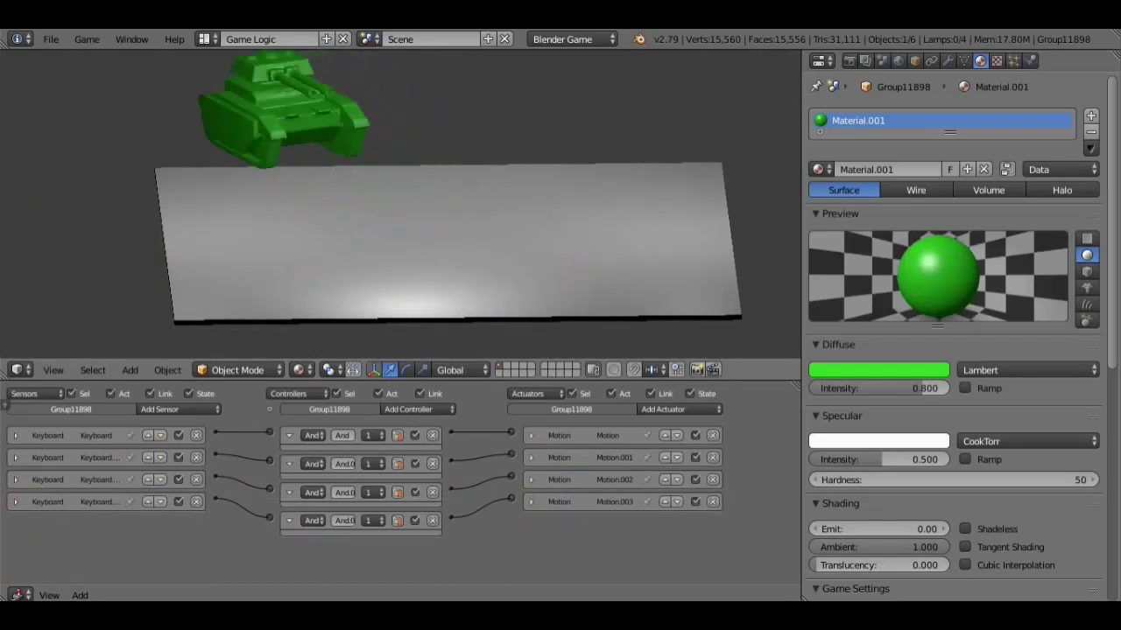
key("Right")
key("Up")
key("Left")
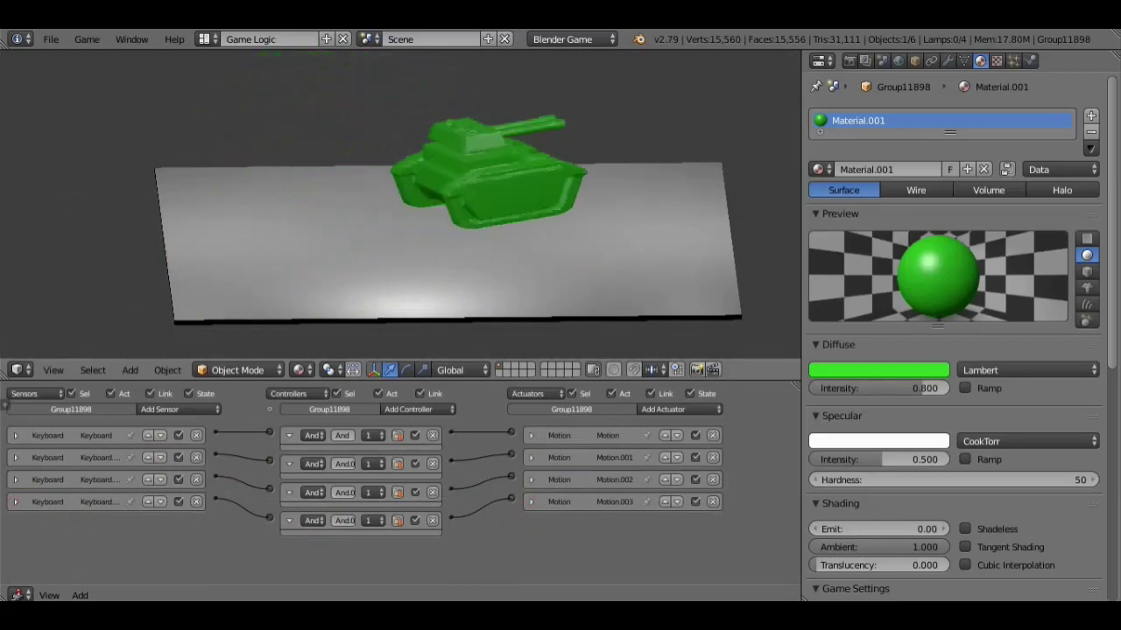
key("Left")
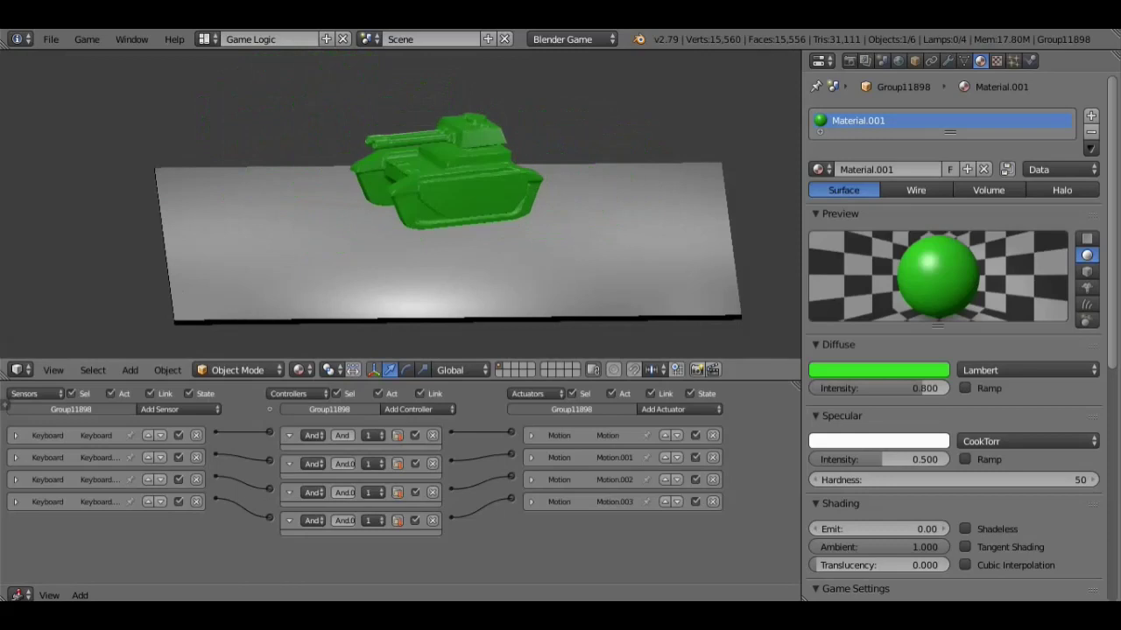
key("Escape")
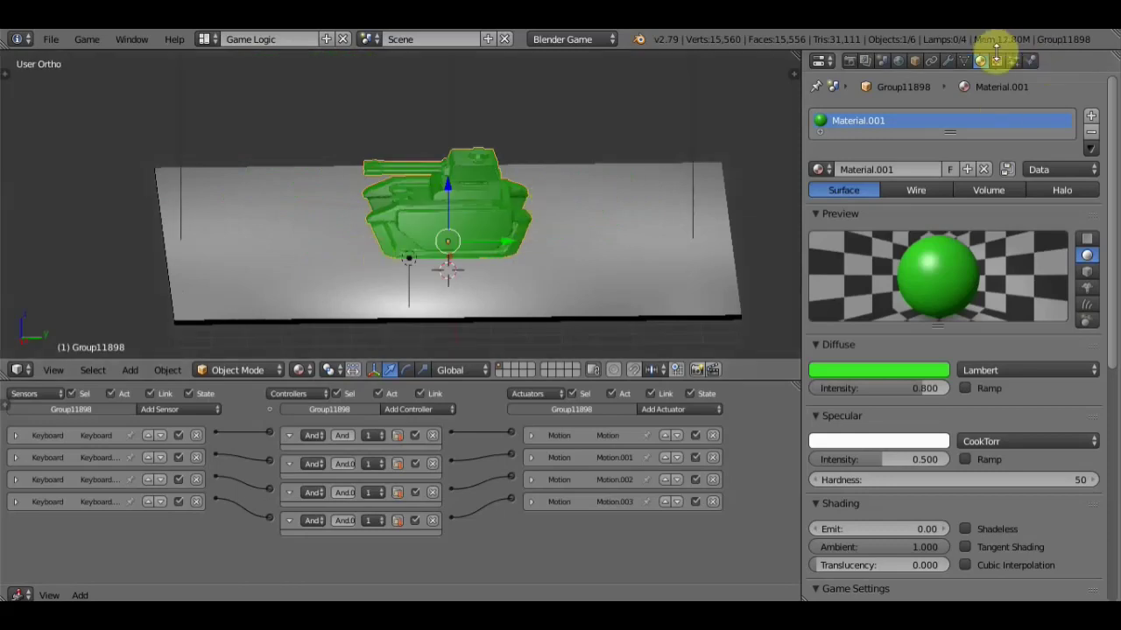
left_click(1029, 60)
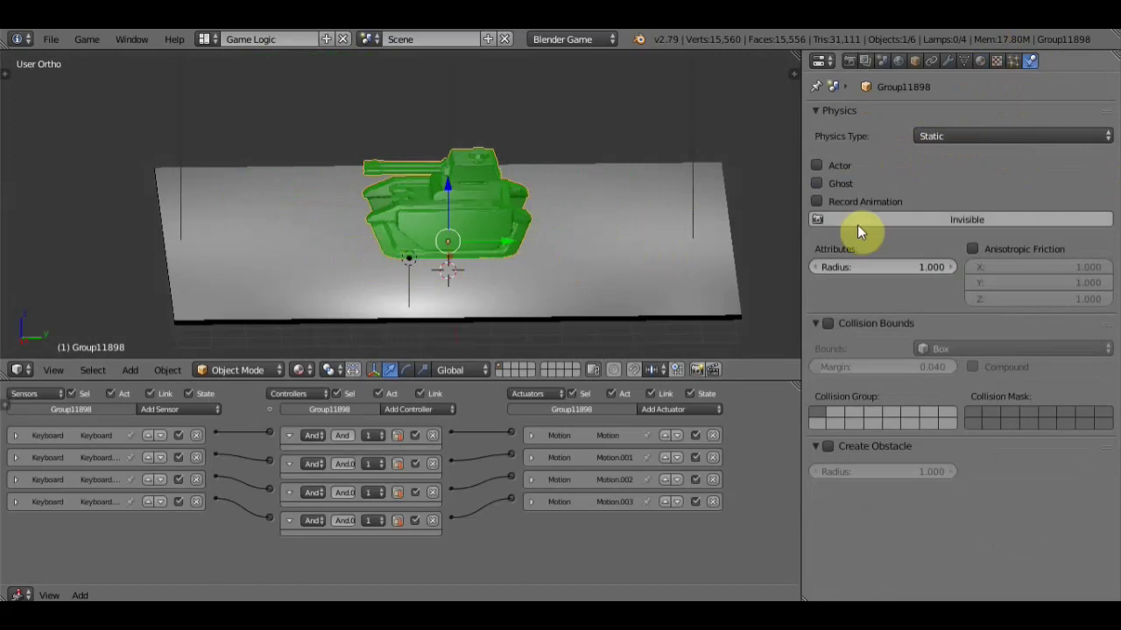
left_click(1081, 137)
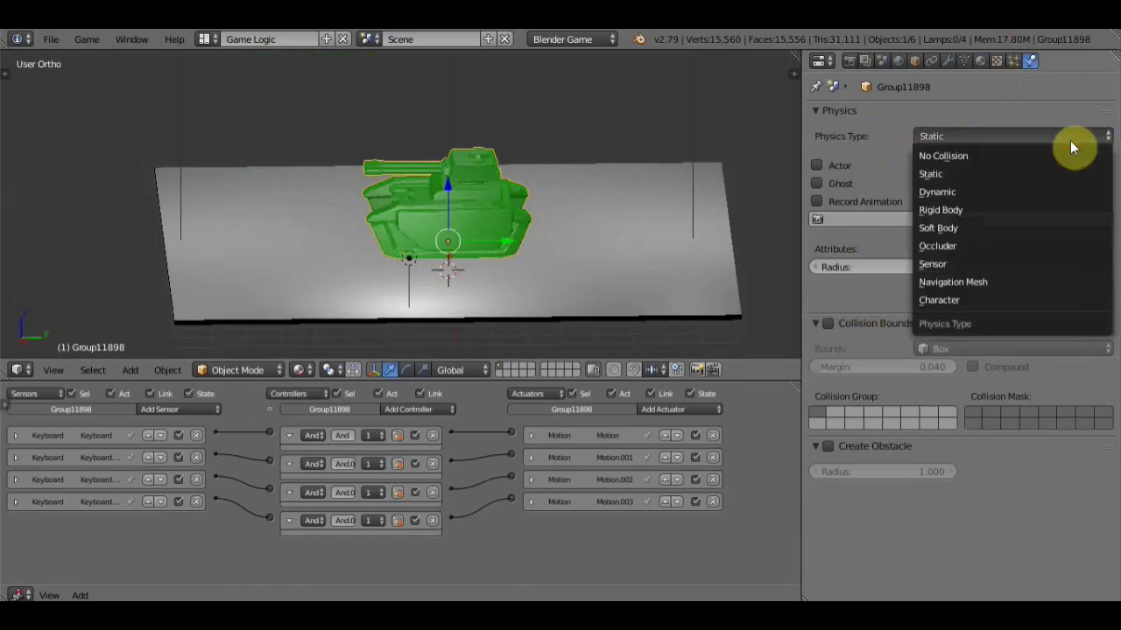
left_click(973, 299)
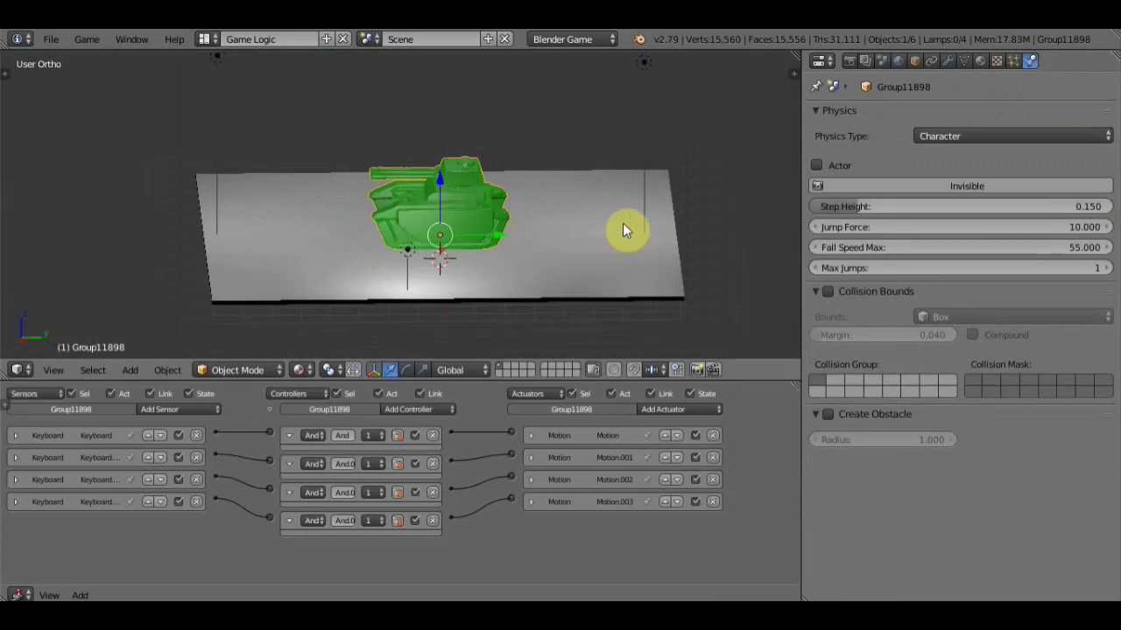
scroll(623, 225, "down", 1)
key("p")
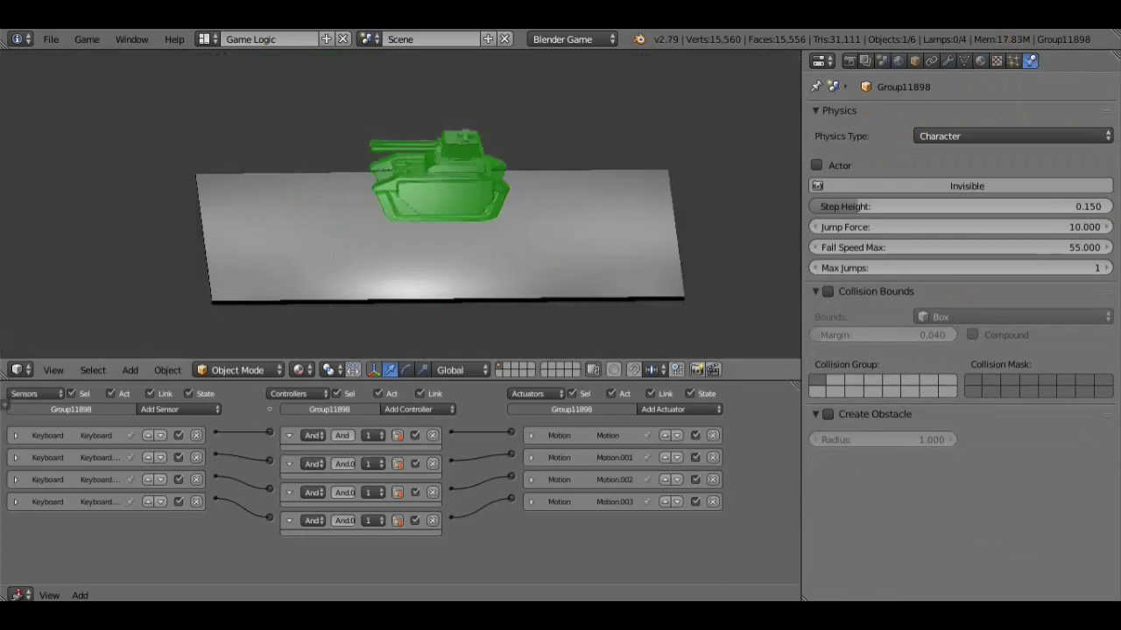
key("Escape")
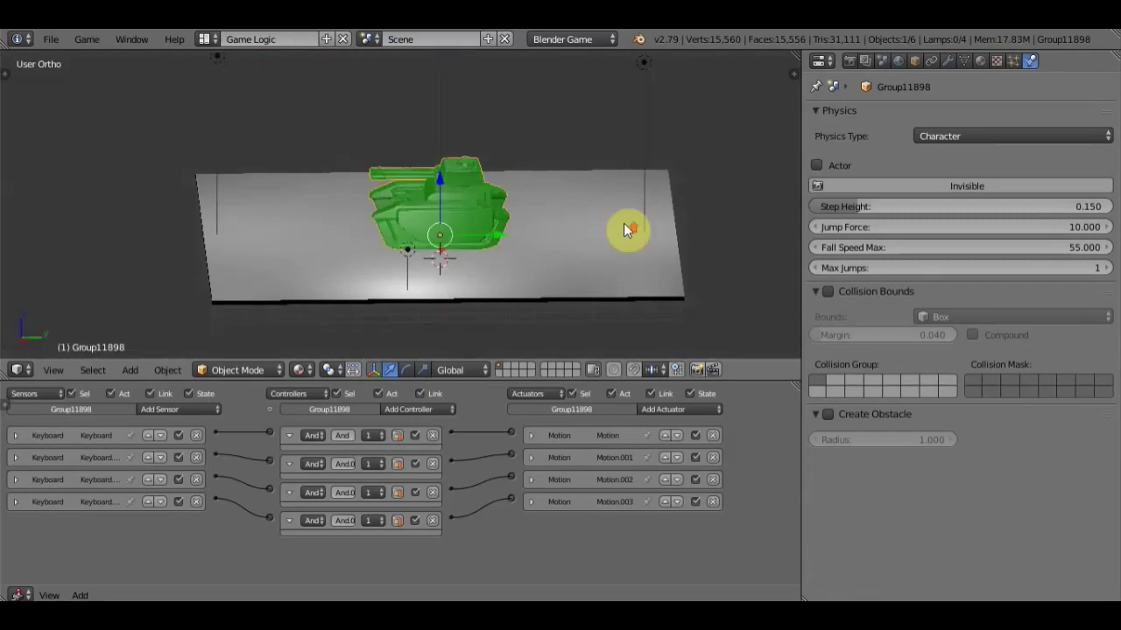
middle_click_drag(623, 223, 622, 199)
scroll(620, 203, "down", 1)
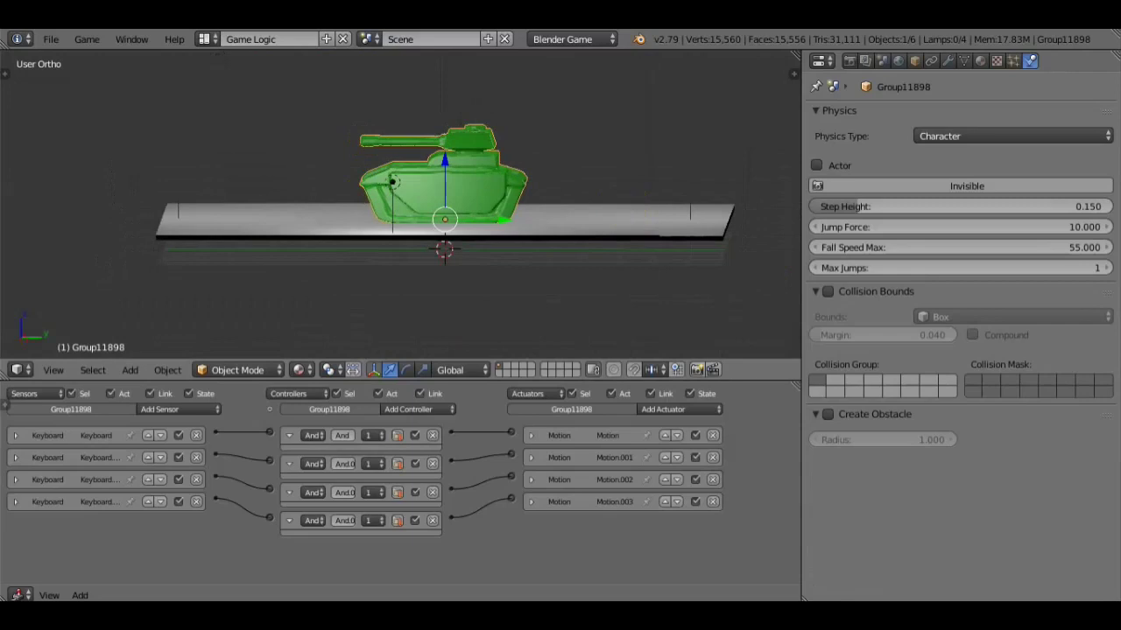
key("p")
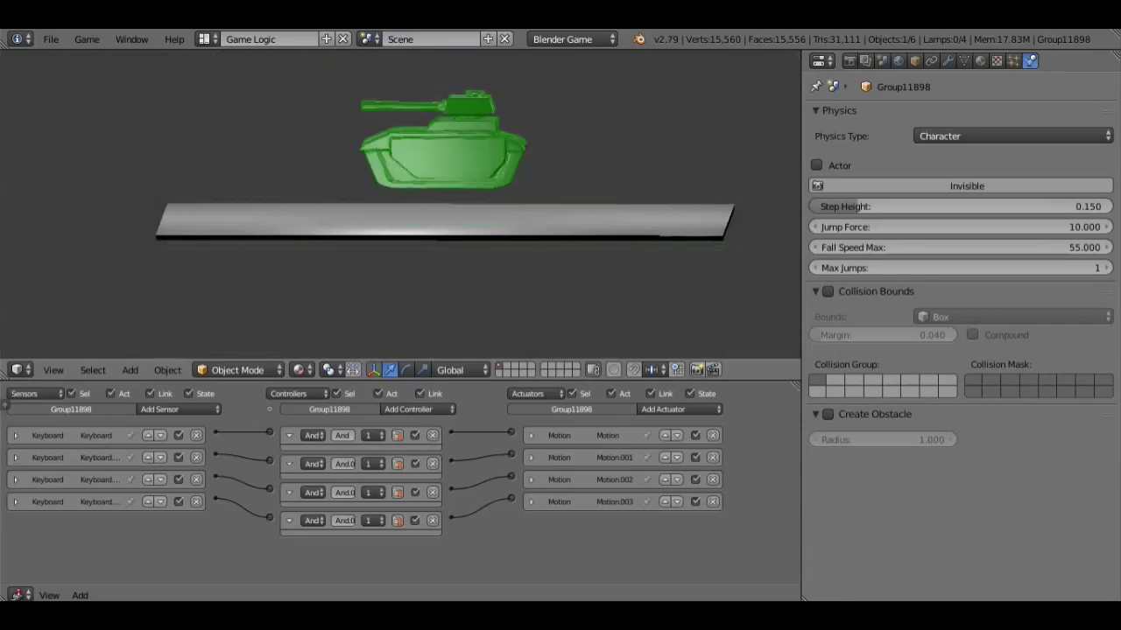
key("Escape")
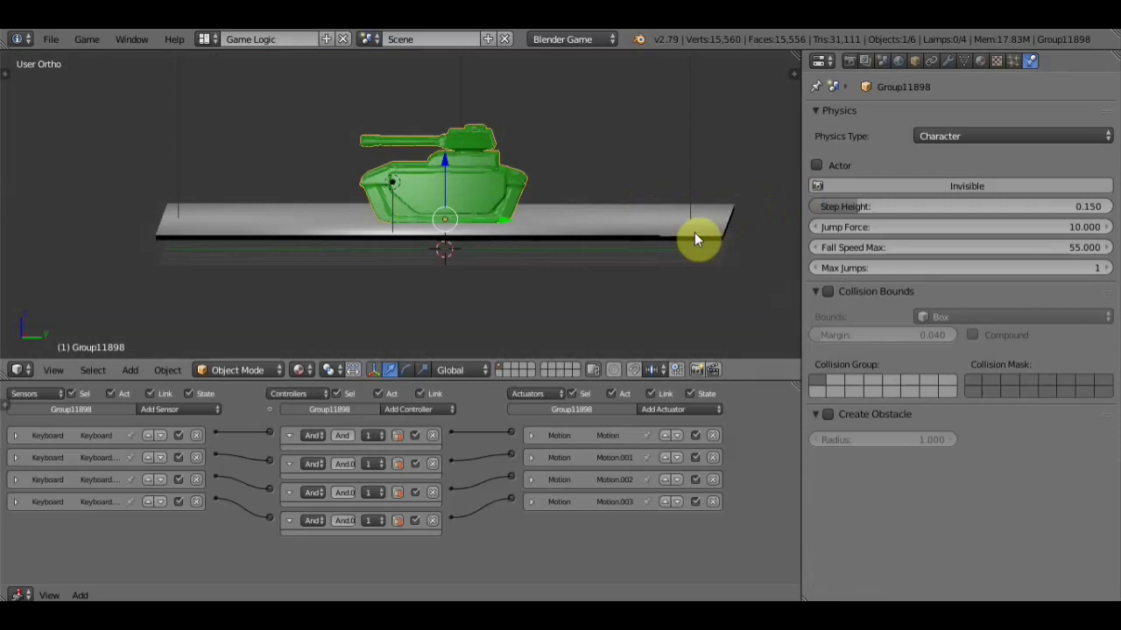
key("p")
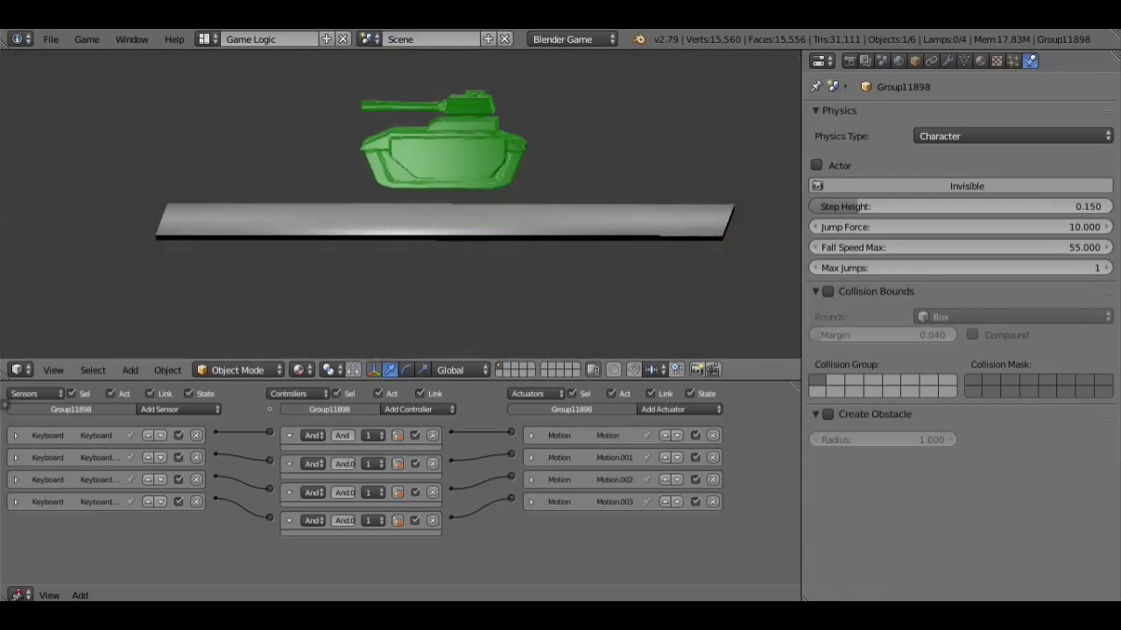
key("Left")
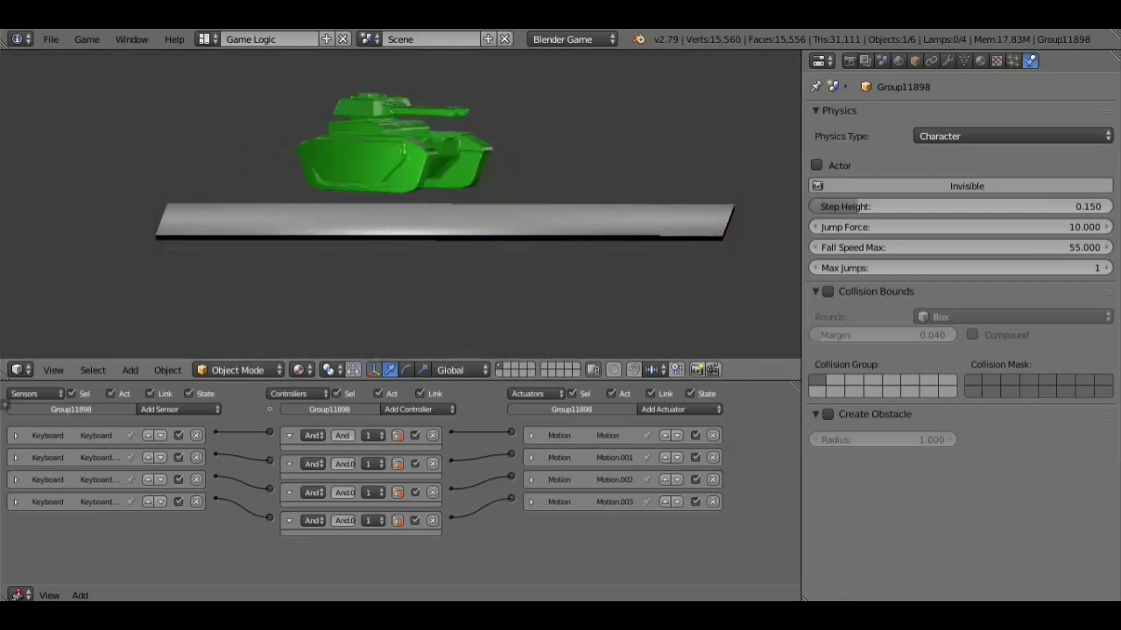
key("Left")
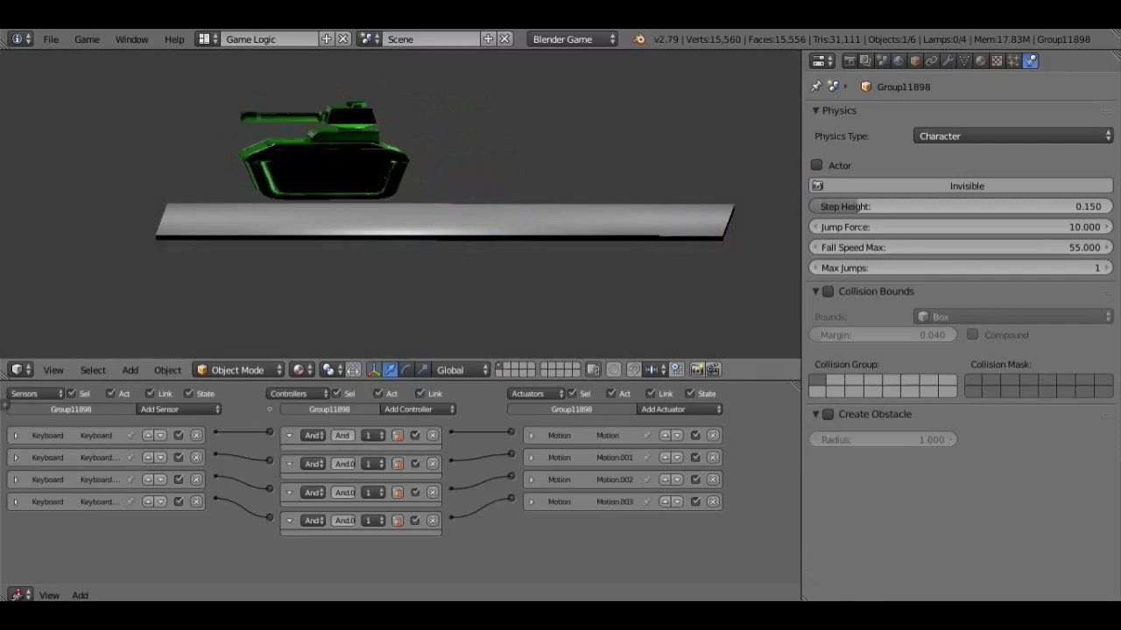
key("Up")
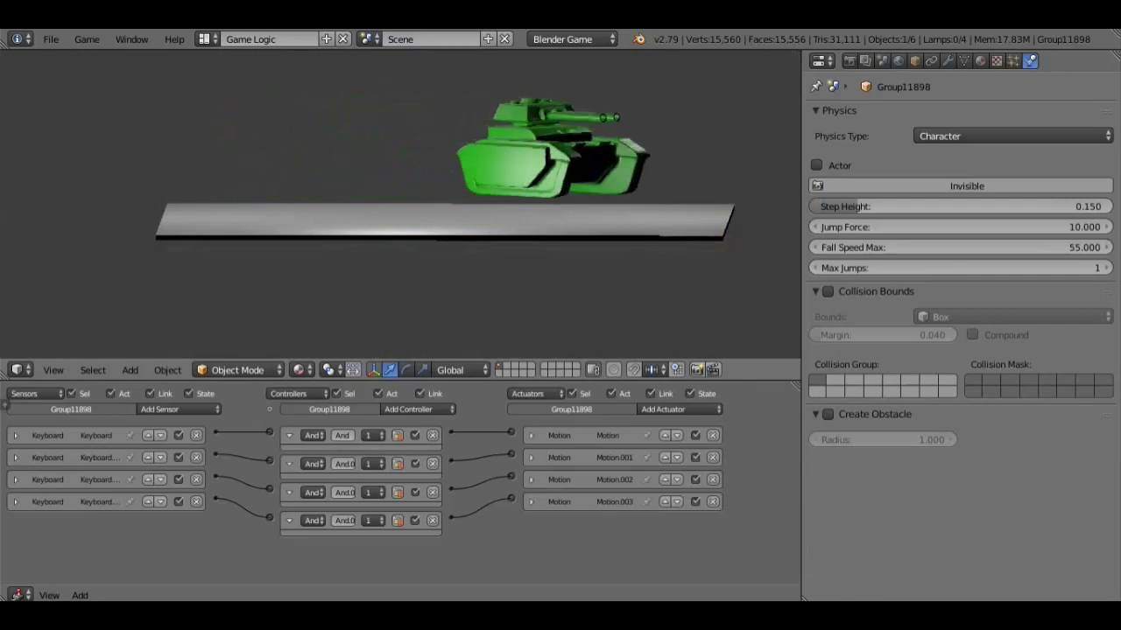
key("Left")
key("Up")
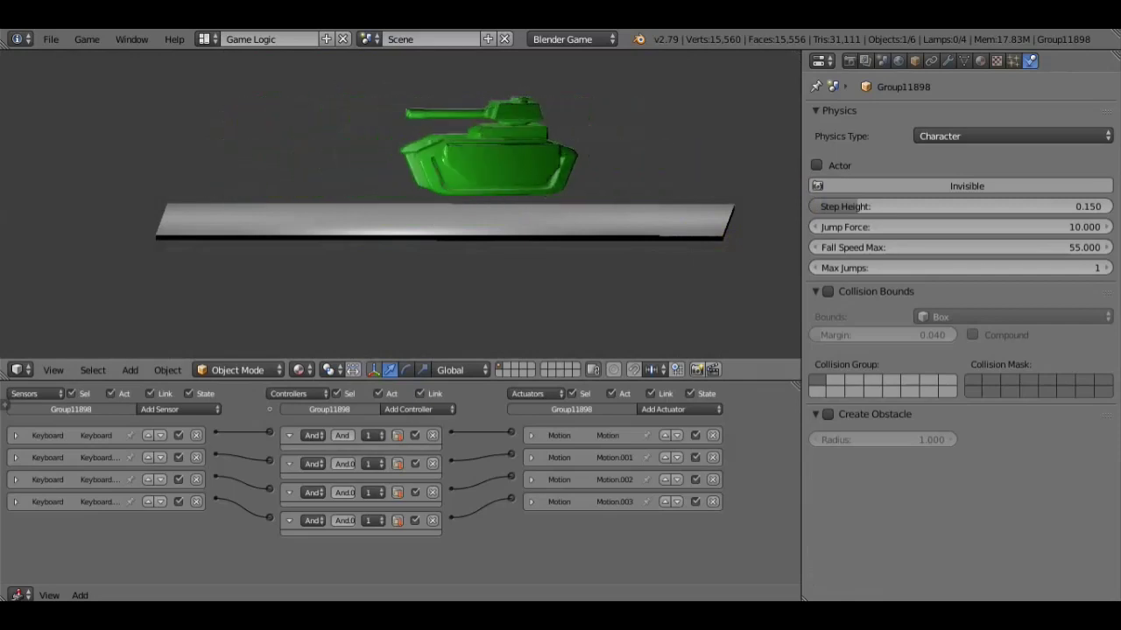
key("Escape")
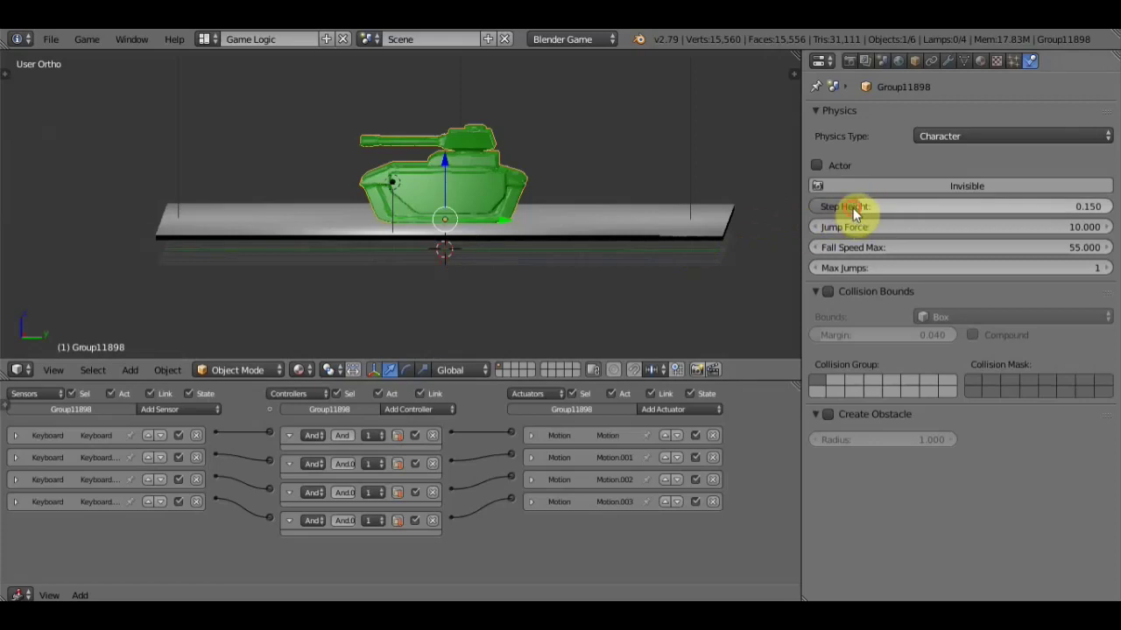
Lower the tank's Step Height from 0.150 to 0.010, test-running the game after each change
left_click_drag(853, 207, 816, 207)
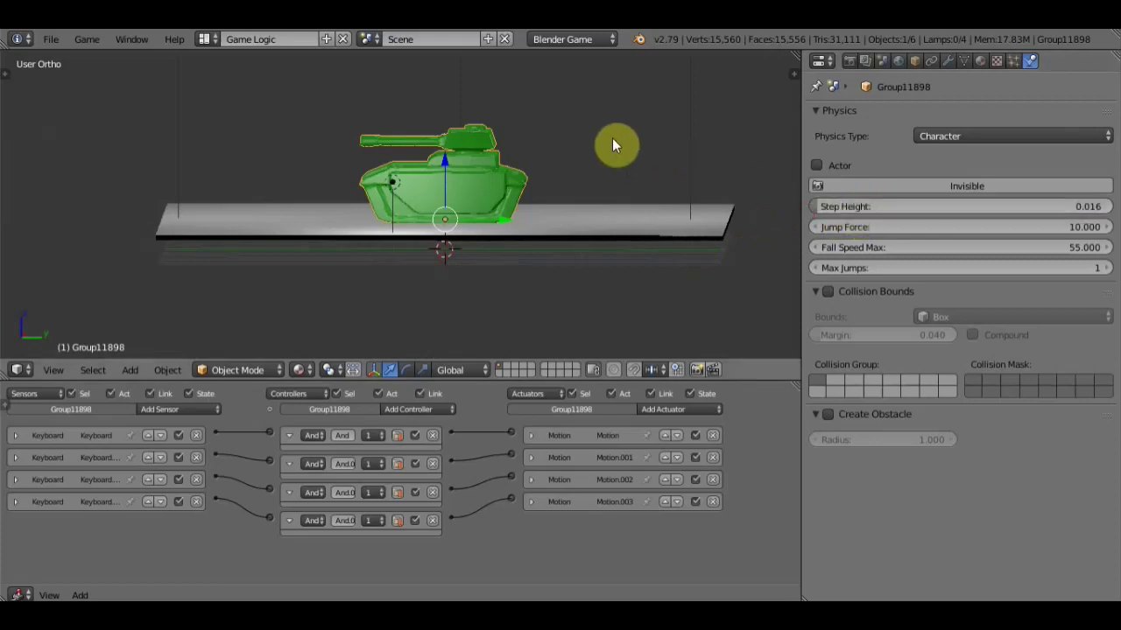
key("p")
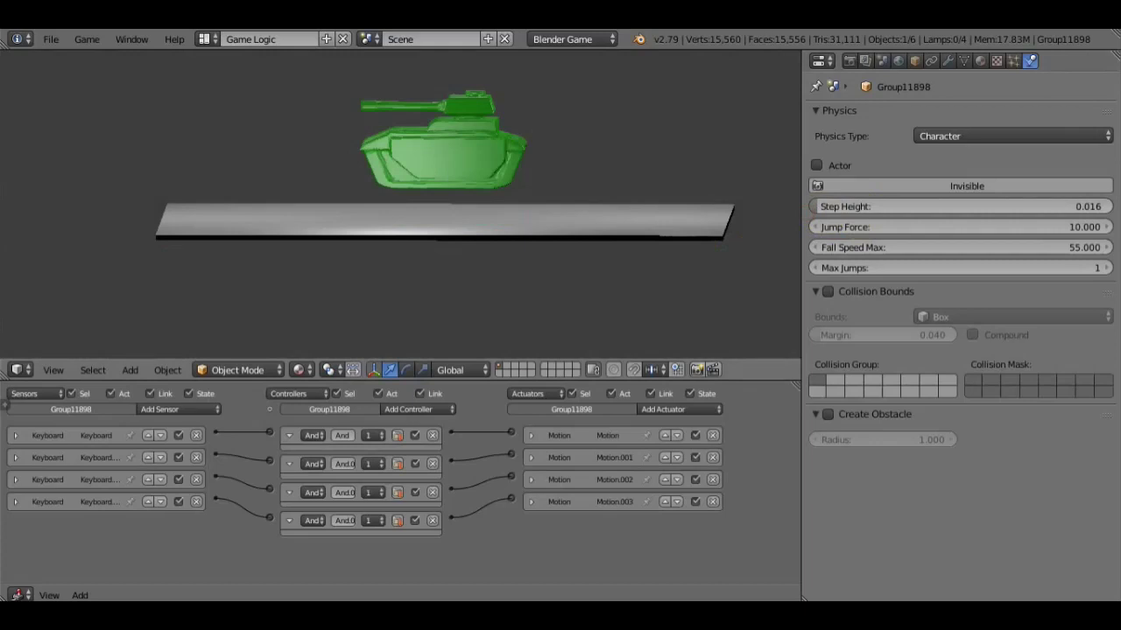
key("Escape")
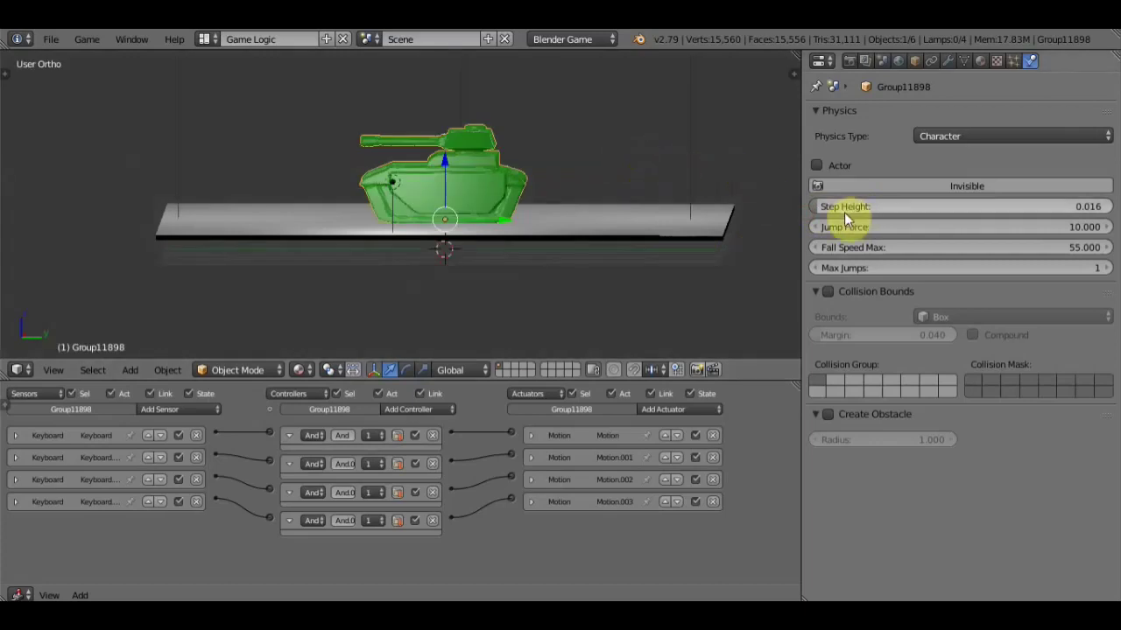
left_click_drag(816, 206, 810, 205)
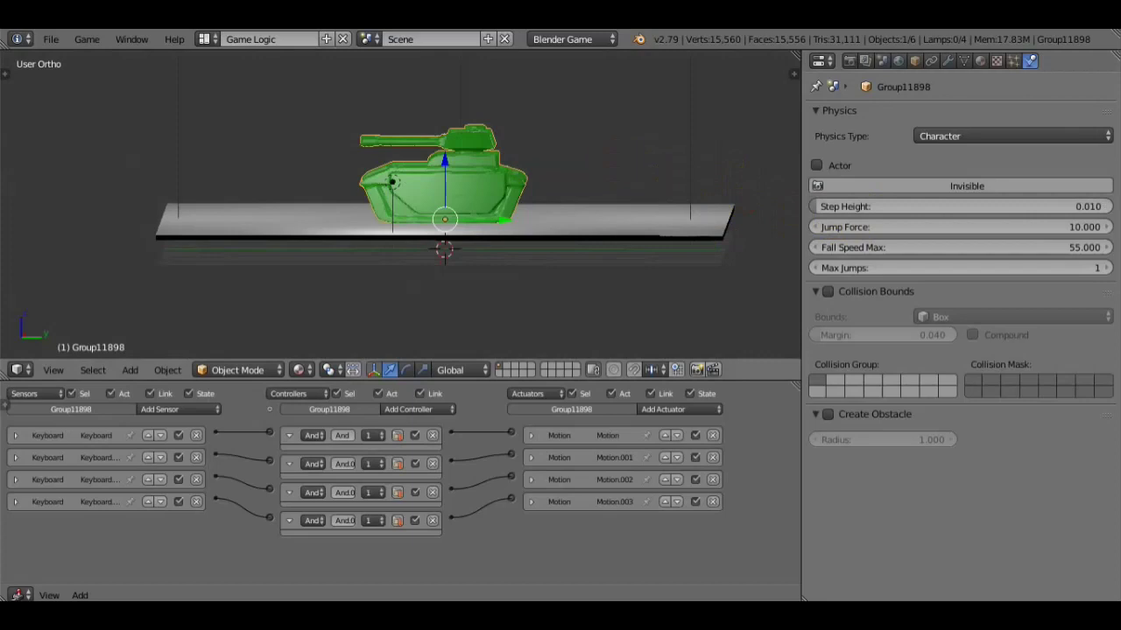
key("p")
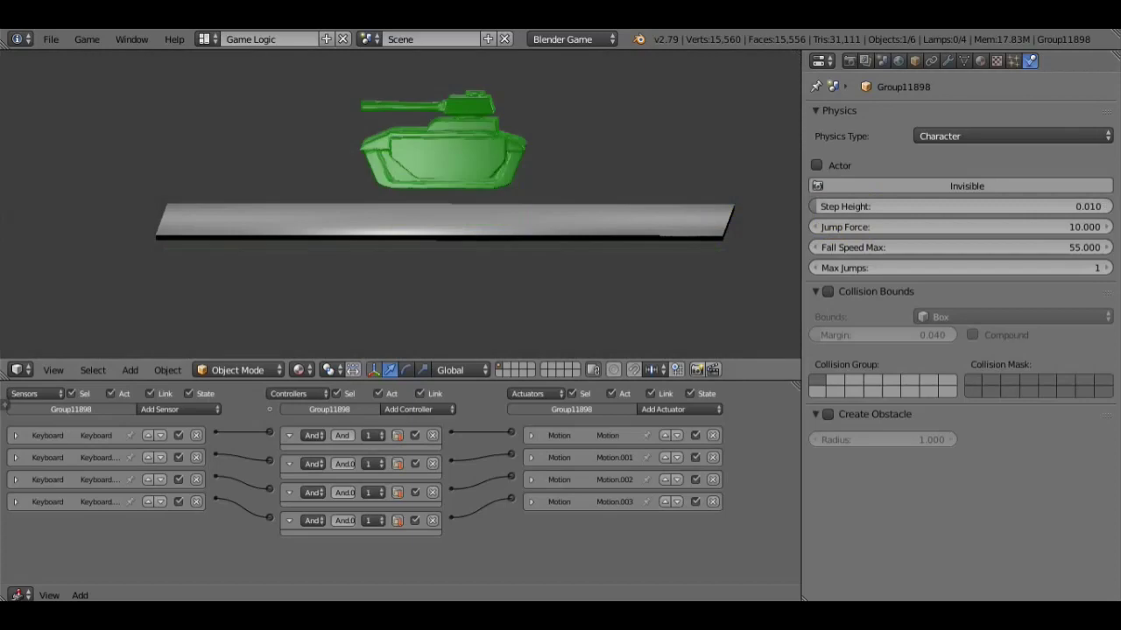
key("Escape")
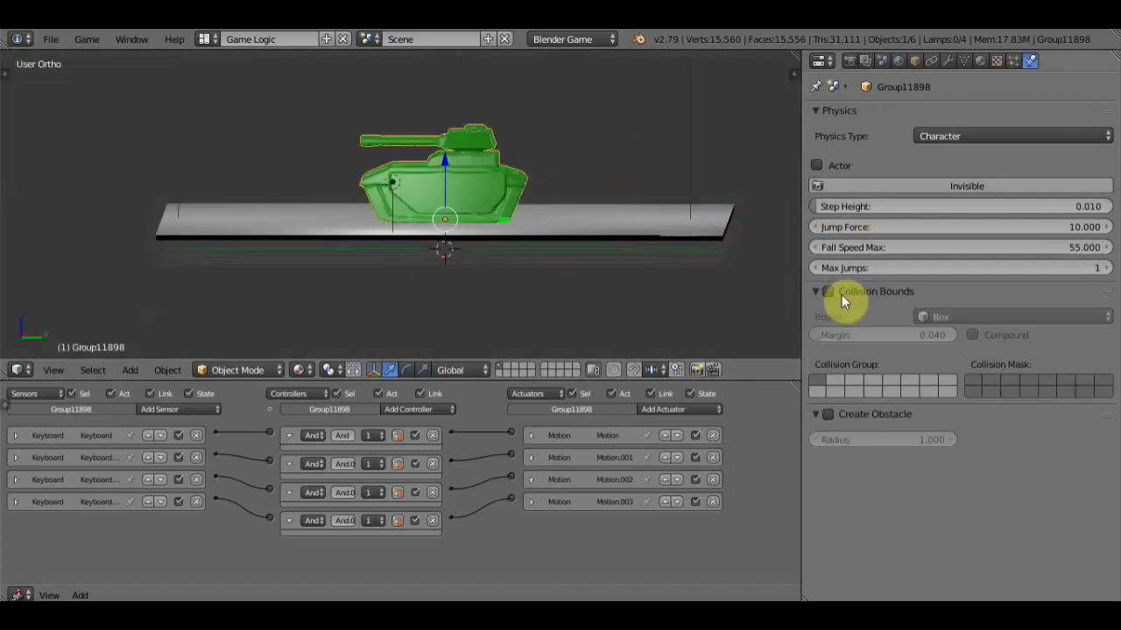
Enable Collision Bounds for the tank, checking it with a quick game run
left_click(827, 292)
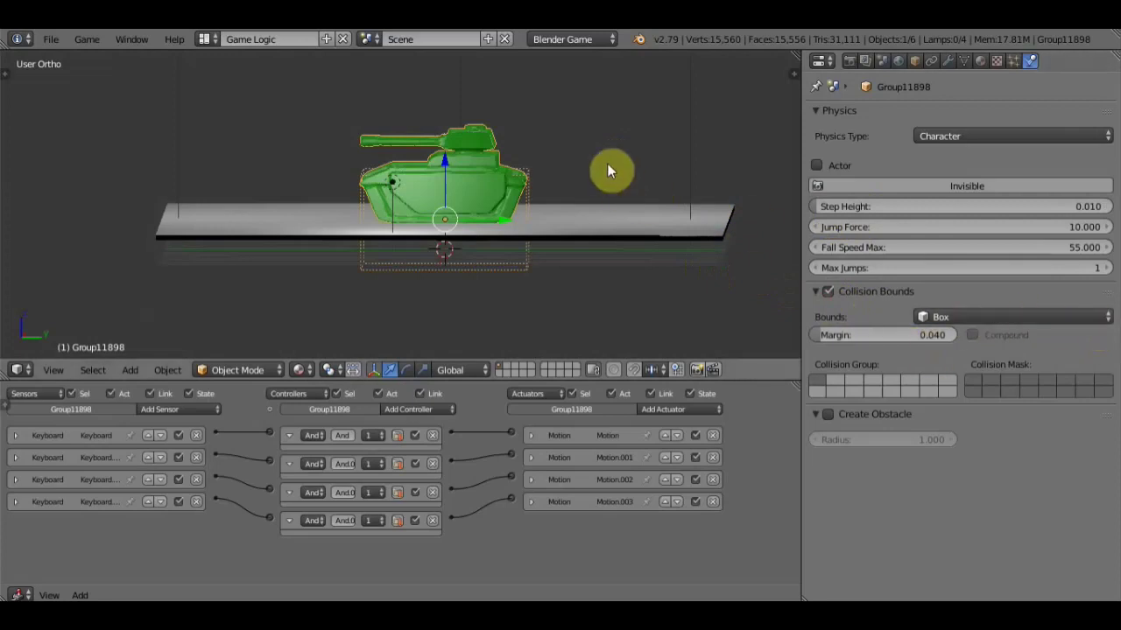
key("p")
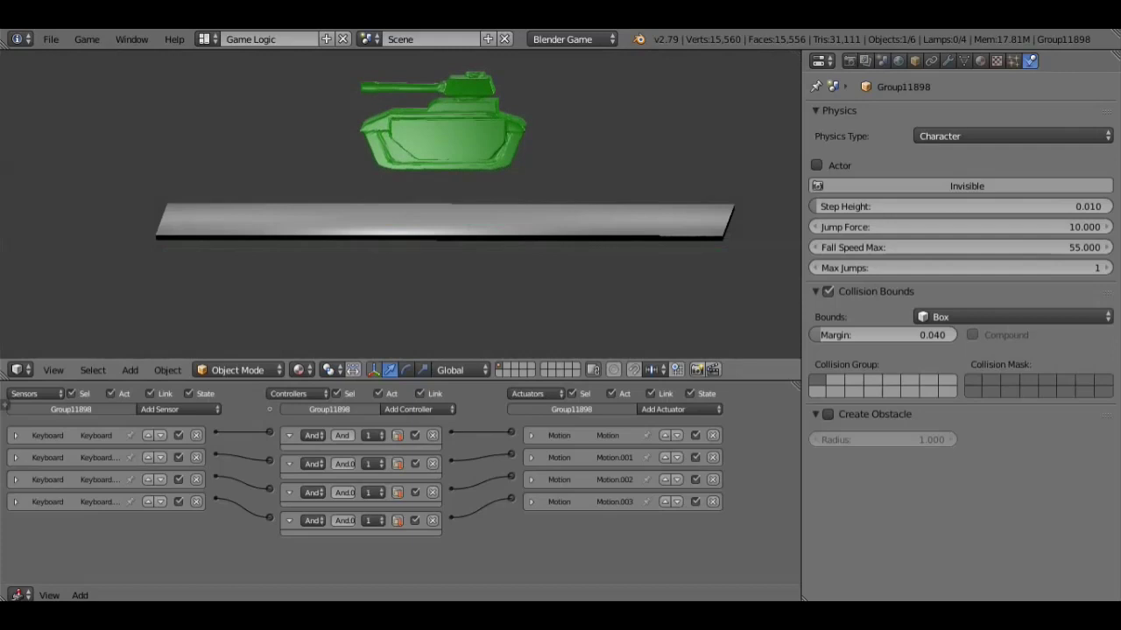
key("Escape")
left_click(824, 293)
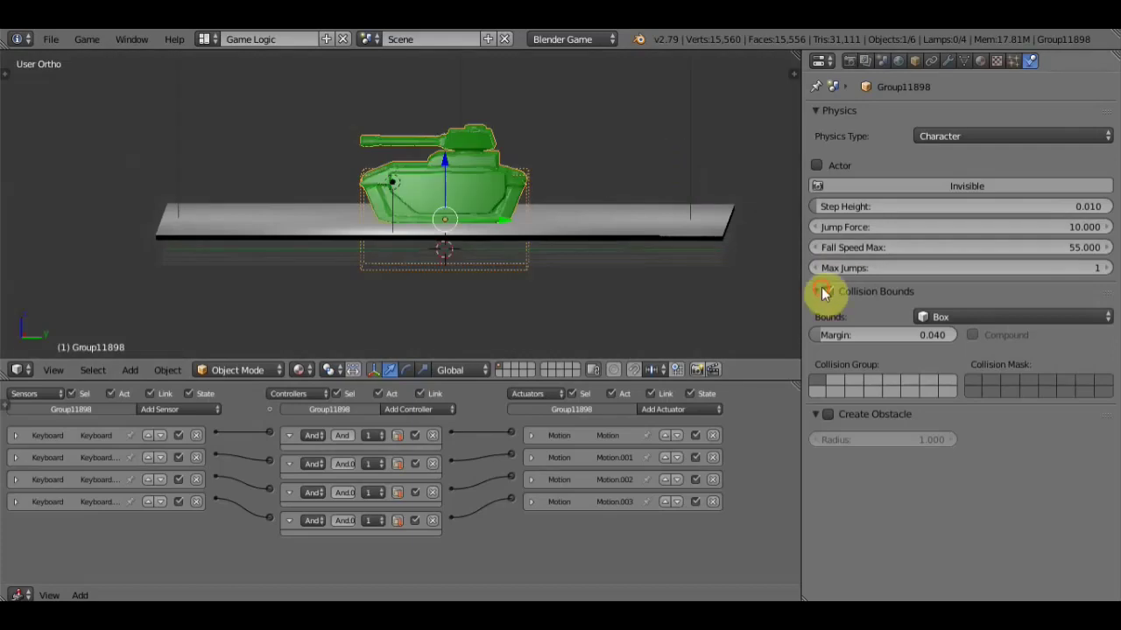
left_click(825, 294)
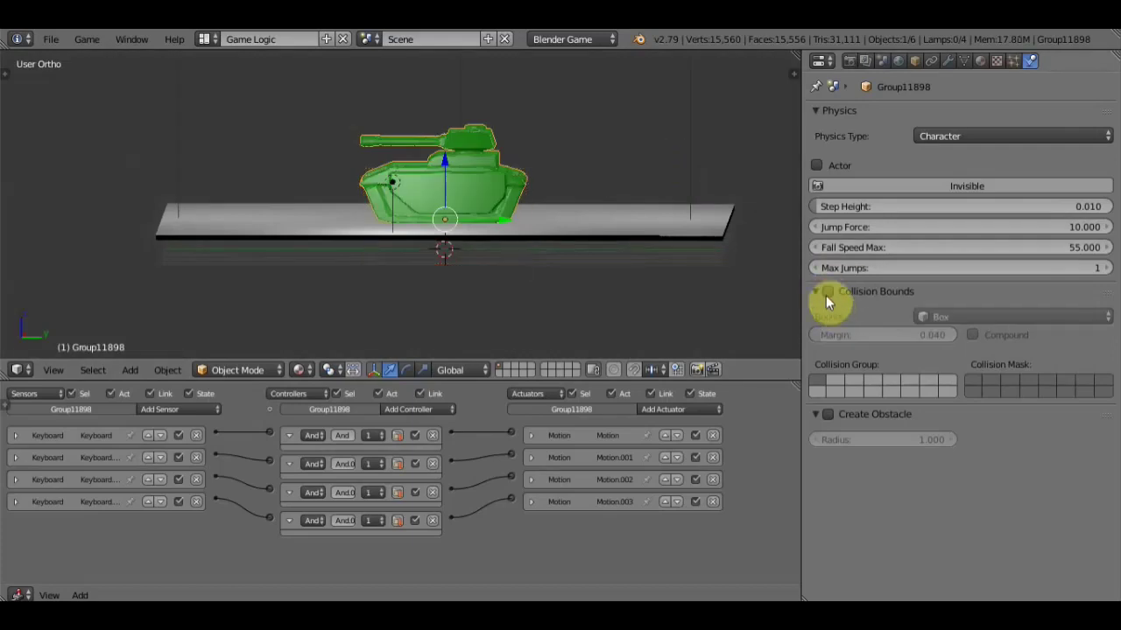
left_click(825, 295)
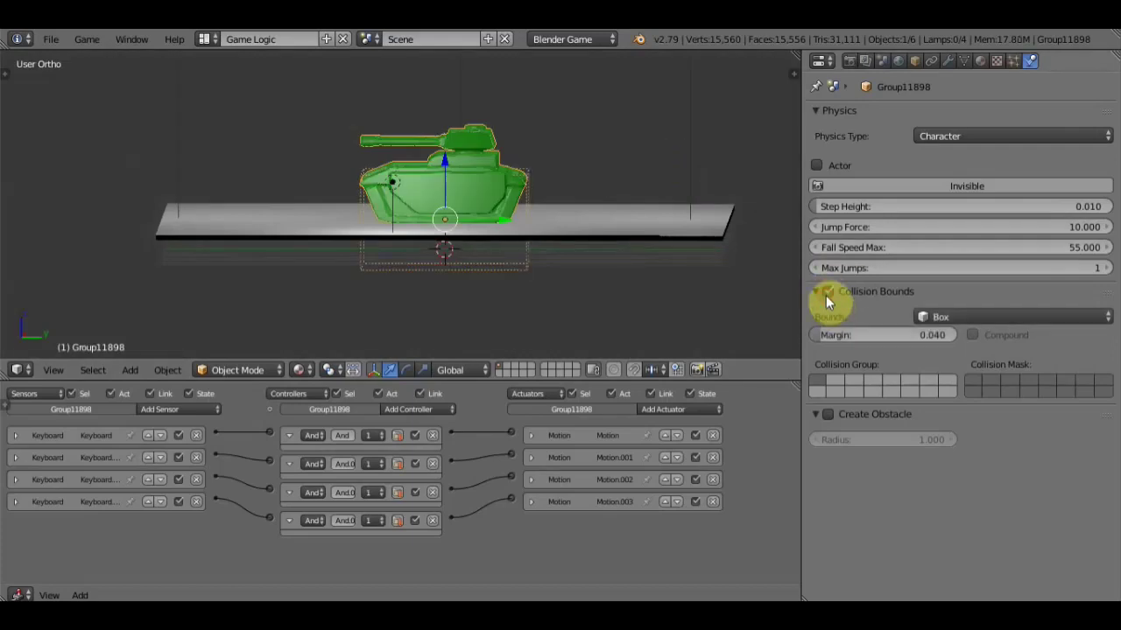
Enable Create Obstacle, set Margin to 0.000, and test-drive and turn the tank in game
left_click(827, 415)
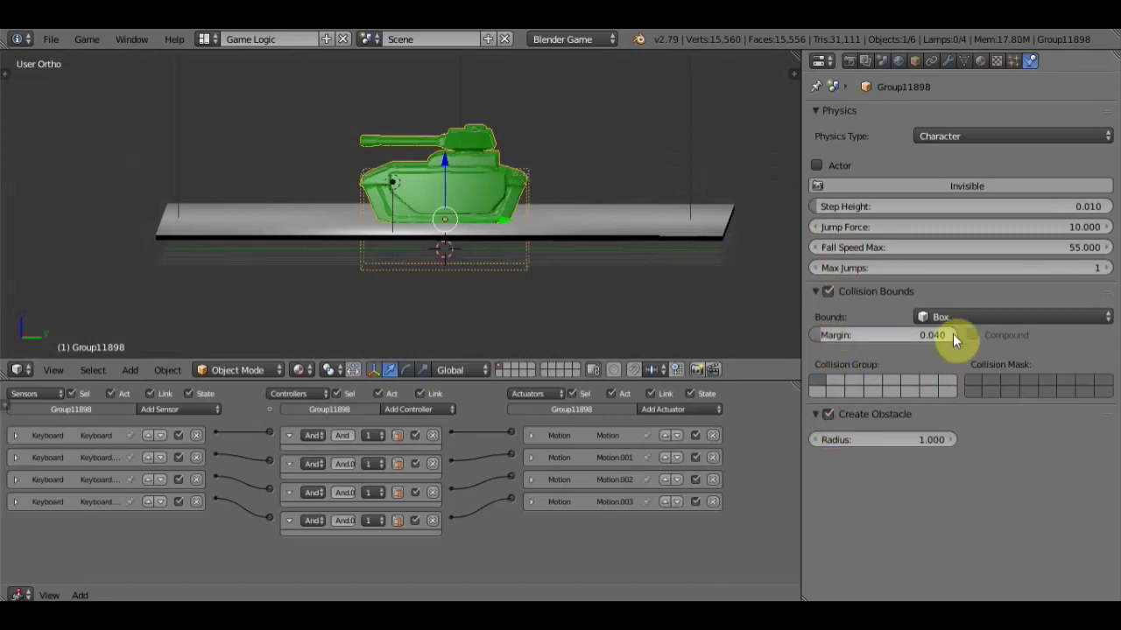
mouse_move(952, 334)
left_mouse_down()
mouse_move(815, 338)
mouse_move(752, 261)
left_mouse_up()
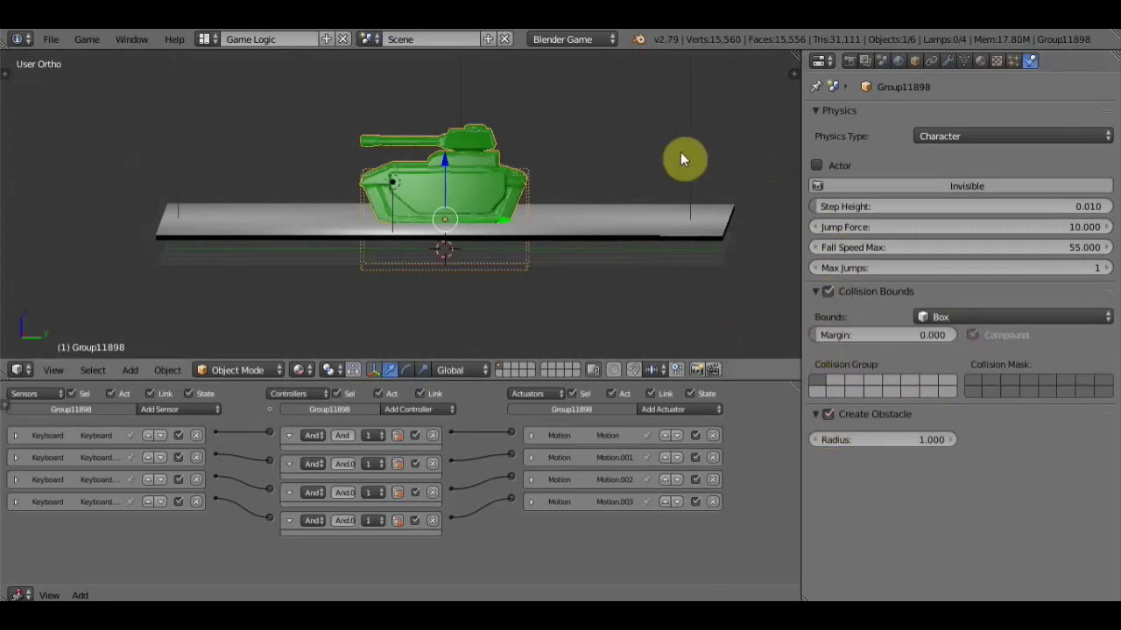
key("p")
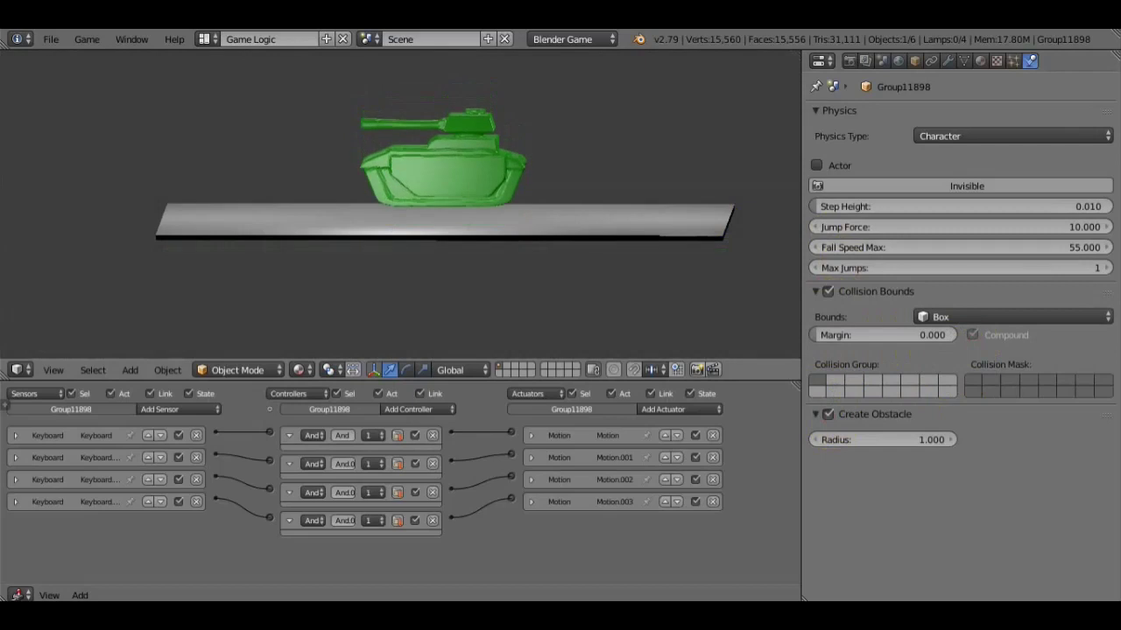
key("Right")
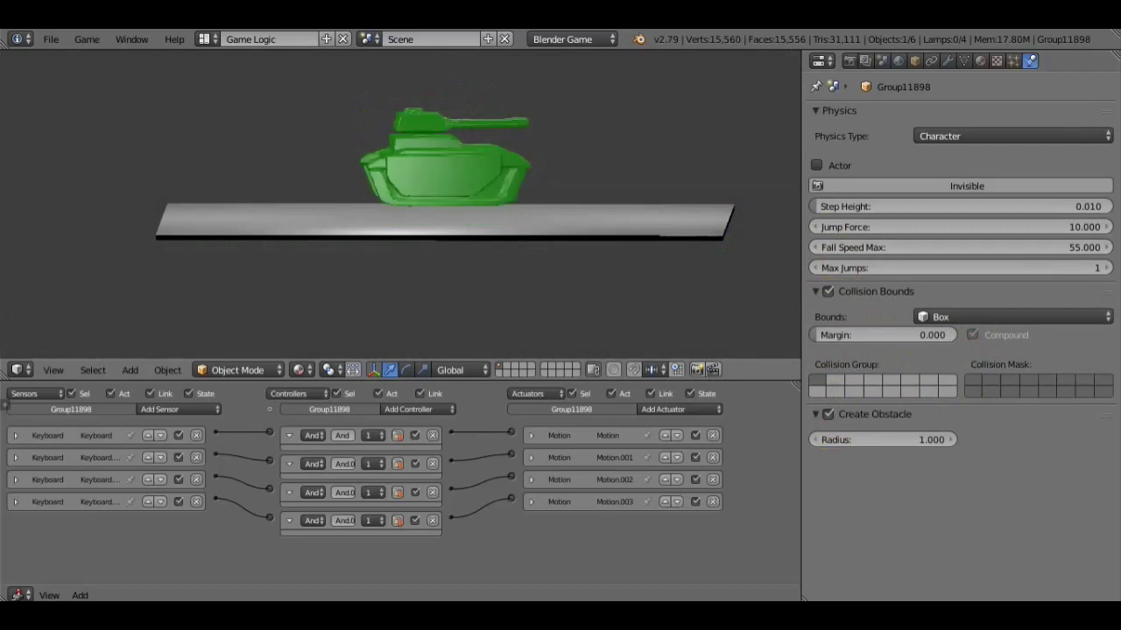
key("Down")
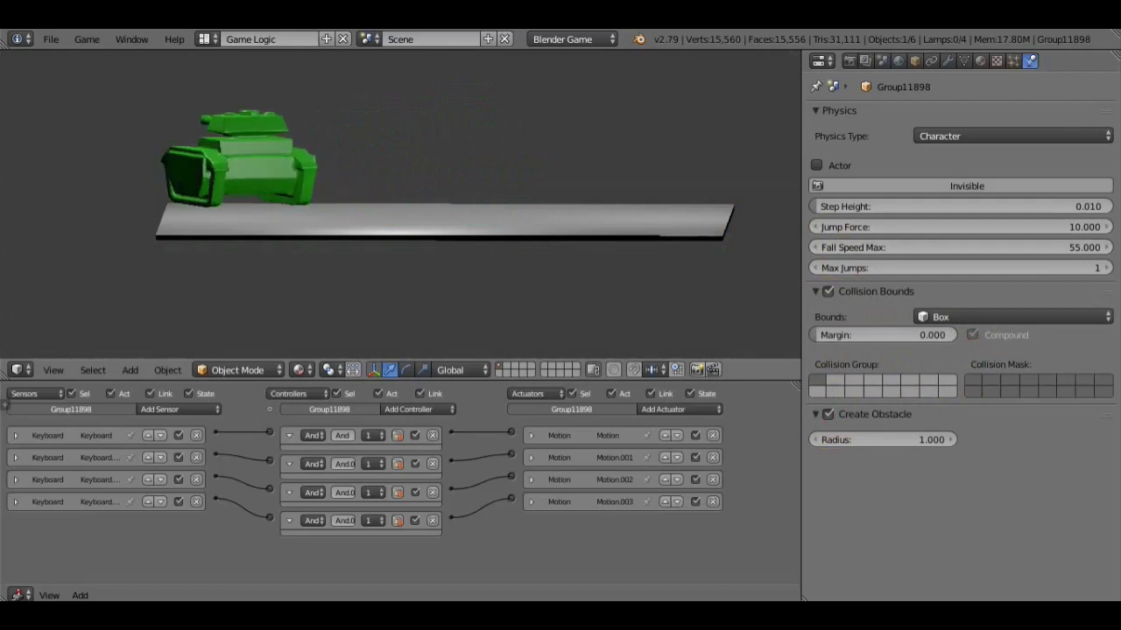
key("Up")
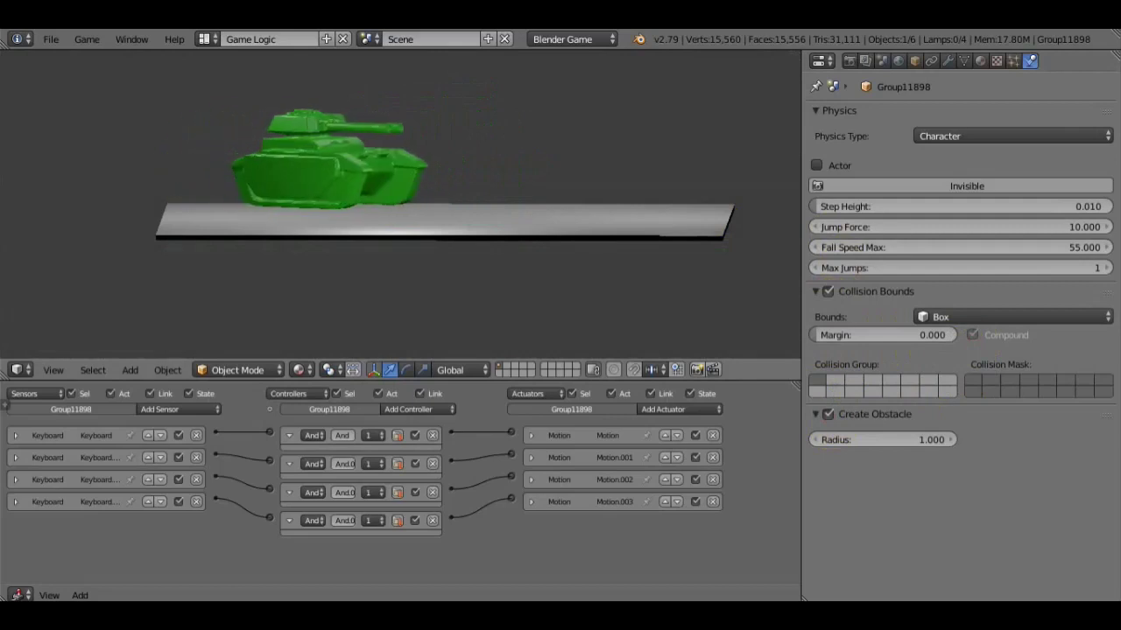
key("Up")
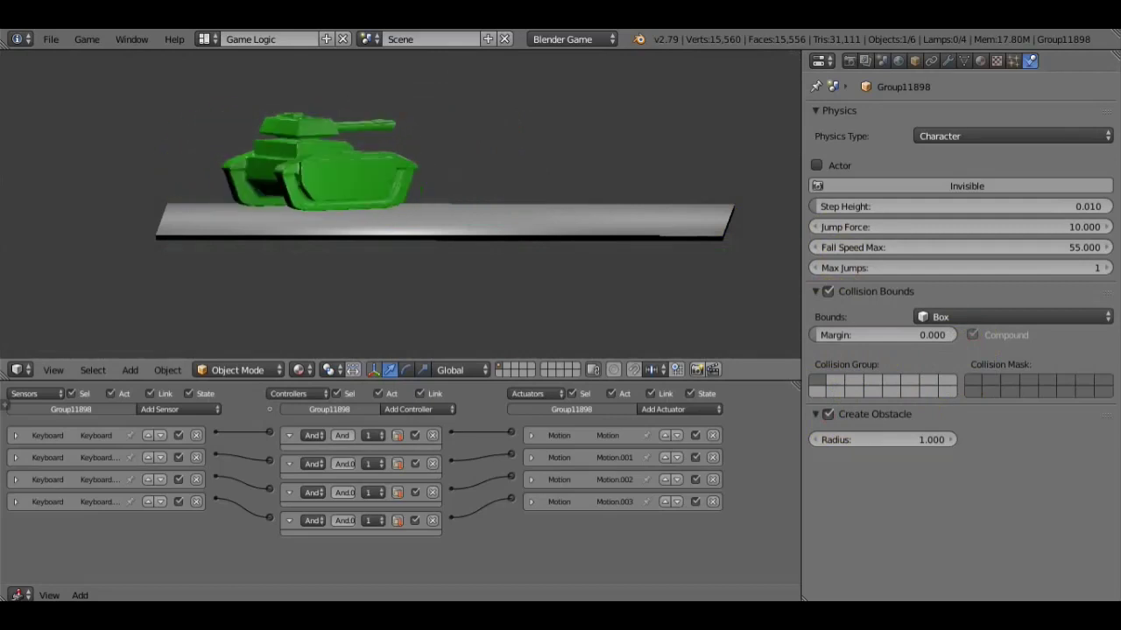
key("Escape")
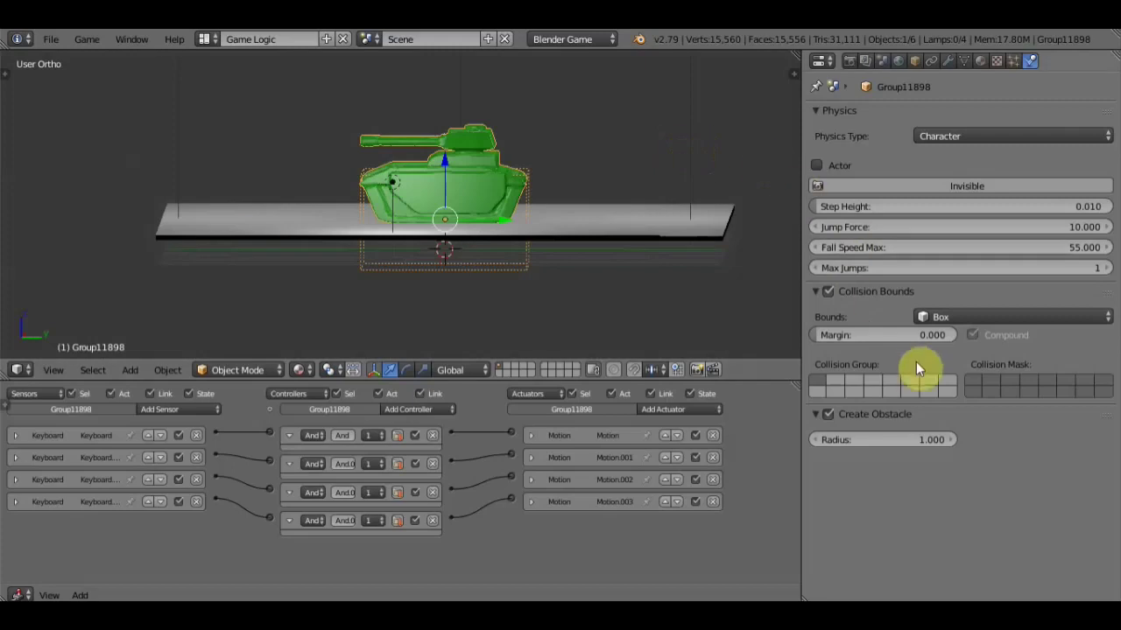
Turn Collision Bounds off and raise the Create Obstacle radius, test-running the game after each
left_click(827, 291)
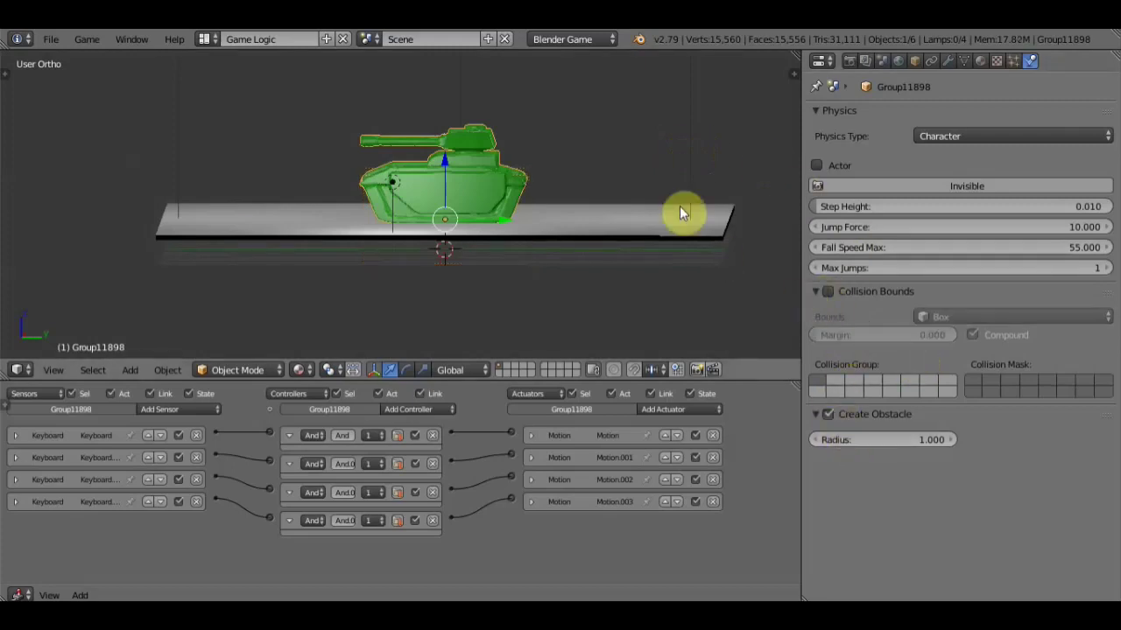
key("p")
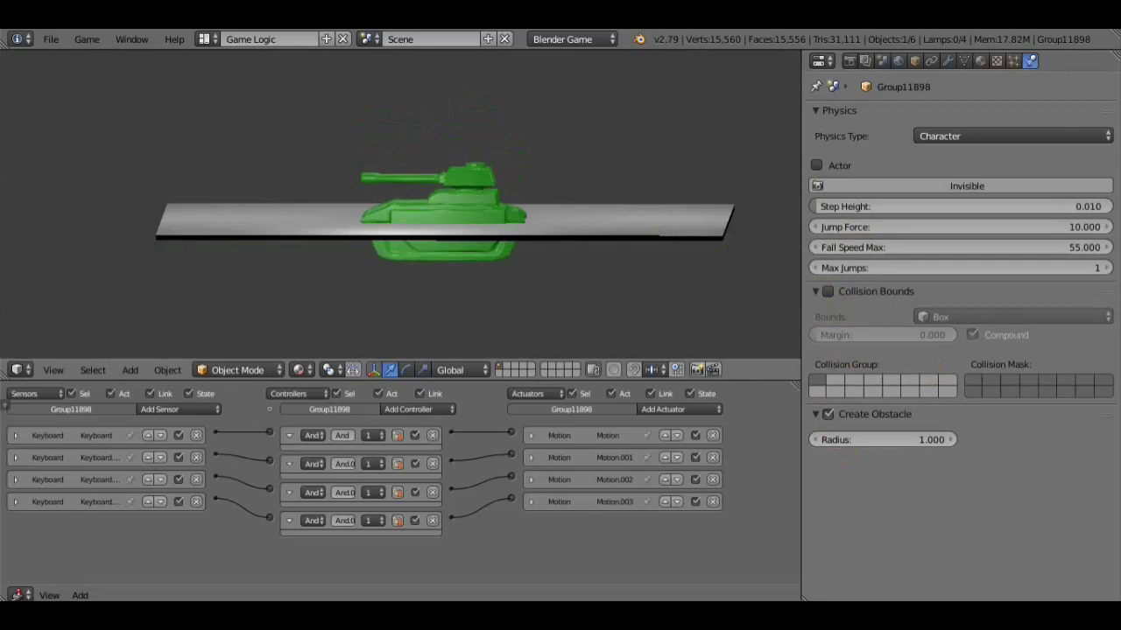
key("Escape")
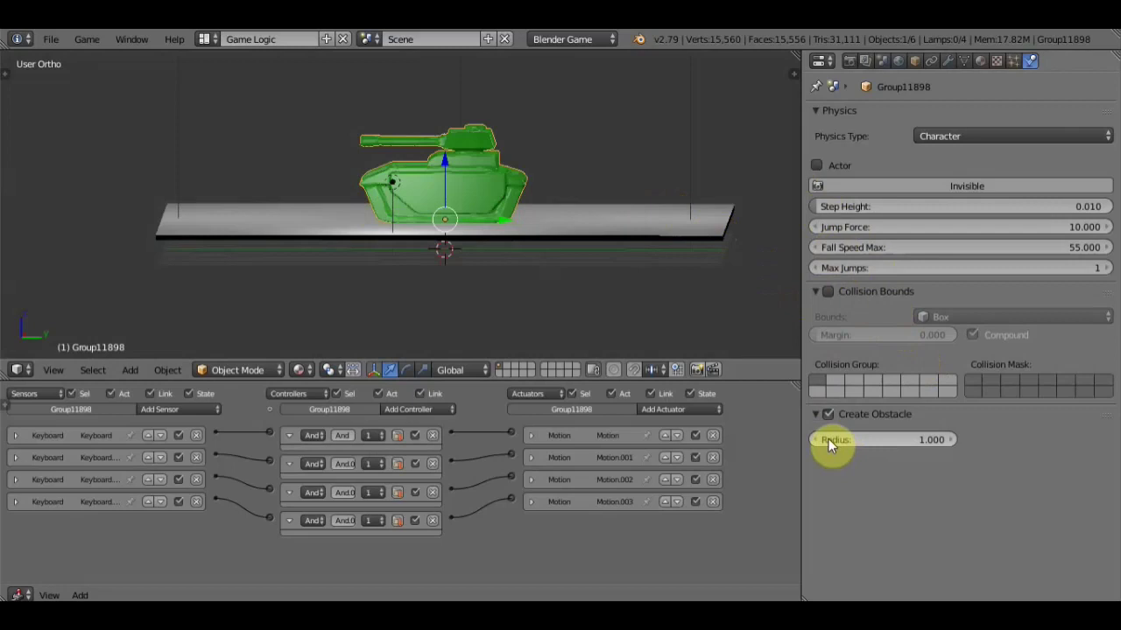
left_click_drag(829, 439, 857, 439)
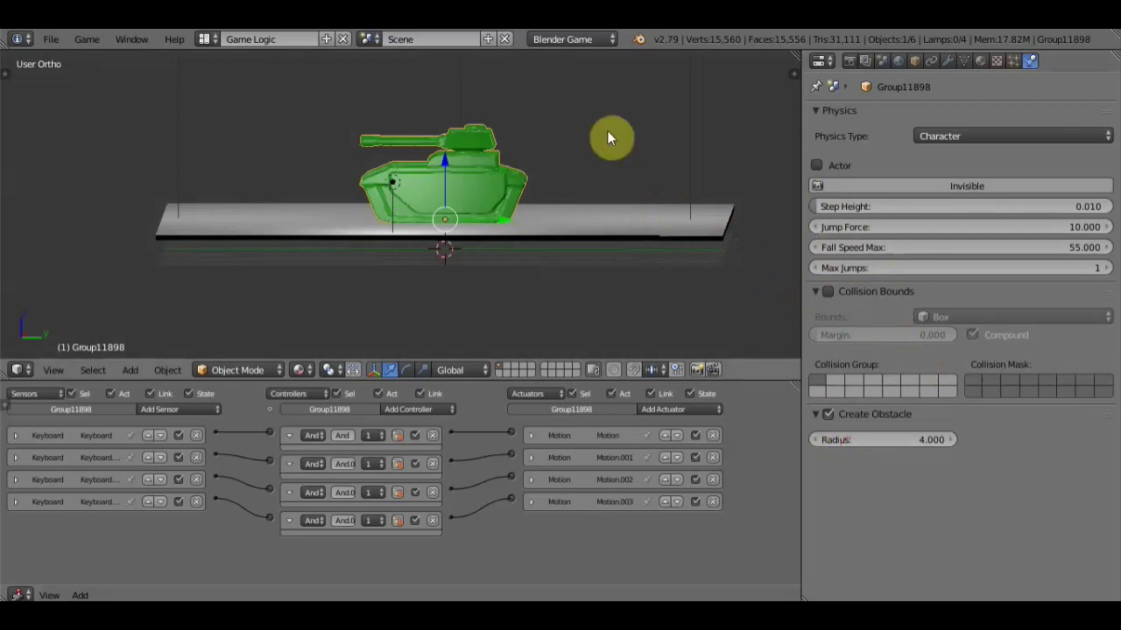
key("p")
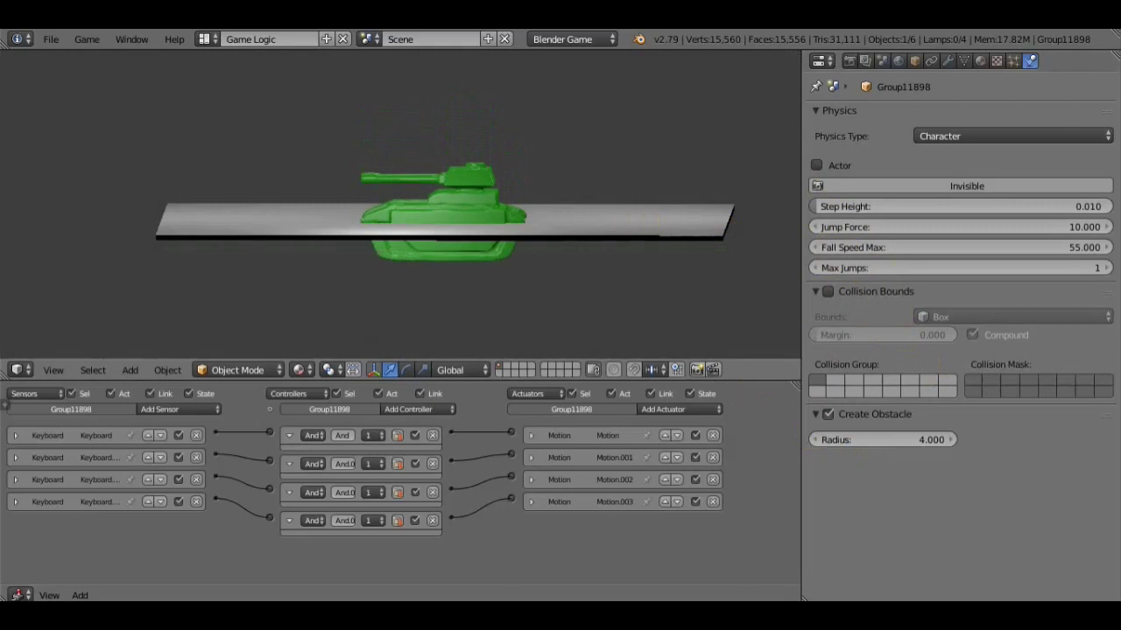
key("Escape")
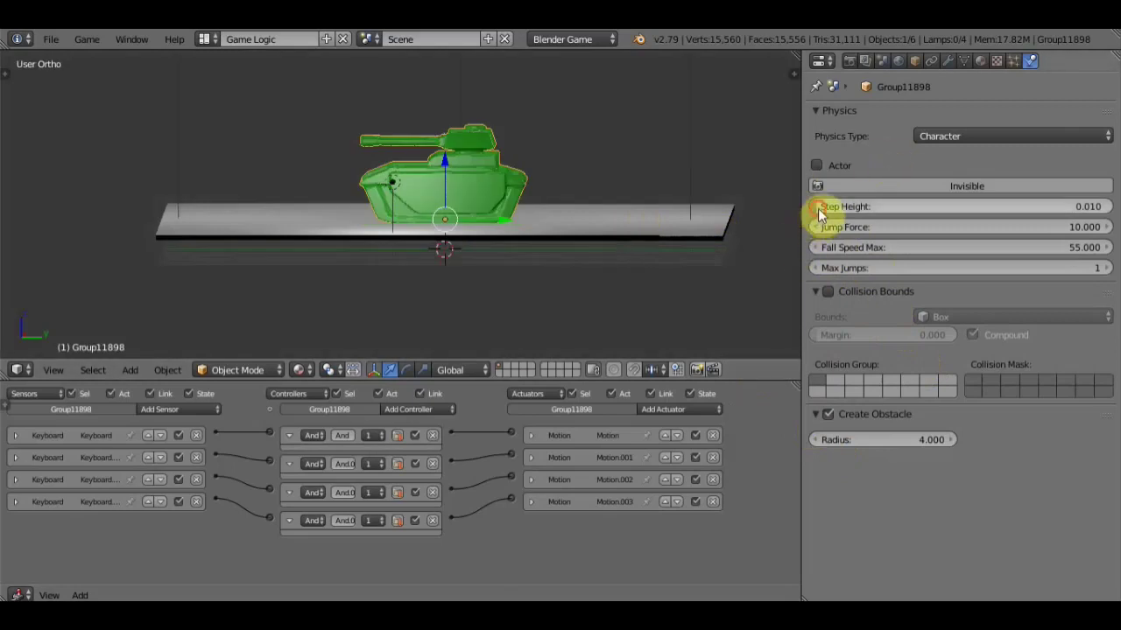
Raise the tank's Step Height to 0.087 and test it in a game run
left_click_drag(824, 206, 867, 207)
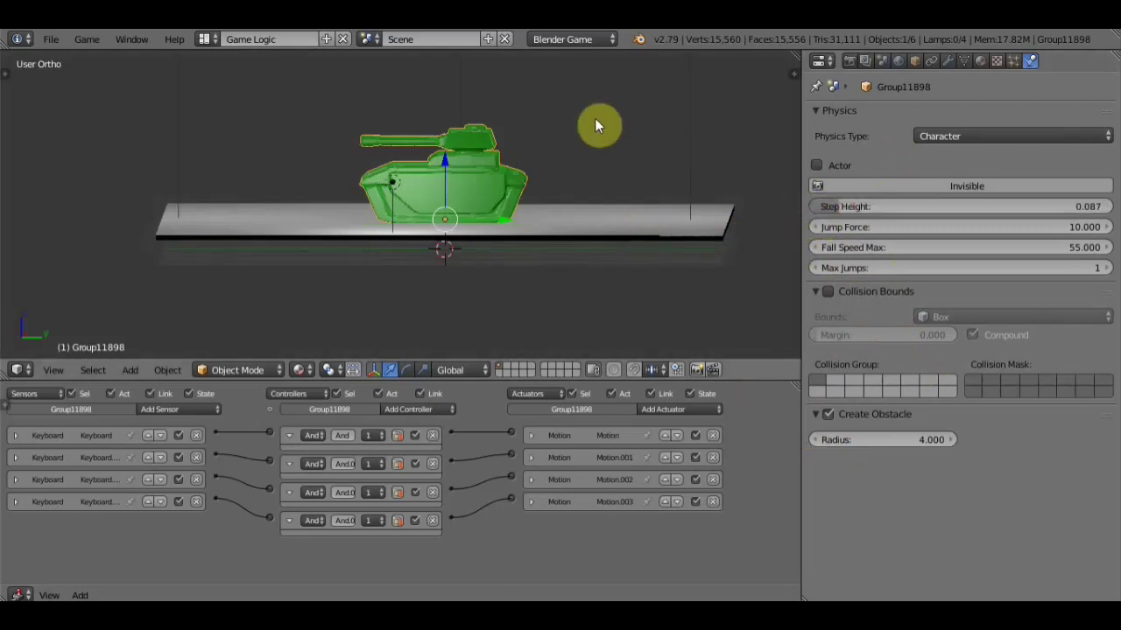
key("p")
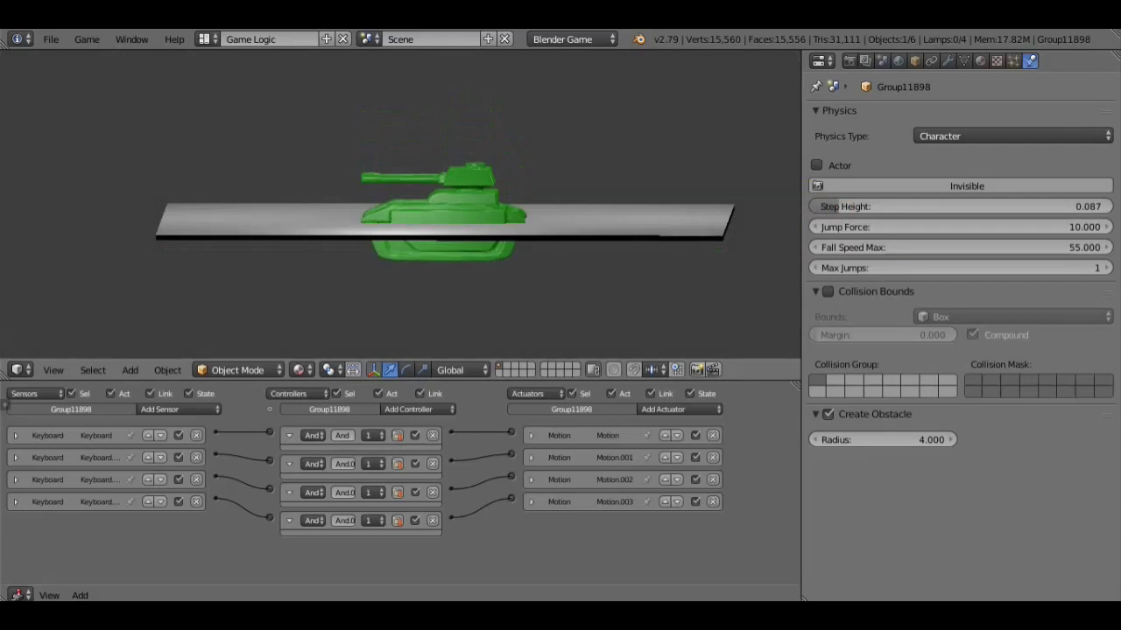
key("Escape")
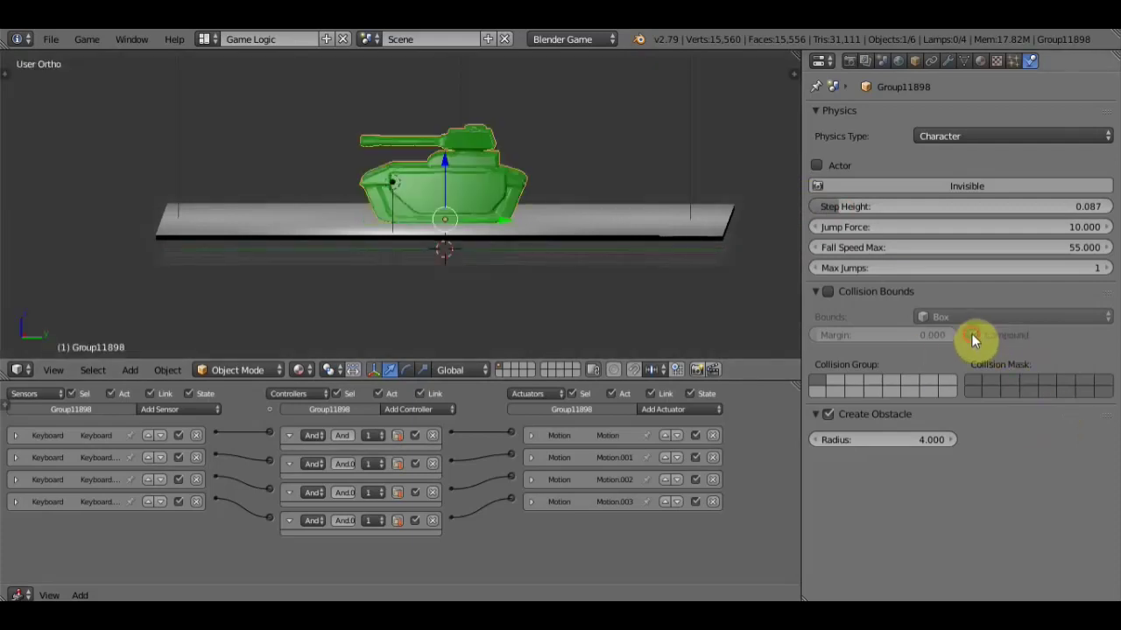
Turn off Compound, set obstacle Radius to 0.000, and test each change in the game
left_click(972, 334)
key("p")
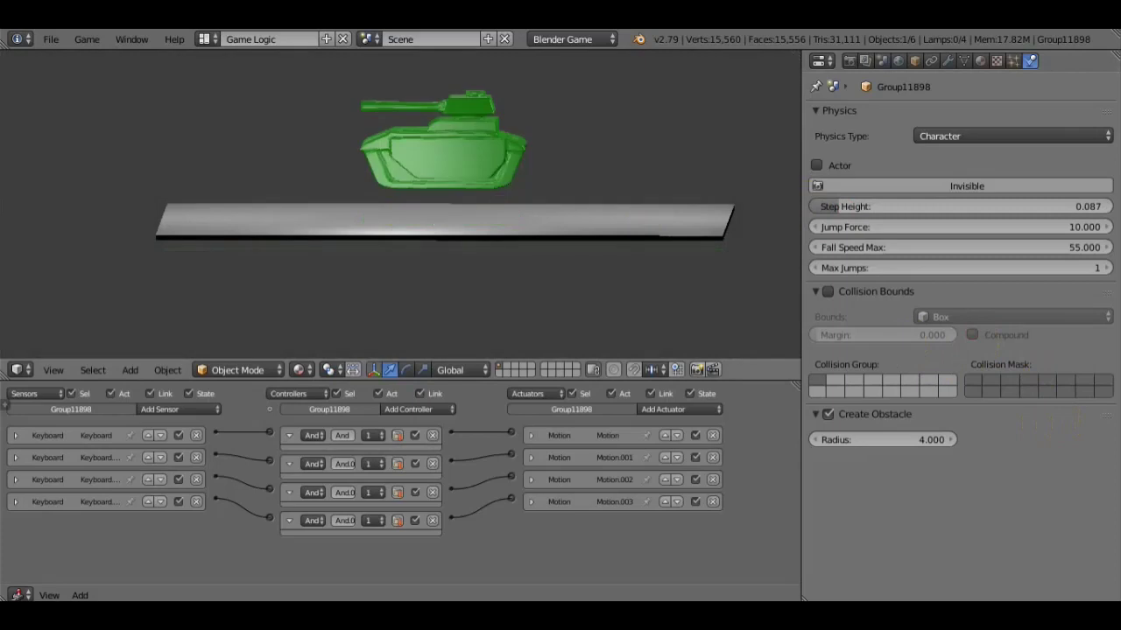
key("Escape")
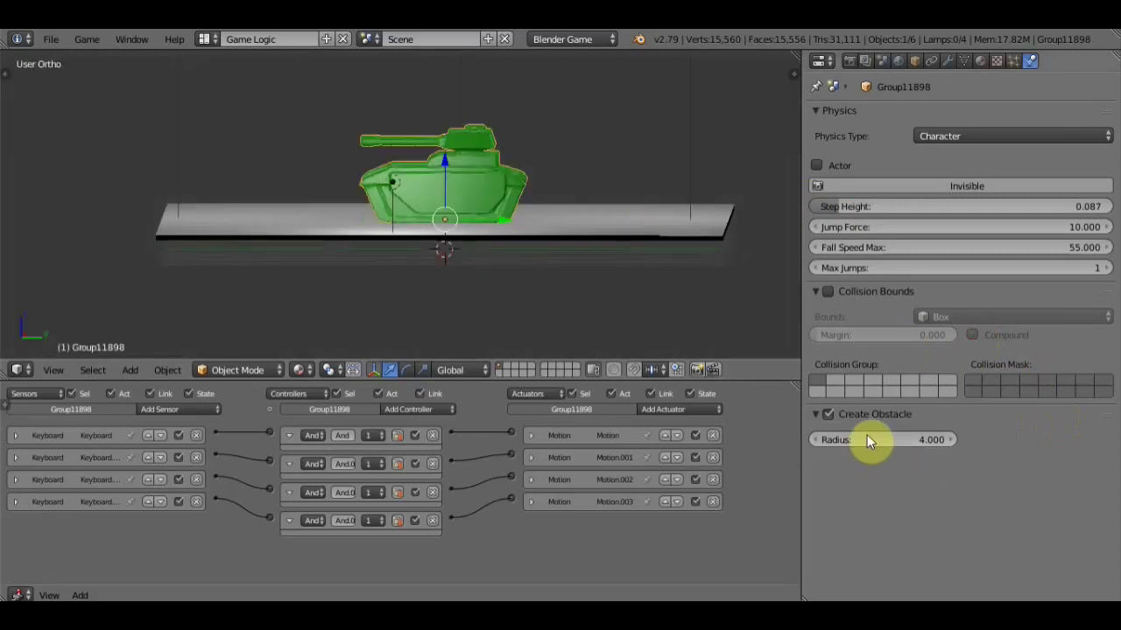
left_click_drag(865, 434, 822, 435)
key("p")
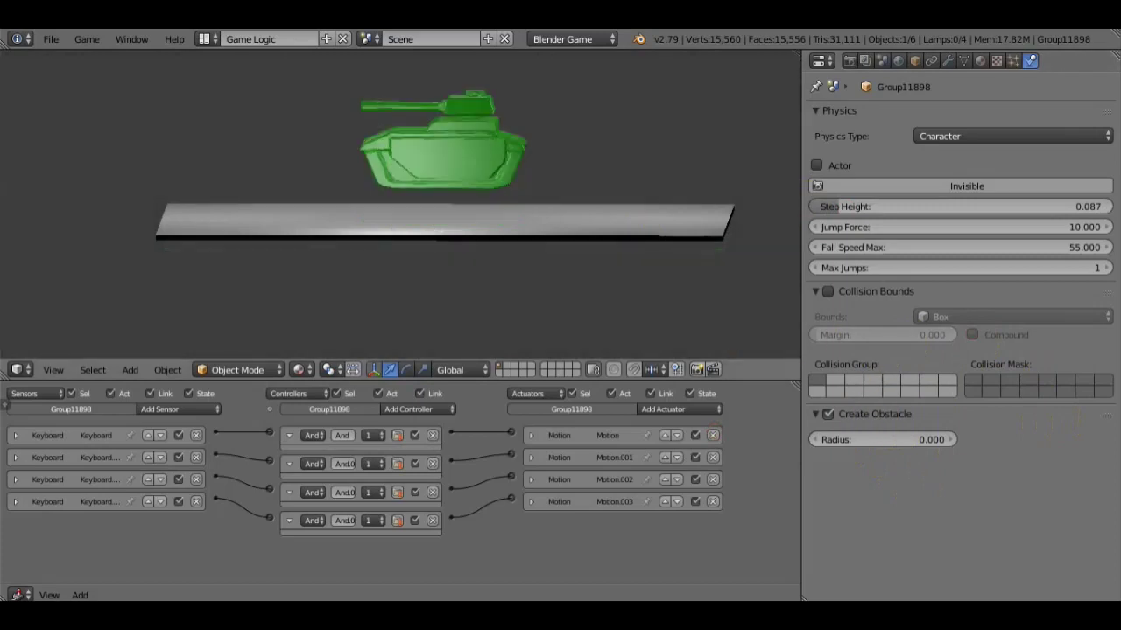
key("Escape")
Return the tank's Step Height to 0.010 and run a quick game test
left_click_drag(839, 207, 817, 206)
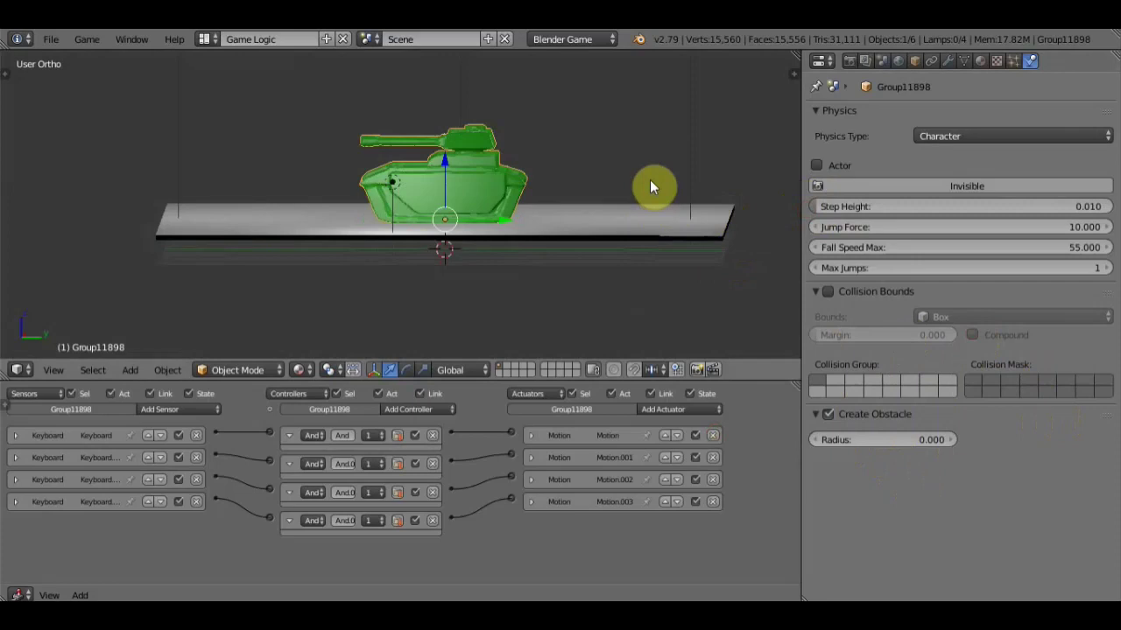
key("p")
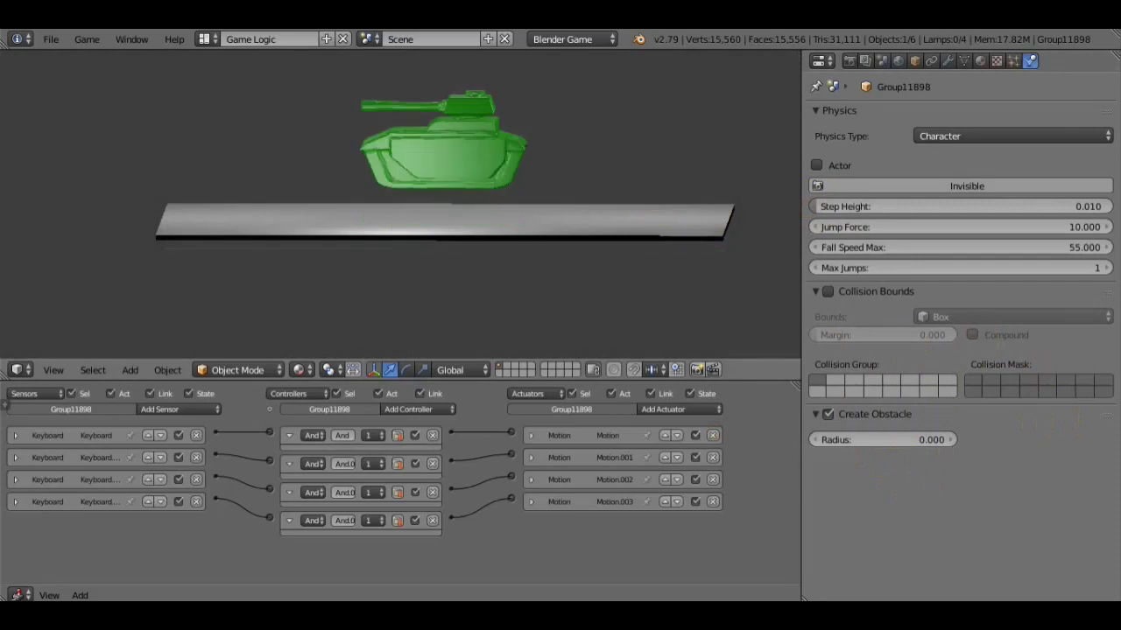
key("Escape")
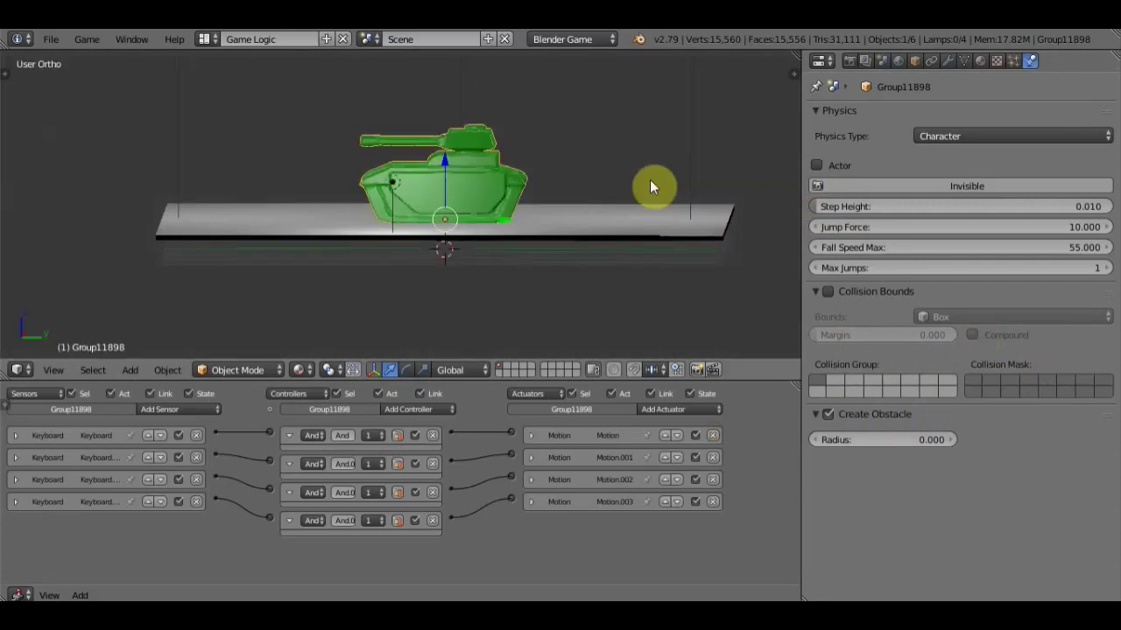
Test-drive the tank with the arrow keys, turning it and driving off the platform's left edge
key("p")
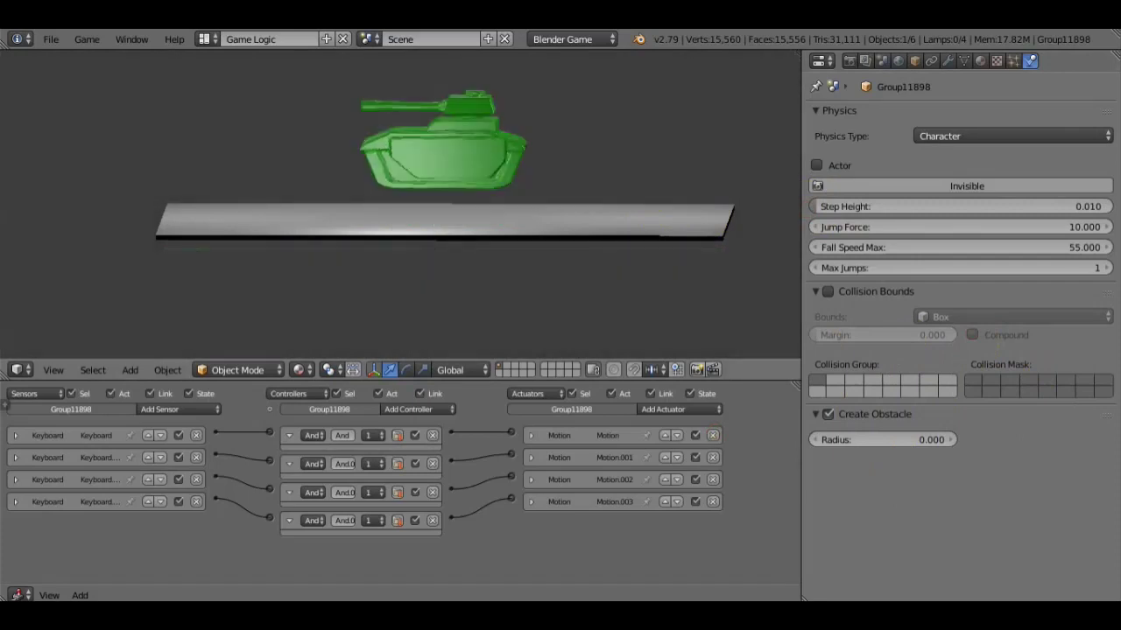
key("Left")
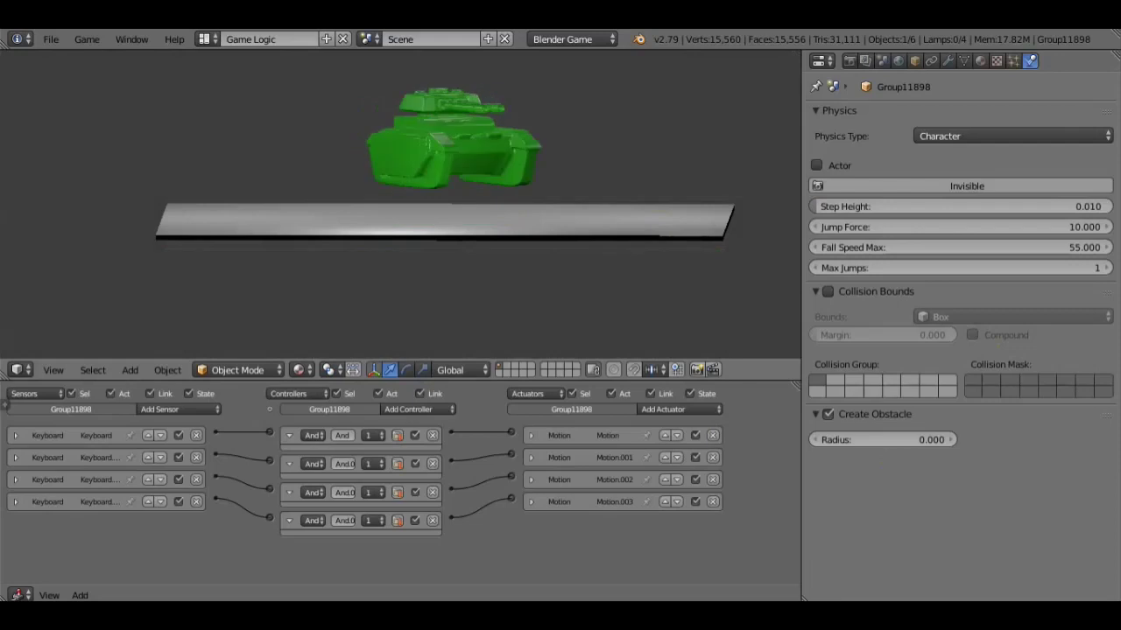
key("Right")
key("Up")
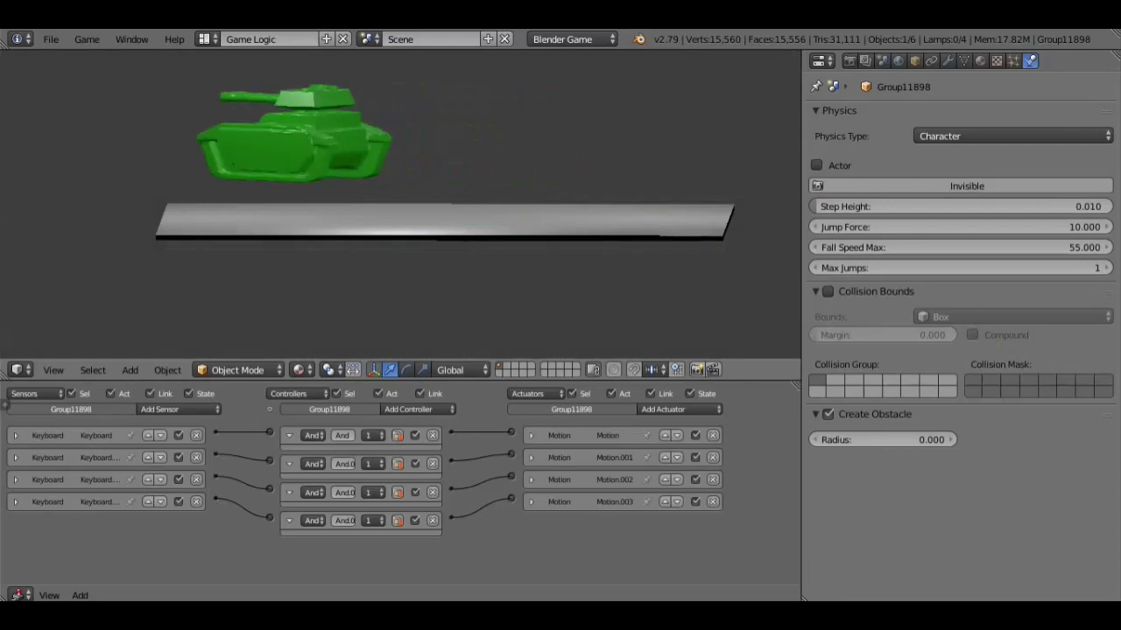
key("Left")
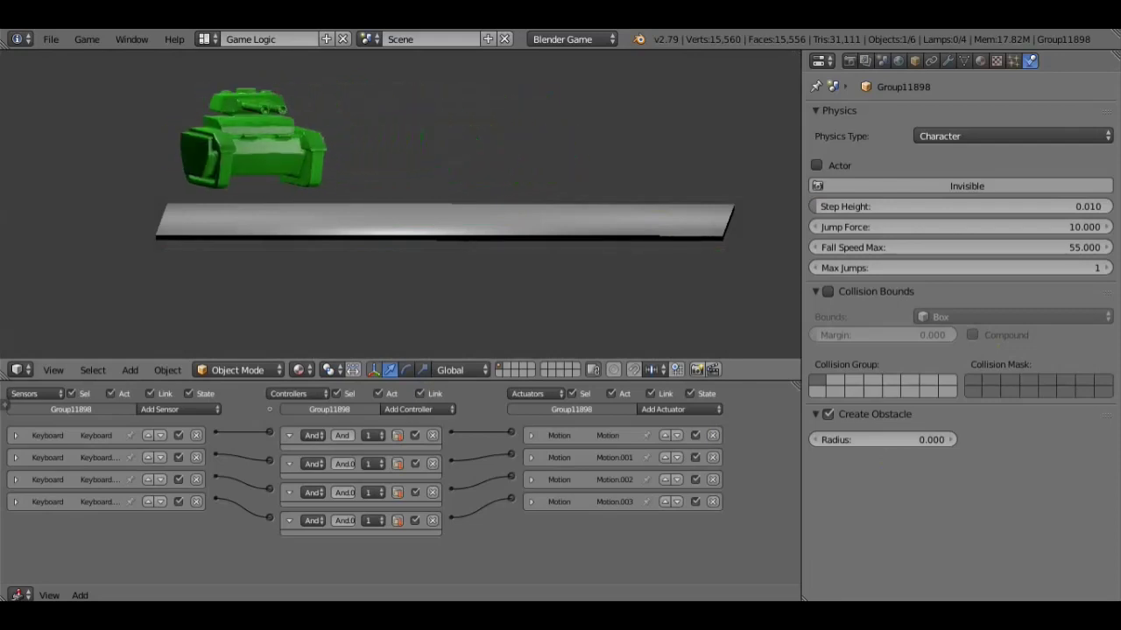
key("Left")
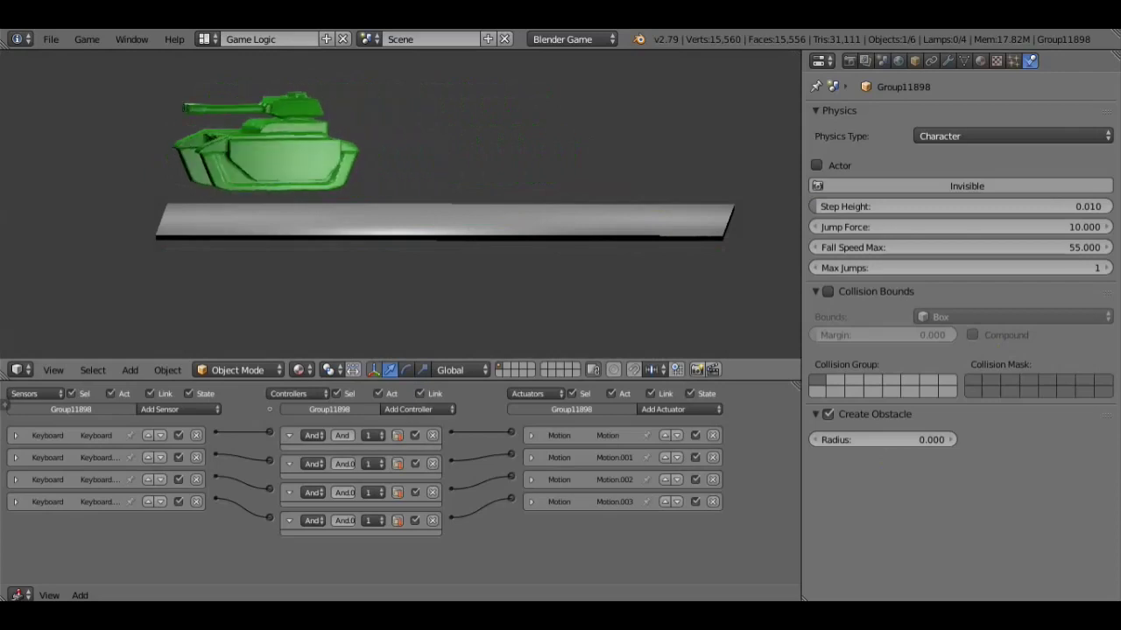
key("Up")
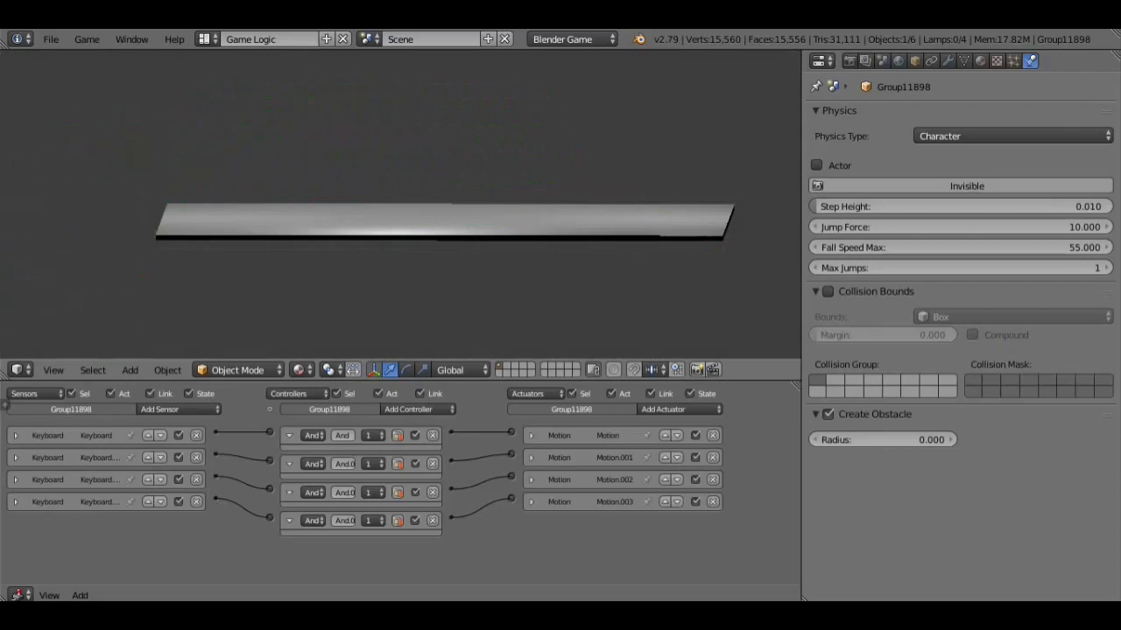
key("Escape")
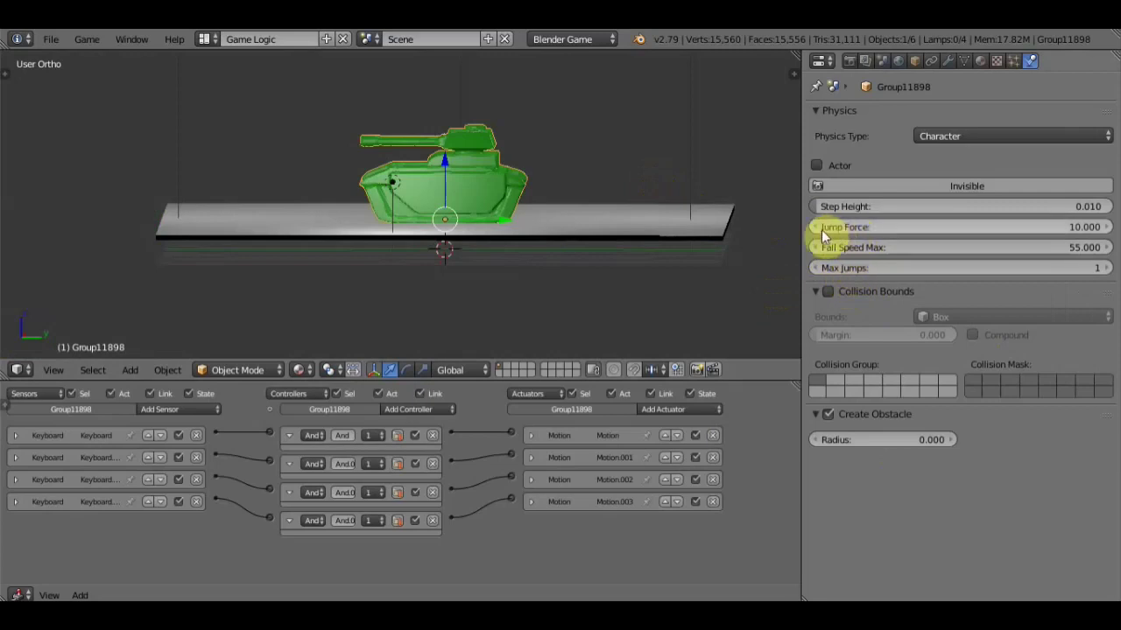
Lower the tank's Jump Force to 5.600 and test-drive it
left_click_drag(875, 227, 749, 227)
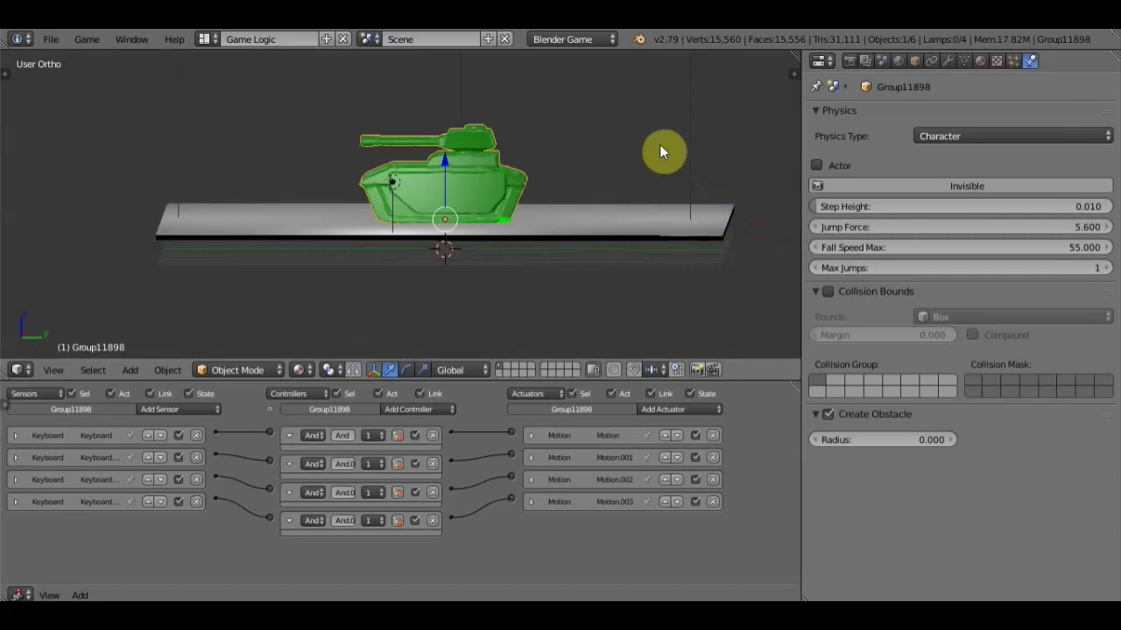
key("p")
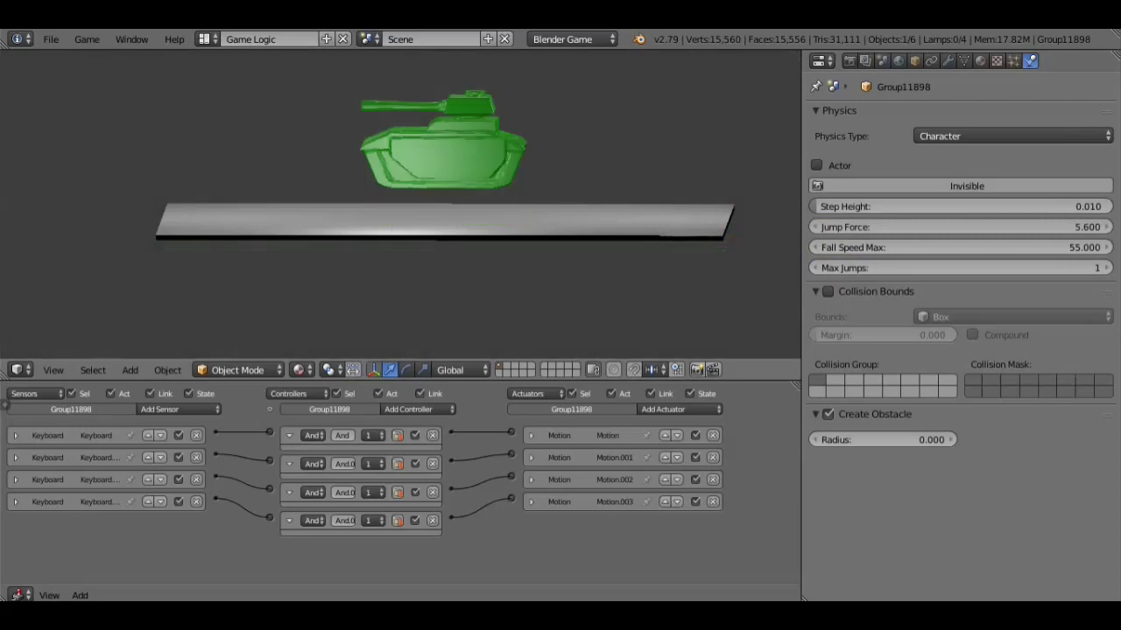
key("Left")
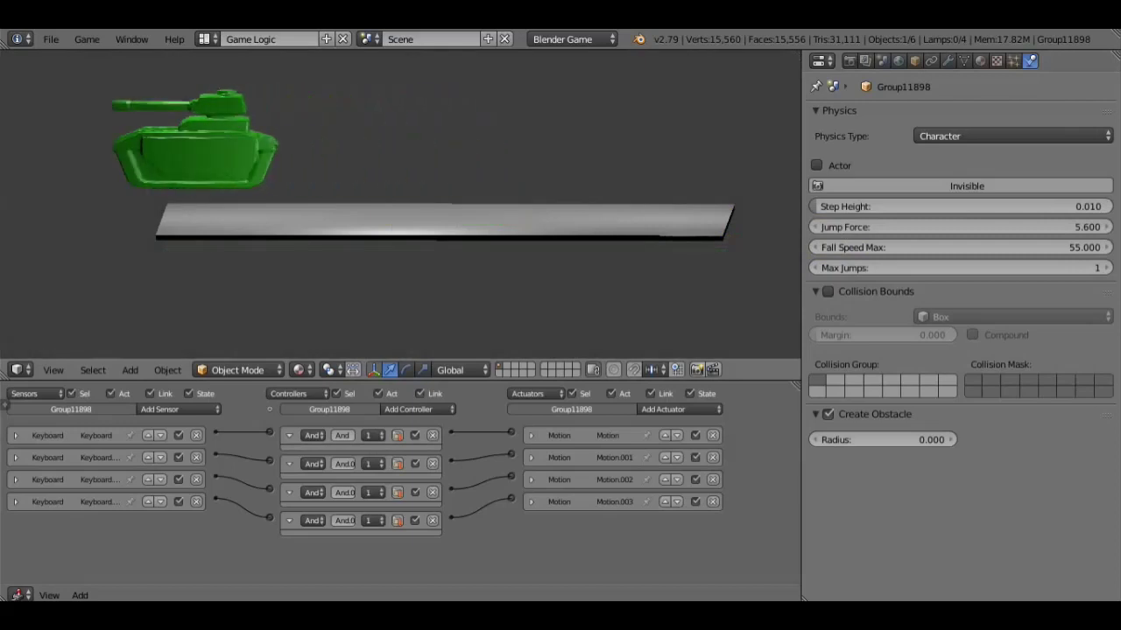
key("Escape")
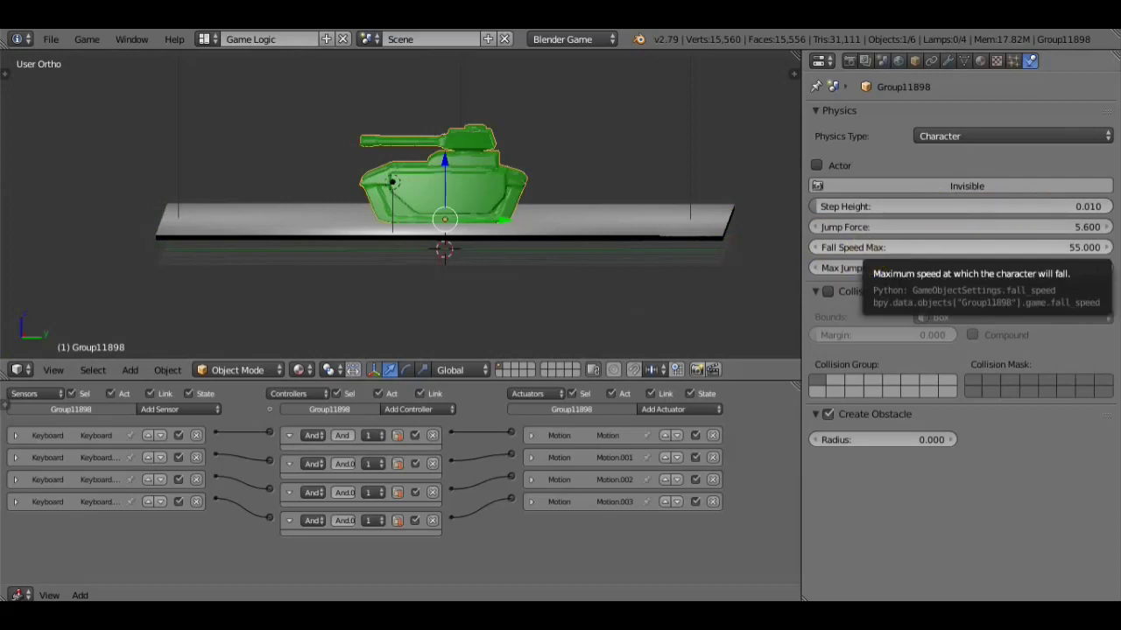
Lower Fall Speed Max to 42.700 and start a test drive along the platform
mouse_move(861, 247)
left_mouse_down()
mouse_move(839, 247)
mouse_move(856, 247)
left_mouse_up()
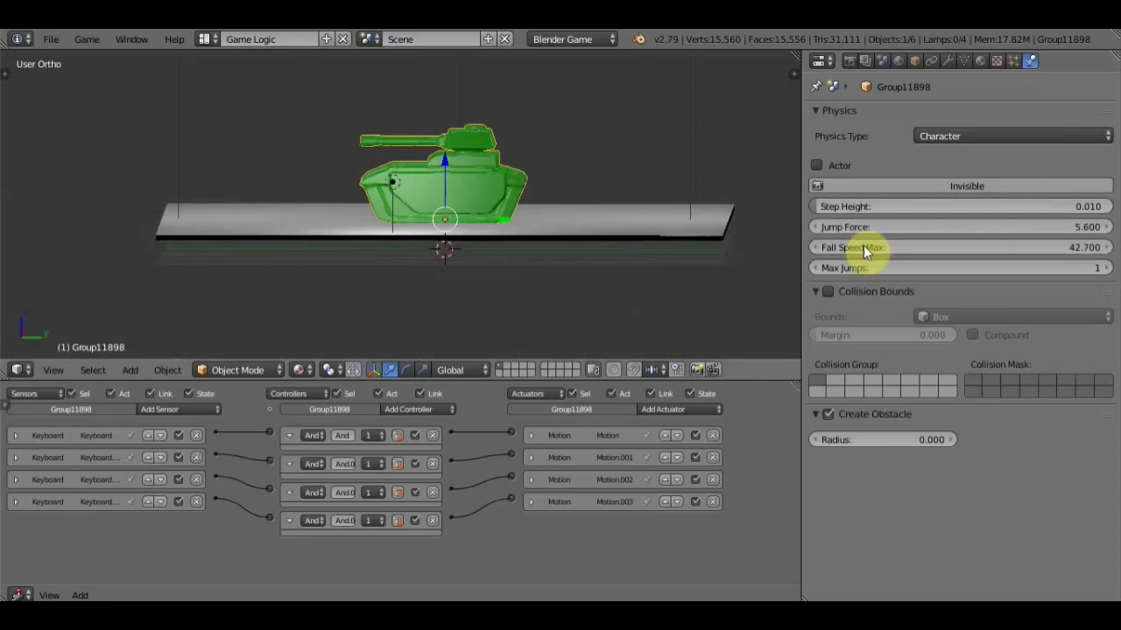
key("p")
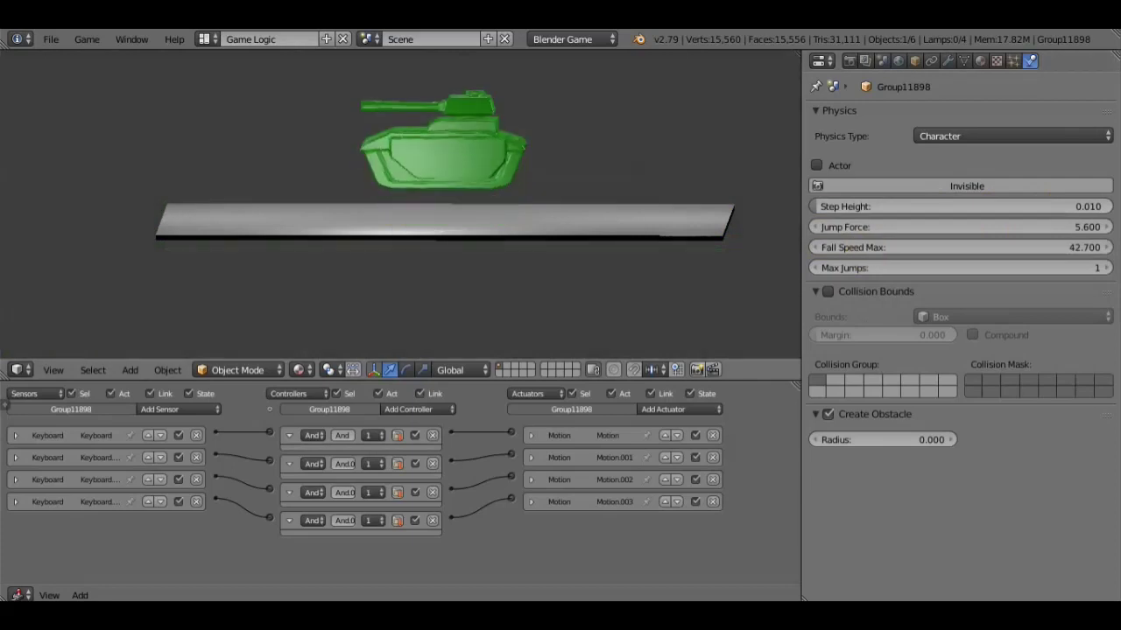
key("Up")
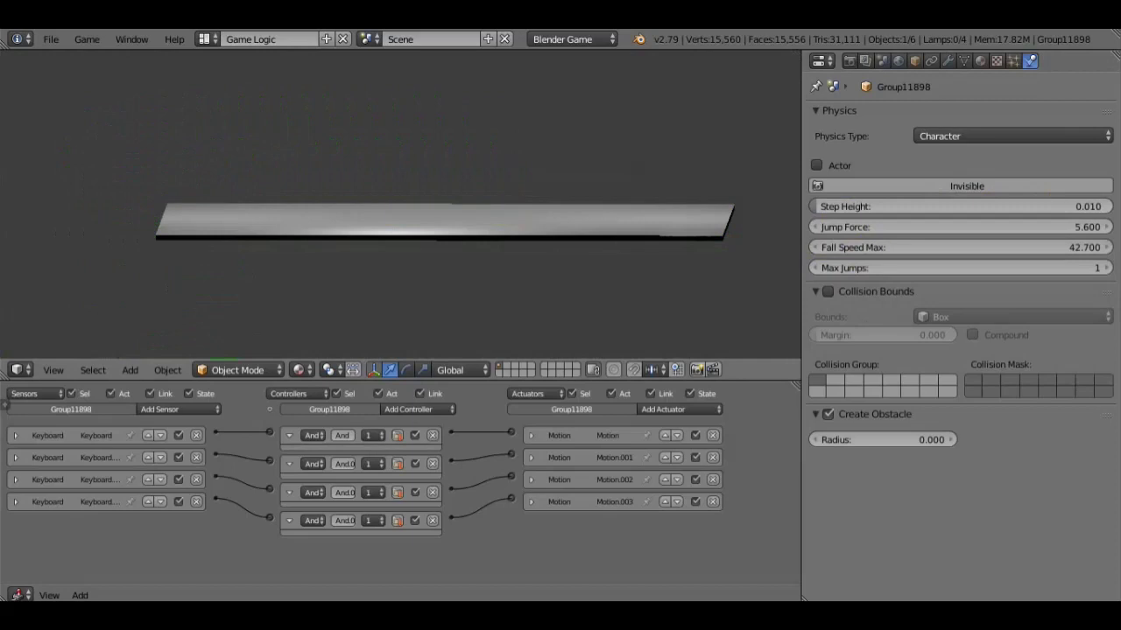
Stop the game and scale the tank down to a smaller size
key("Escape")
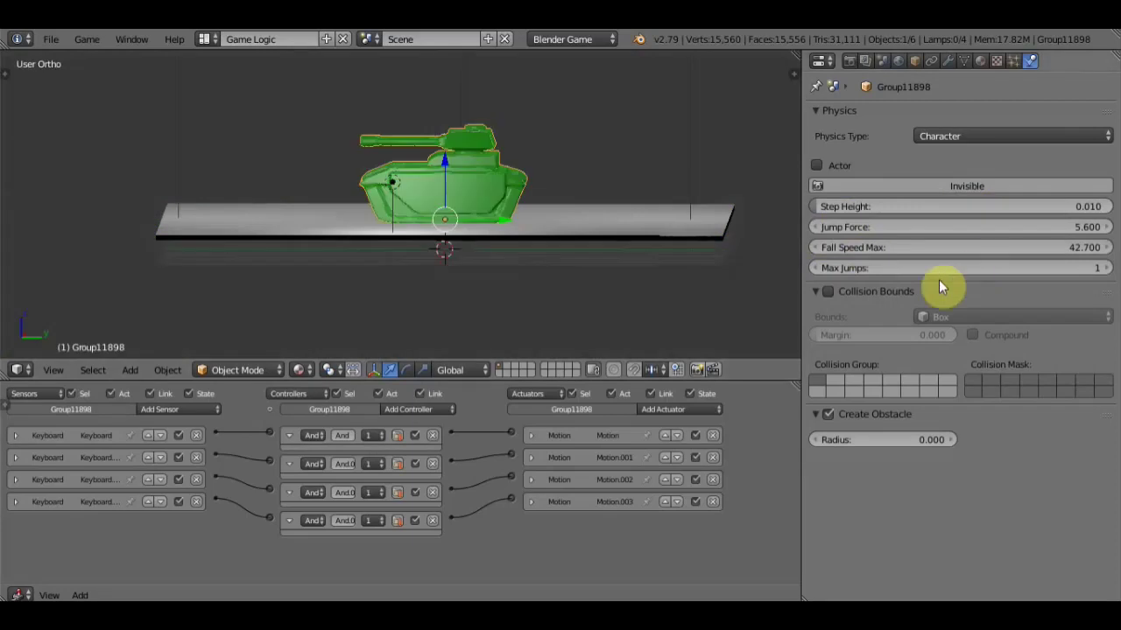
key("s")
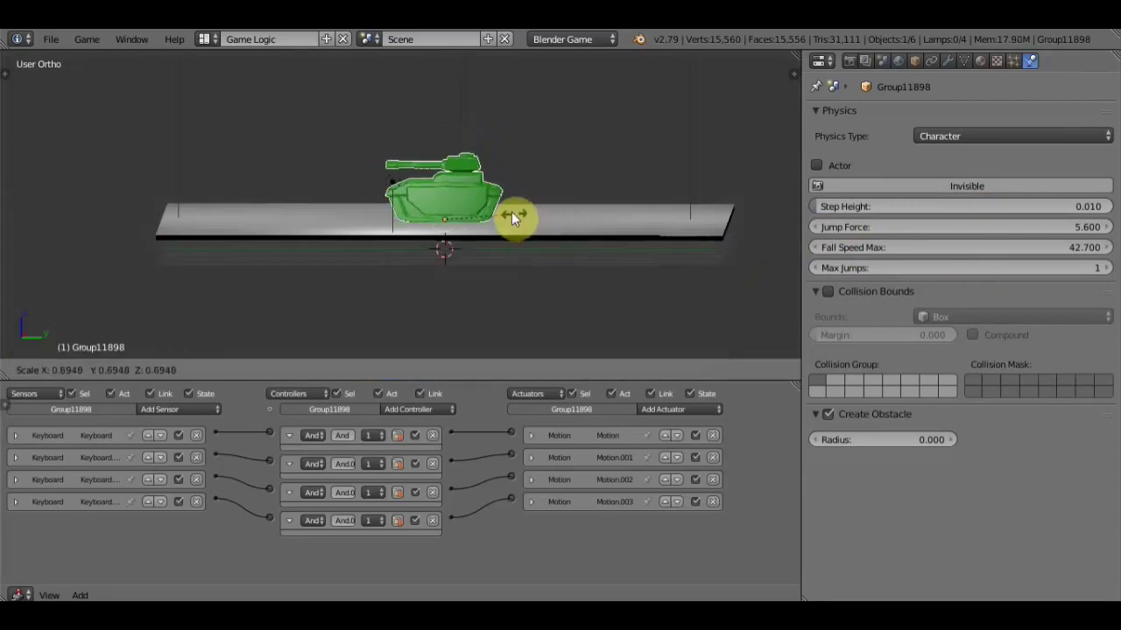
left_click(487, 207)
scroll(482, 199, "up", 3)
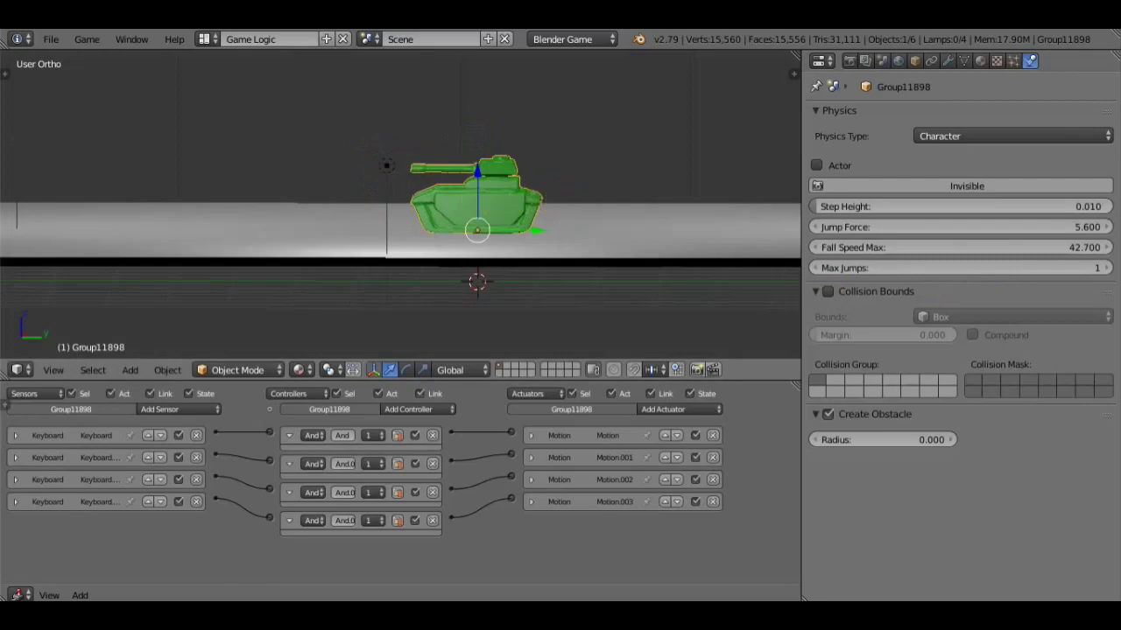
Test-drive the smaller tank off the platform, then orbit back to the tank on the plane
key("p")
key("Up")
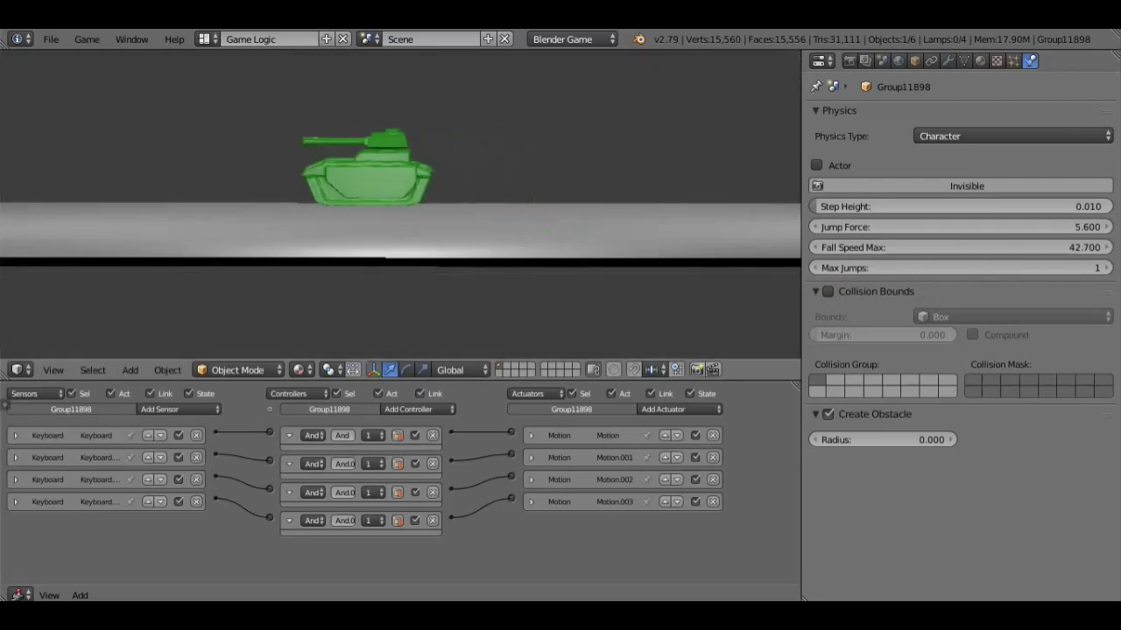
key("Left")
key("Left")
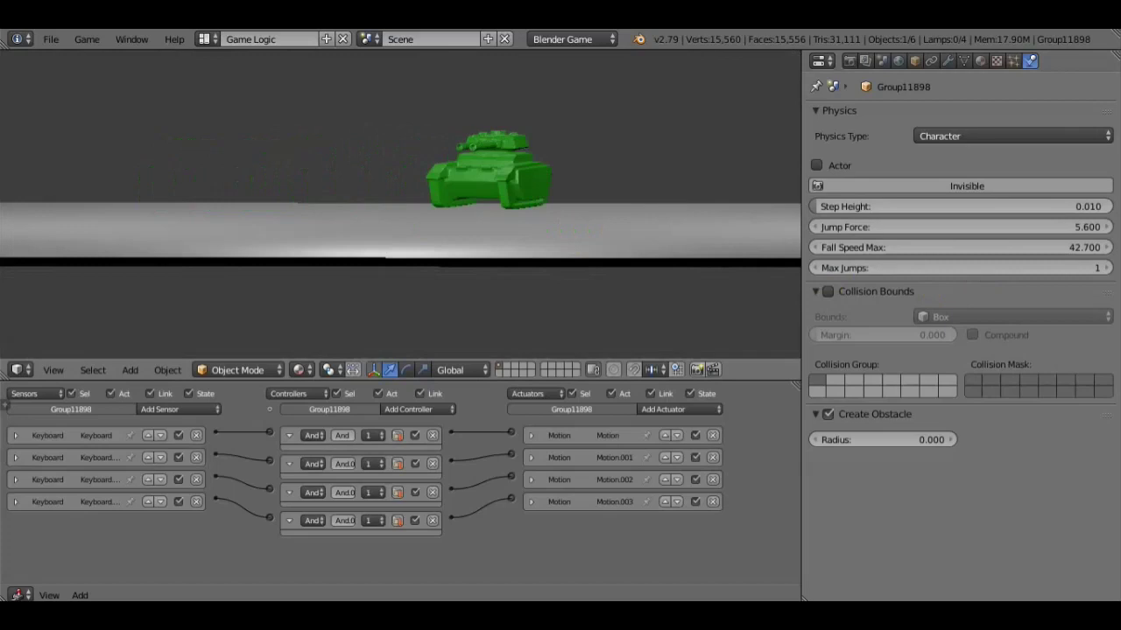
key("Up")
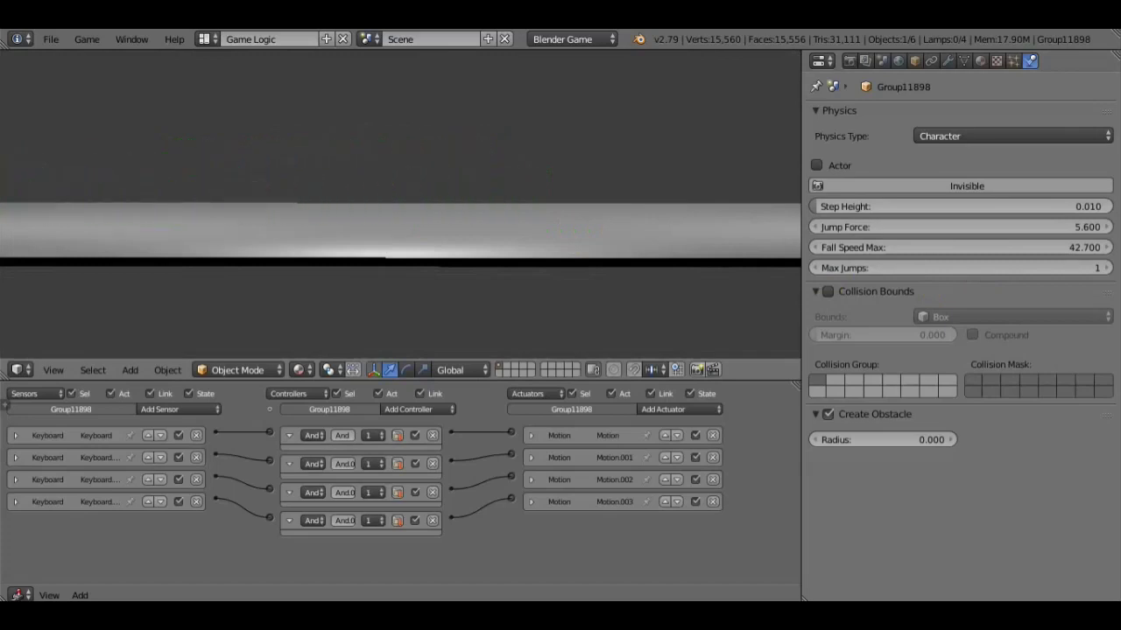
key("Escape")
scroll(586, 225, "down", 3)
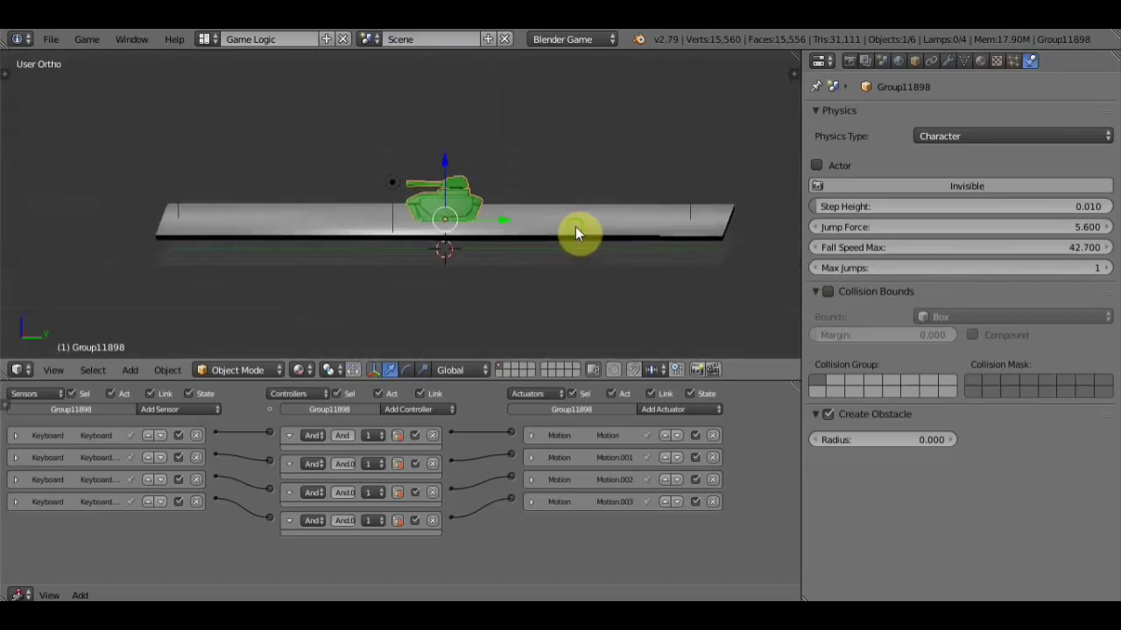
mouse_move(575, 227)
middle_mouse_down()
mouse_move(587, 245)
mouse_move(581, 217)
middle_mouse_up()
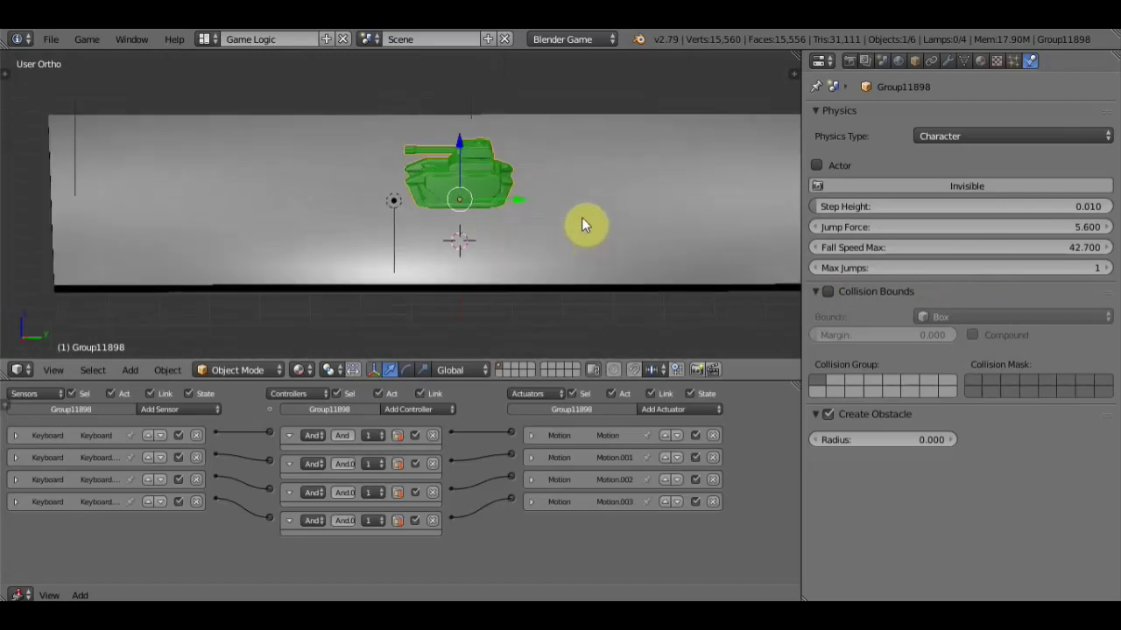
Import the crate model PM3D_Cube3D_2.OBJ as a Wavefront OBJ
left_click(51, 38)
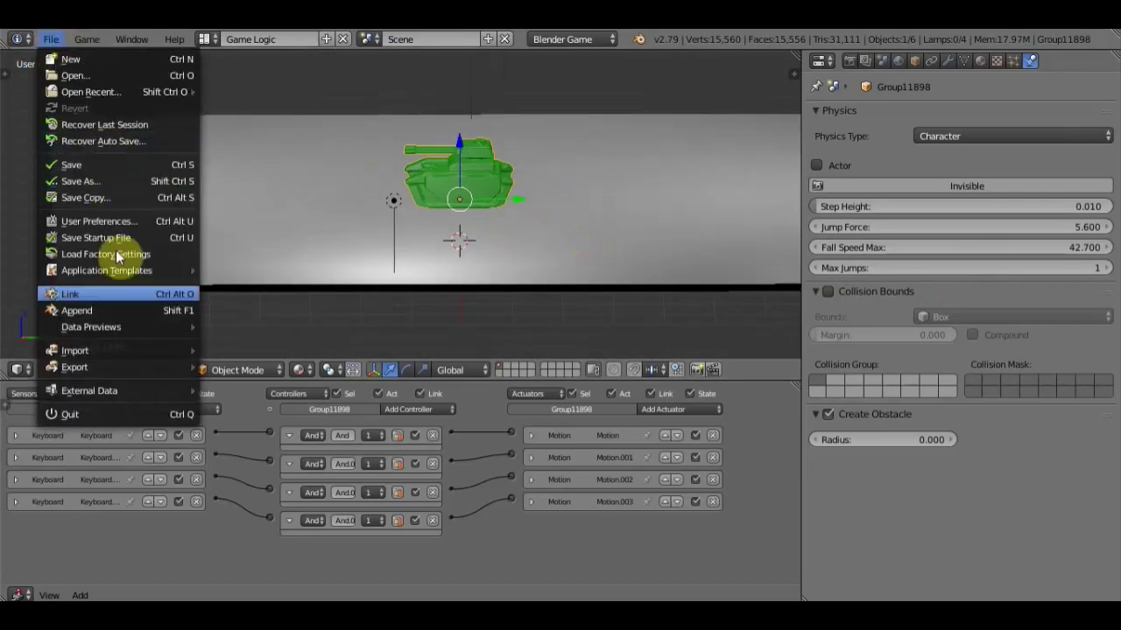
mouse_move(75, 350)
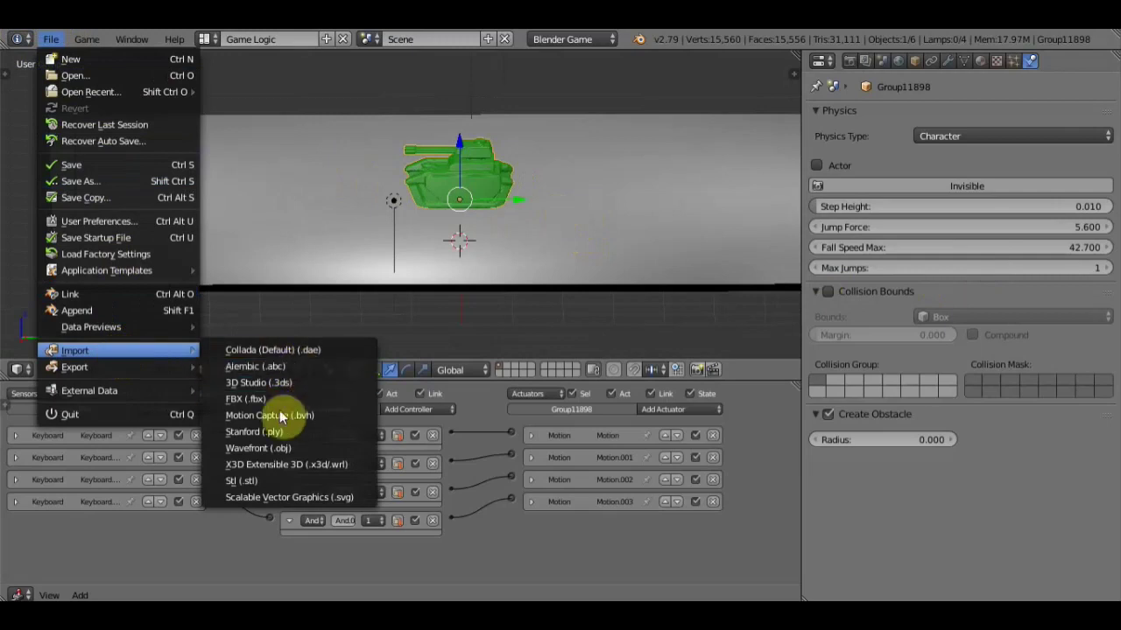
left_click(282, 448)
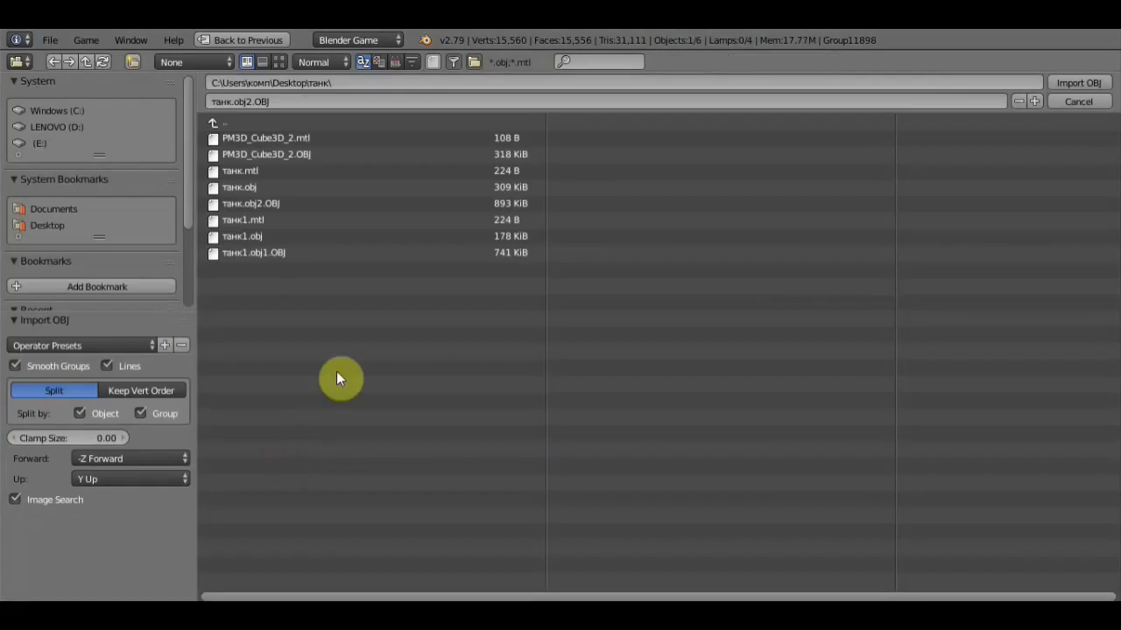
left_click(269, 152)
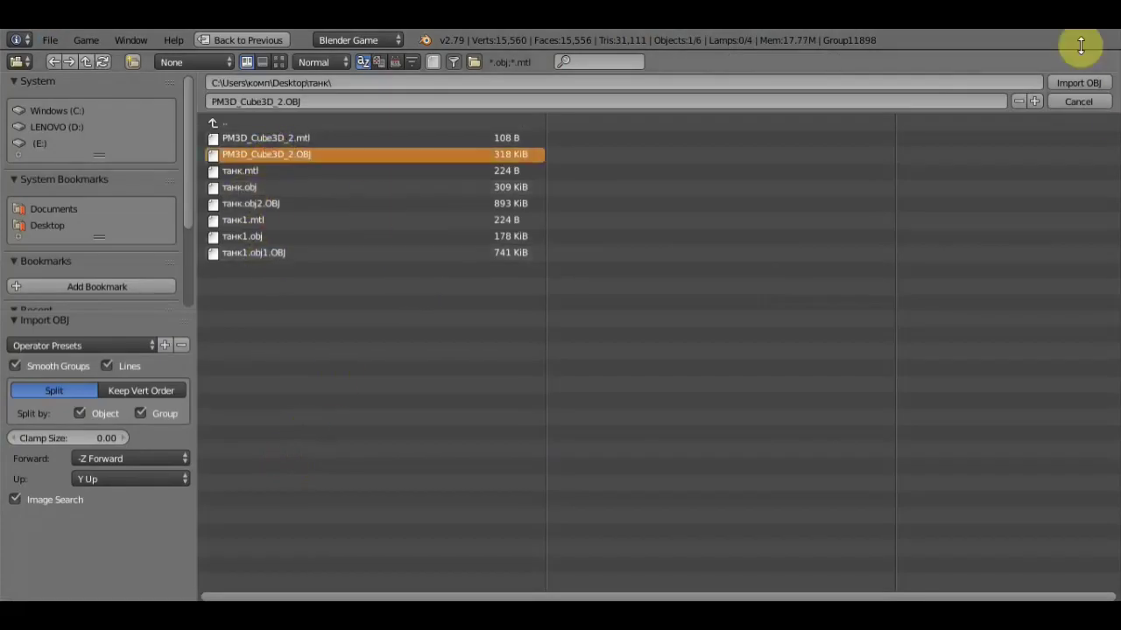
left_click(1070, 81)
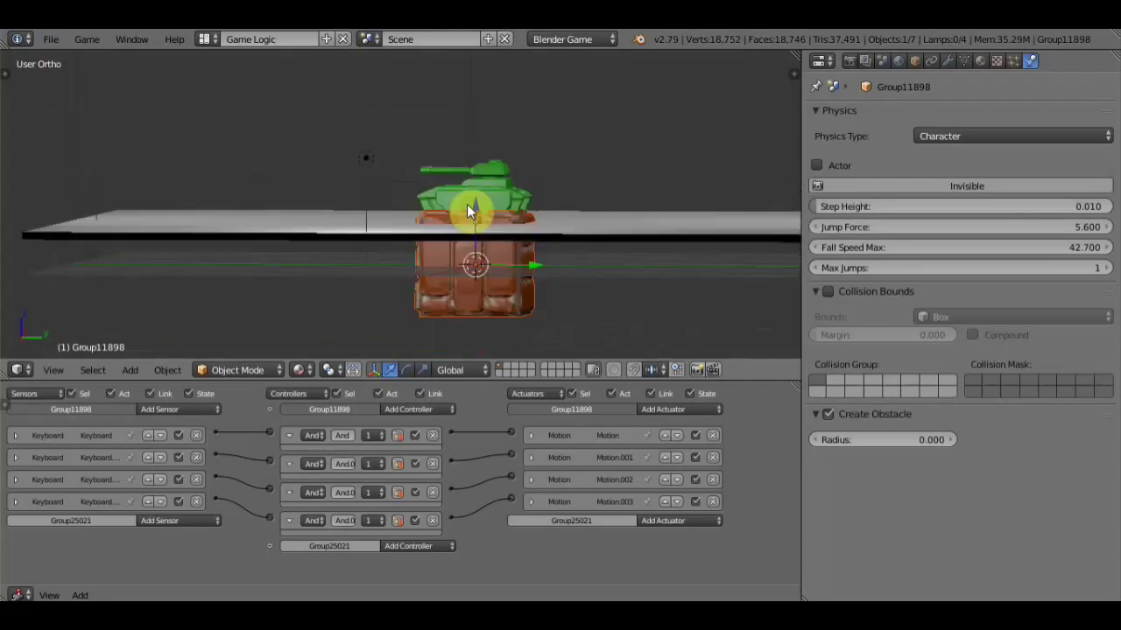
Move the crate down onto the plane beside the green tank
key("g")
left_click(466, 122)
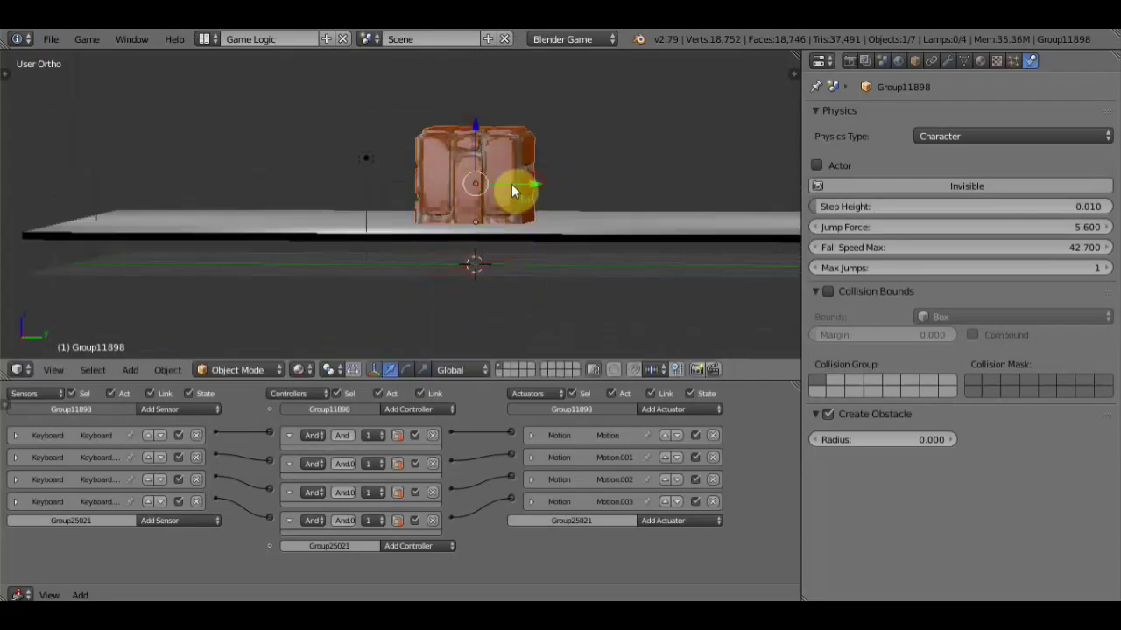
key("g")
left_click(355, 186)
mouse_move(355, 185)
middle_mouse_down()
mouse_move(414, 225)
mouse_move(414, 214)
middle_mouse_up()
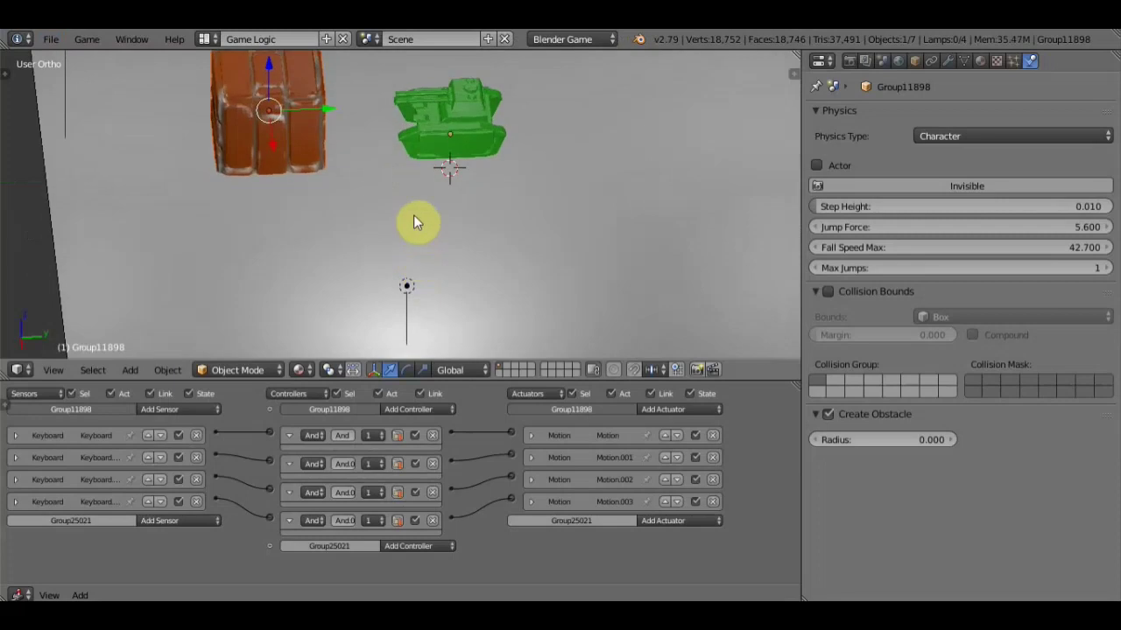
mouse_move(505, 179)
middle_mouse_down()
mouse_move(545, 318)
mouse_move(517, 300)
mouse_move(500, 238)
mouse_move(440, 245)
mouse_move(358, 230)
mouse_move(234, 231)
mouse_move(442, 231)
mouse_move(538, 333)
mouse_move(509, 52)
middle_mouse_up()
middle_click_drag(539, 179, 539, 239)
Switch to the top view and zoom to frame the crate and tank
key("KP_7")
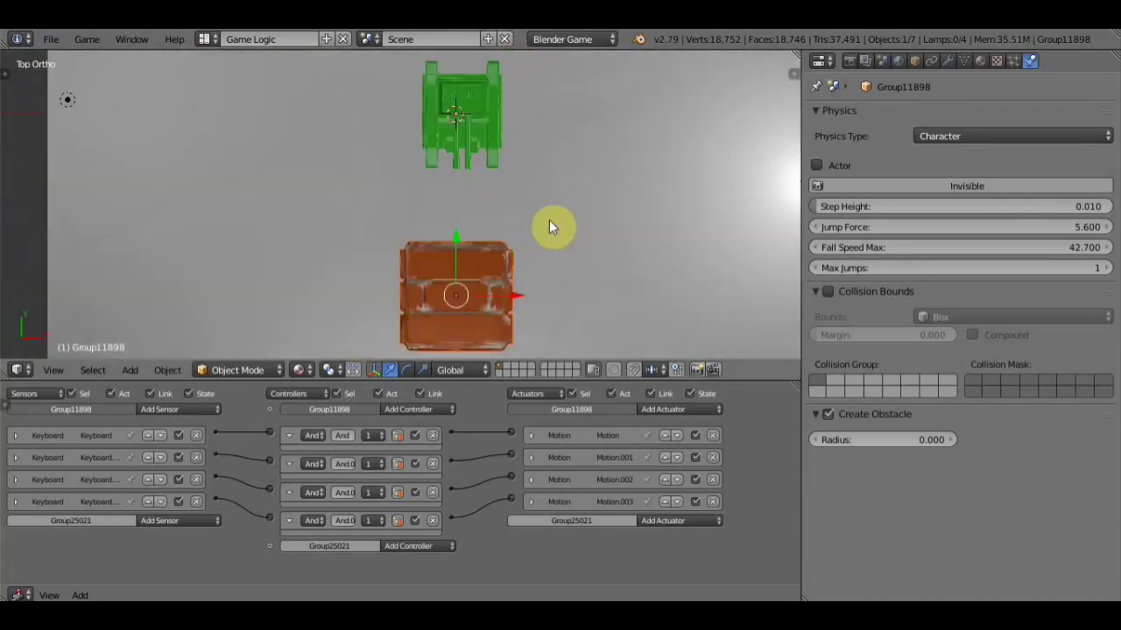
scroll(560, 221, "down", 2)
scroll(570, 218, "down", 2)
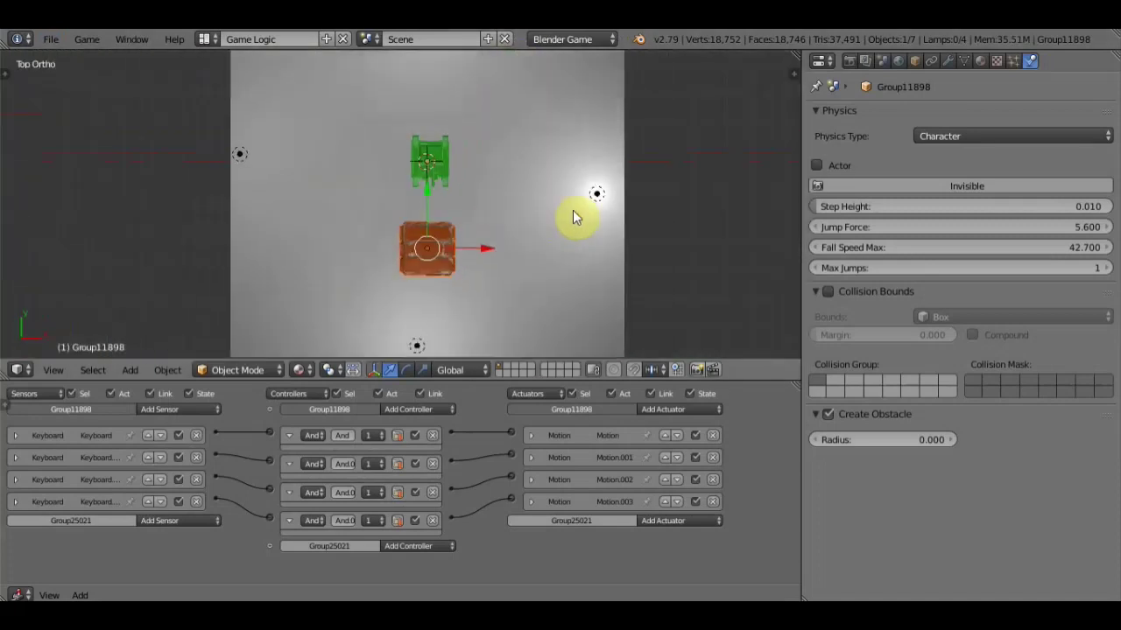
scroll(574, 216, "up", 1)
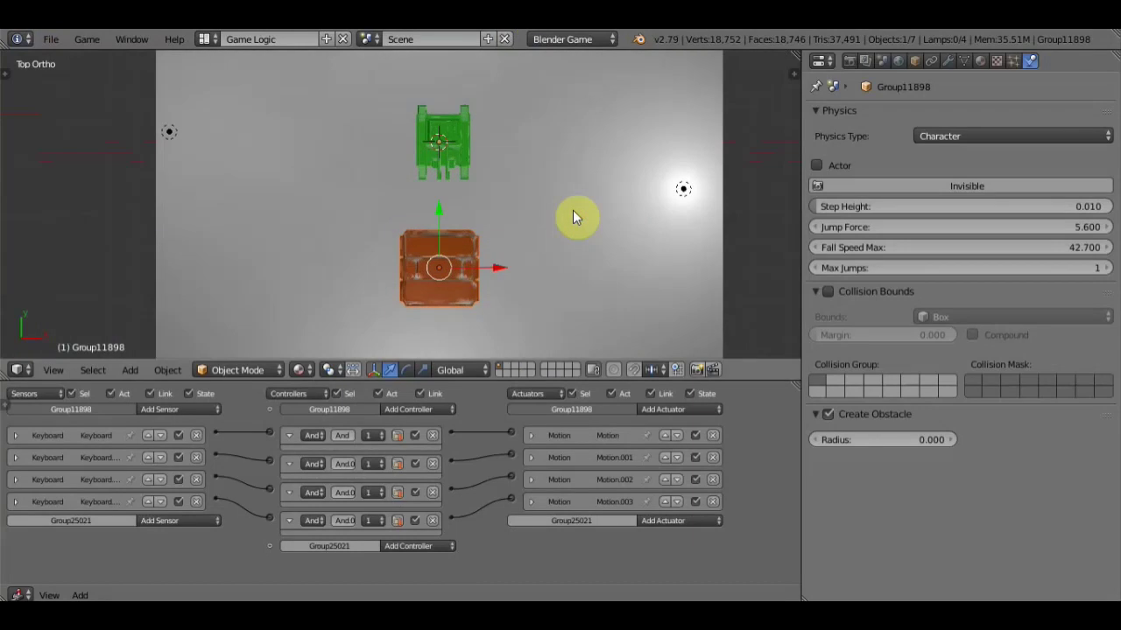
scroll(573, 210, "down", 2)
scroll(572, 210, "up", 2)
scroll(500, 226, "up", 1)
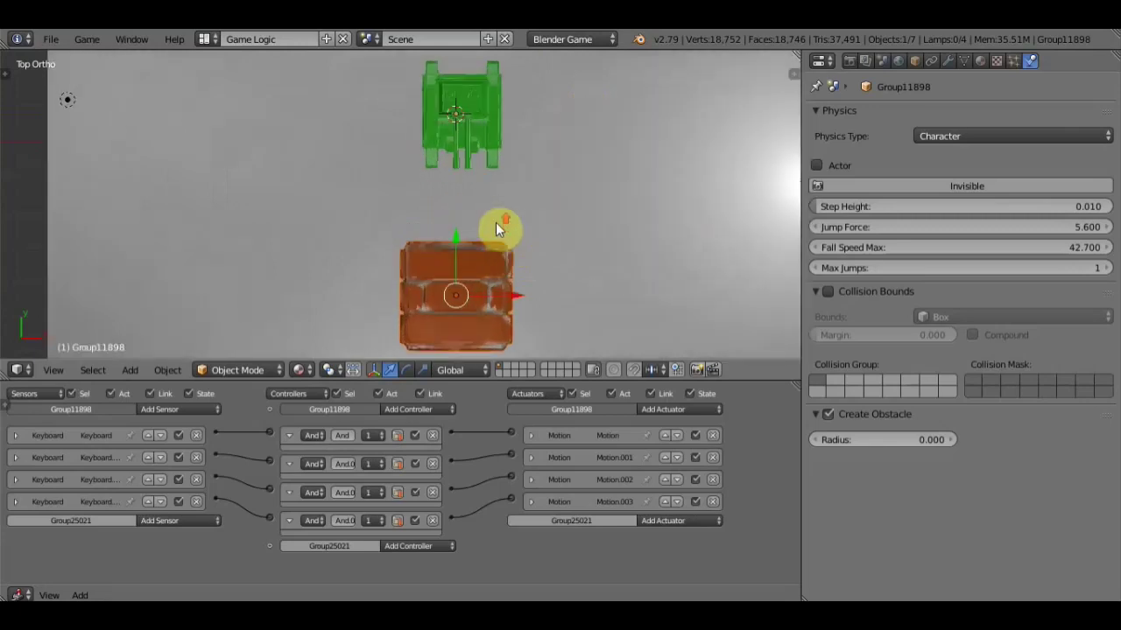
scroll(505, 224, "up", 1)
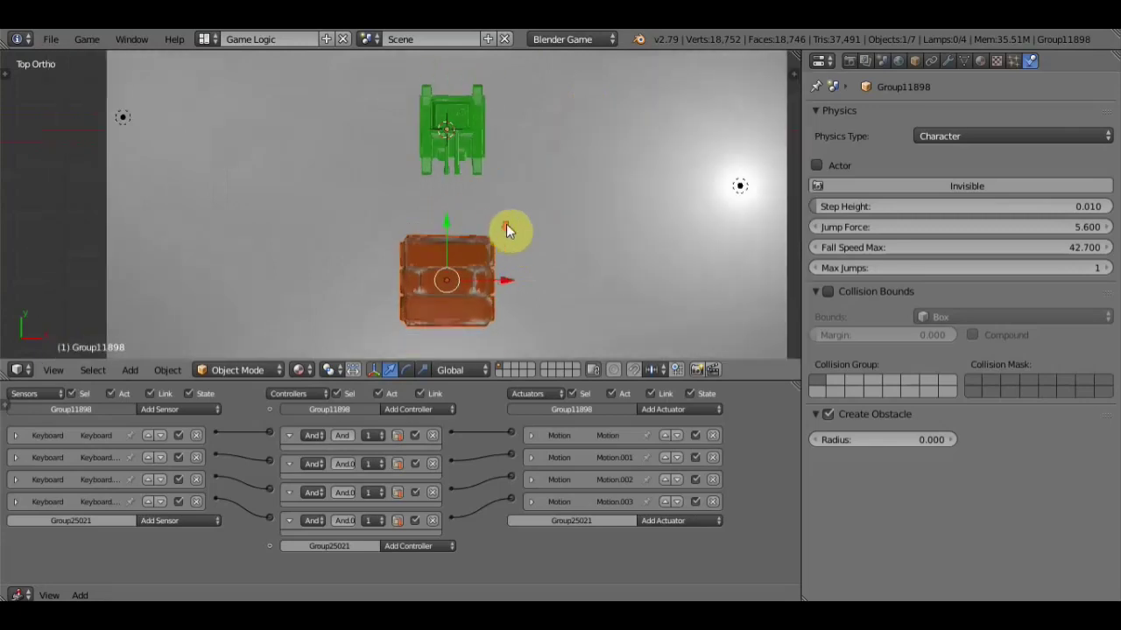
Give the crate a Collision sensor and an Edit Object actuator set to End Object
right_click(469, 259)
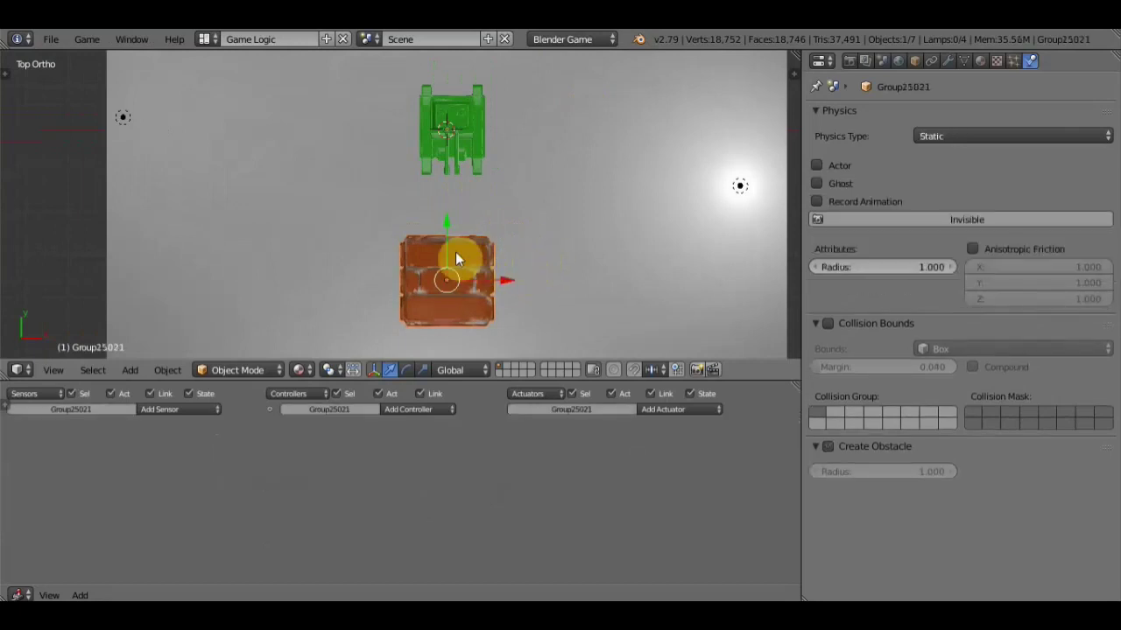
left_click(215, 412)
left_click(208, 452)
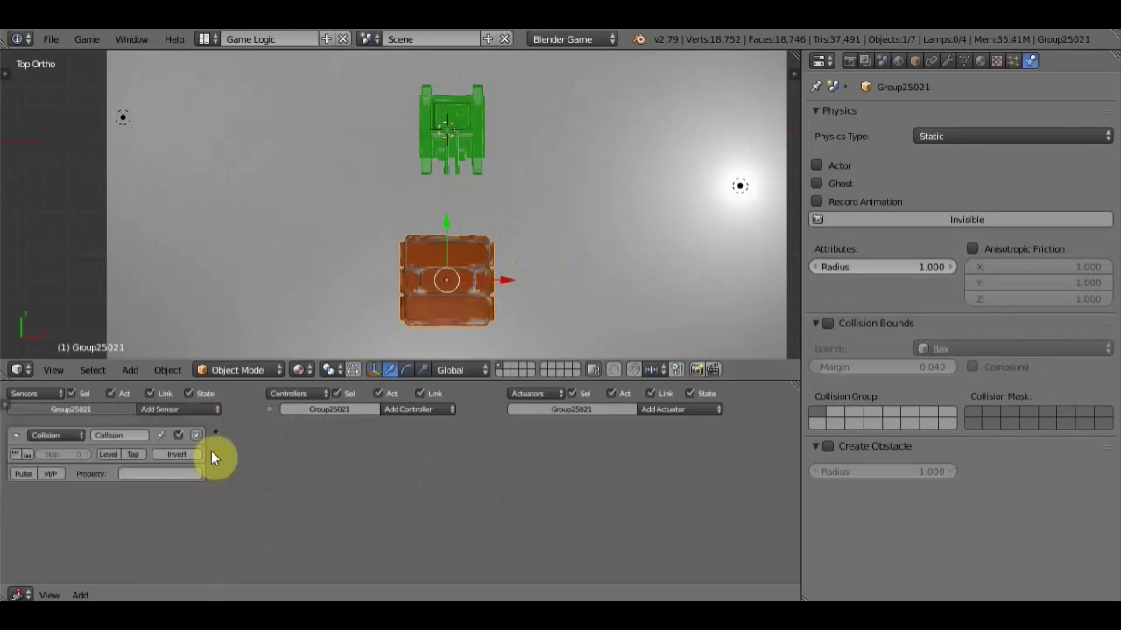
left_click(718, 409)
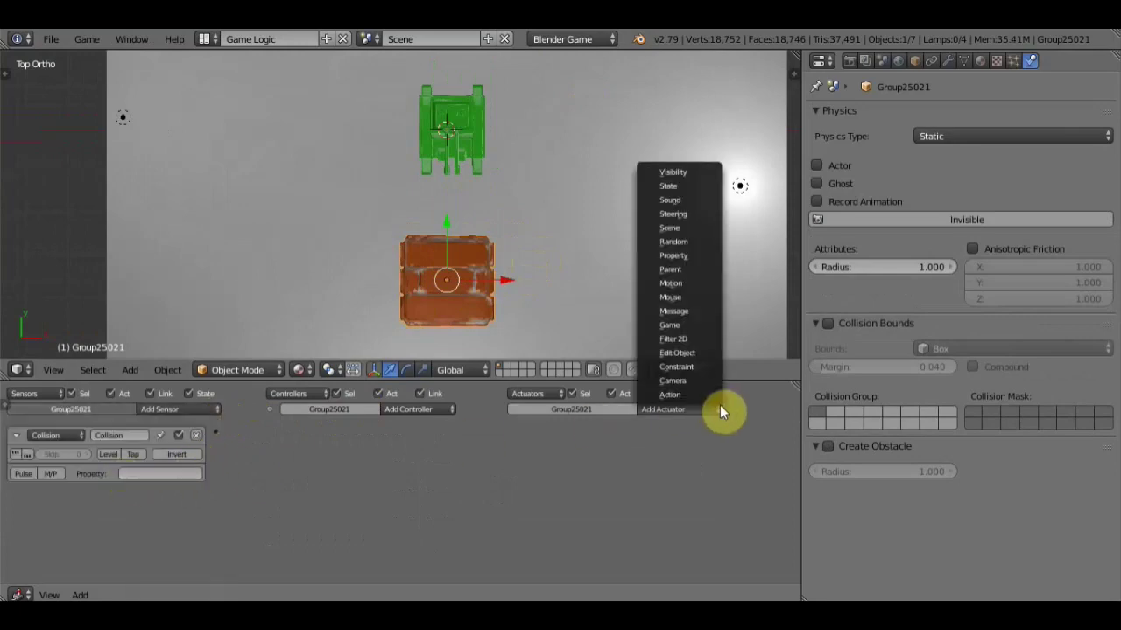
left_click(686, 352)
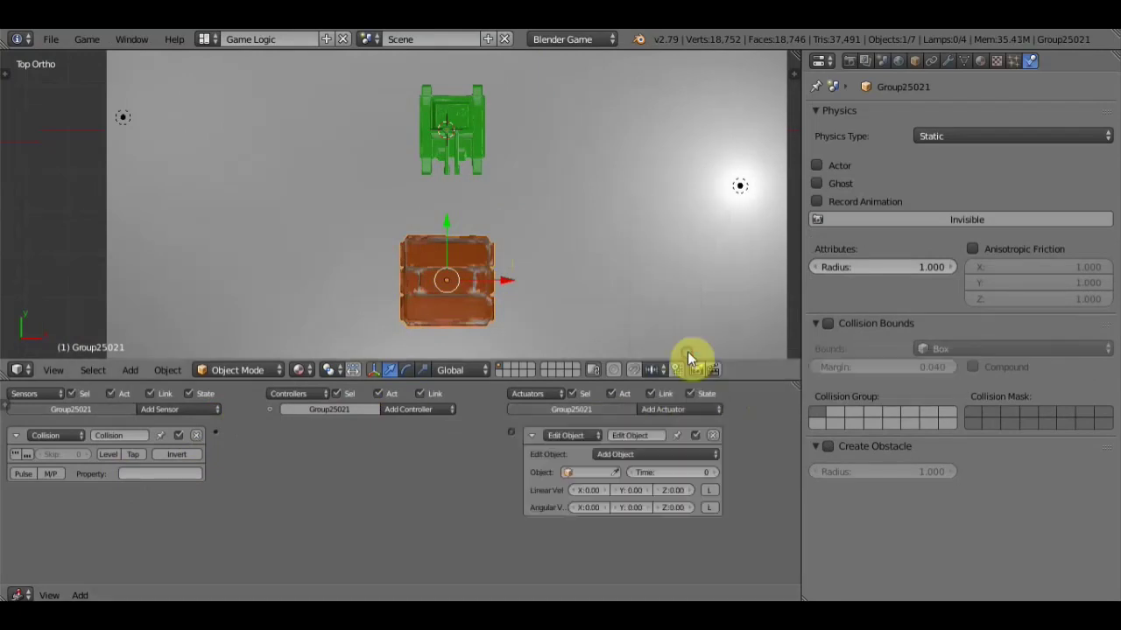
left_click(668, 454)
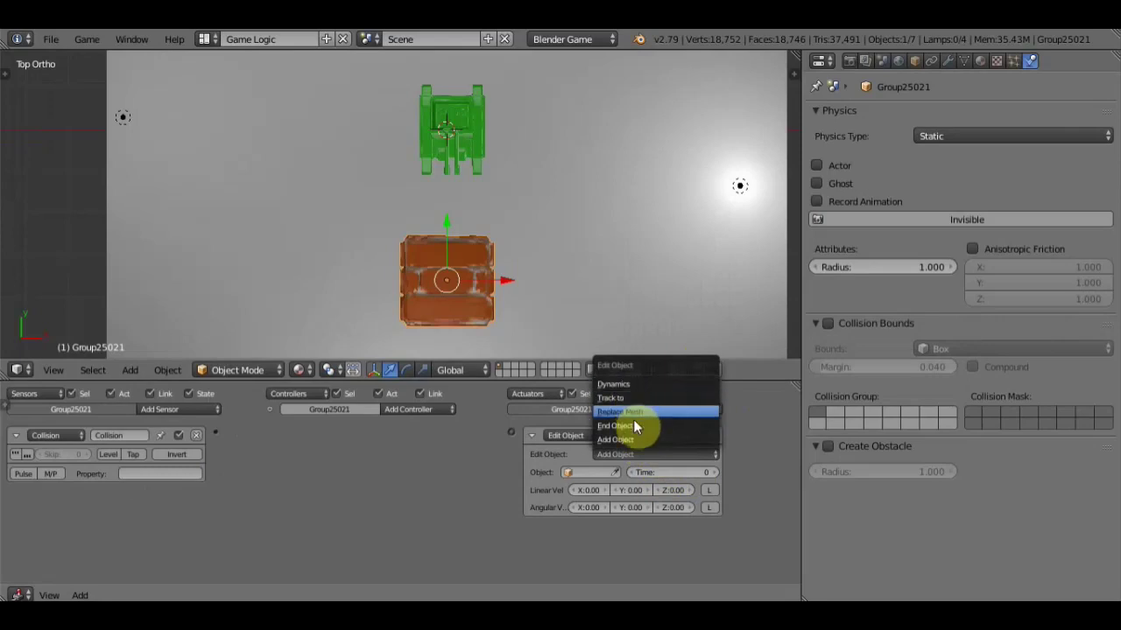
left_click(632, 428)
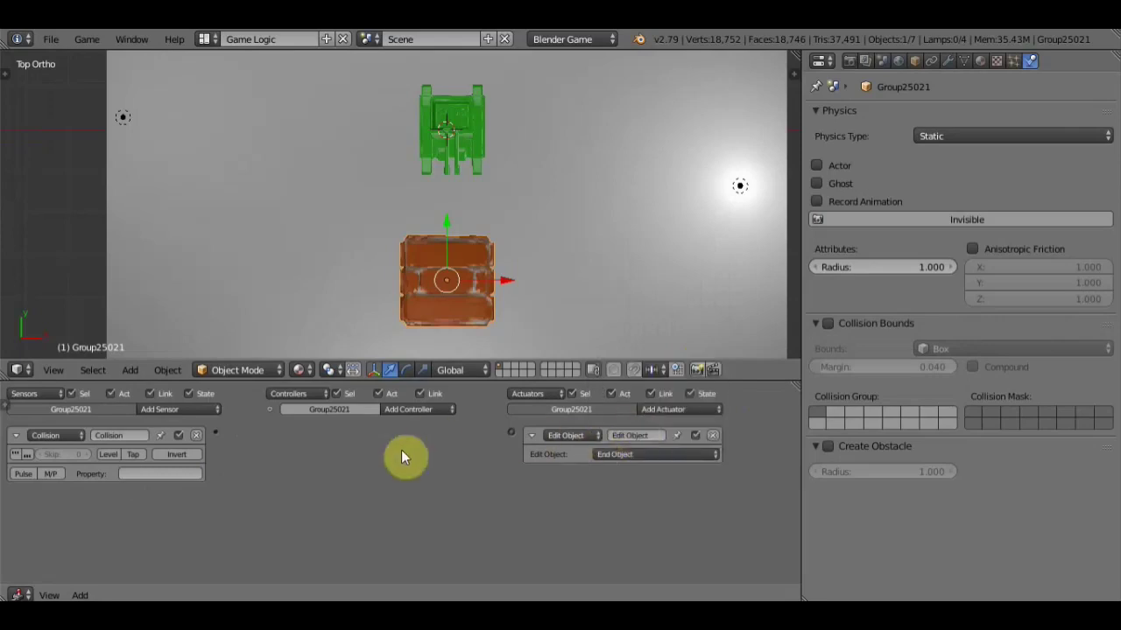
Wire the Collision sensor to the End Object actuator and test that the crate vanishes
left_click_drag(217, 435, 512, 431)
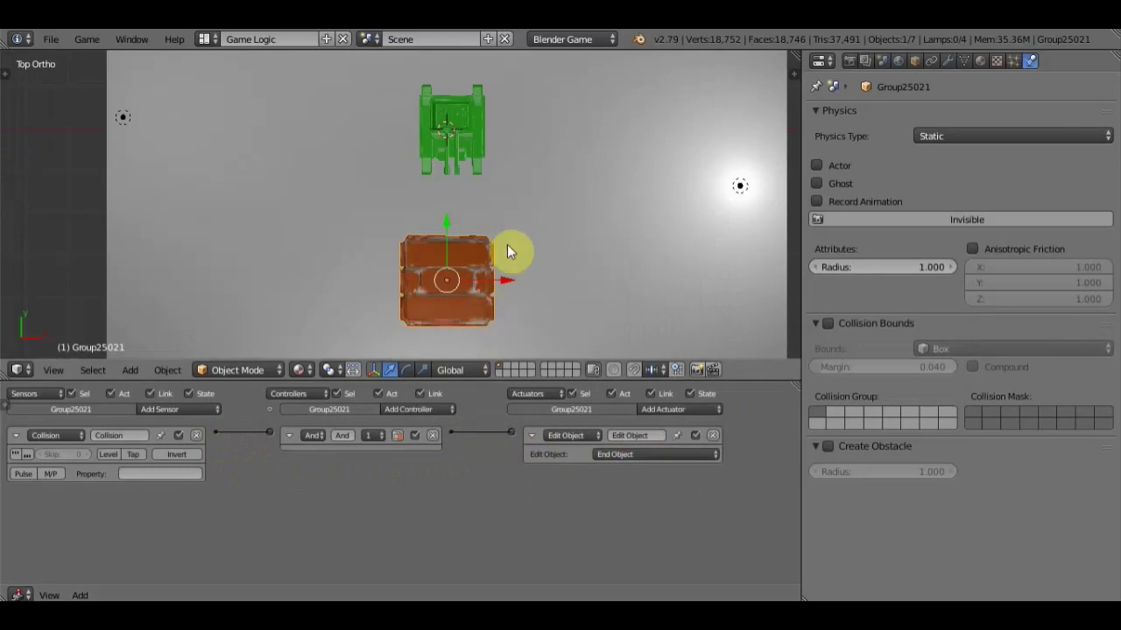
scroll(507, 243, "down", 2)
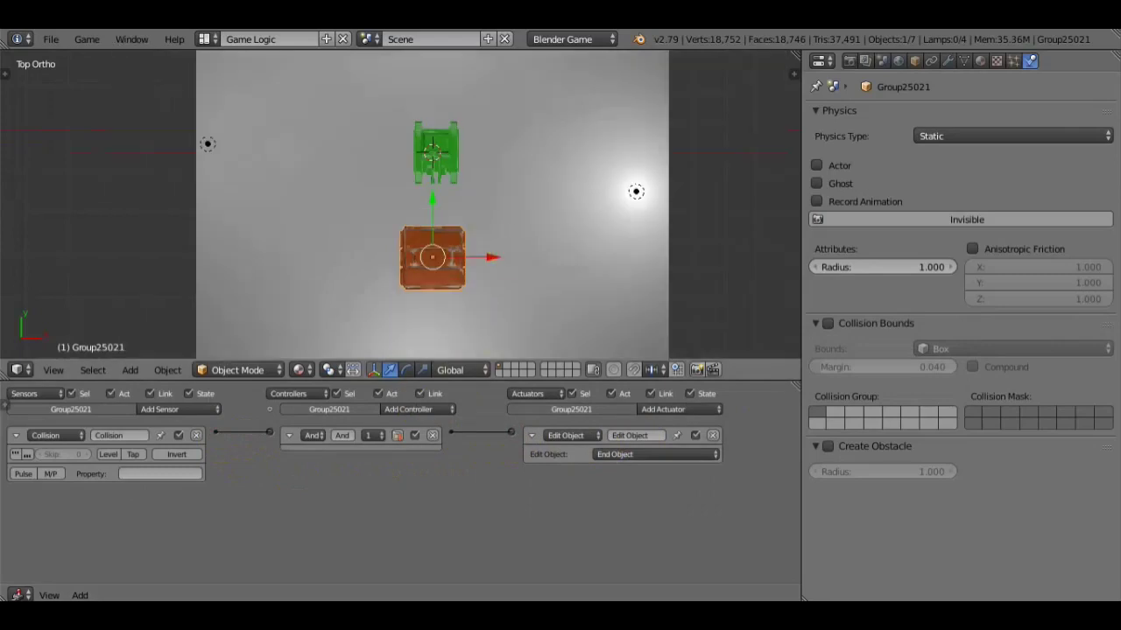
key("p")
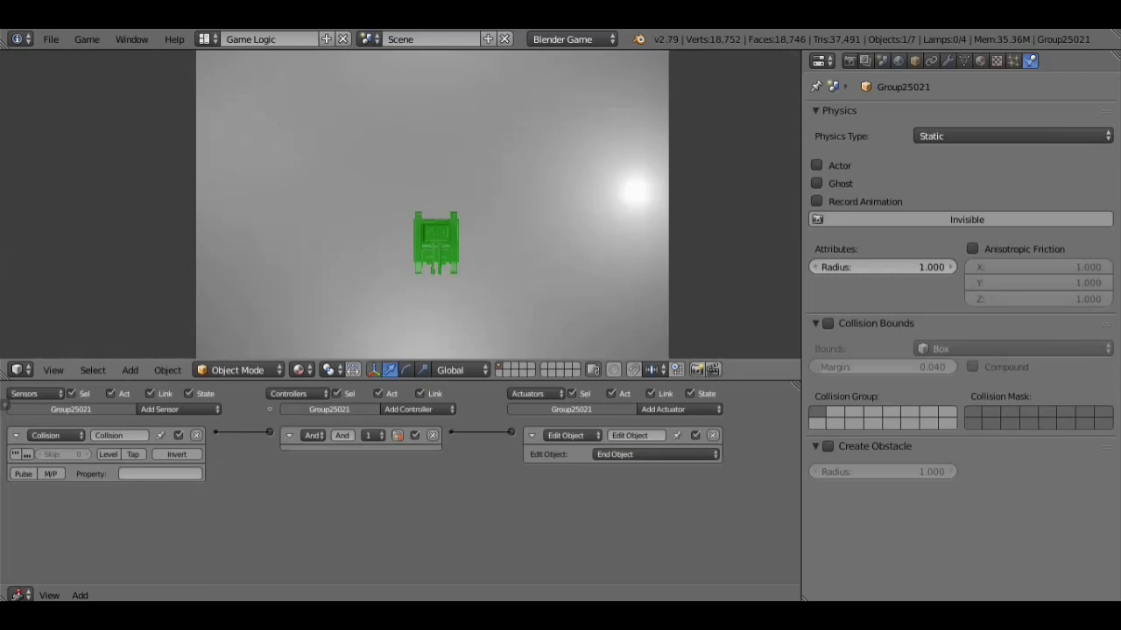
key("Escape")
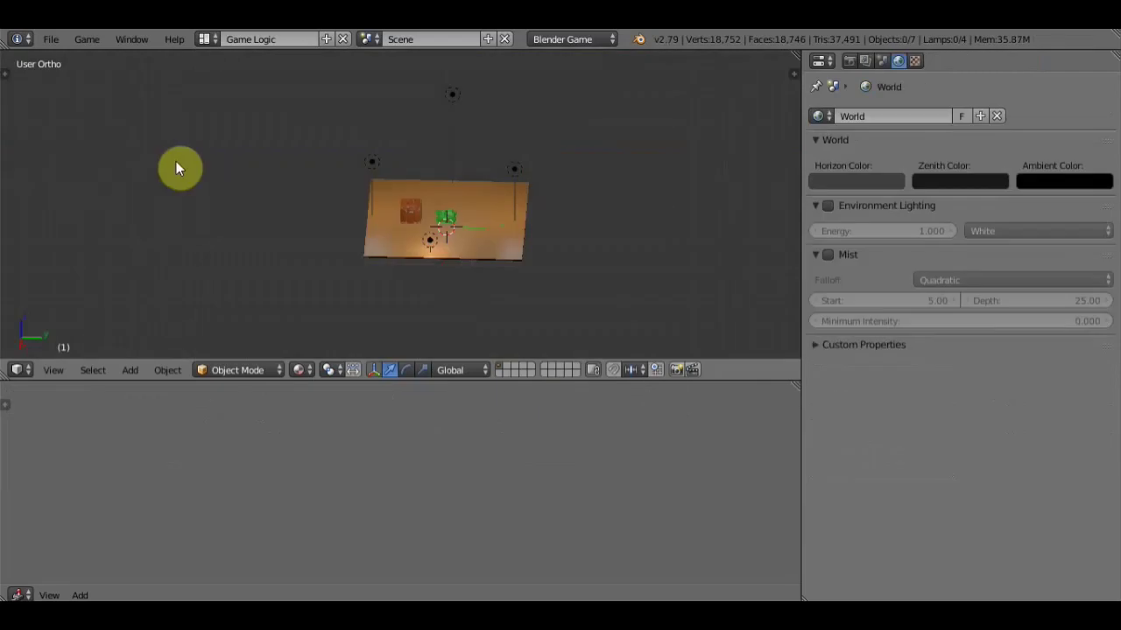
Add a new cube mesh and view it from the front
key("shift+a")
left_click(231, 179)
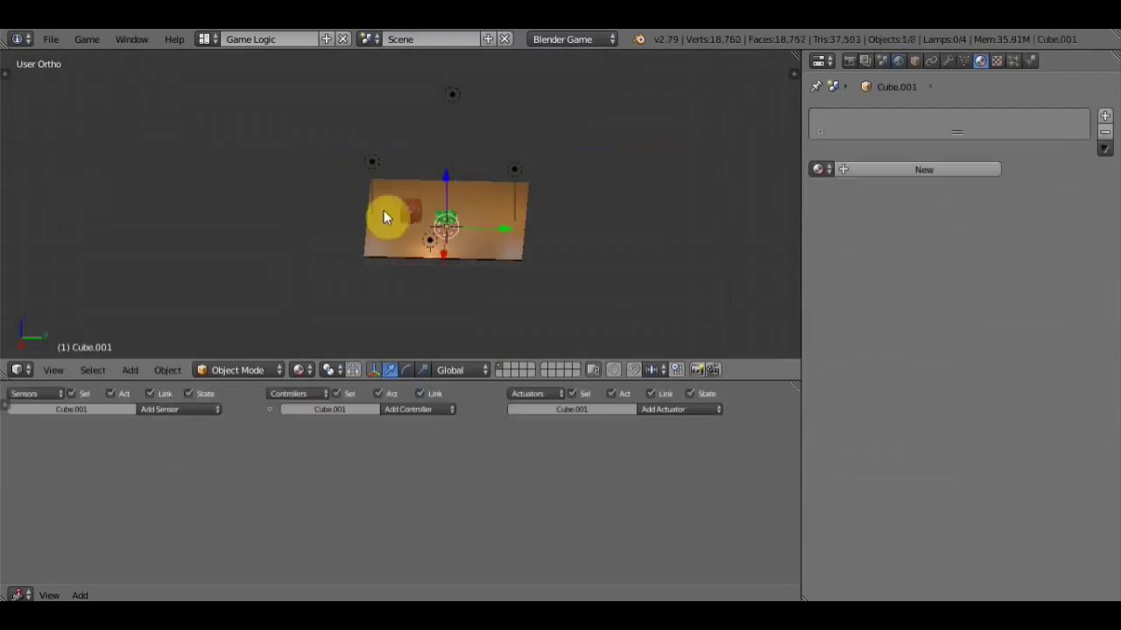
scroll(394, 217, "up", 2)
middle_click_drag(499, 232, 503, 197)
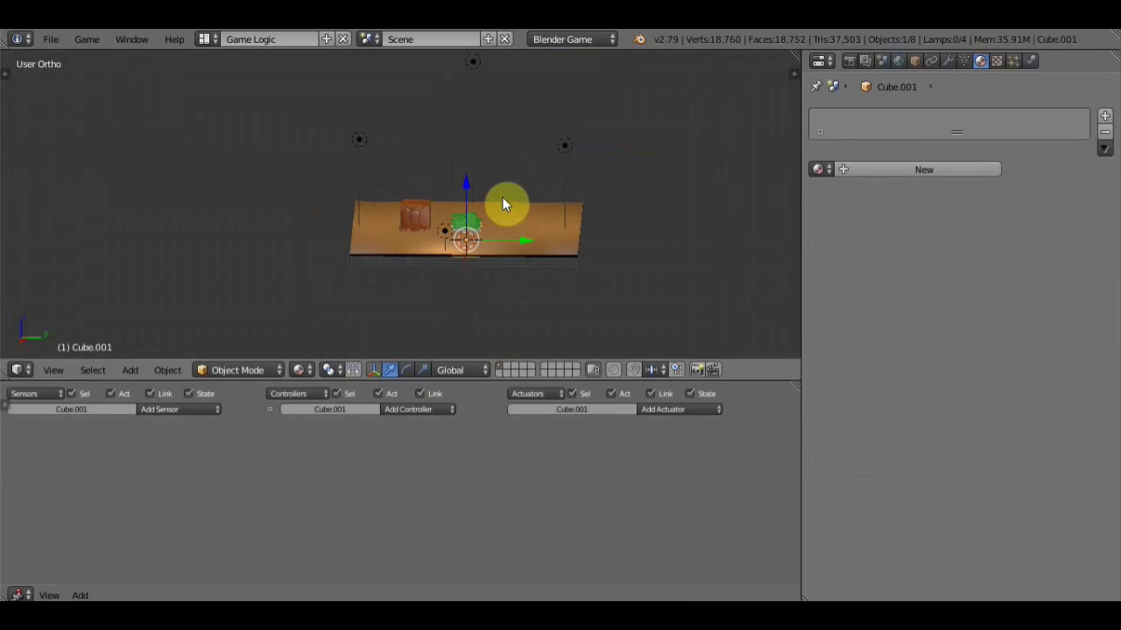
scroll(502, 199, "up", 1)
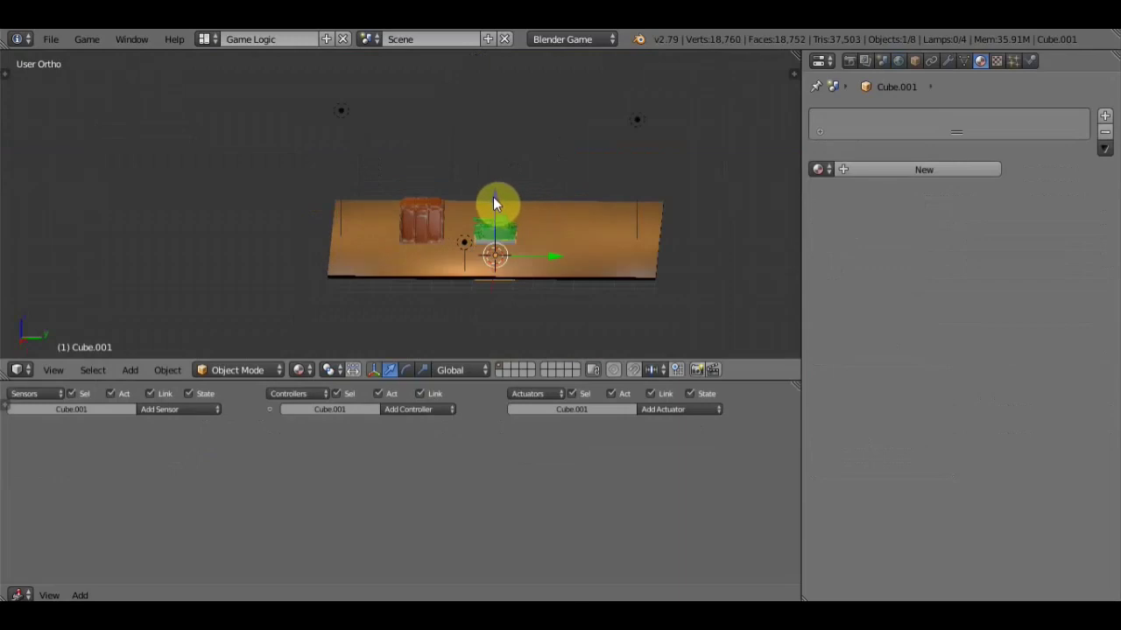
left_click_drag(493, 197, 503, 149)
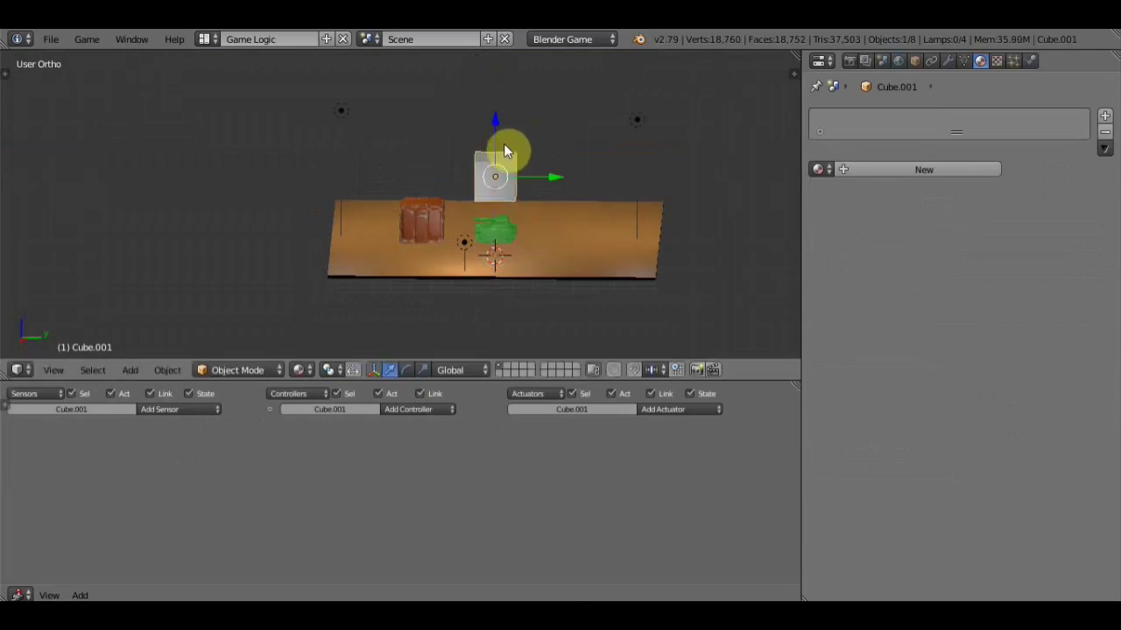
key("KP_1")
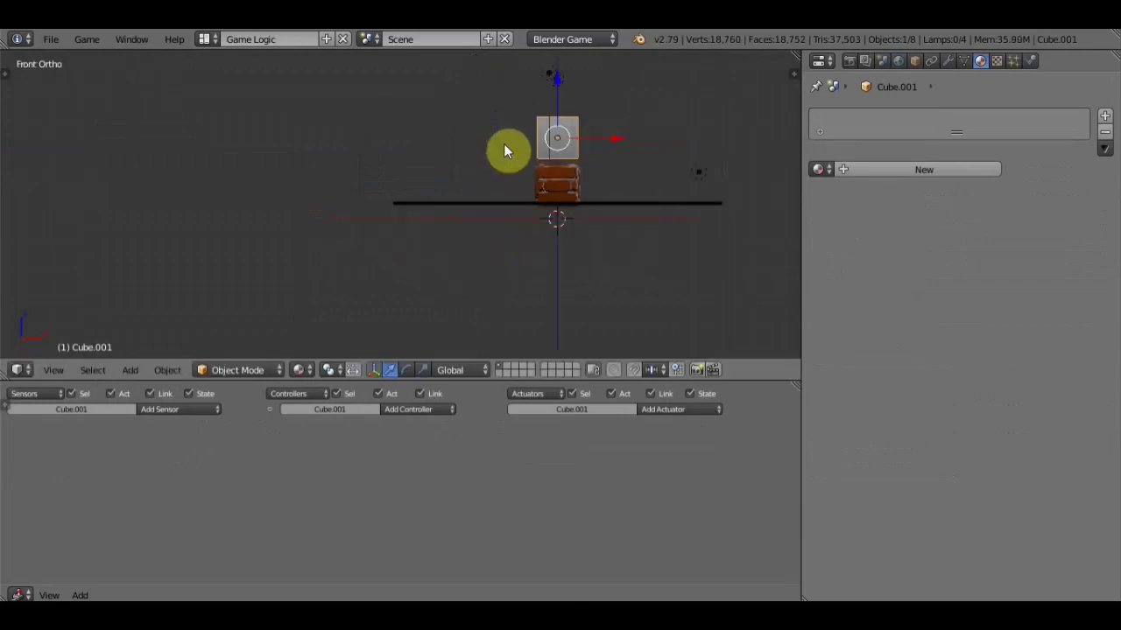
Flatten the cube in Z, stretch it wide along X, and lower it below the floor
key("s")
key("z")
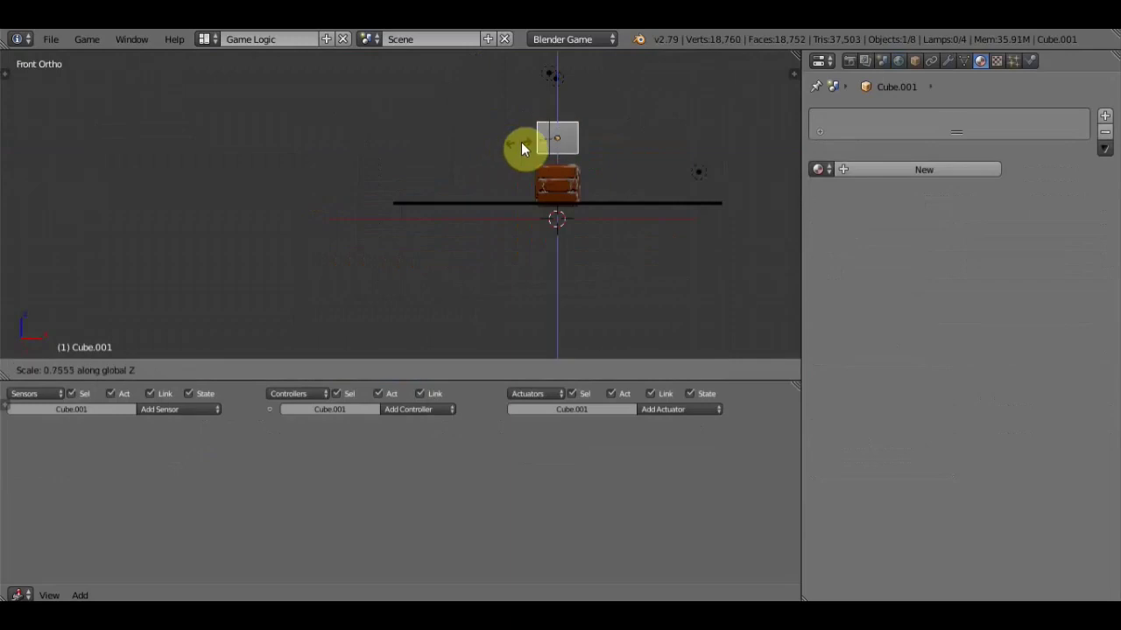
left_click(561, 140)
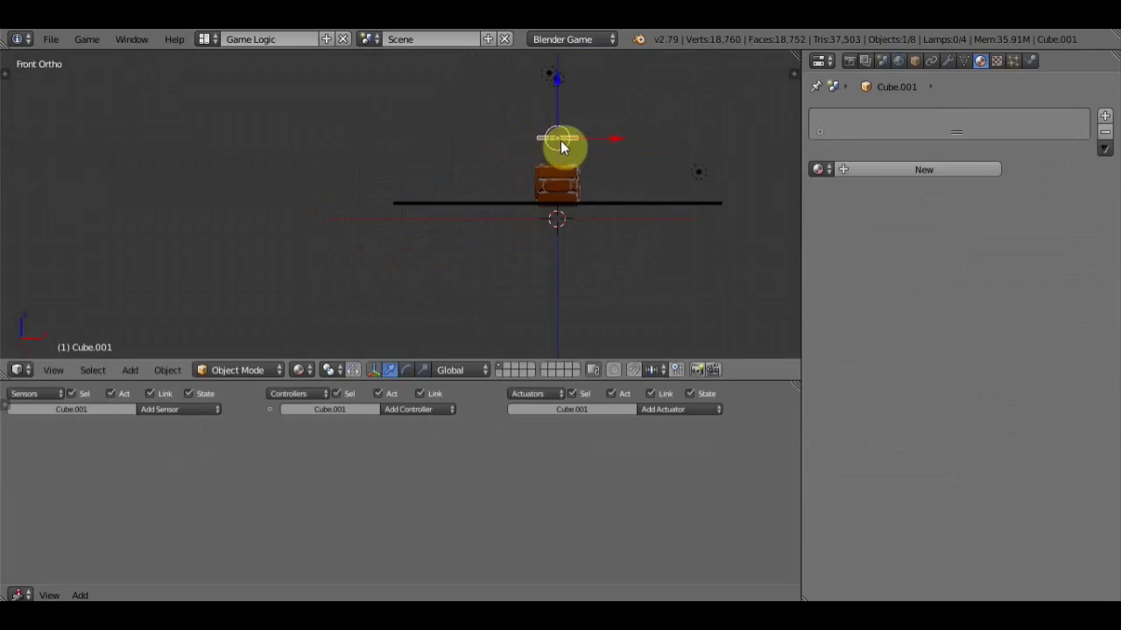
key("s")
key("x")
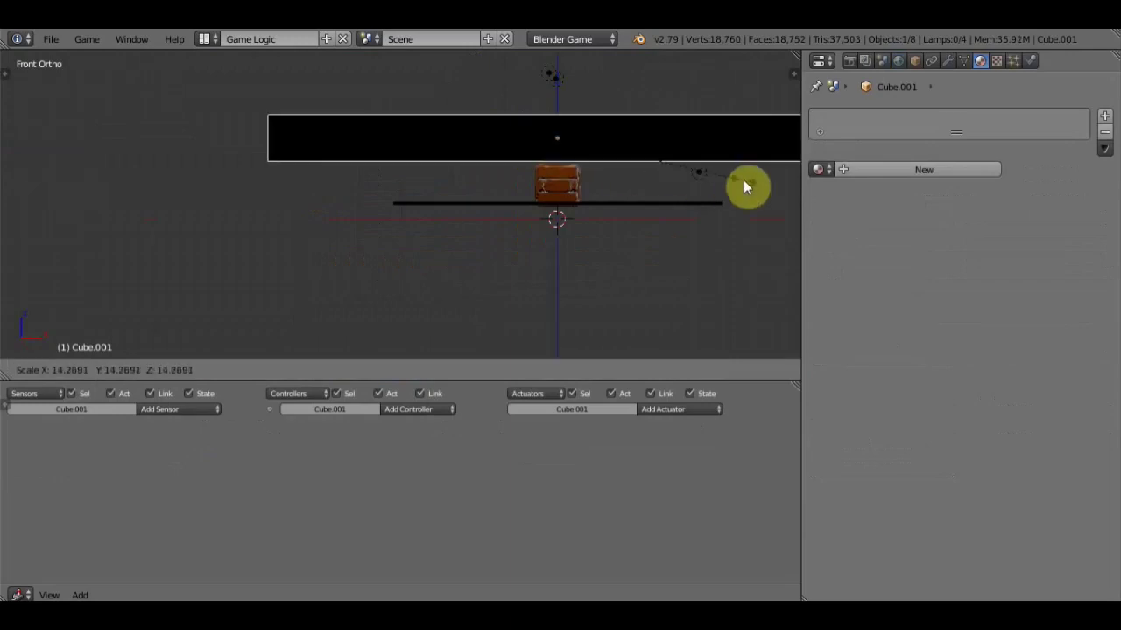
left_click(741, 181)
key("s")
key("z")
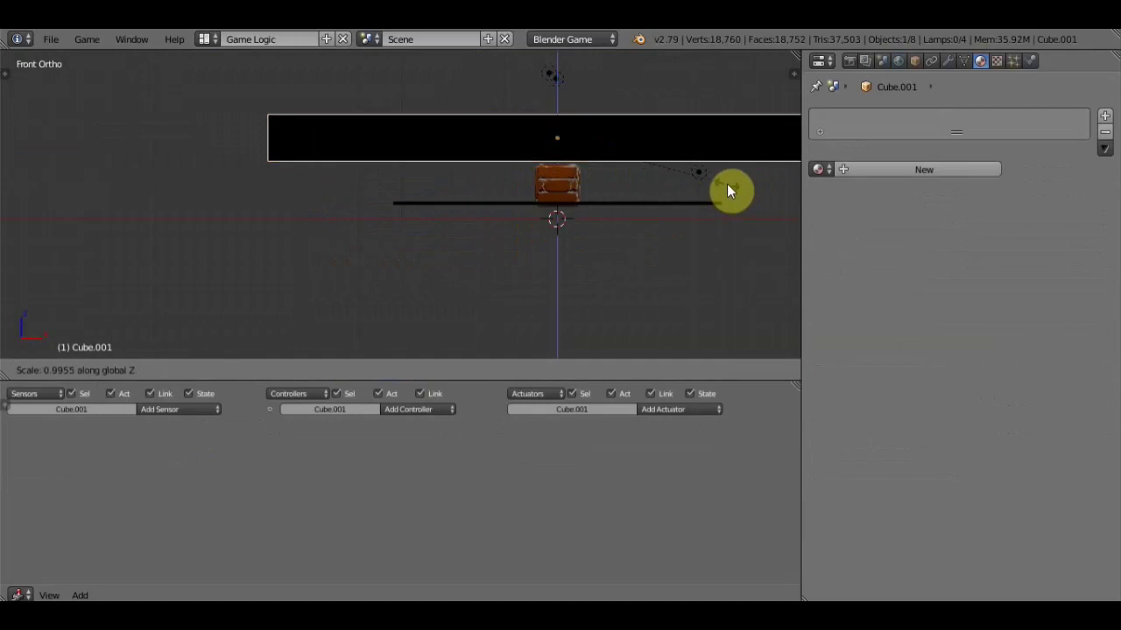
left_click(585, 146)
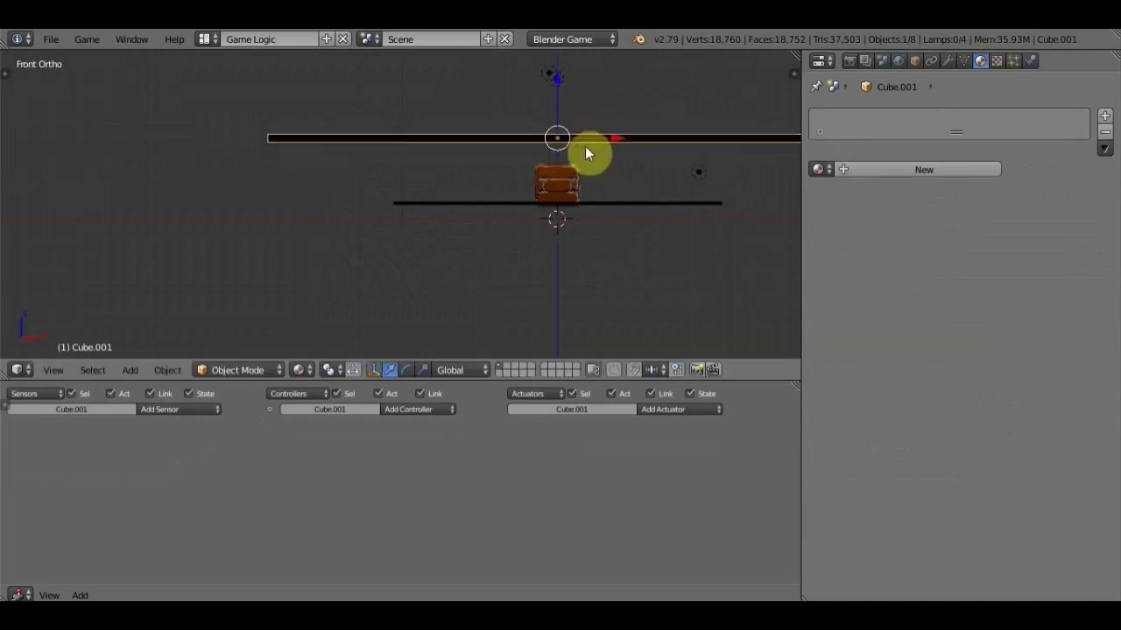
key("g")
key("z")
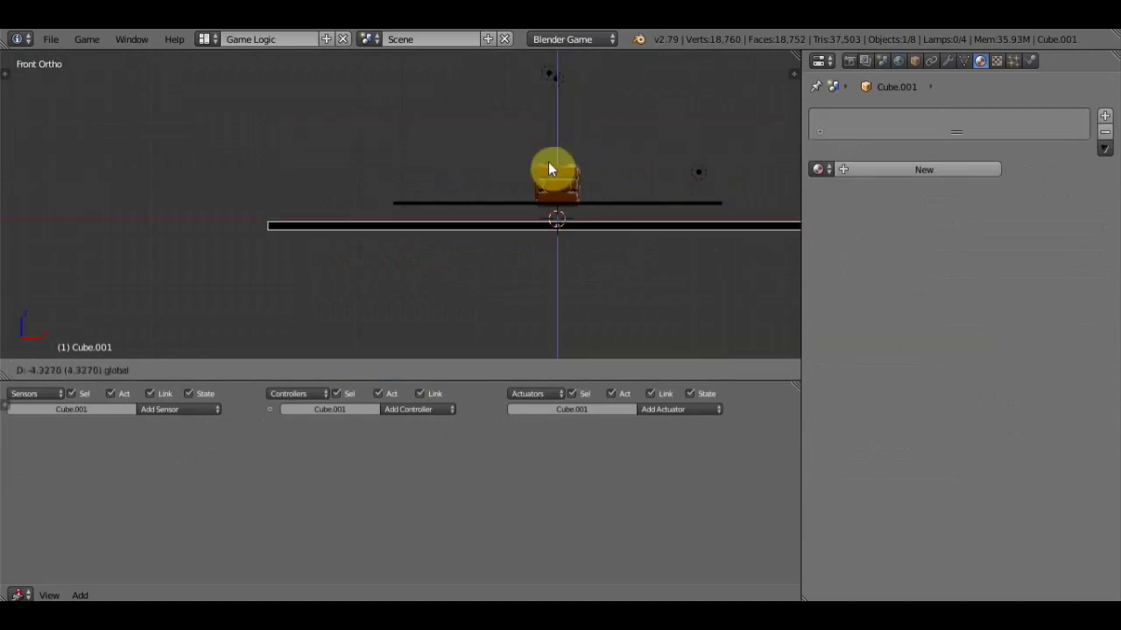
left_click(549, 151)
mouse_move(576, 171)
middle_mouse_down()
mouse_move(408, 261)
mouse_move(519, 224)
mouse_move(636, 234)
mouse_move(520, 220)
middle_mouse_up()
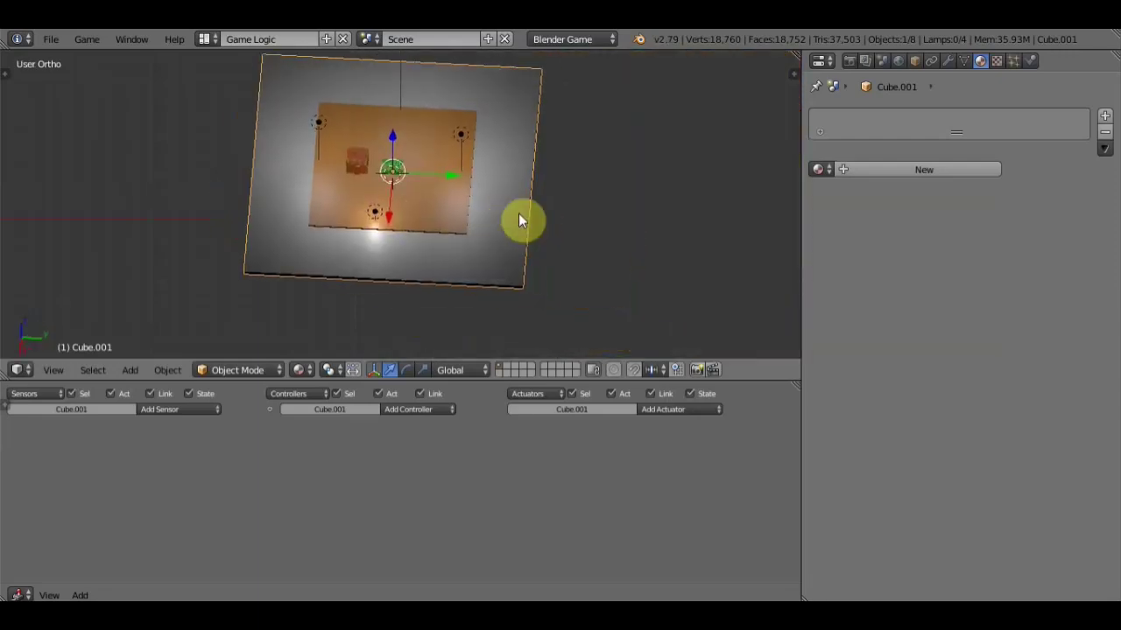
scroll(561, 223, "up", 2)
scroll(613, 249, "up", 2)
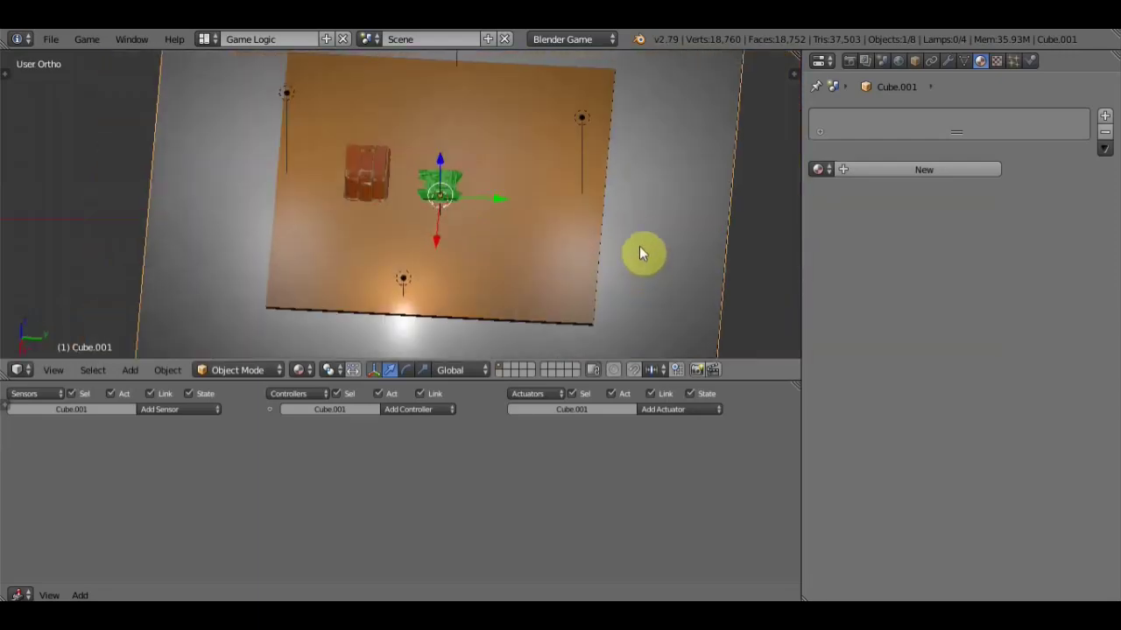
key("p")
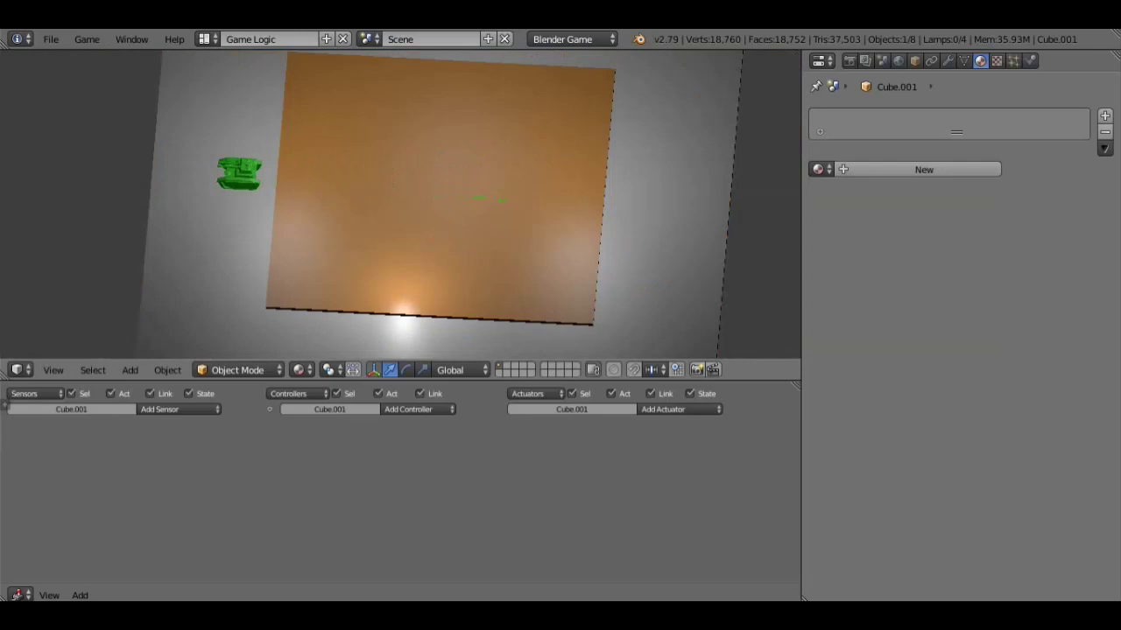
key("Escape")
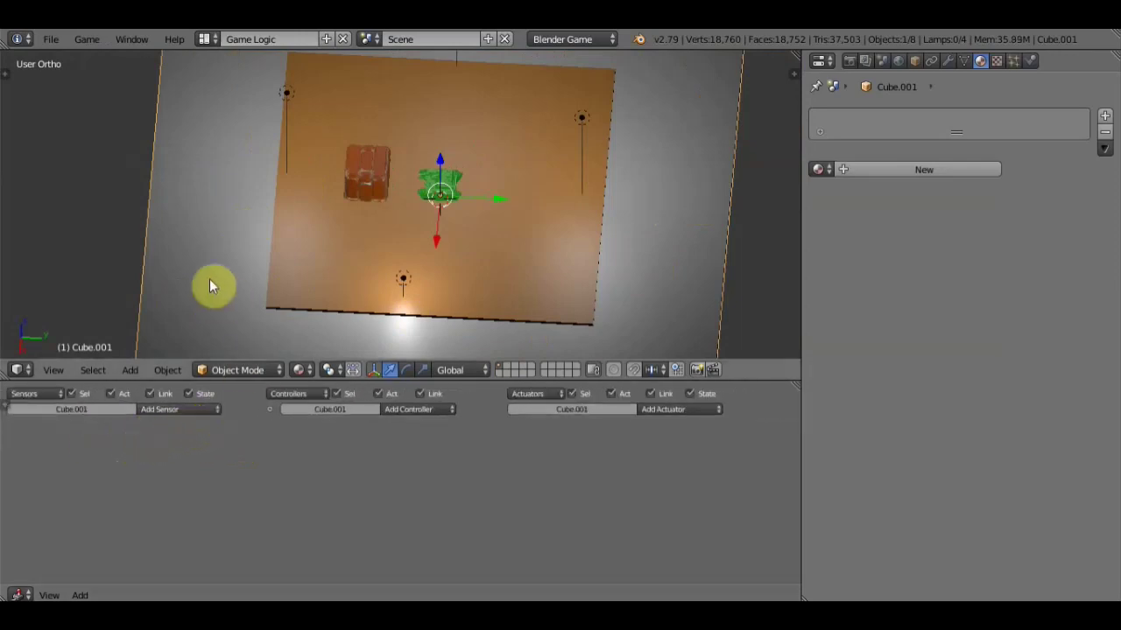
scroll(217, 281, "down", 1)
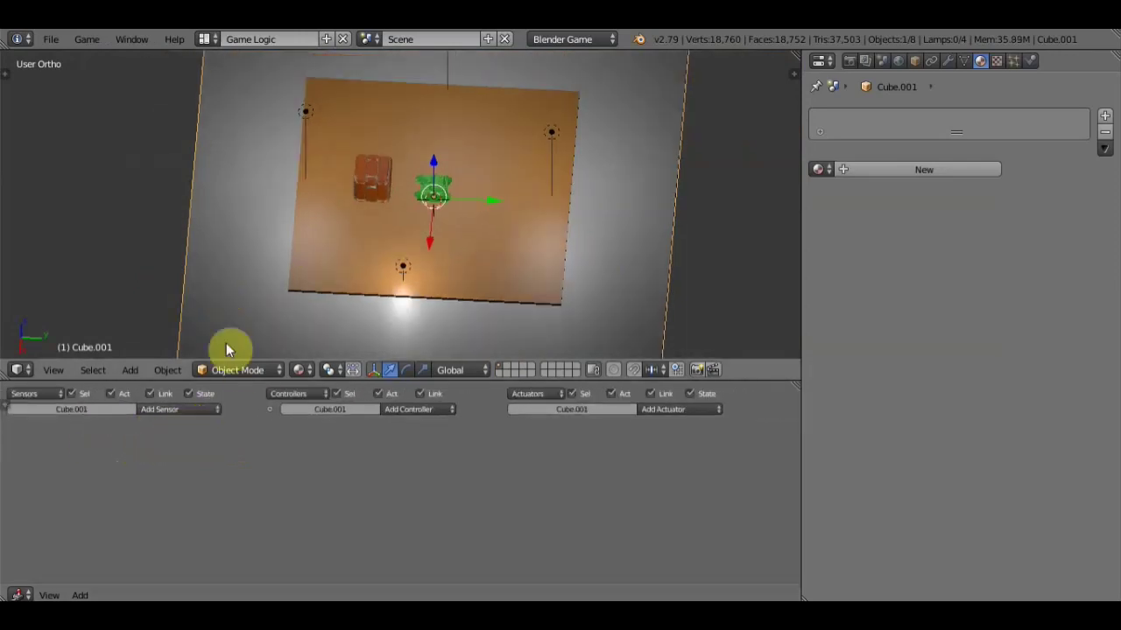
Give Cube.001 a Collision sensor wired to a Scene actuator set to Restart
left_click(215, 410)
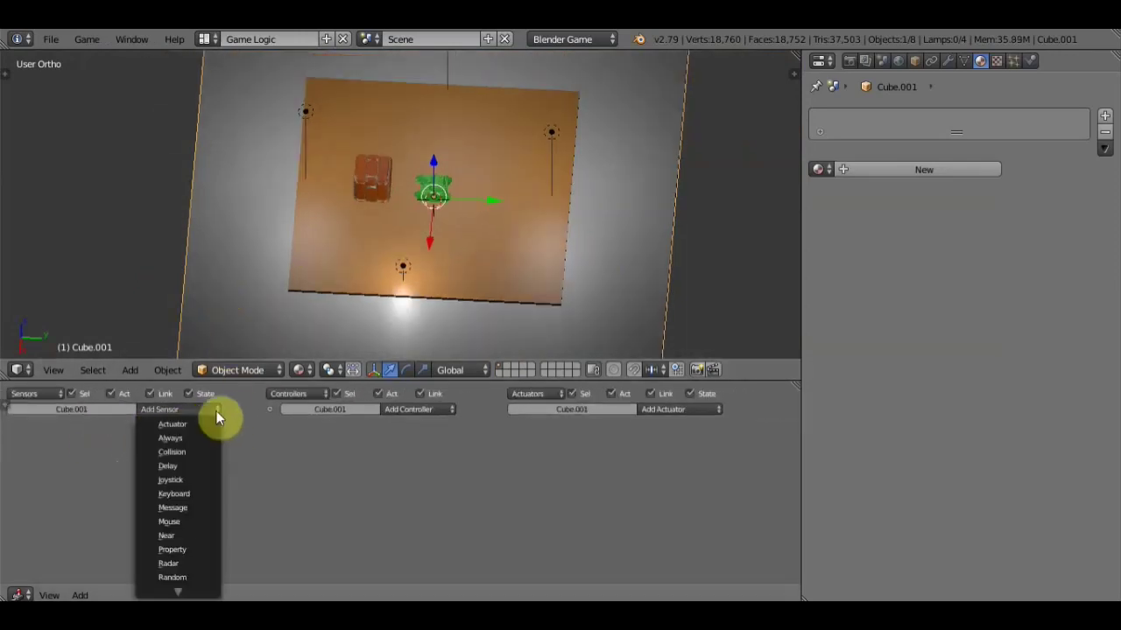
left_click(203, 454)
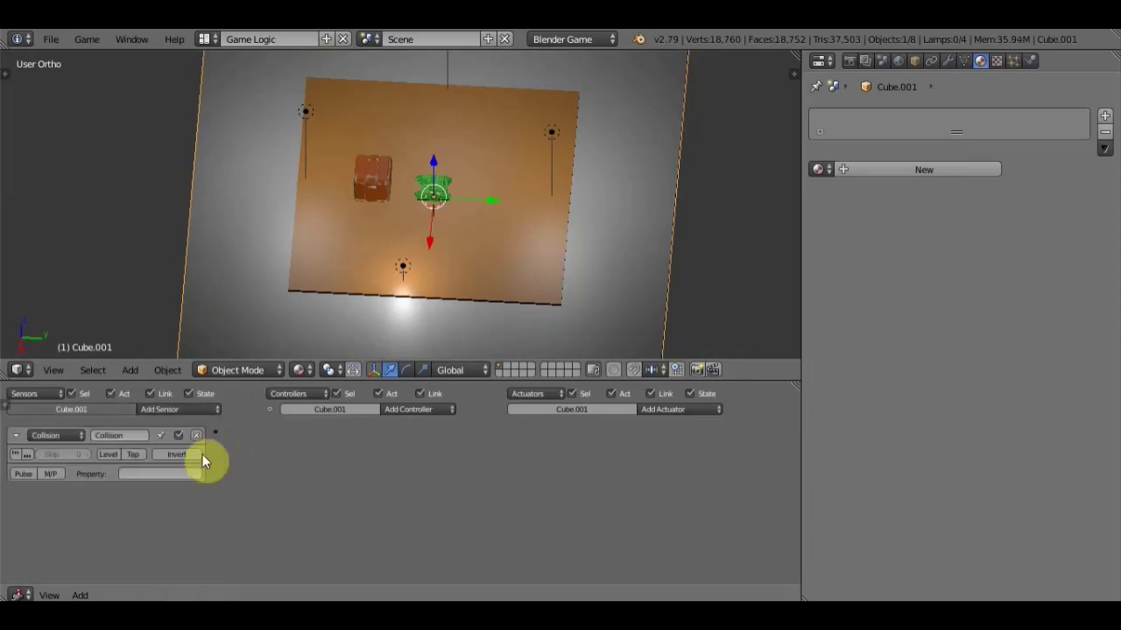
left_click(720, 410)
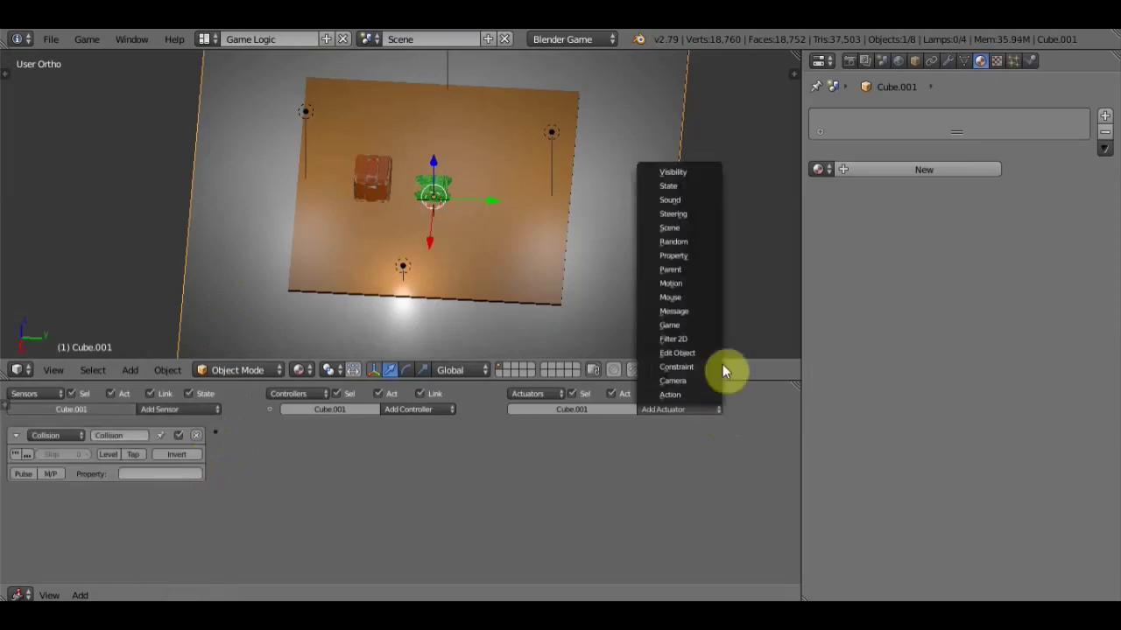
left_click(684, 229)
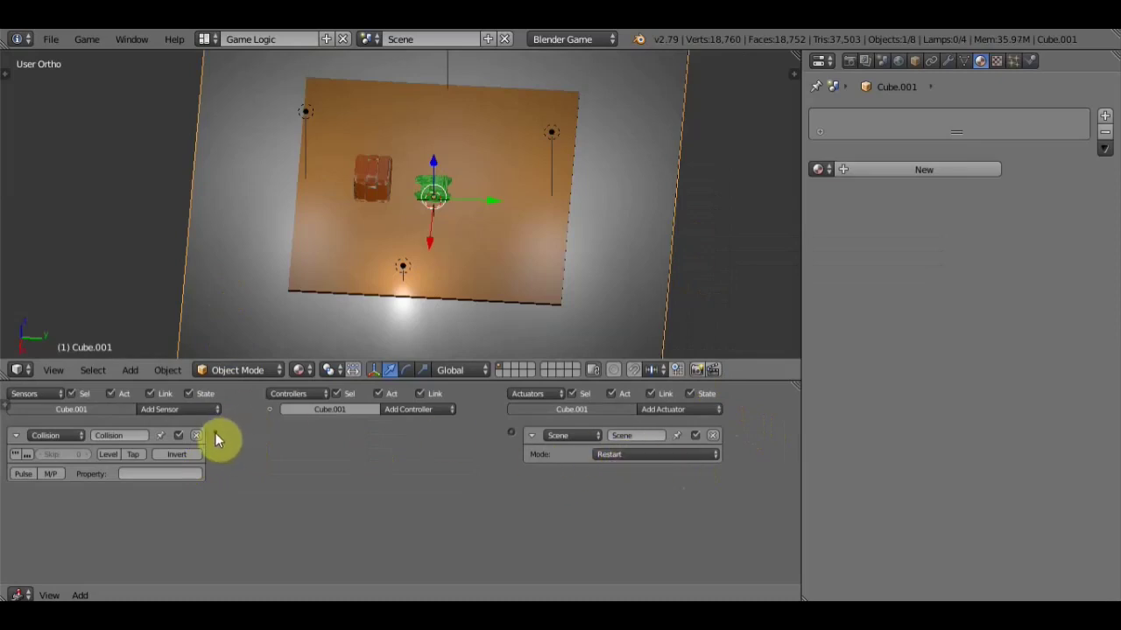
left_click_drag(215, 434, 511, 432)
scroll(501, 248, "up", 1)
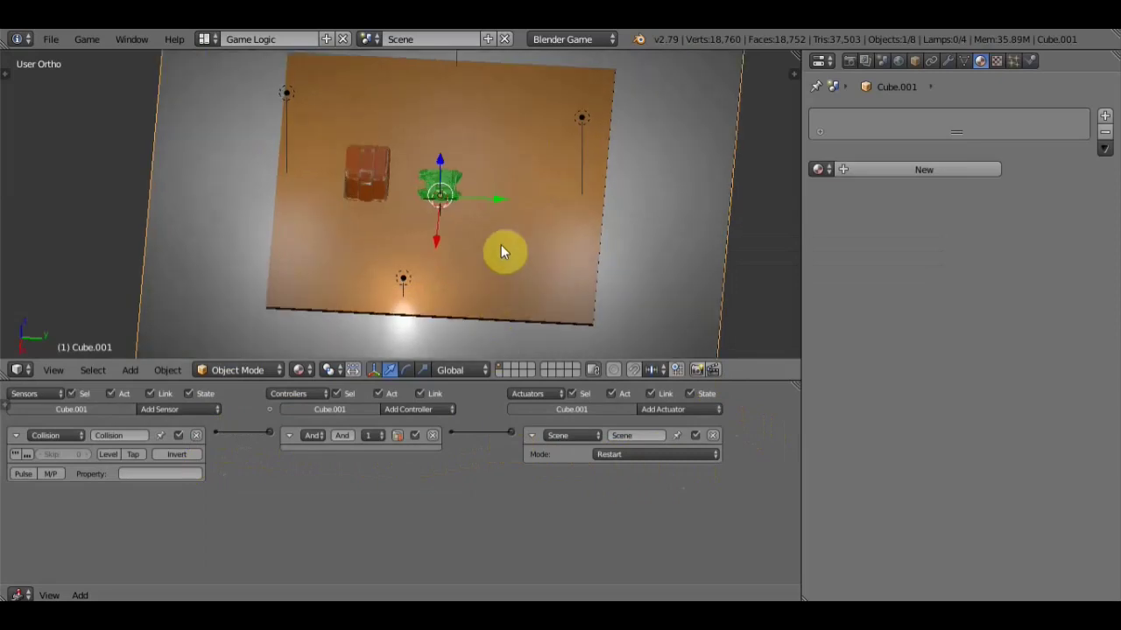
Test-run the game to check the slab's restart logic
middle_click_drag(501, 244, 499, 175)
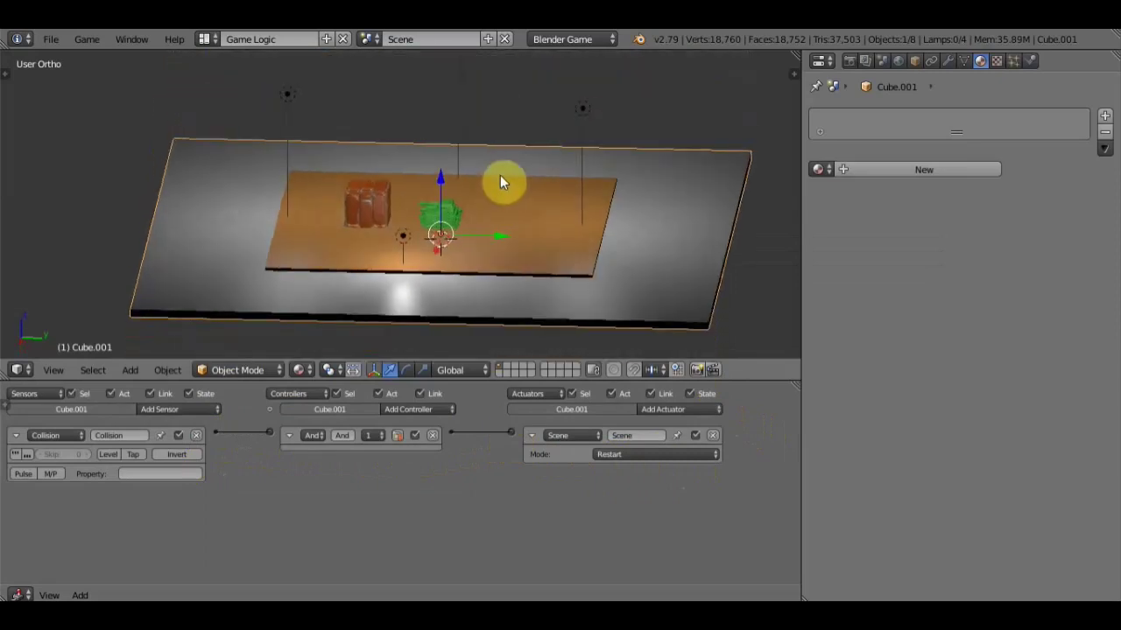
scroll(501, 177, "down", 1)
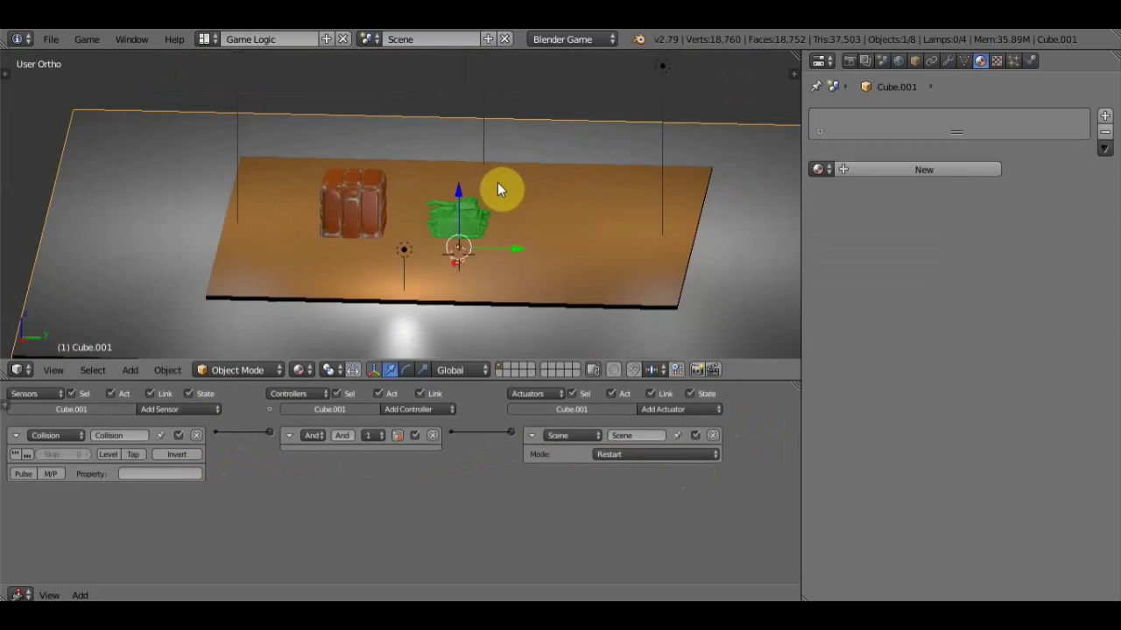
key("p")
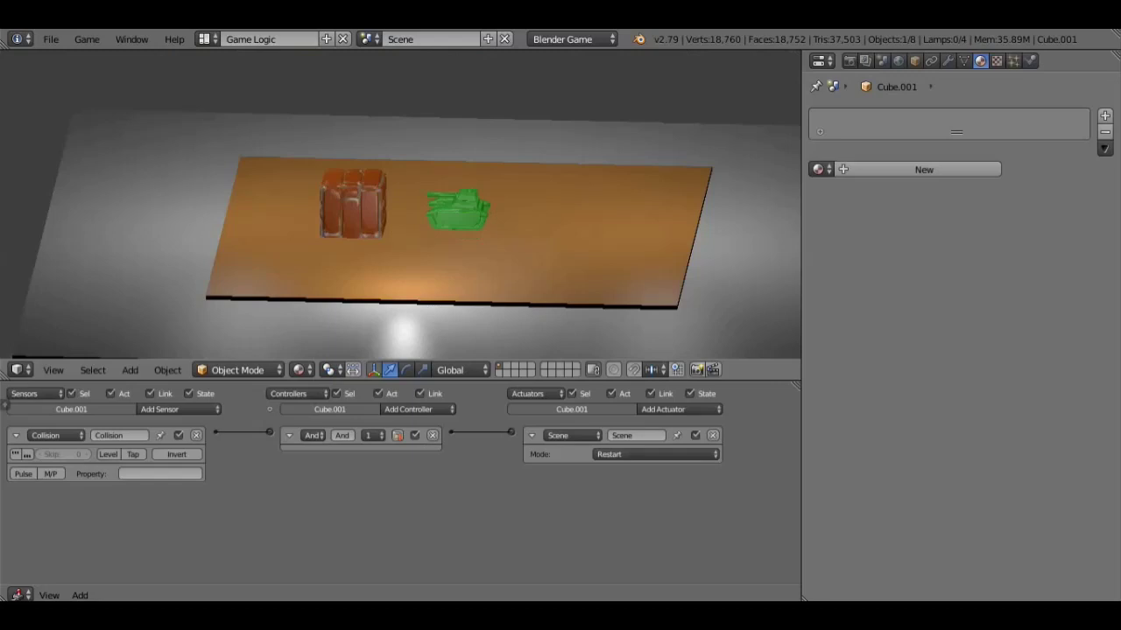
key("Escape")
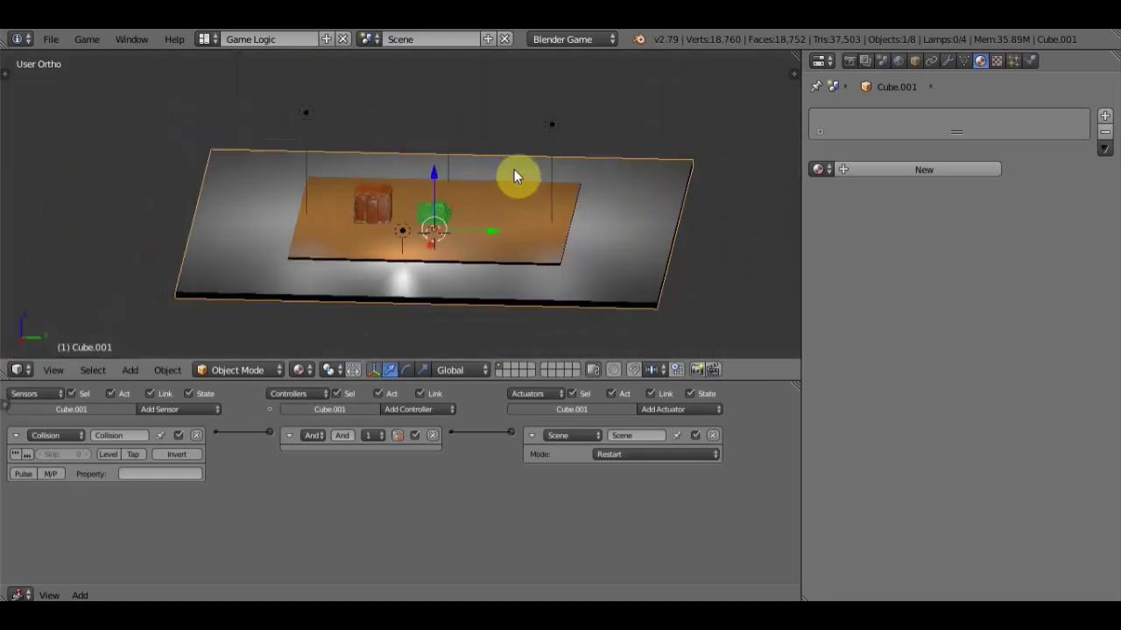
Lower the slab slightly along Z and run the game again
mouse_move(514, 171)
middle_mouse_down()
mouse_move(529, 200)
mouse_move(519, 140)
middle_mouse_up()
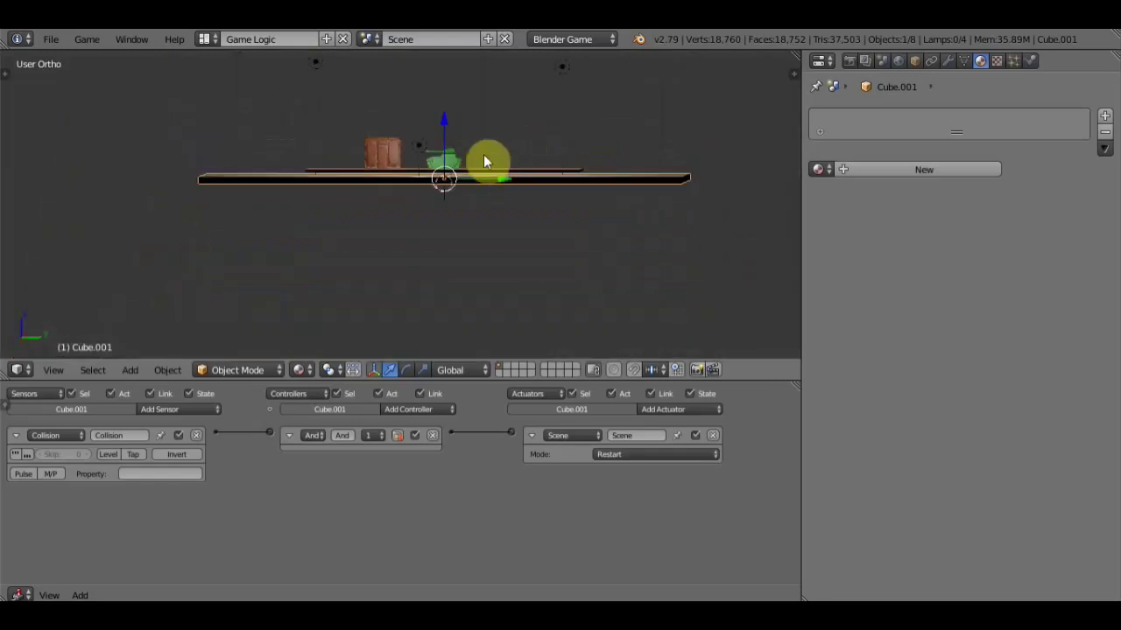
key("g")
key("z")
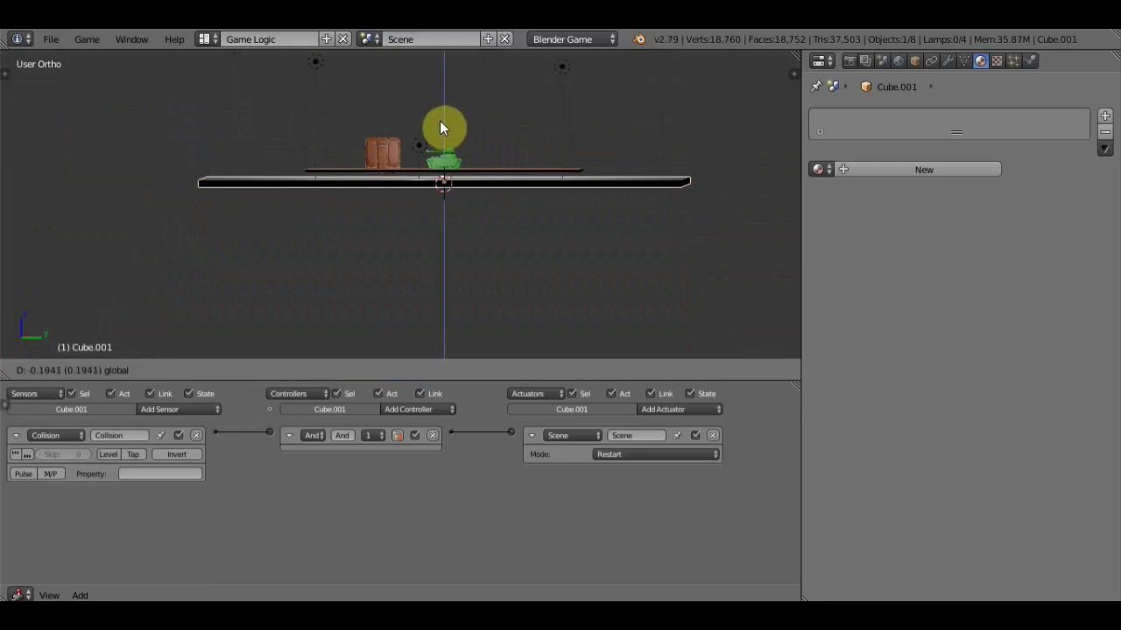
left_click(439, 122)
mouse_move(439, 122)
middle_mouse_down()
mouse_move(450, 152)
mouse_move(452, 141)
middle_mouse_up()
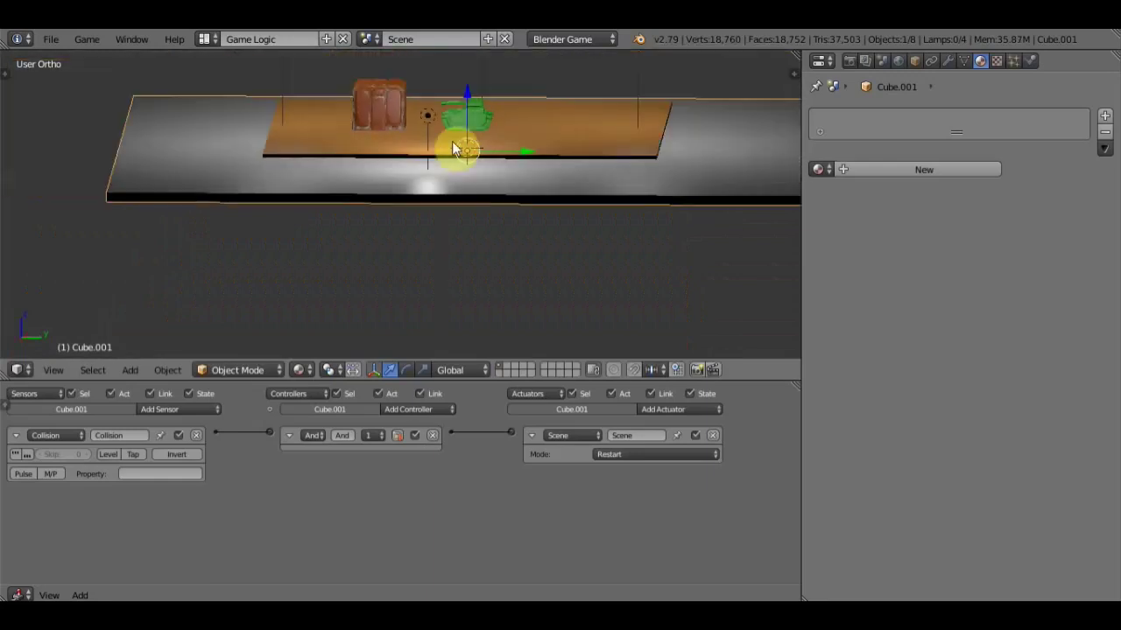
key("p")
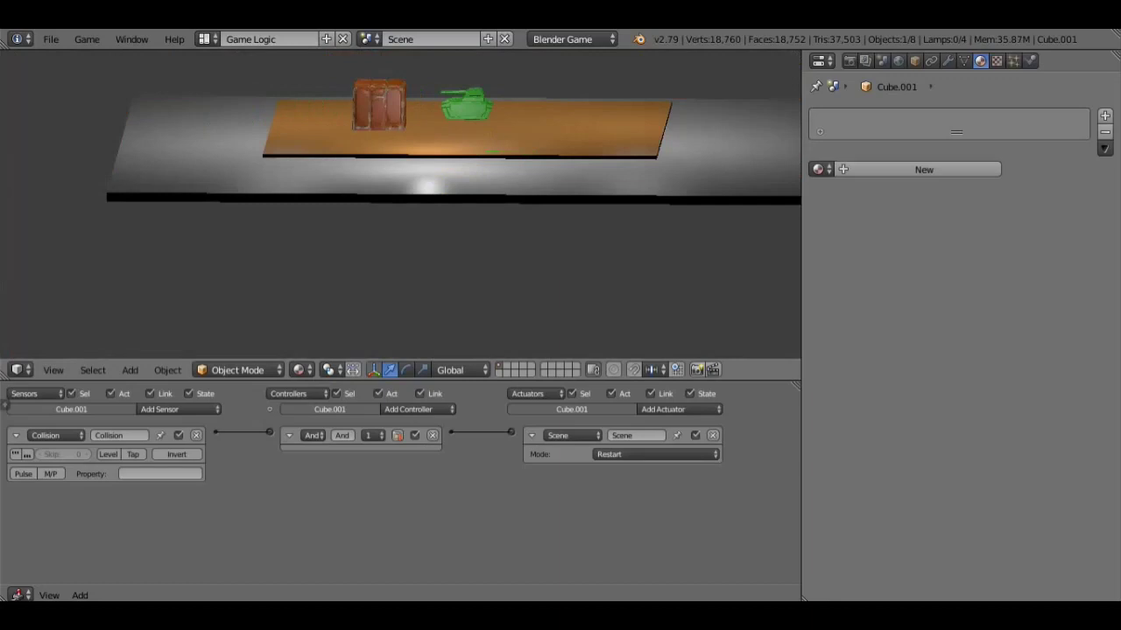
key("Escape")
key("Caps_Lock")
key("Caps_Lock")
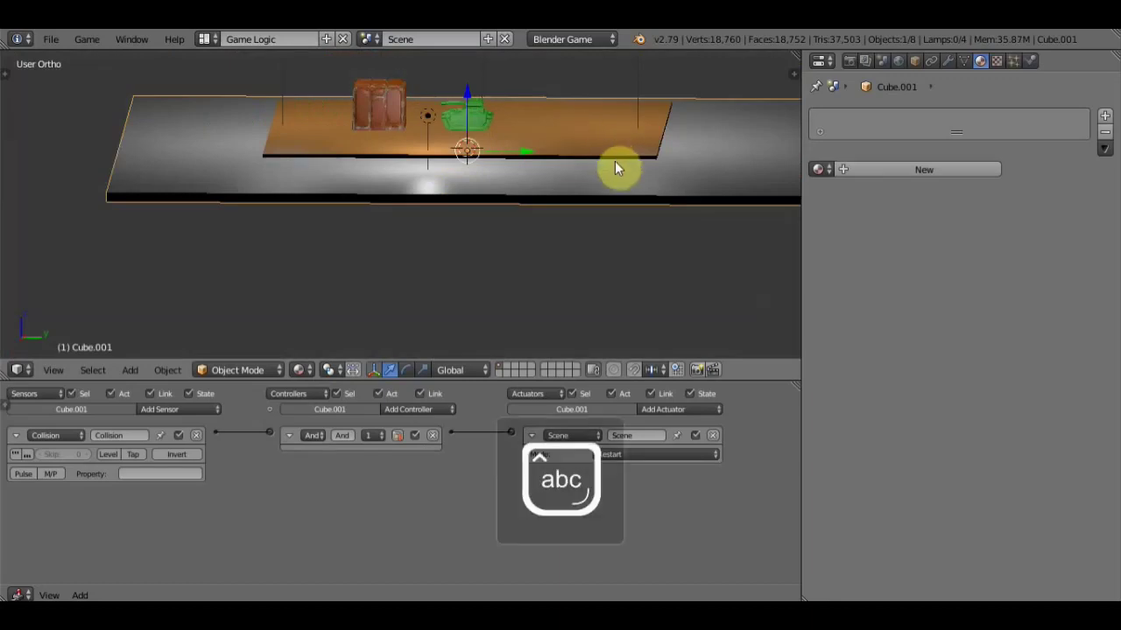
middle_click_drag(595, 209, 564, 286, "shift")
scroll(561, 316, "up", 3)
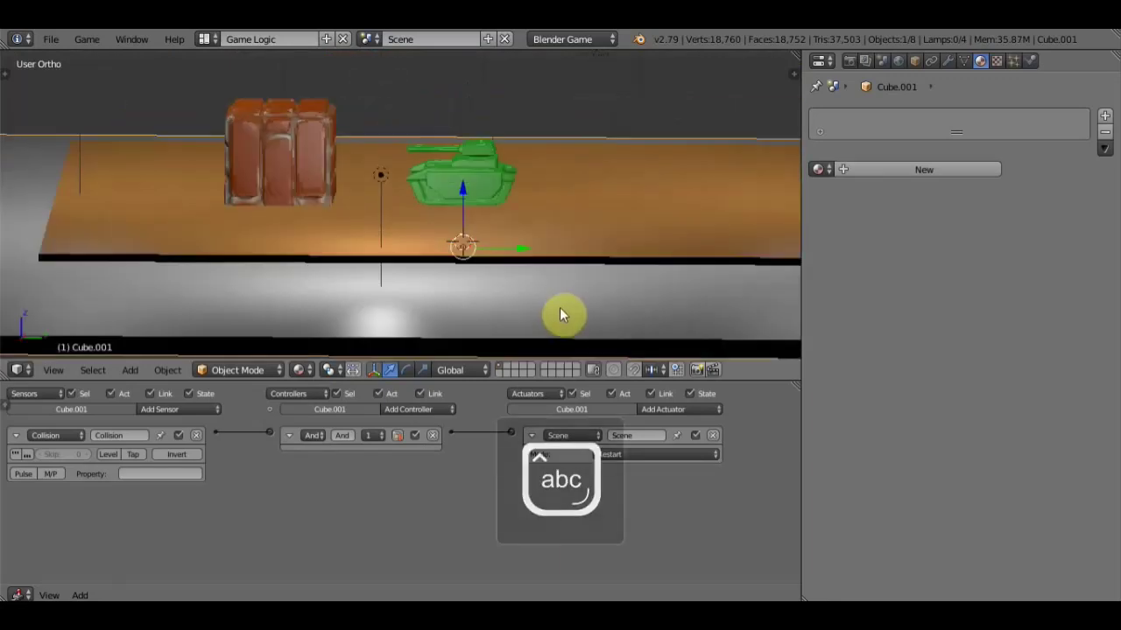
scroll(595, 302, "up", 2)
mouse_move(630, 293)
middle_mouse_down("shift")
mouse_move(776, 303)
mouse_move(764, 311)
middle_mouse_up("shift")
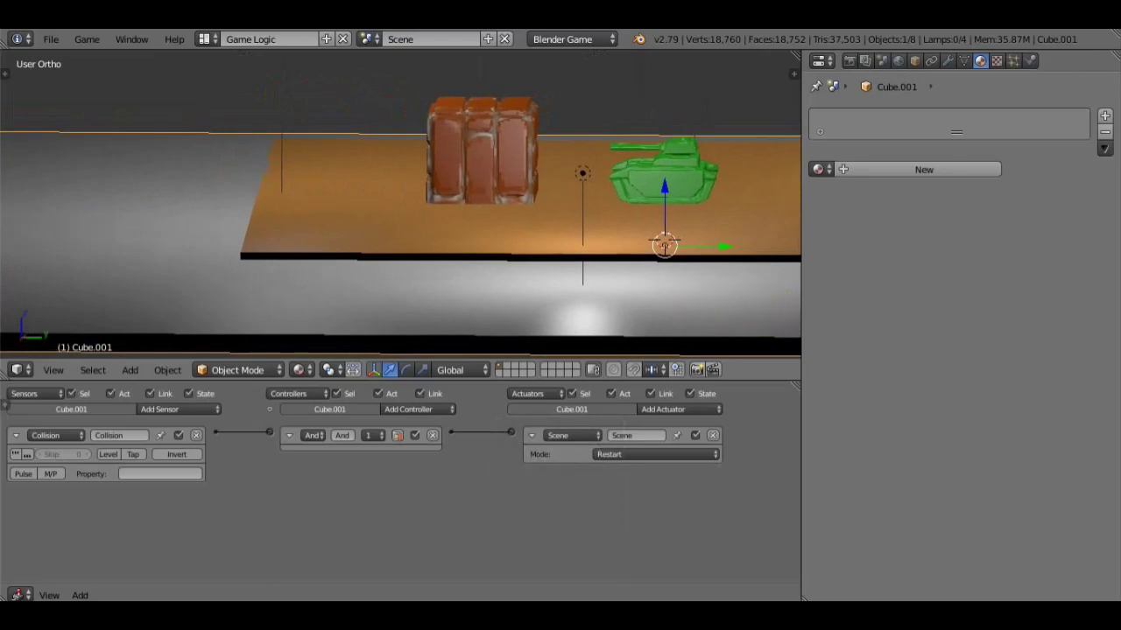
key("p")
key("Up")
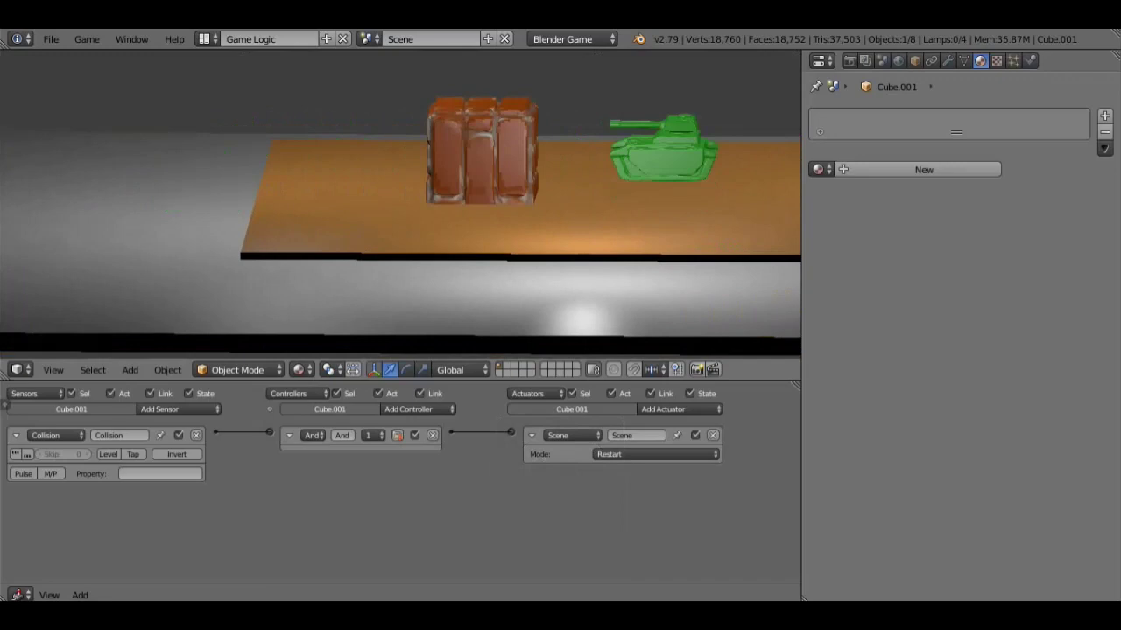
key("Escape")
scroll(663, 244, "down", 3)
scroll(663, 245, "down", 2)
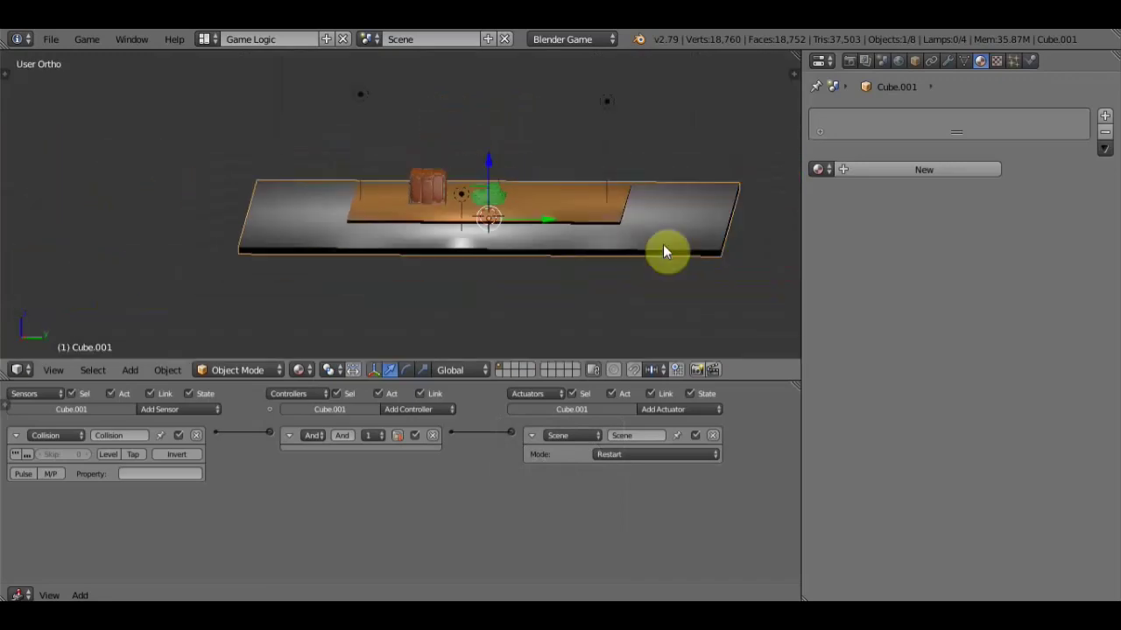
scroll(385, 168, "up", 2)
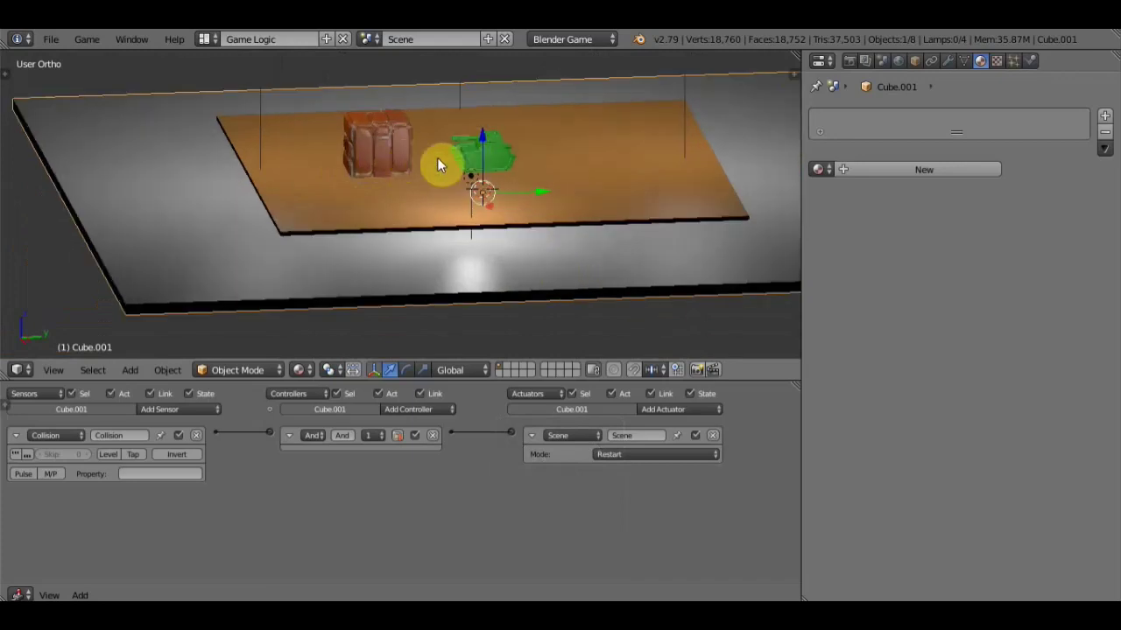
middle_click_drag(517, 162, 488, 152)
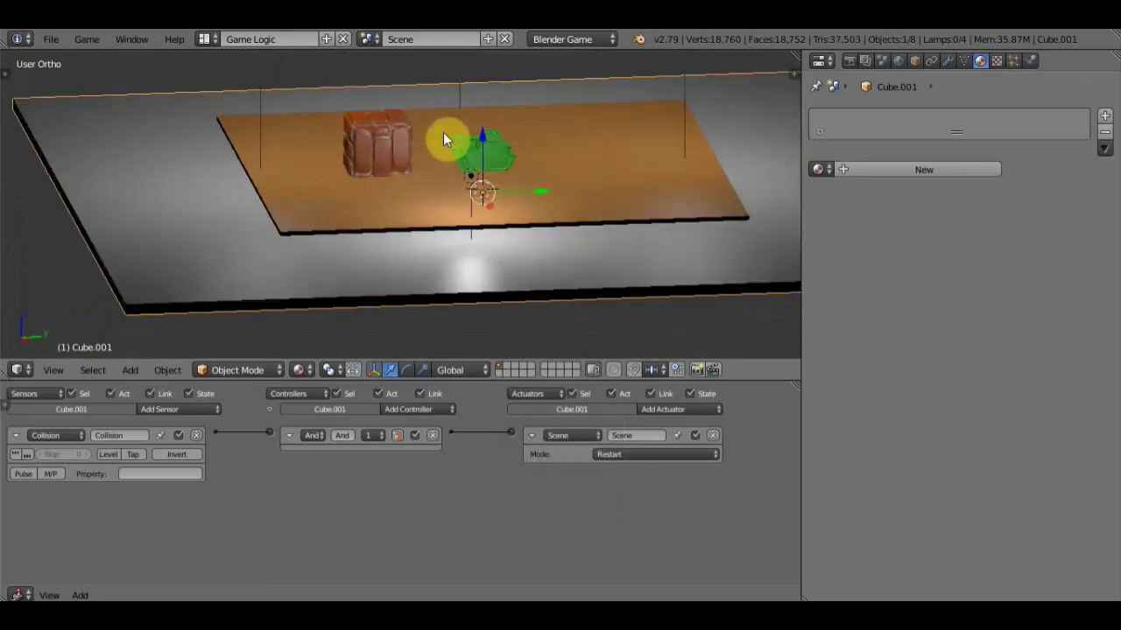
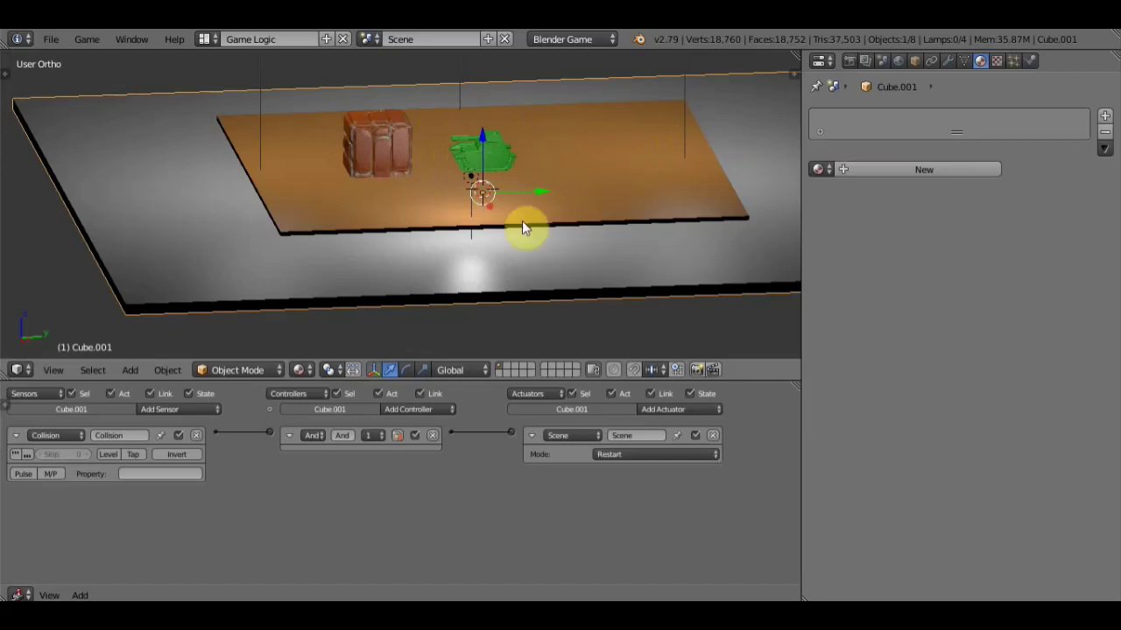
Widen the 3D viewport, zoom out over the plane, crate and tank, and bring up the Add menu
mouse_move(801, 247)
left_mouse_down()
mouse_move(898, 252)
mouse_move(876, 272)
left_mouse_up()
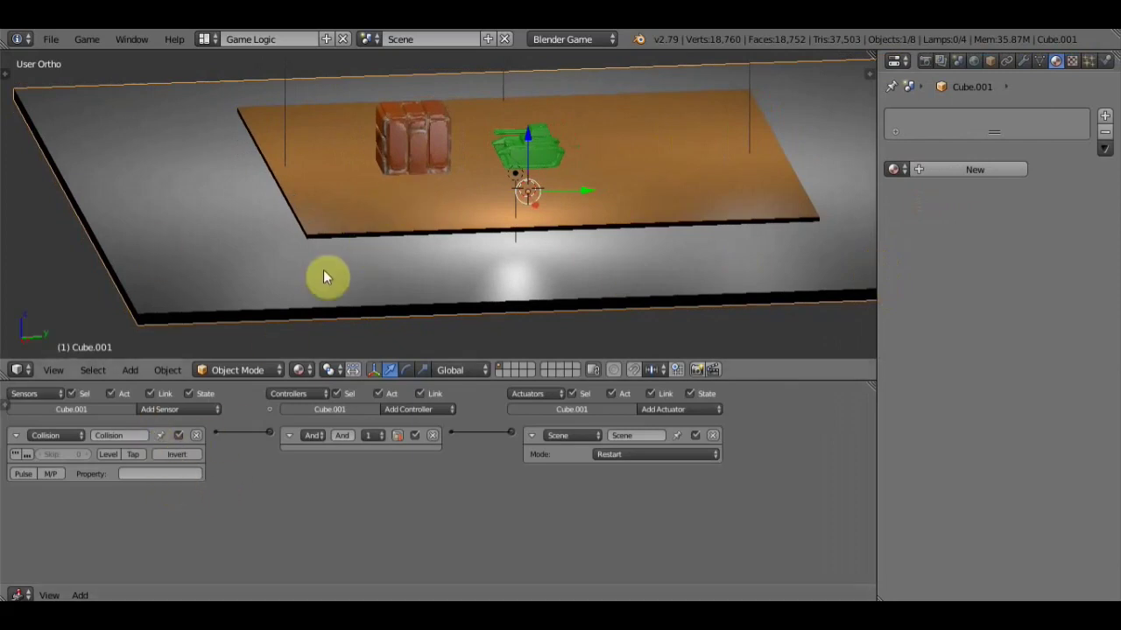
scroll(350, 241, "down", 2)
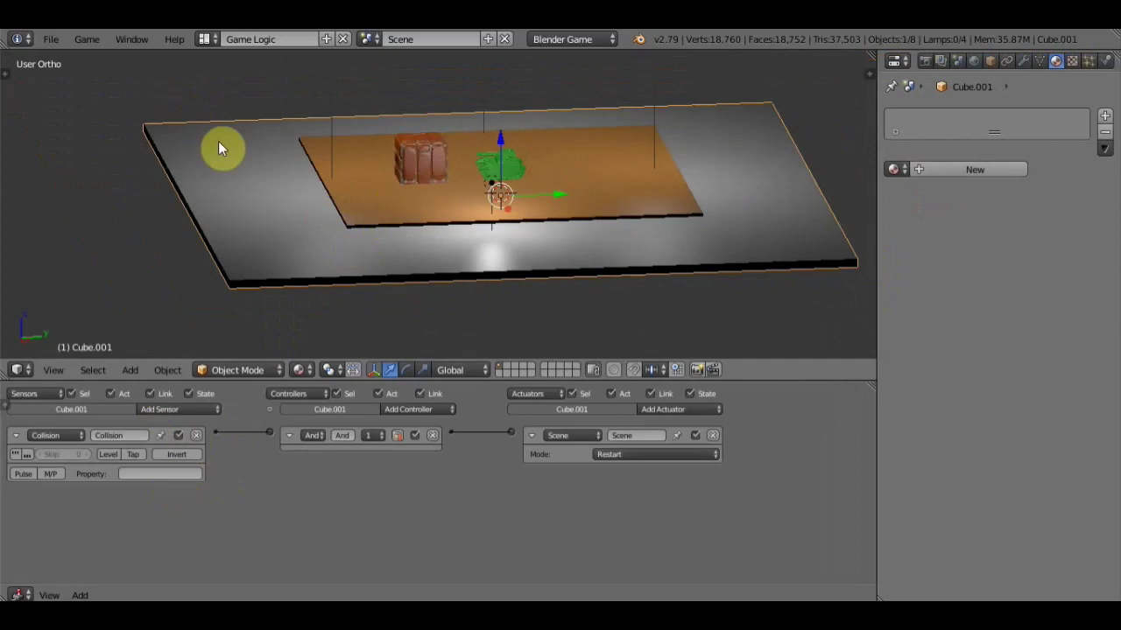
key("shift+a")
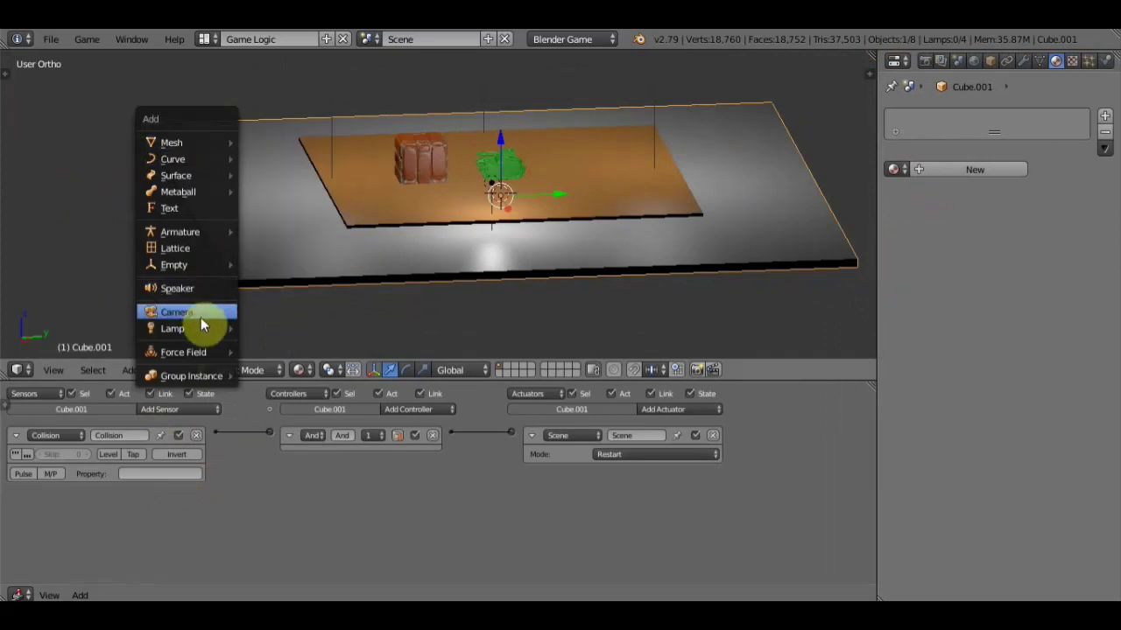
Add a camera, switch to top view, and show the Transform sidebar
left_click(218, 312)
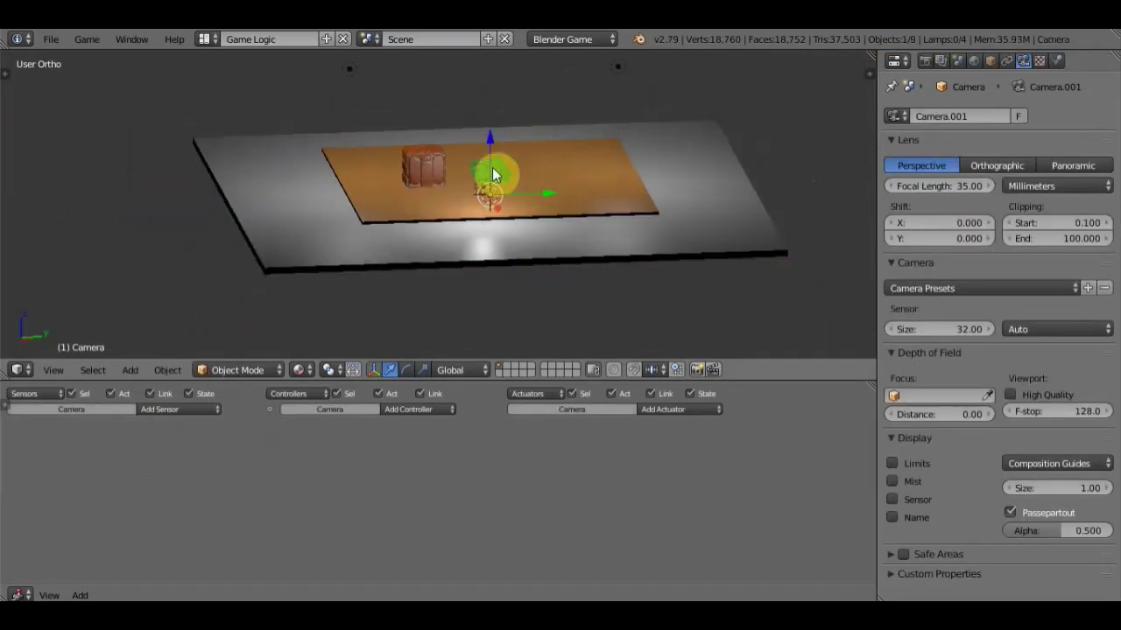
mouse_move(492, 176)
middle_mouse_down()
mouse_move(642, 178)
mouse_move(675, 201)
mouse_move(494, 272)
mouse_move(393, 246)
middle_mouse_up()
mouse_move(530, 201)
middle_mouse_down()
mouse_move(566, 198)
mouse_move(537, 247)
middle_mouse_up()
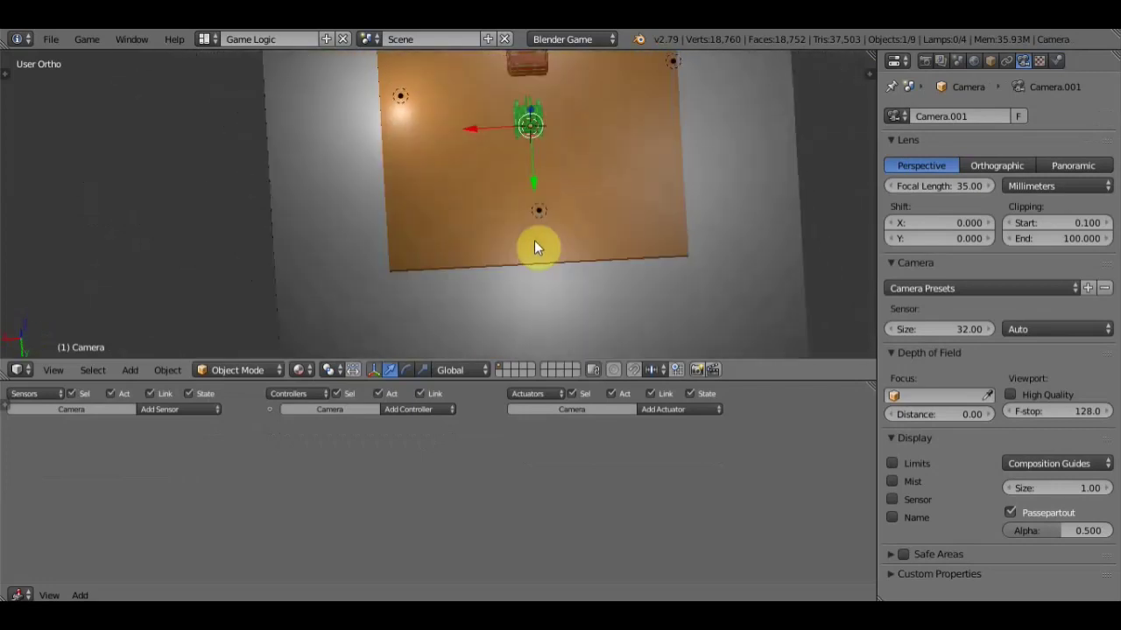
key("KP_7")
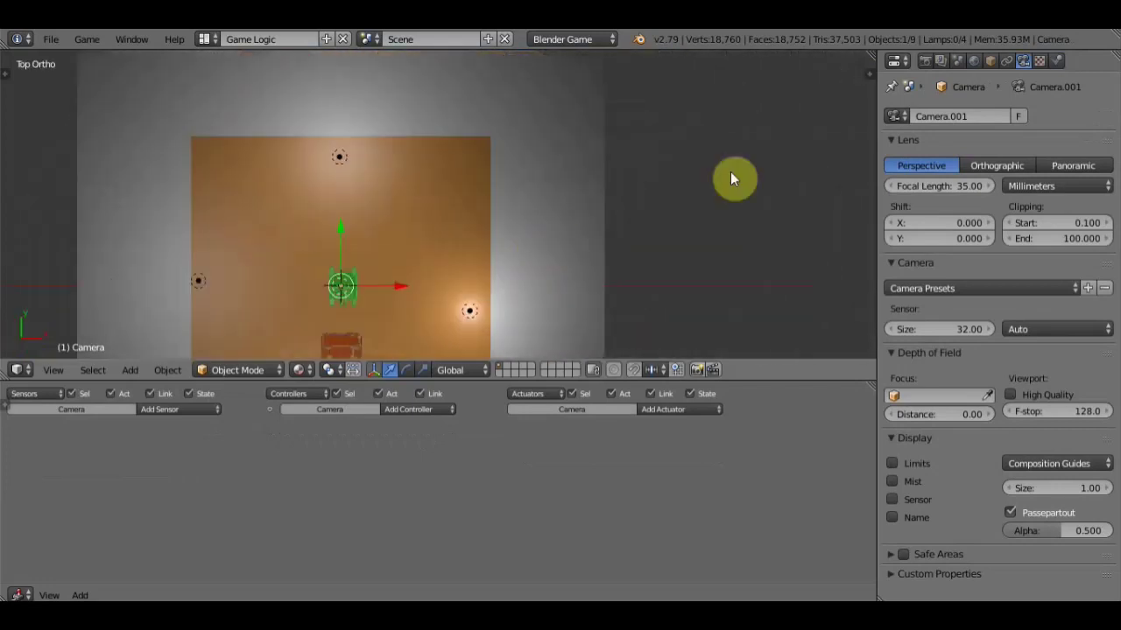
key("n")
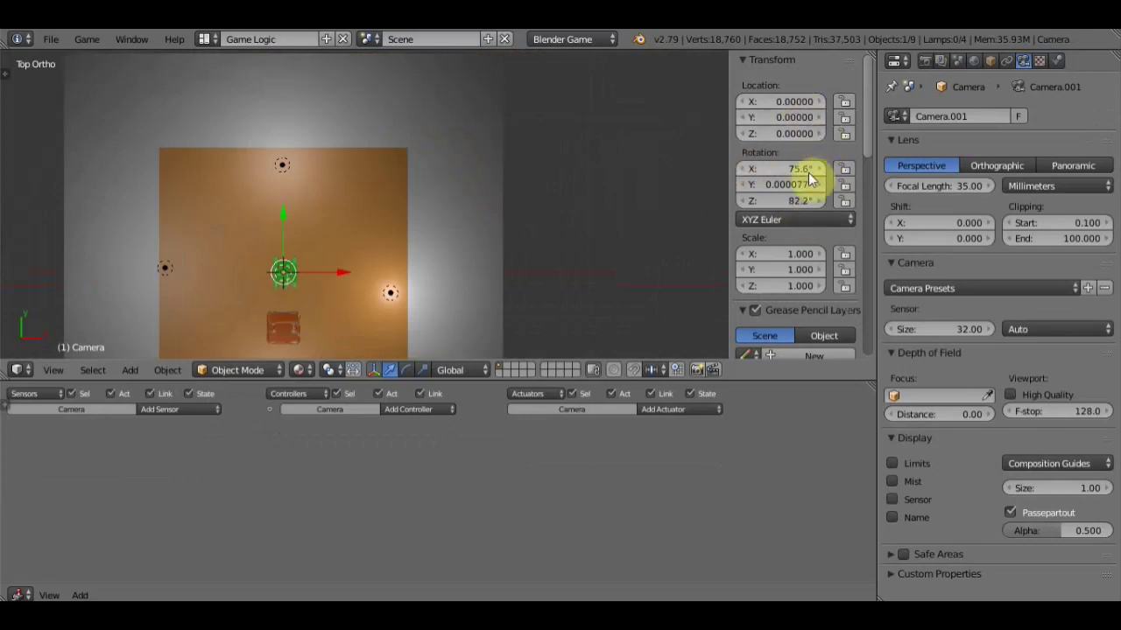
Set the camera's X, Y and Z rotation to 0 in the Transform panel
left_click(803, 171)
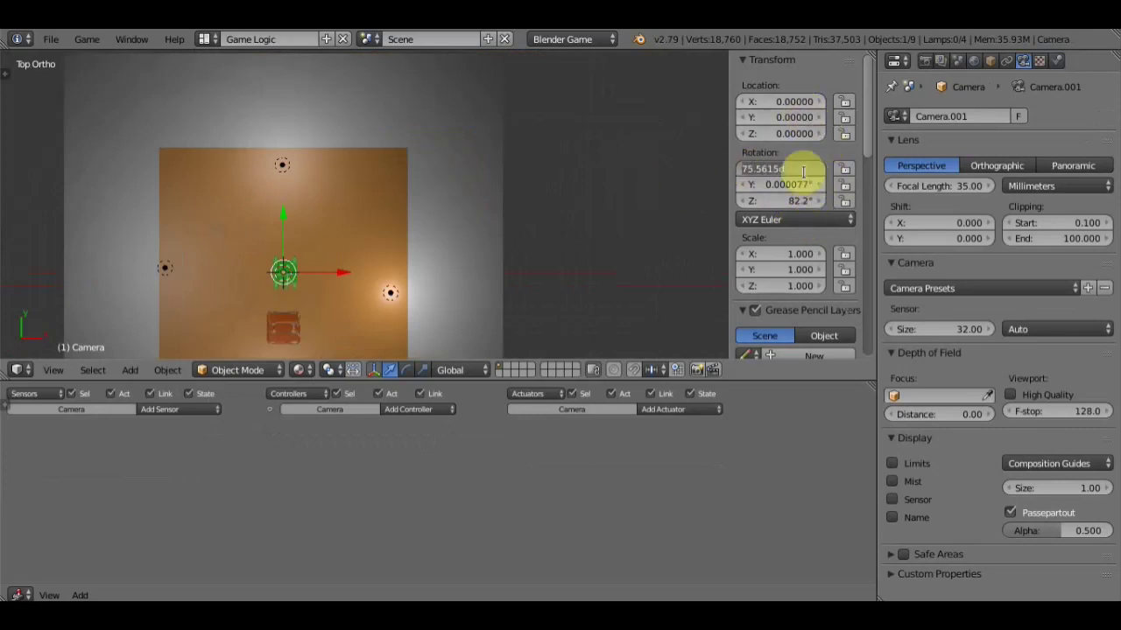
type("0")
key("Return")
left_click(803, 184)
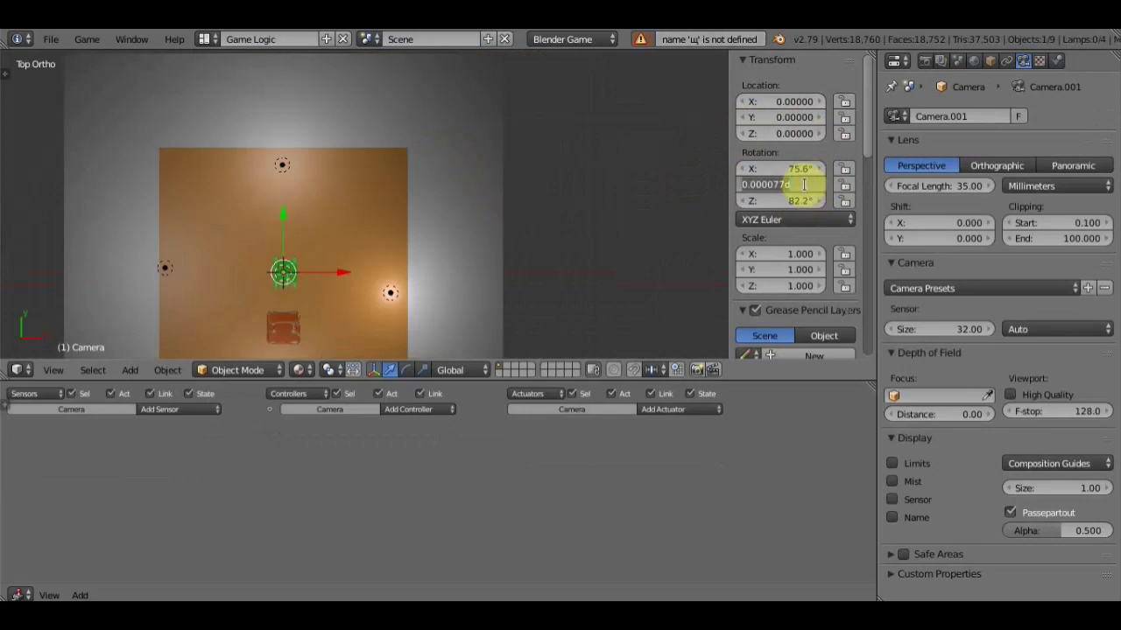
type("0")
key("Return")
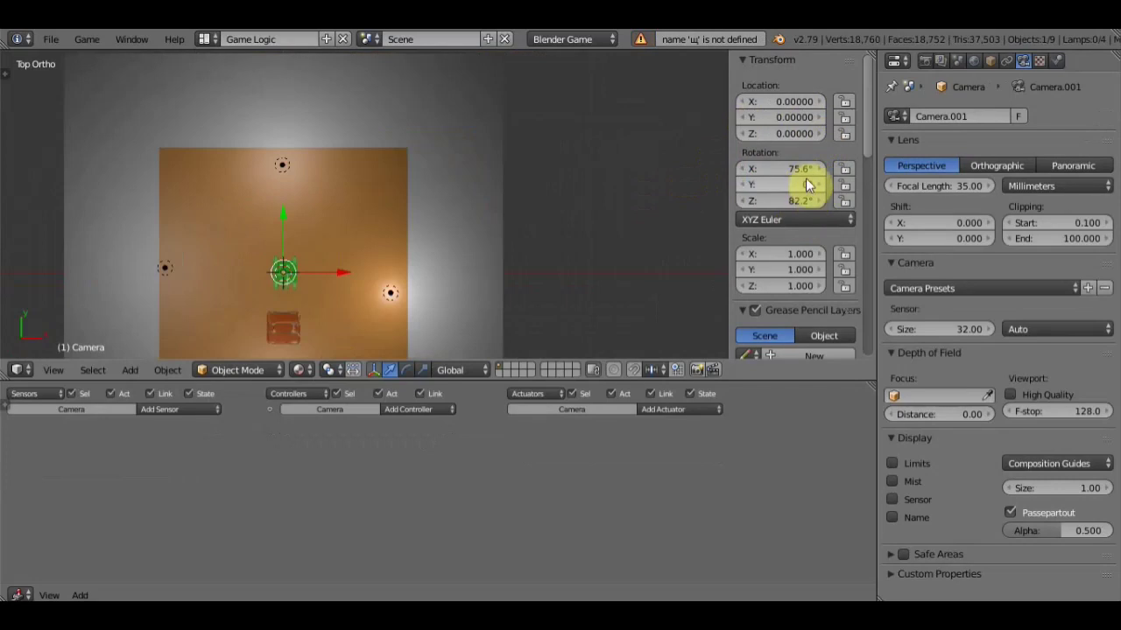
left_click(805, 169)
type("0")
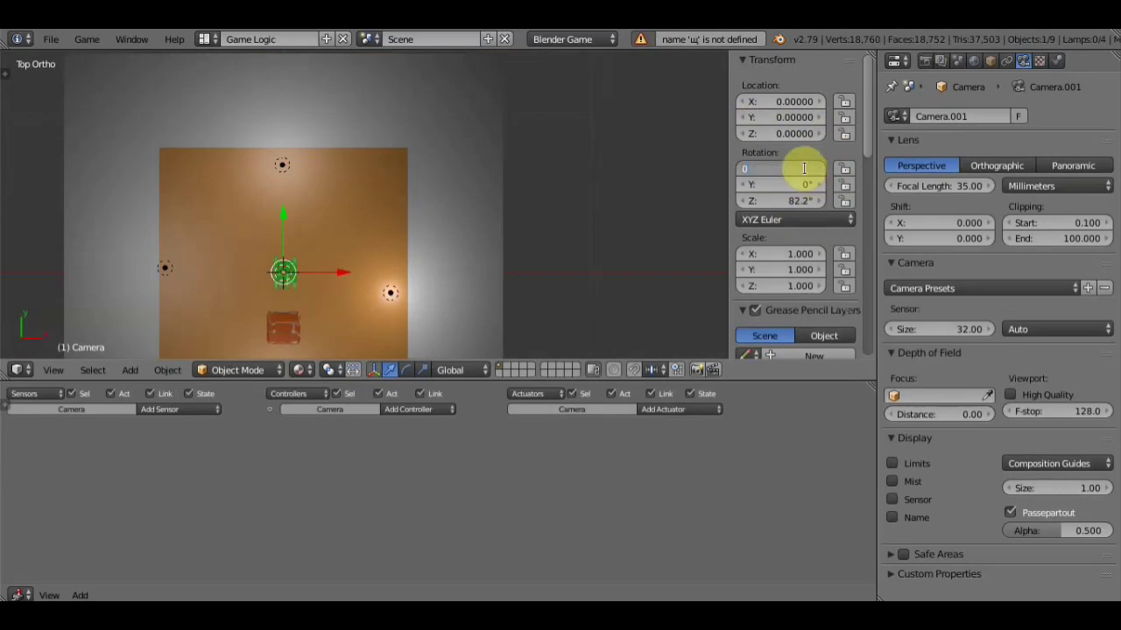
key("Return")
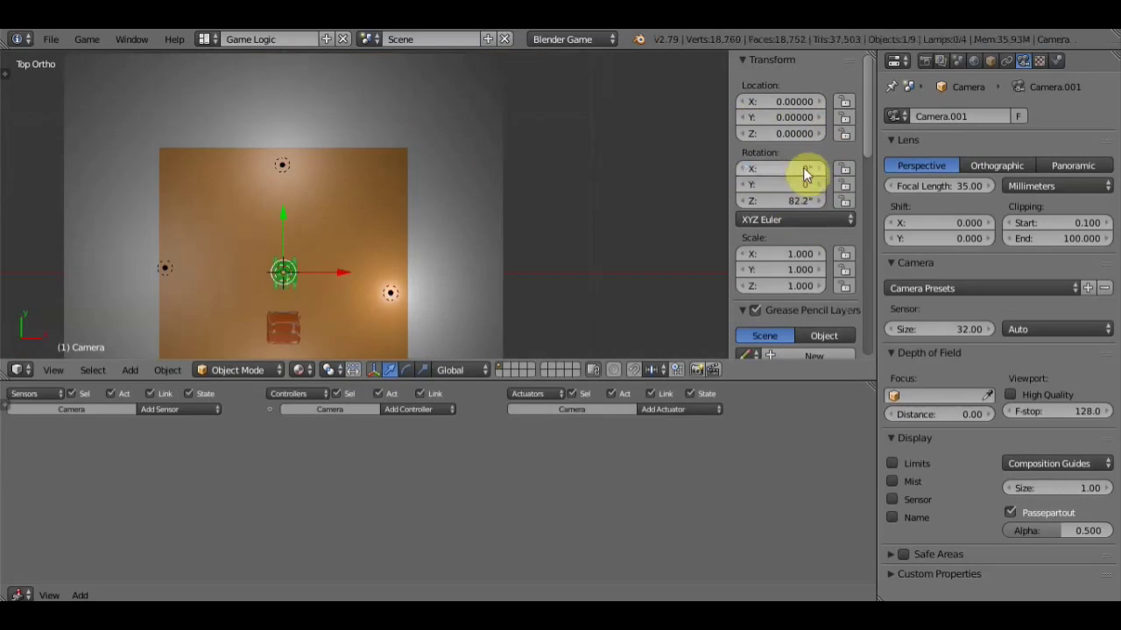
left_click(803, 202)
type("0")
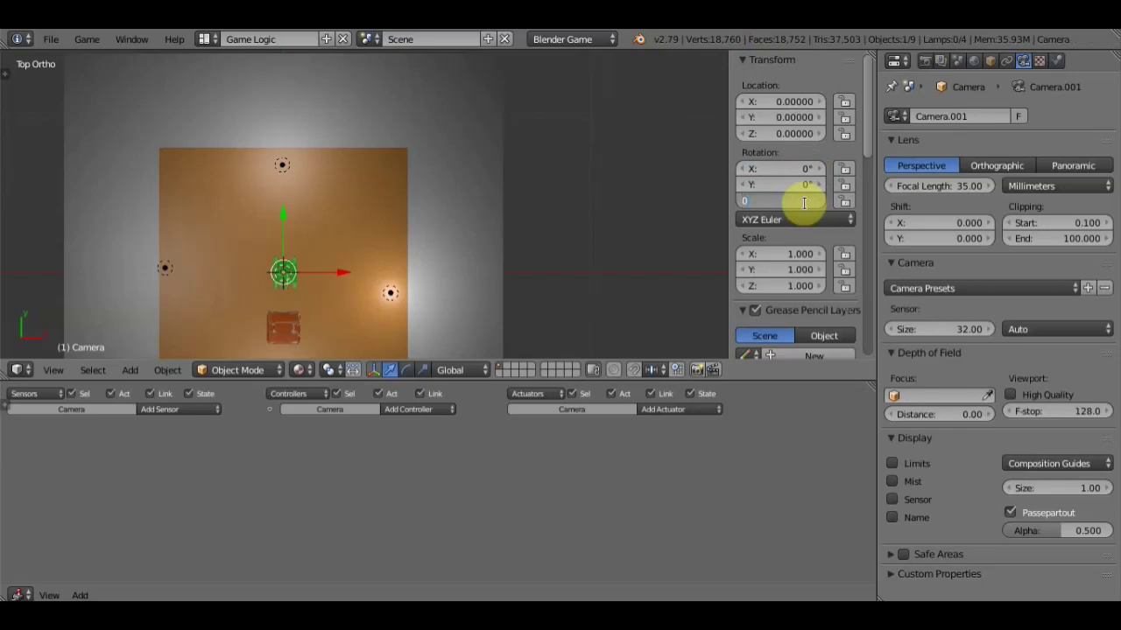
key("Return")
Move the camera straight up along Z to a height of 9.44769
mouse_move(592, 260)
middle_mouse_down()
mouse_move(492, 173)
mouse_move(515, 153)
mouse_move(517, 121)
mouse_move(693, 183)
middle_mouse_up()
scroll(517, 145, "up", 2)
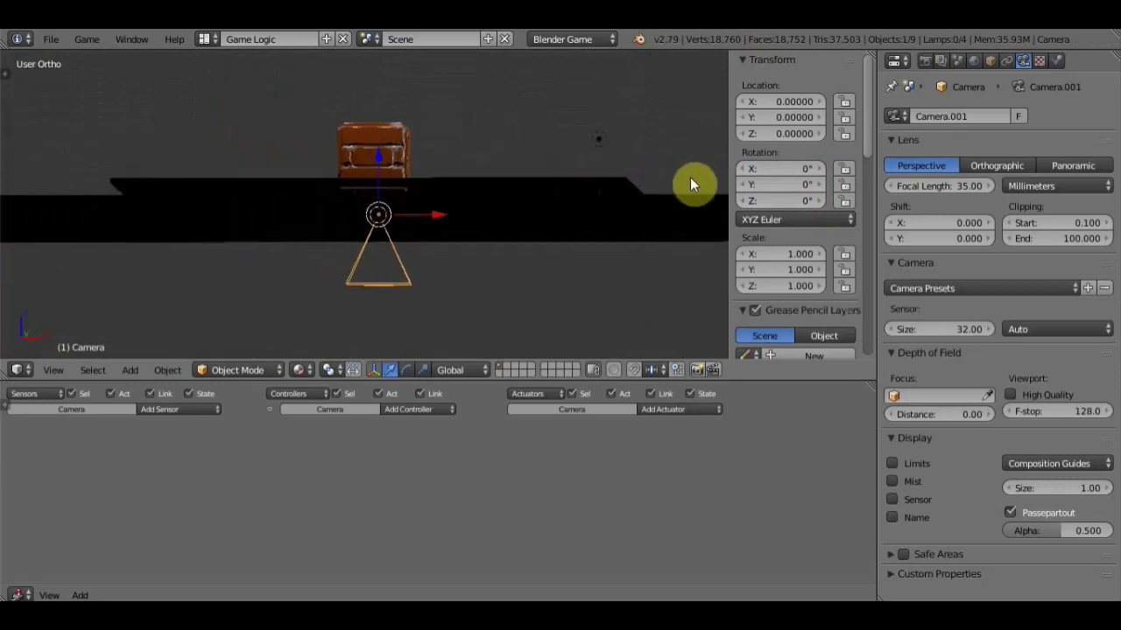
scroll(519, 166, "down", 2)
middle_click_drag(519, 164, 390, 165)
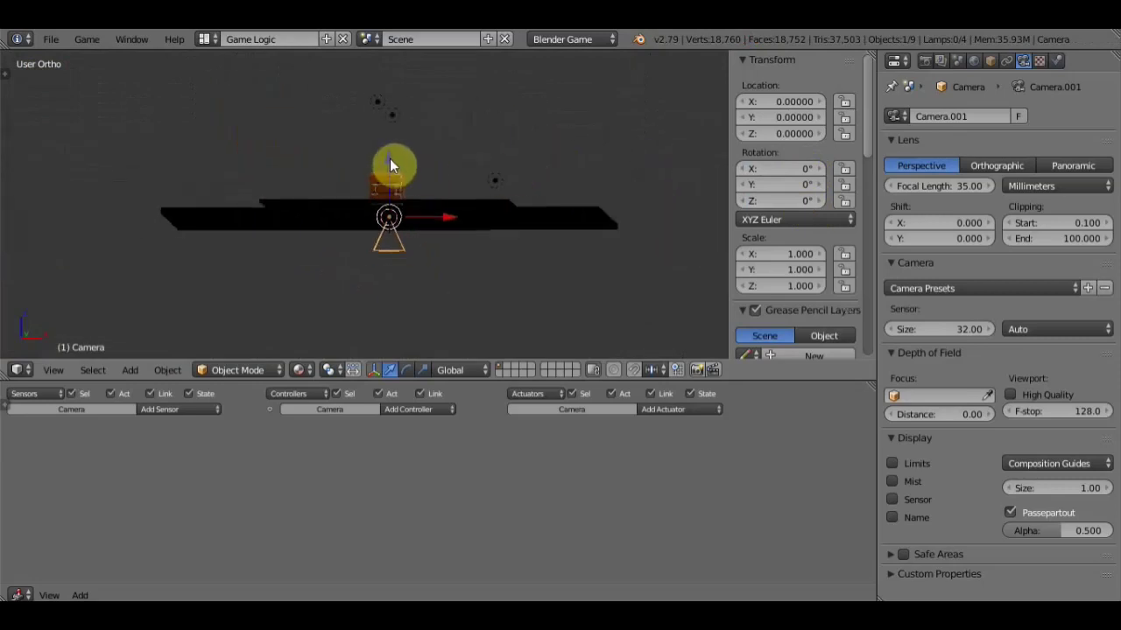
key("g")
key("z")
left_click(403, 324)
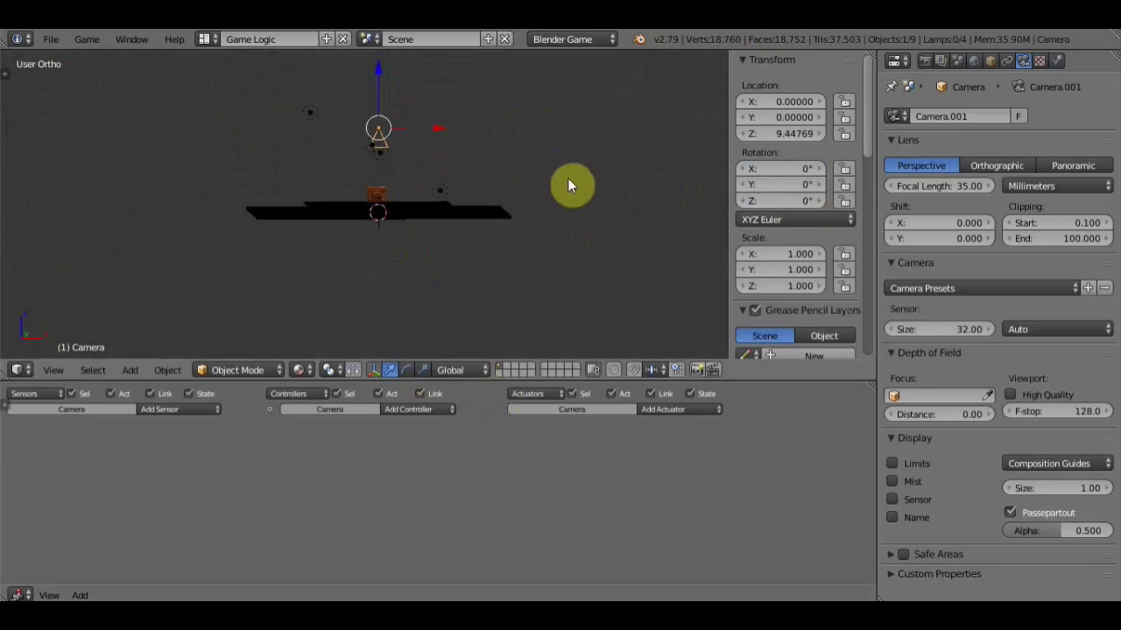
Look through the camera with Numpad 0 and zoom out to see its framing
mouse_move(567, 177)
middle_mouse_down()
mouse_move(559, 254)
mouse_move(600, 64)
middle_mouse_up()
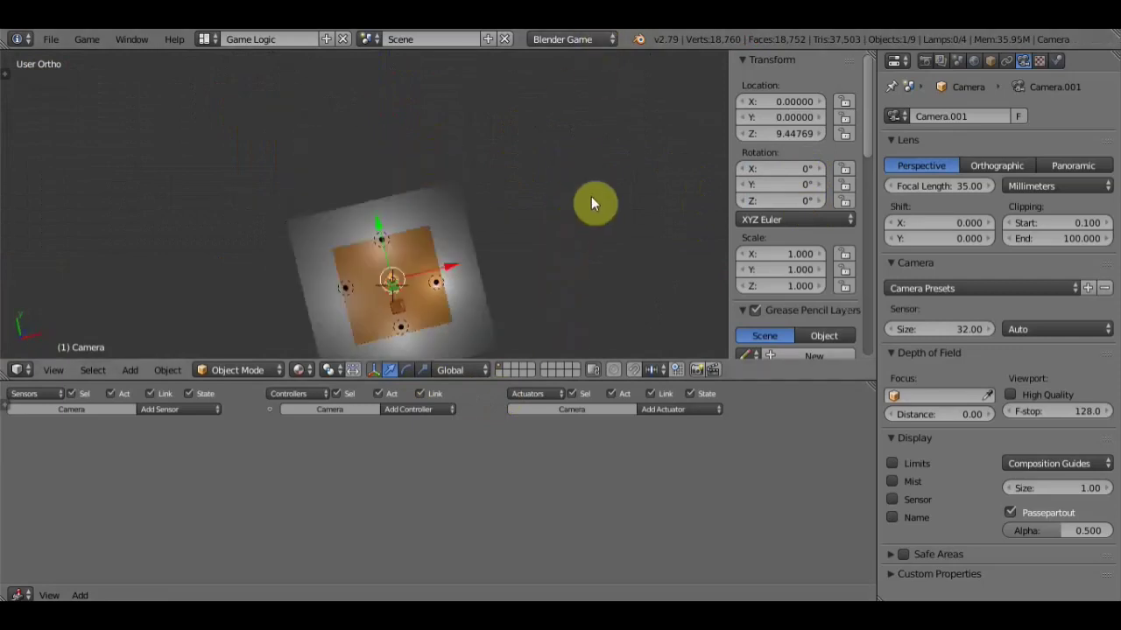
key("KP_0")
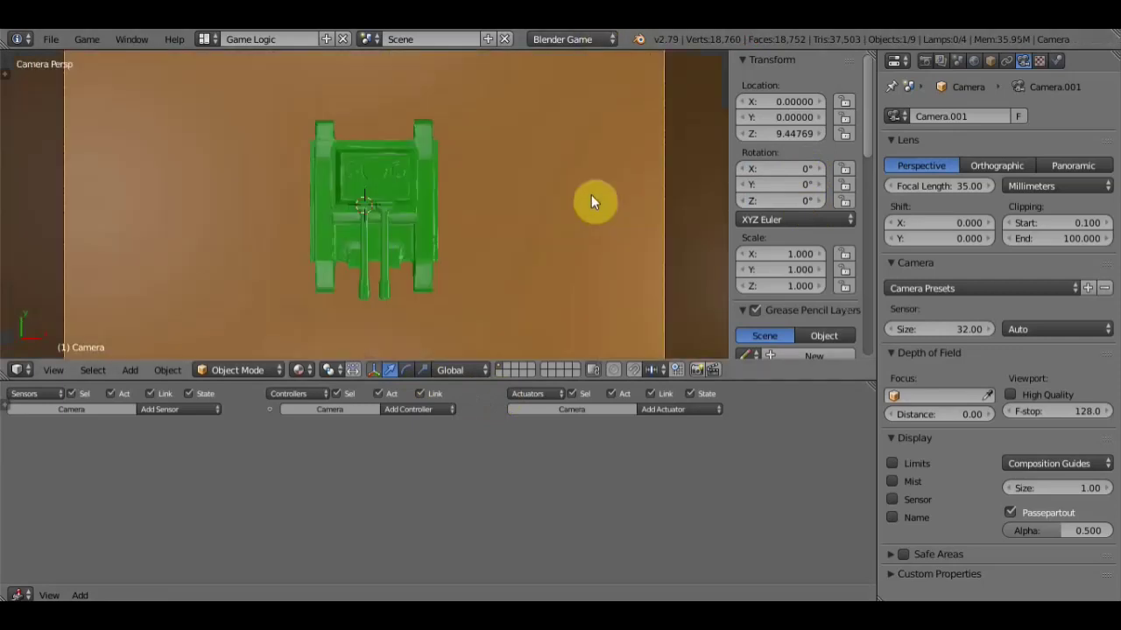
scroll(589, 183, "down", 2)
scroll(590, 183, "down", 4)
scroll(589, 183, "down", 2)
scroll(589, 184, "down", 2)
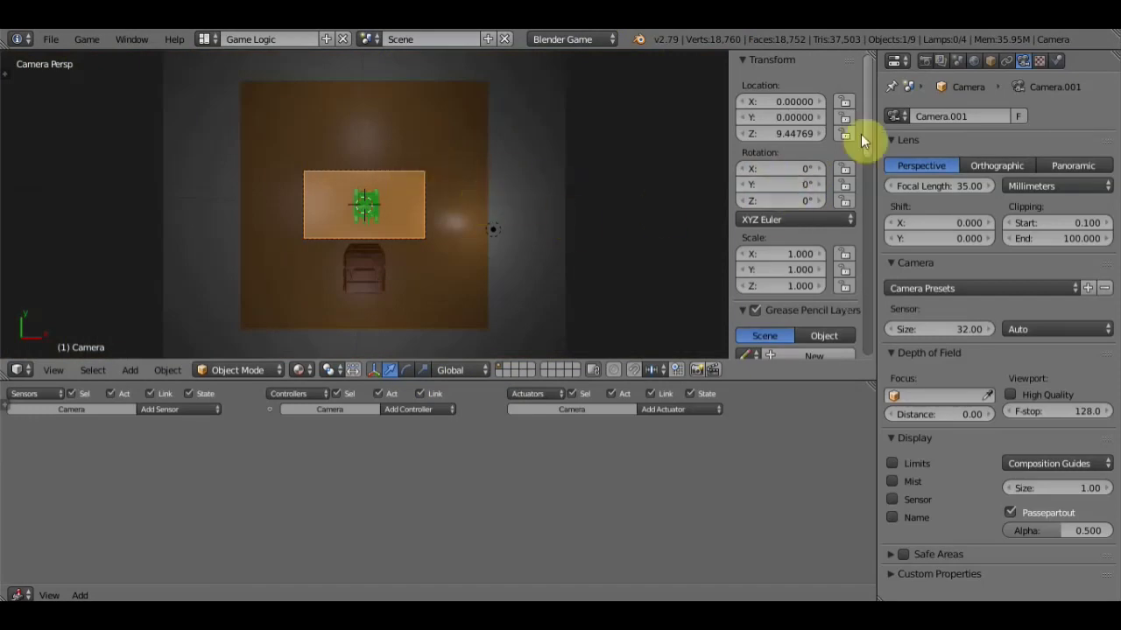
In the game render settings, adjust the Embedded Player resolution X to 1923 px
left_click(934, 59)
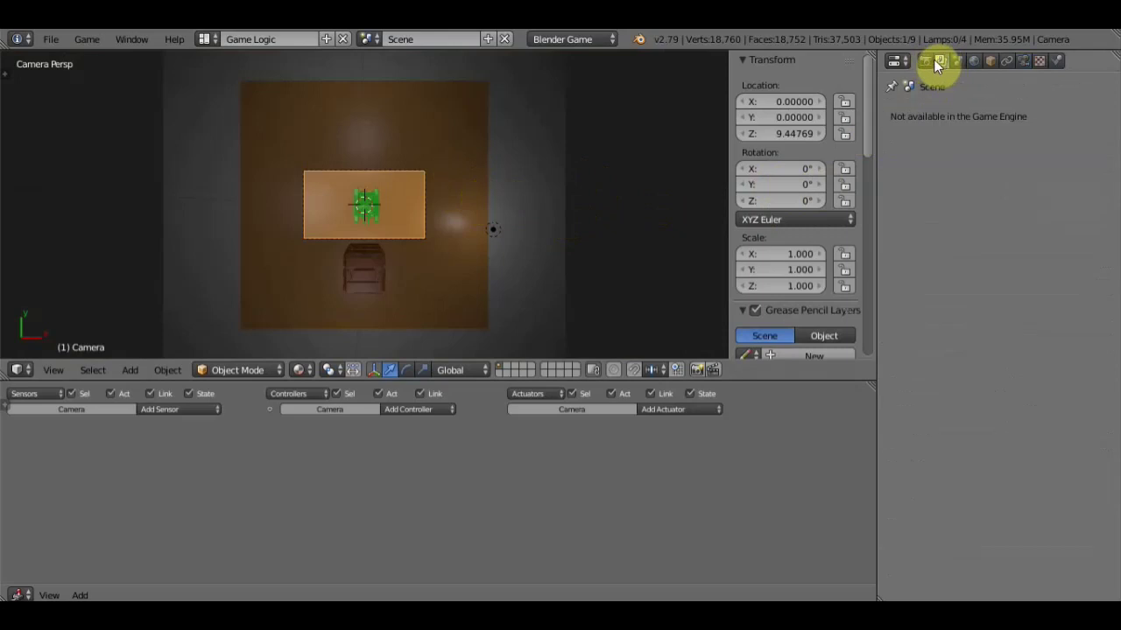
left_click(924, 61)
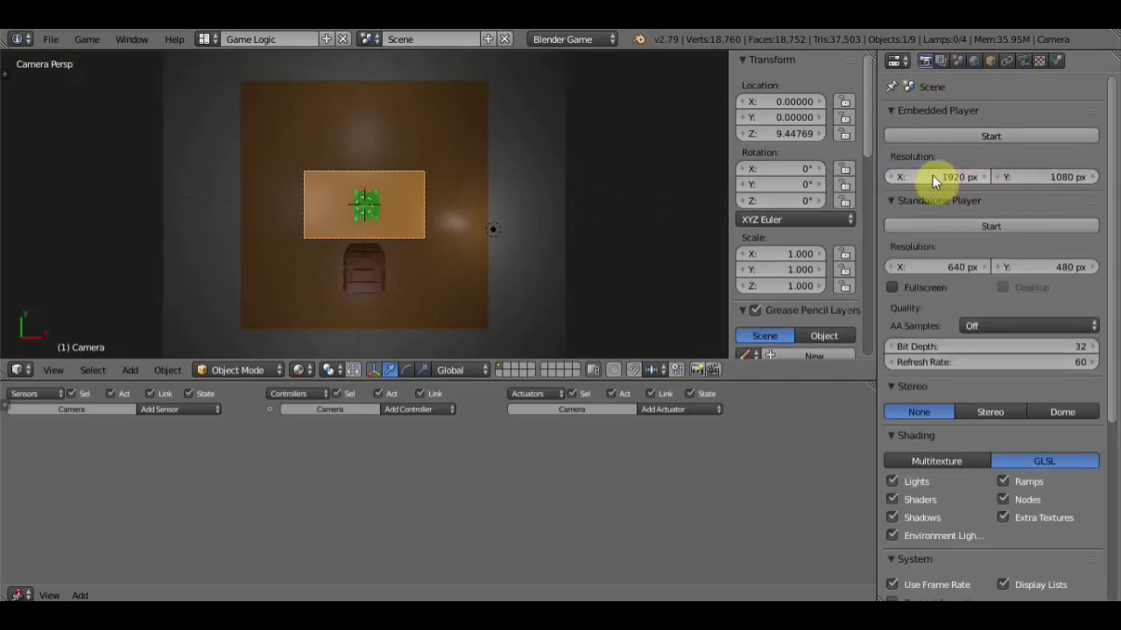
left_click(983, 177)
left_click(983, 177)
left_click(983, 177)
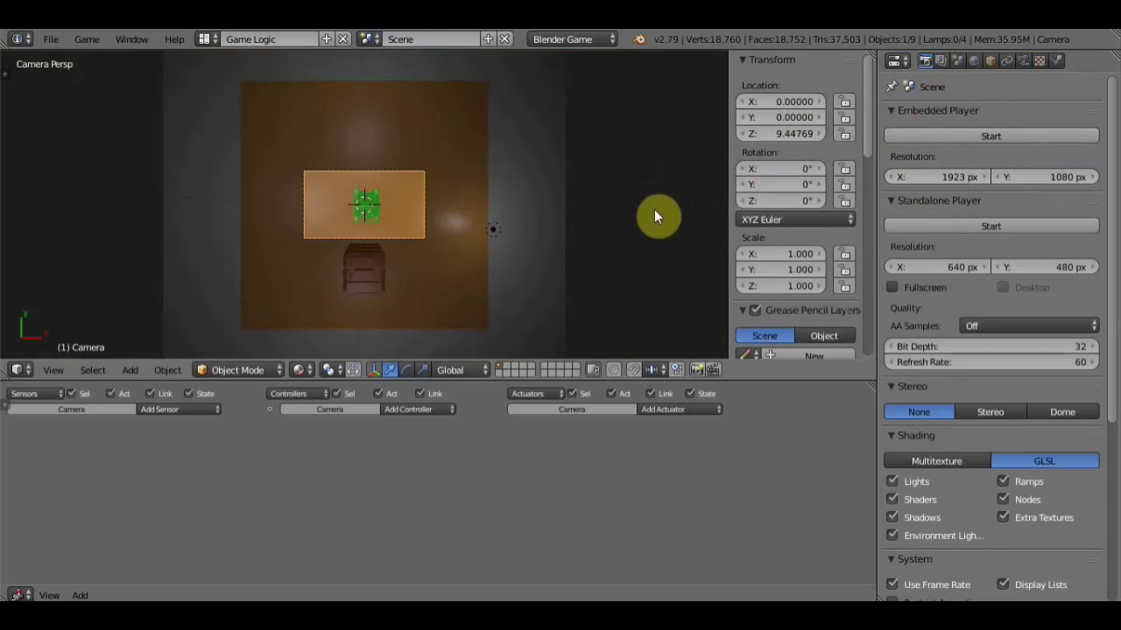
Hide the sidebar, leave camera view, and switch to Top Ortho view
key("n")
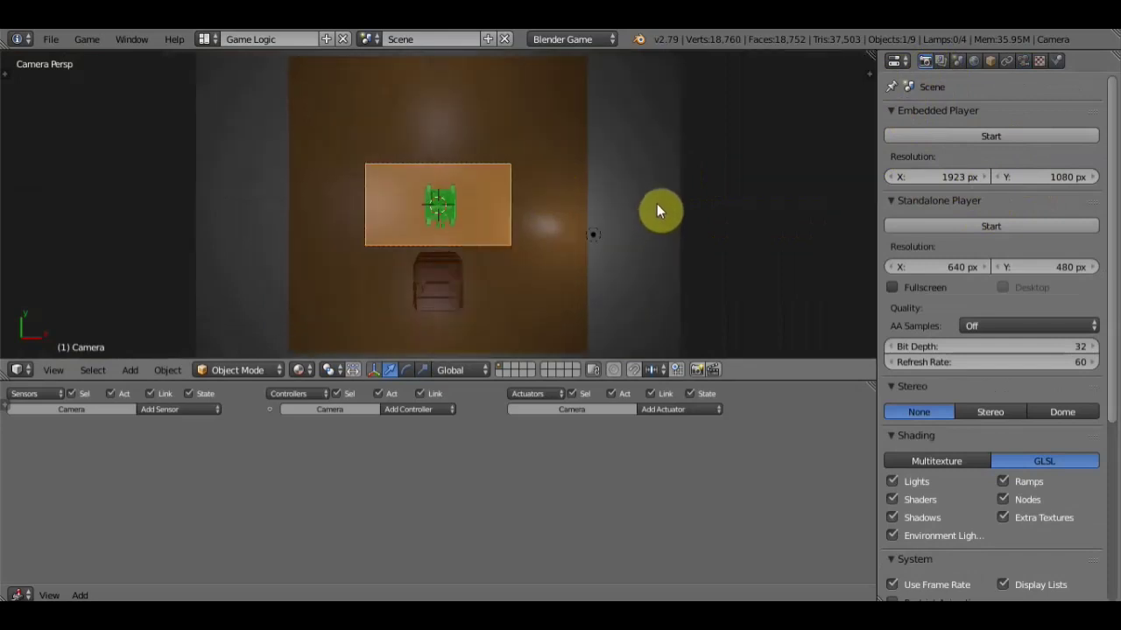
key("KP_0")
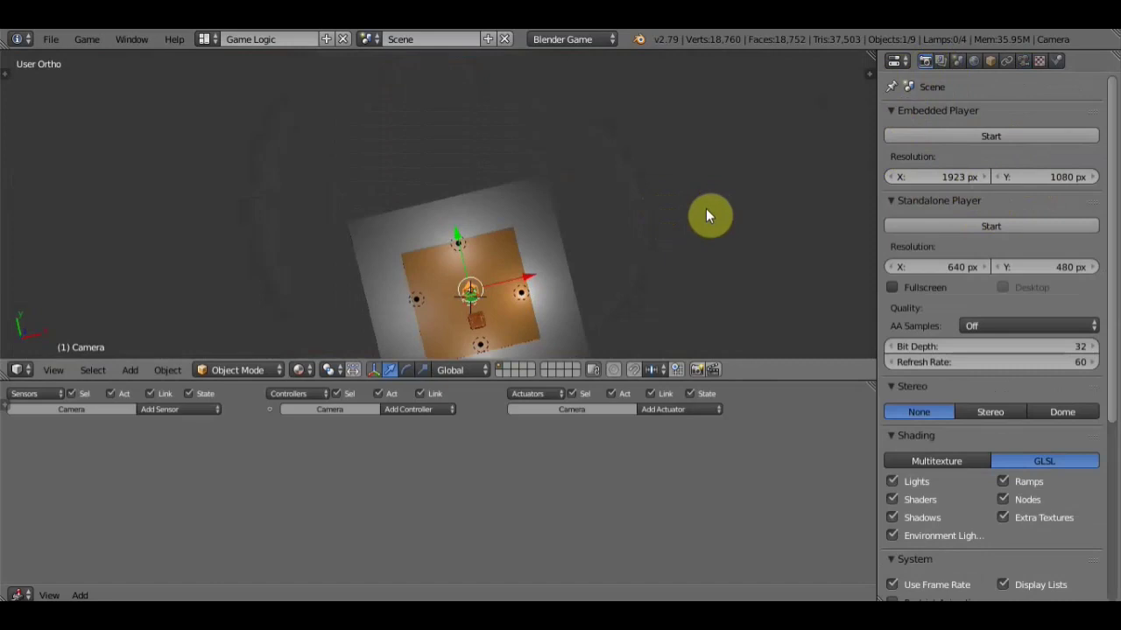
key("KP_7")
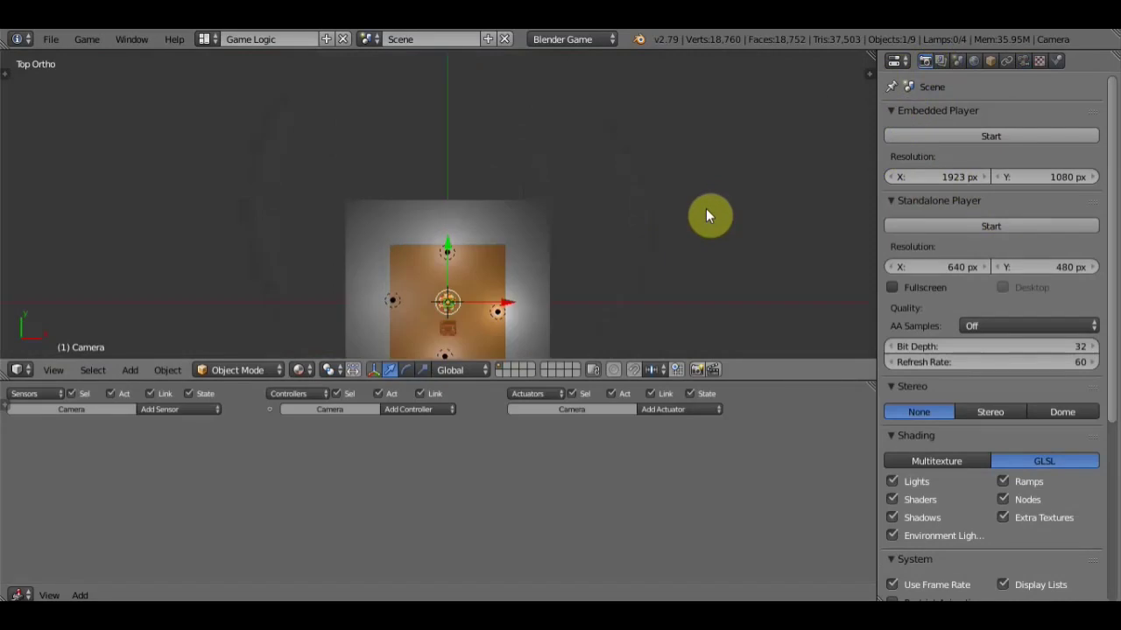
Center the floor in view and scale the camera up
mouse_move(686, 270)
middle_mouse_down("shift")
mouse_move(655, 222)
mouse_move(674, 183)
middle_mouse_up("shift")
scroll(674, 183, "up", 3)
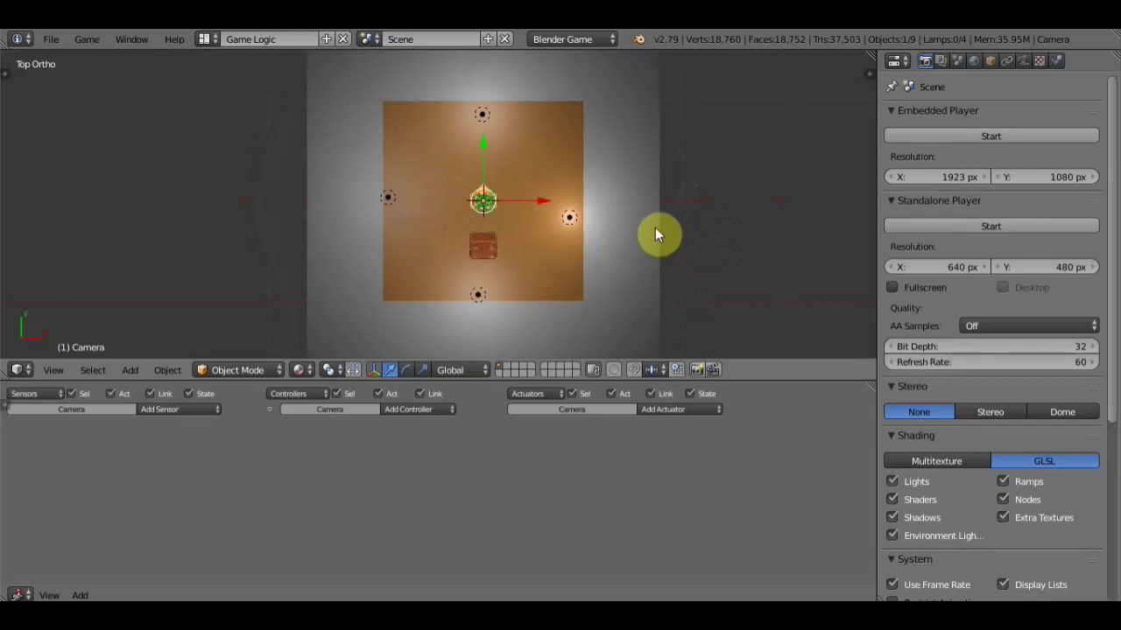
key("s")
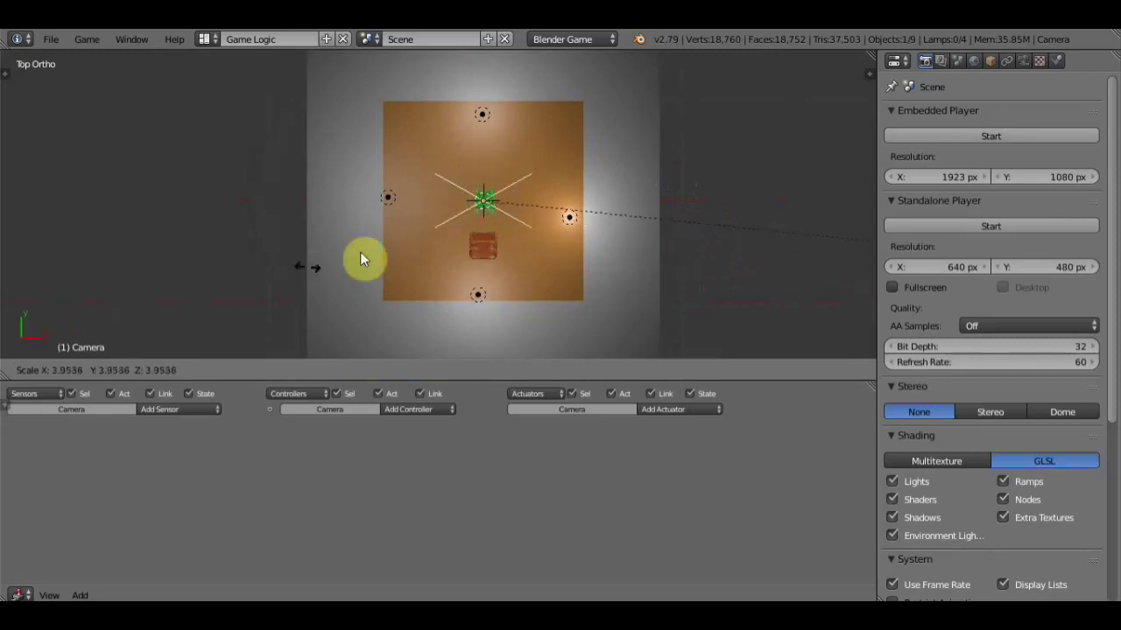
left_click(181, 189)
Drag the camera along Z from a side view, then check and zoom the camera view
mouse_move(428, 221)
middle_mouse_down()
mouse_move(413, 55)
mouse_move(462, 155)
mouse_move(500, 130)
mouse_move(480, 150)
middle_mouse_up()
scroll(479, 151, "down", 4)
mouse_move(451, 127)
left_mouse_down()
mouse_move(457, 105)
mouse_move(451, 361)
left_mouse_up()
key("KP_0")
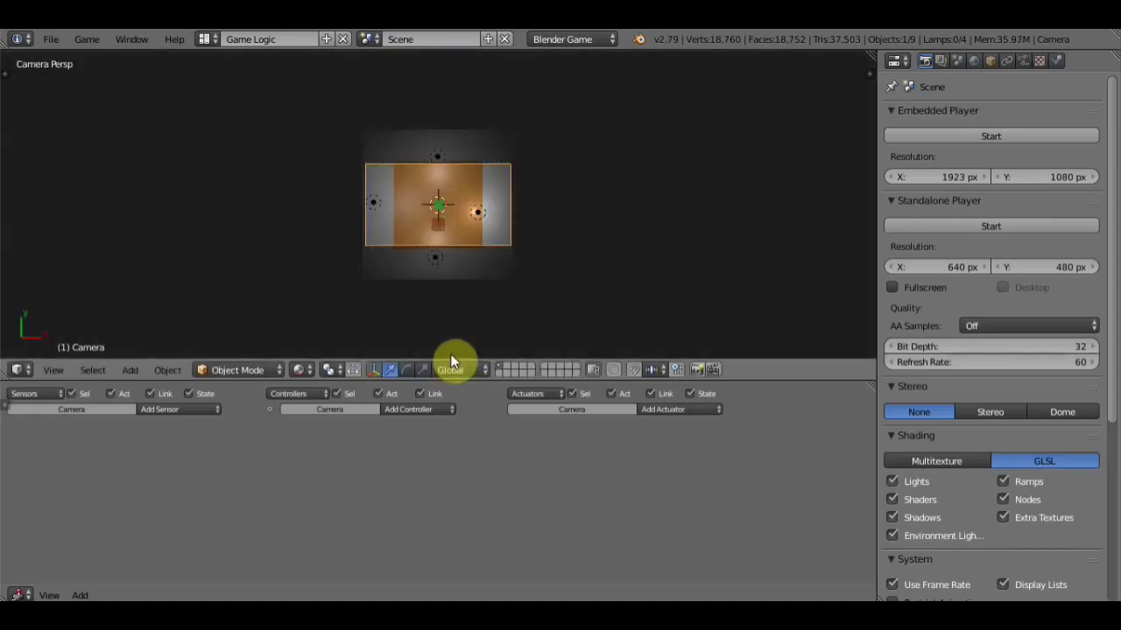
key("KP_0")
key("KP_0")
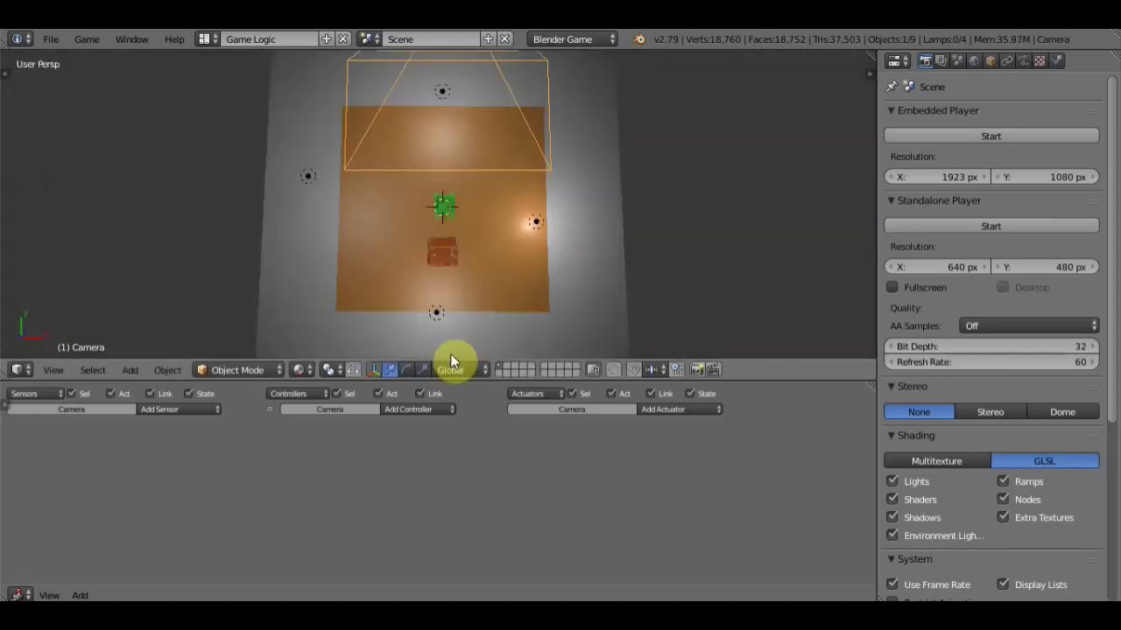
scroll(494, 297, "up", 2)
scroll(501, 284, "up", 4)
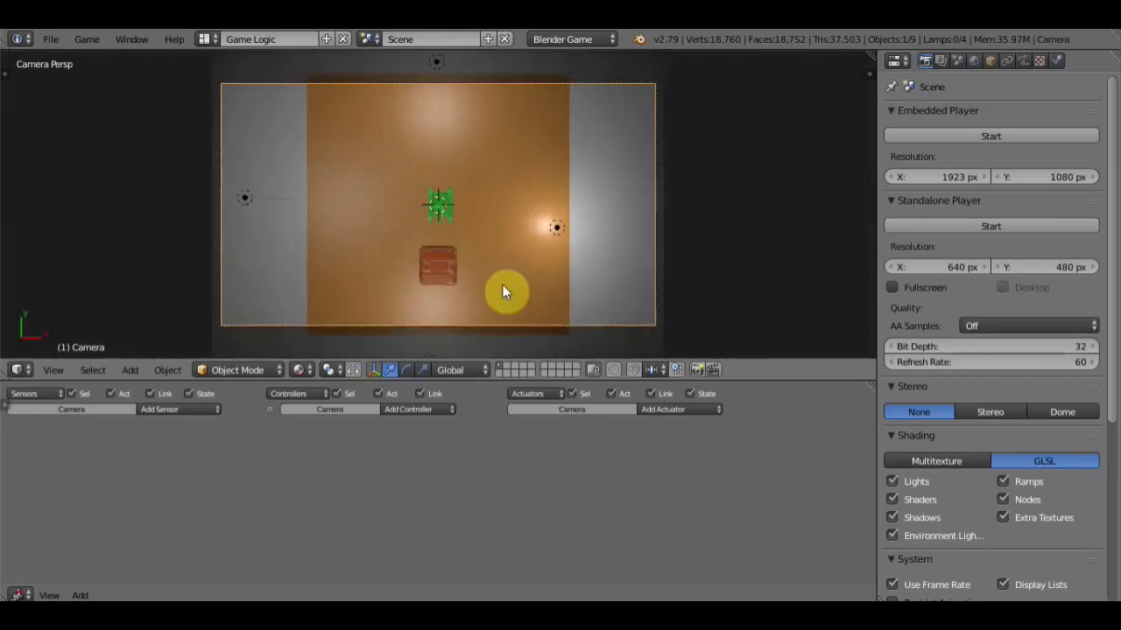
Set the Embedded Player resolution to 512 × 512 px
left_click(946, 176)
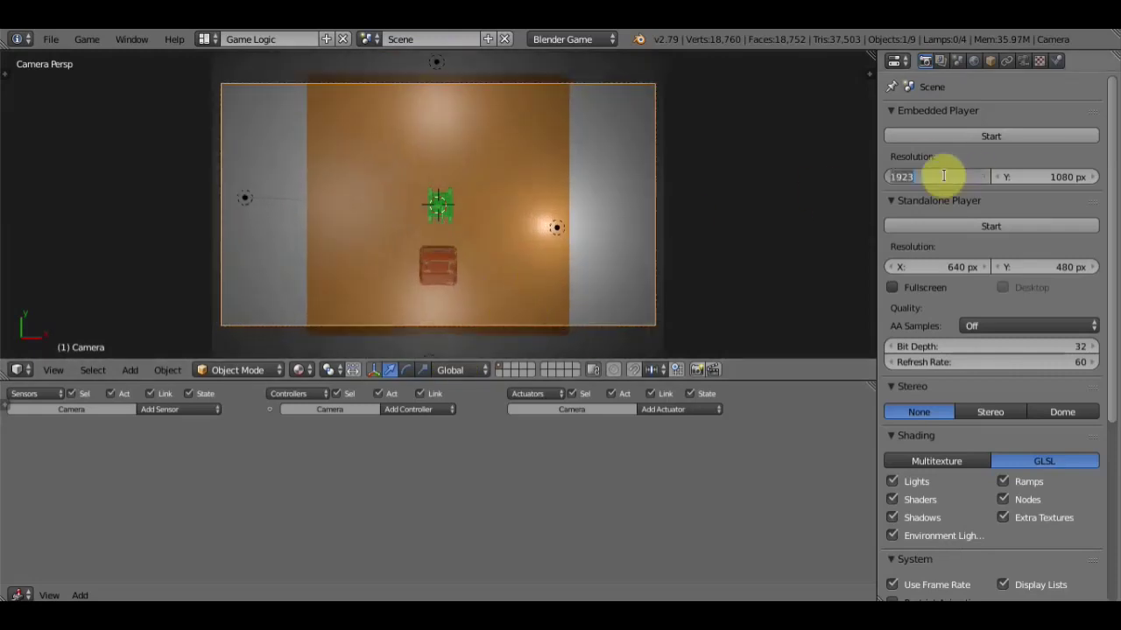
type("512")
key("Return")
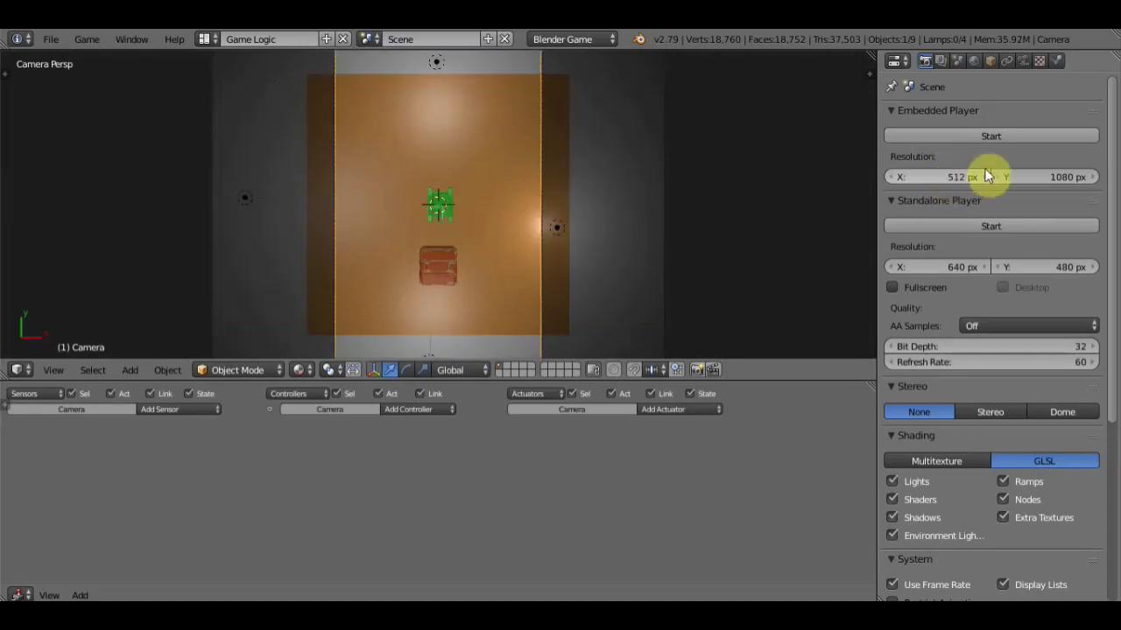
left_click(1029, 176)
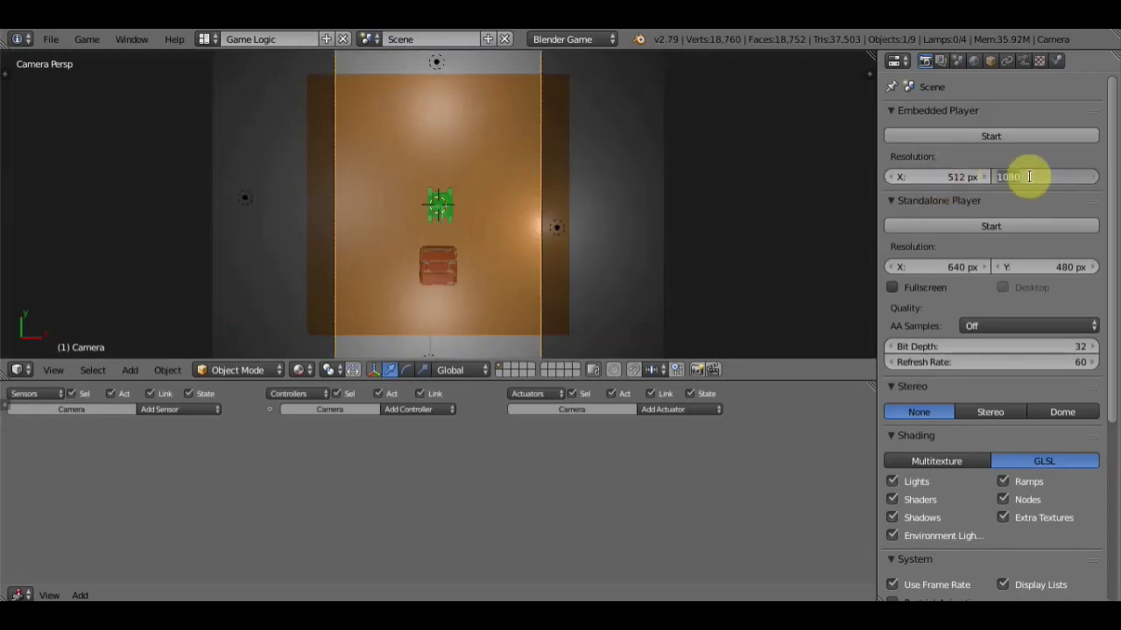
type("512")
key("Return")
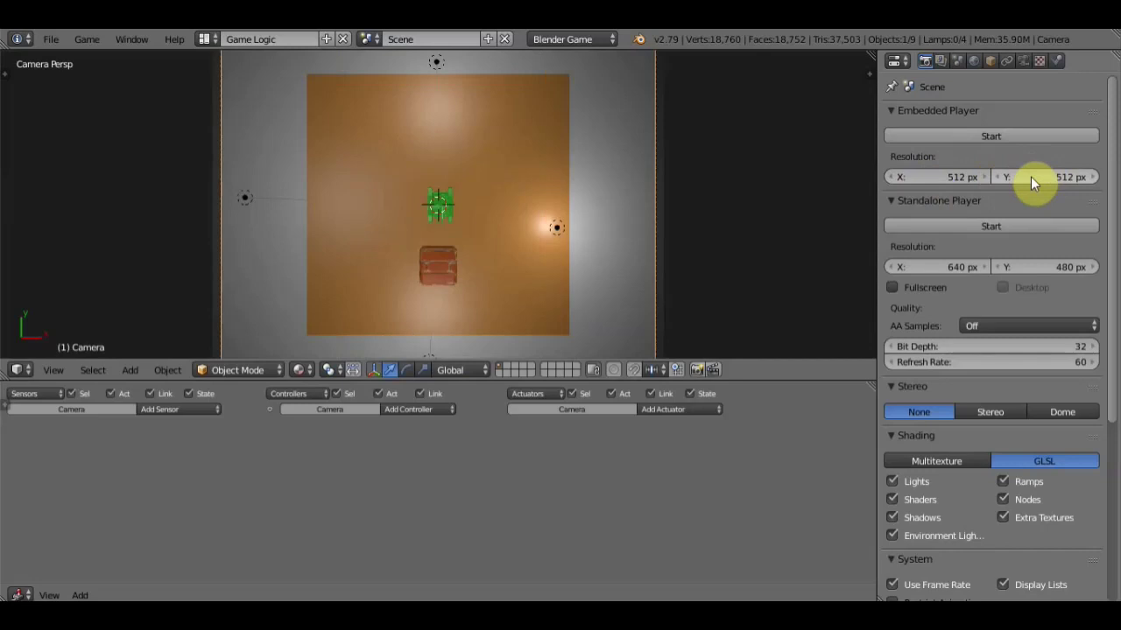
From a front view, lower the camera along Z over the floor
scroll(1028, 158, "down", 5)
scroll(741, 211, "down", 3)
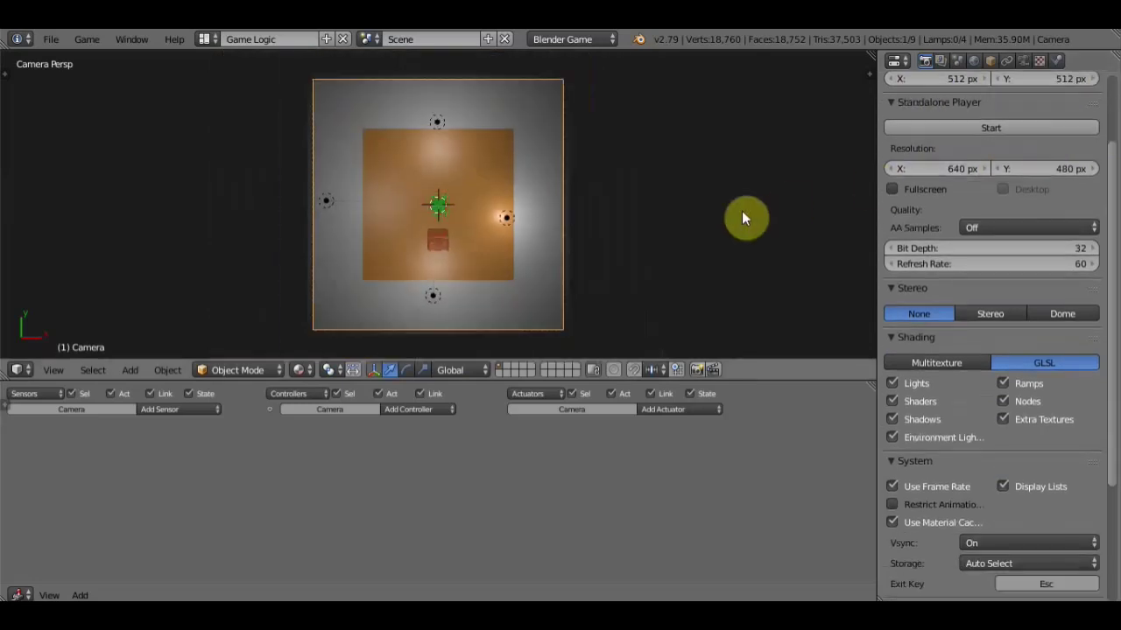
key("KP_0")
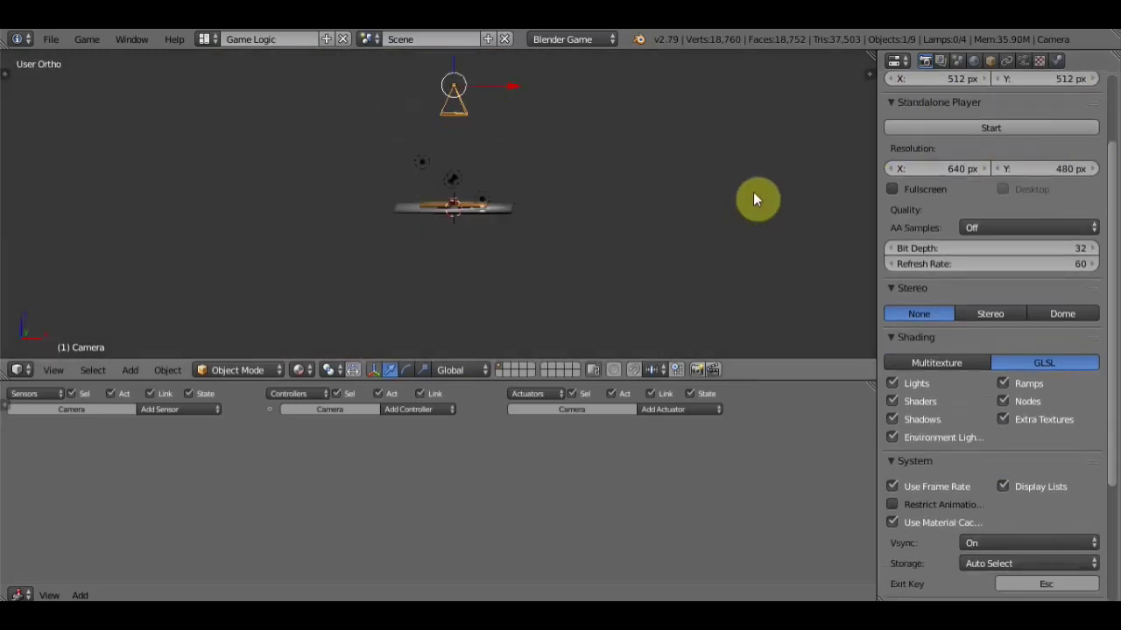
key("KP_2")
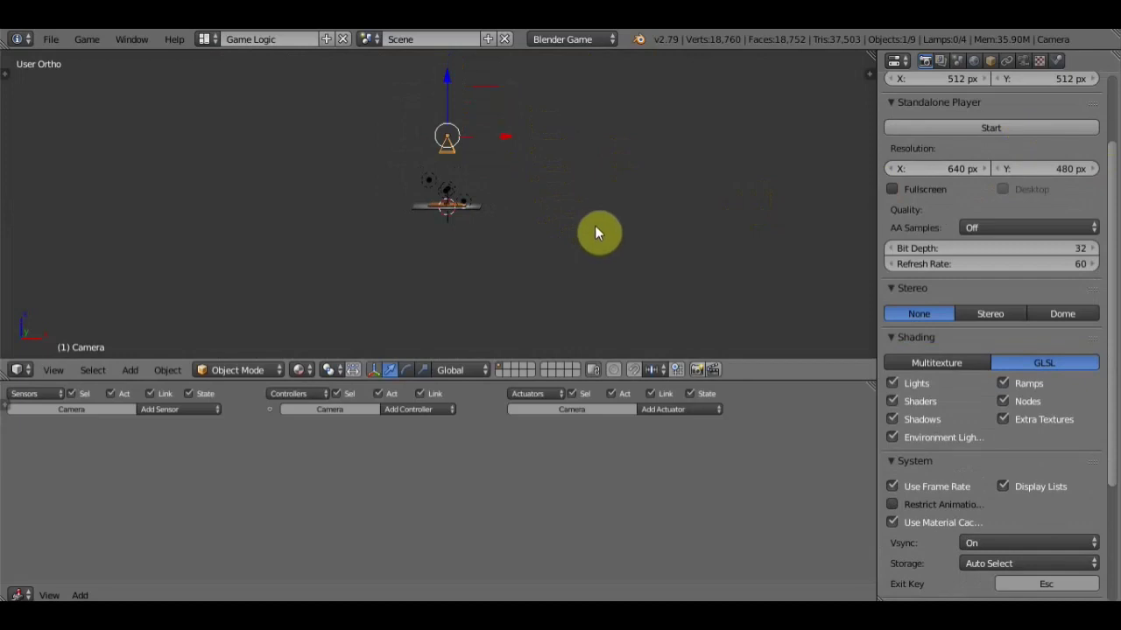
key("s")
key("Escape")
key("g")
key("z")
left_click(449, 89)
Check the framing through the camera and fine-tune its height along Z
key("KP_0")
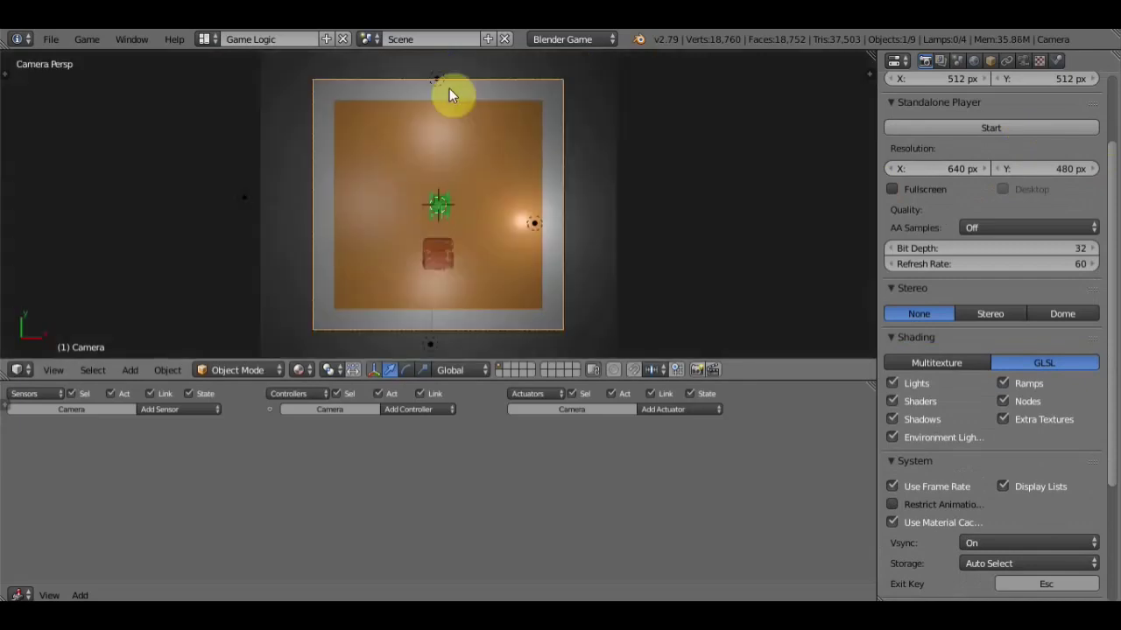
key("KP_0")
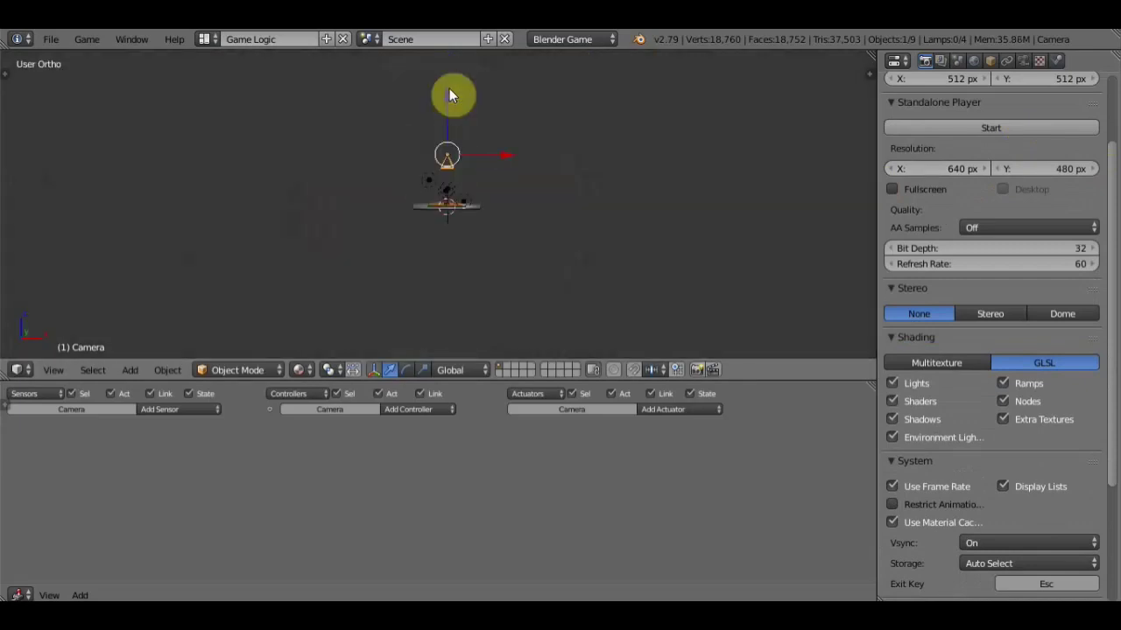
key("g")
key("z")
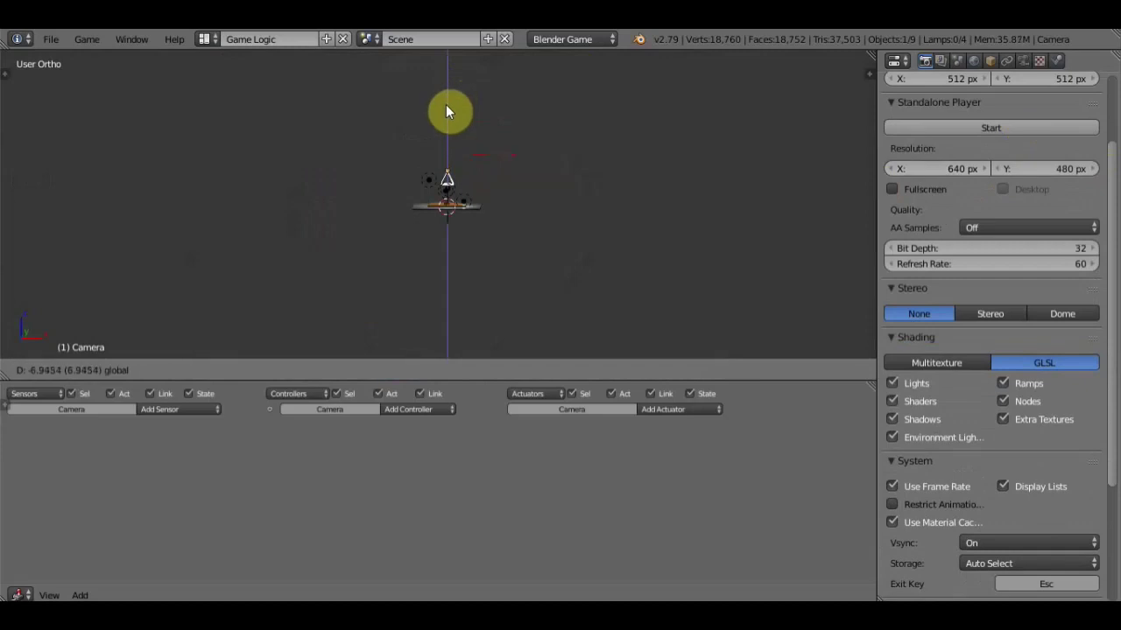
left_click(444, 100)
key("KP_0")
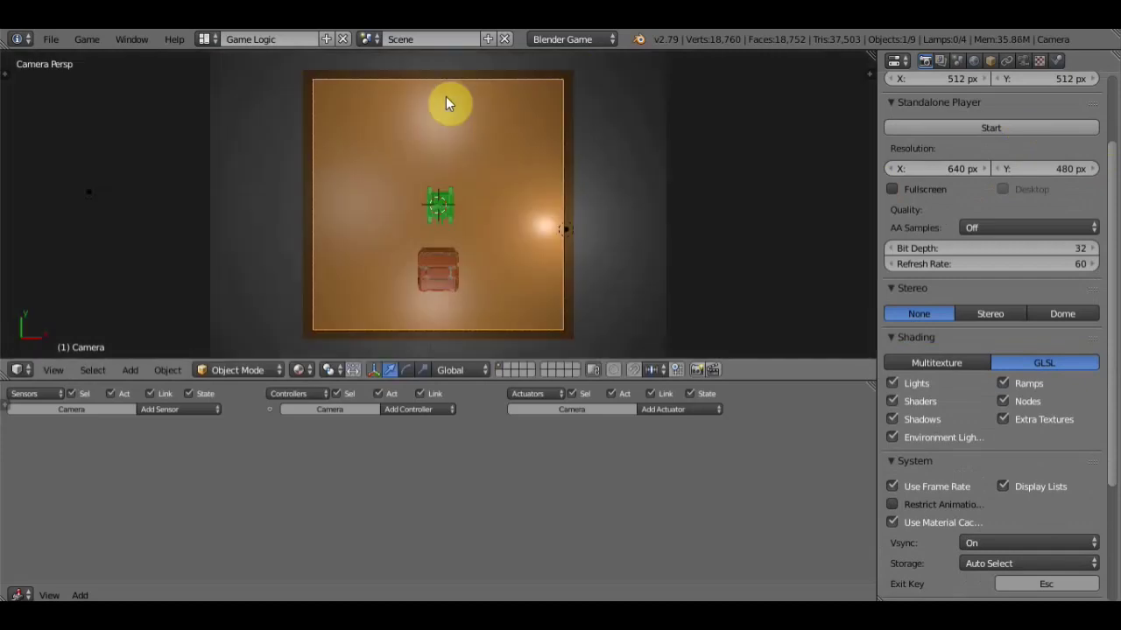
Zoom the camera view, start the game with P, and drive the tank forward
scroll(503, 166, "up", 3)
scroll(502, 176, "down", 1)
scroll(502, 177, "down", 1)
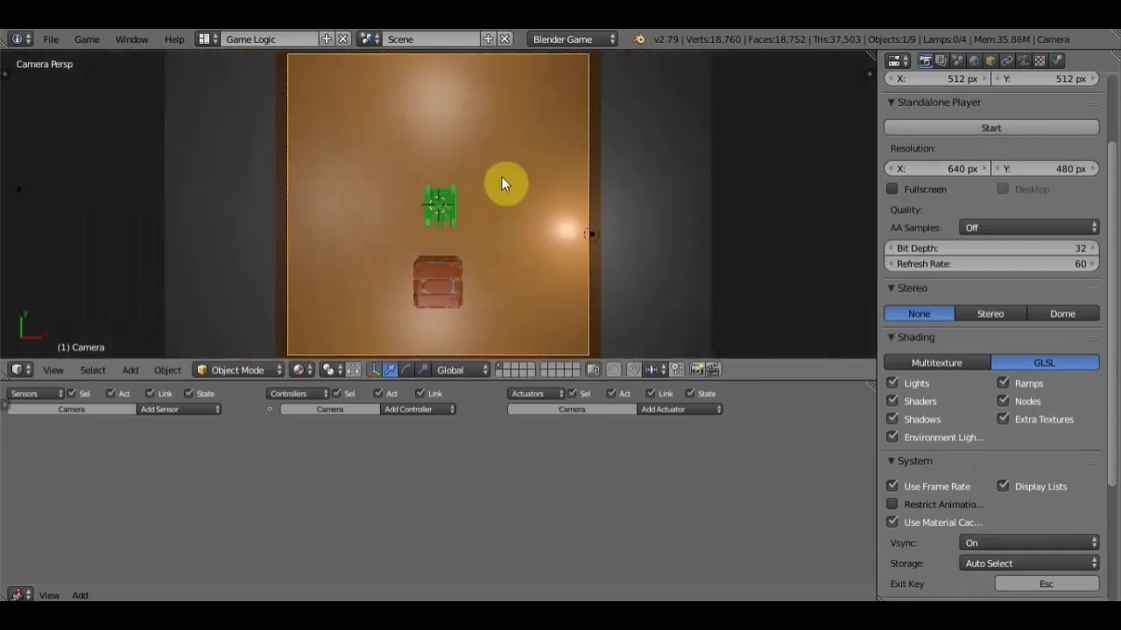
scroll(502, 184, "down", 1)
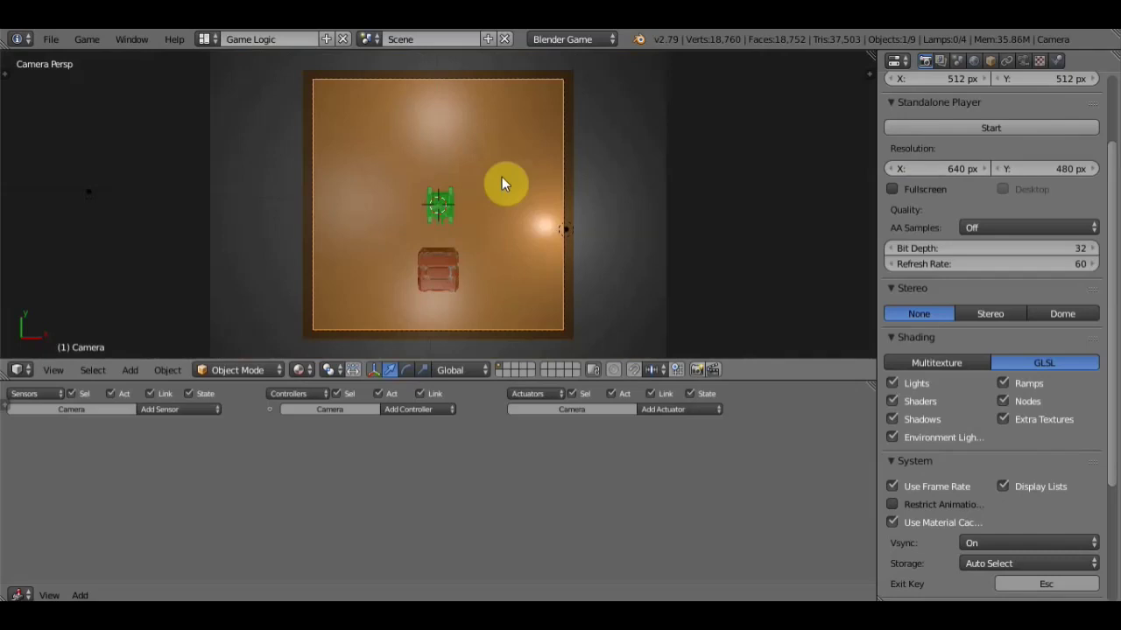
key("p")
key("Down")
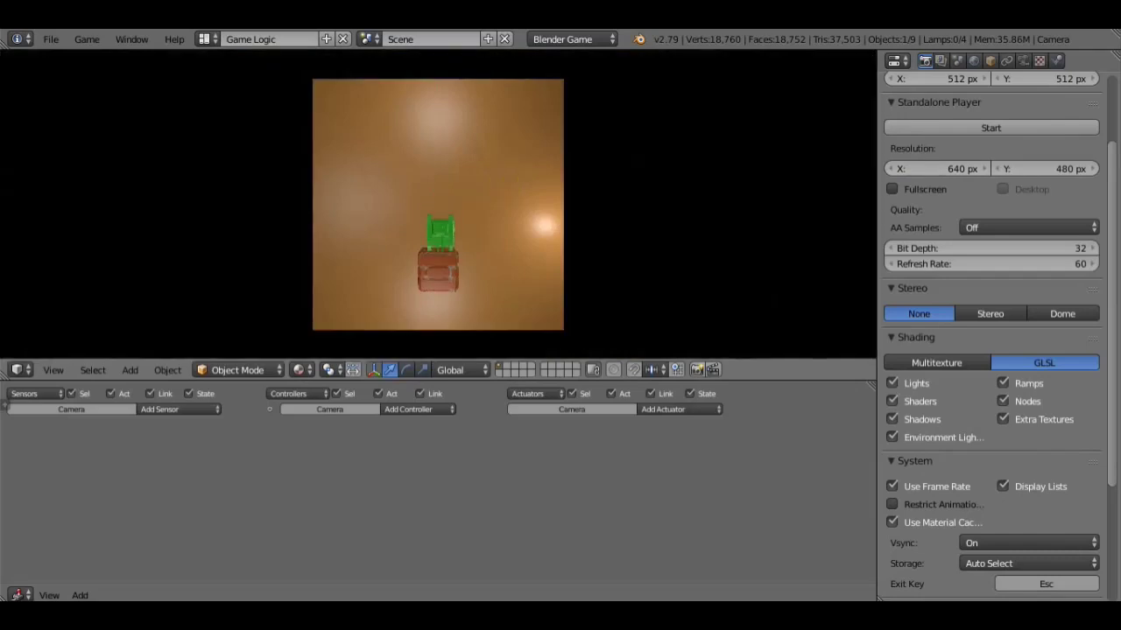